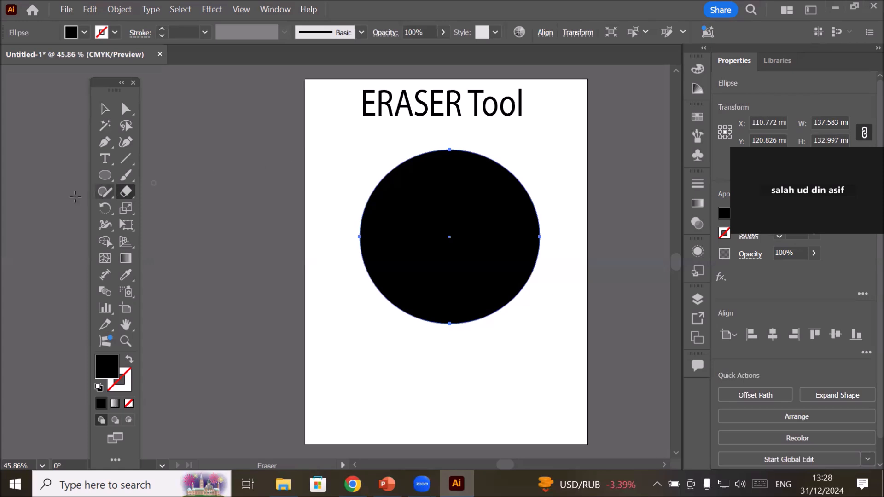
Set the Eraser tool's size to its maximum of 1296 pt and apply the options.
double_click(126, 193)
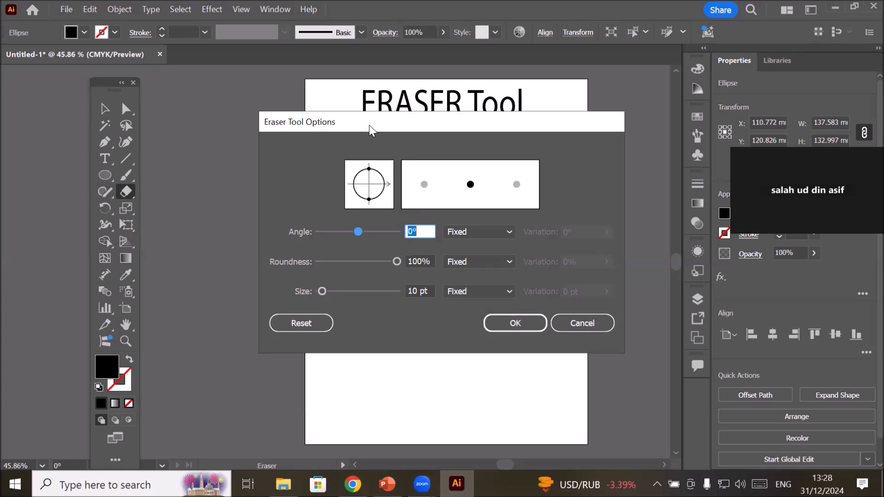
left_click_drag(369, 125, 355, 196)
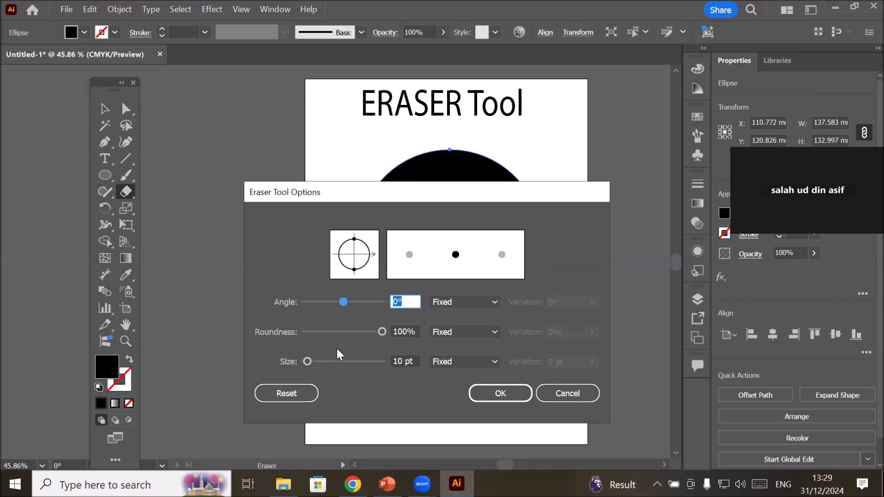
left_click(402, 361)
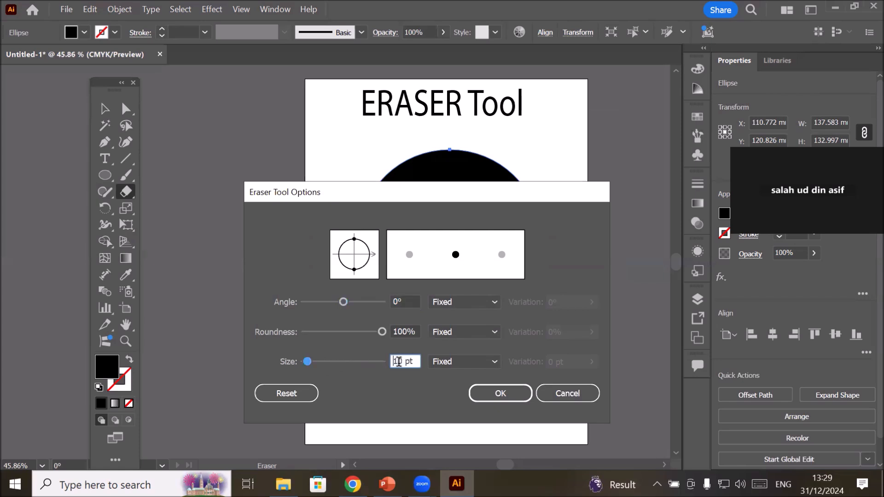
double_click(401, 361)
left_click_drag(382, 196, 359, 251)
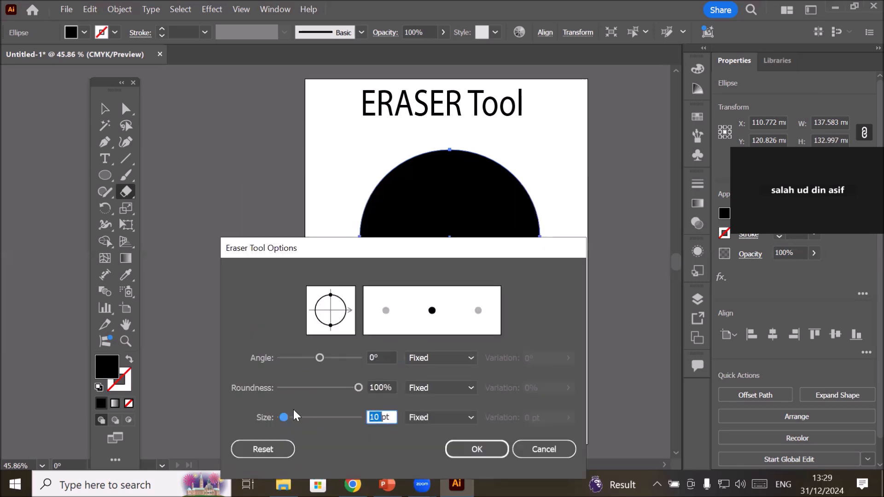
left_click_drag(282, 415, 367, 419)
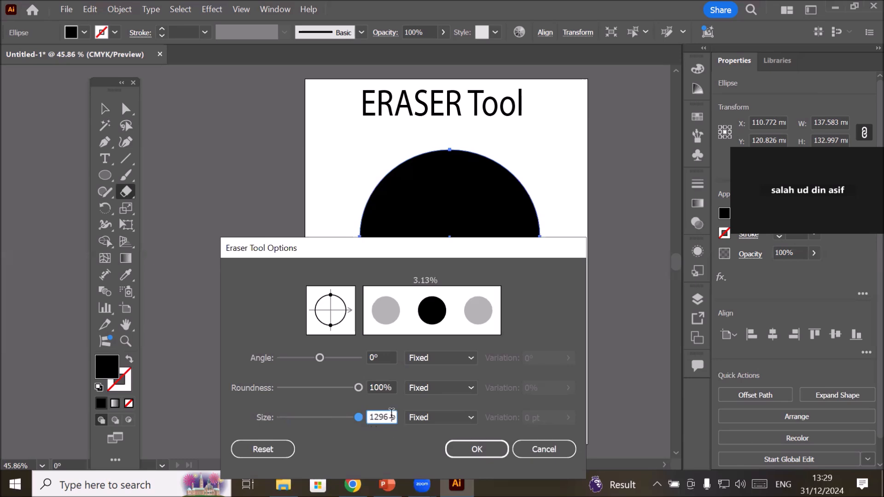
left_click_drag(392, 417, 353, 417)
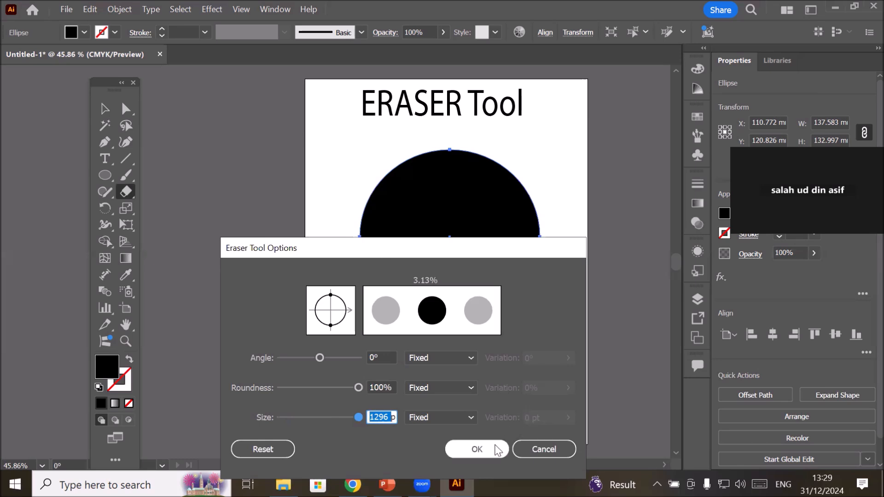
left_click(477, 450)
Erase the entire black circle with a single dab of the oversized eraser, and undo the erasure.
scroll(324, 282, "down", 2)
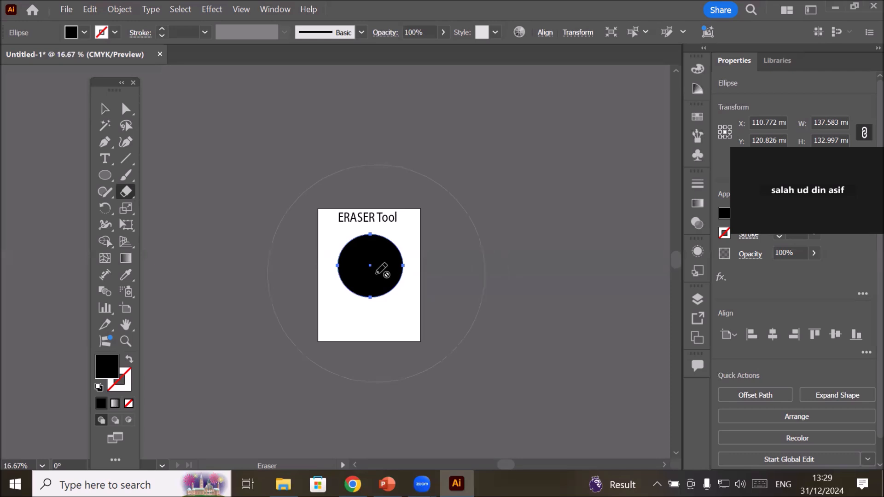
left_click(376, 273)
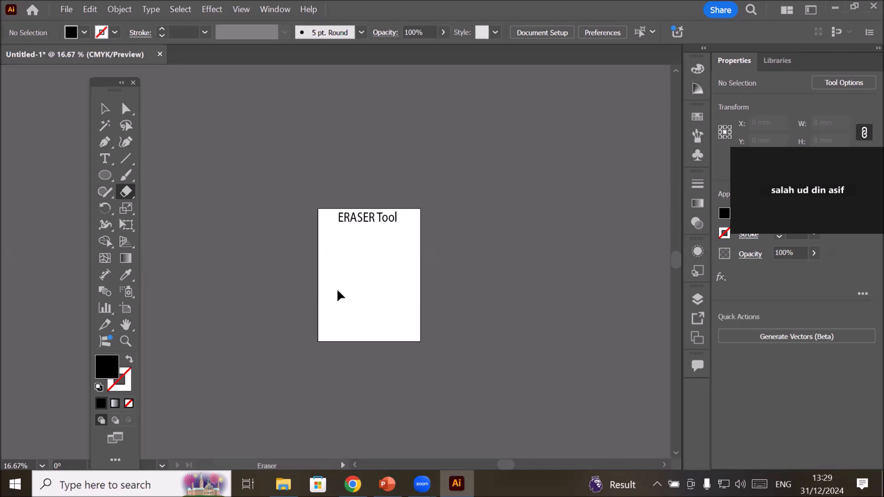
key("ctrl+z")
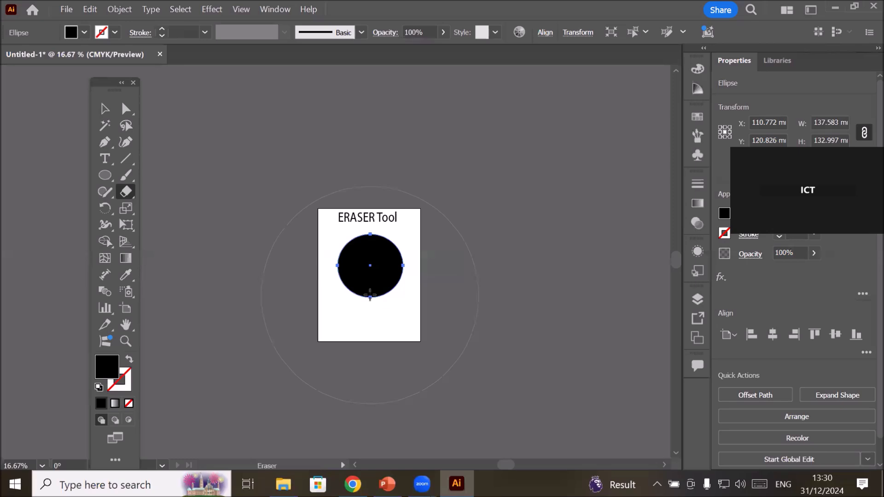
Reopen the Eraser tool's options and reduce the eraser size to 21 pt.
double_click(130, 192)
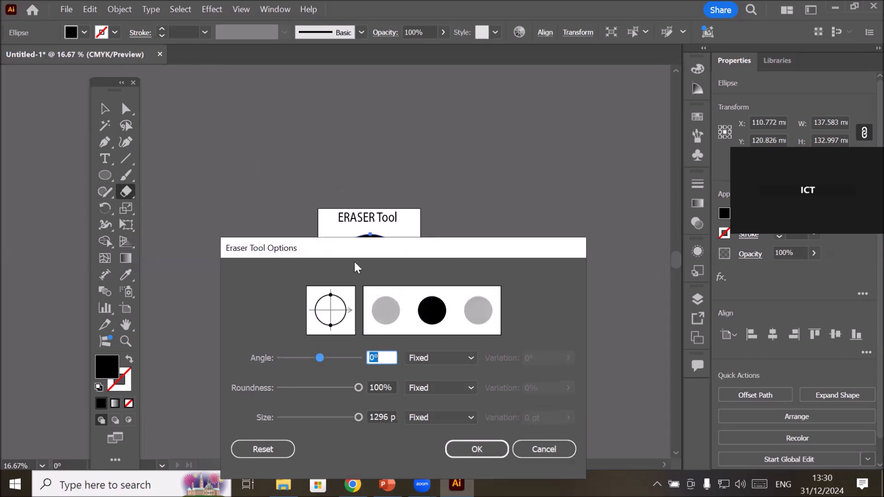
mouse_move(443, 248)
left_mouse_down()
mouse_move(549, 120)
mouse_move(520, 121)
mouse_move(565, 125)
left_mouse_up()
left_click(512, 291)
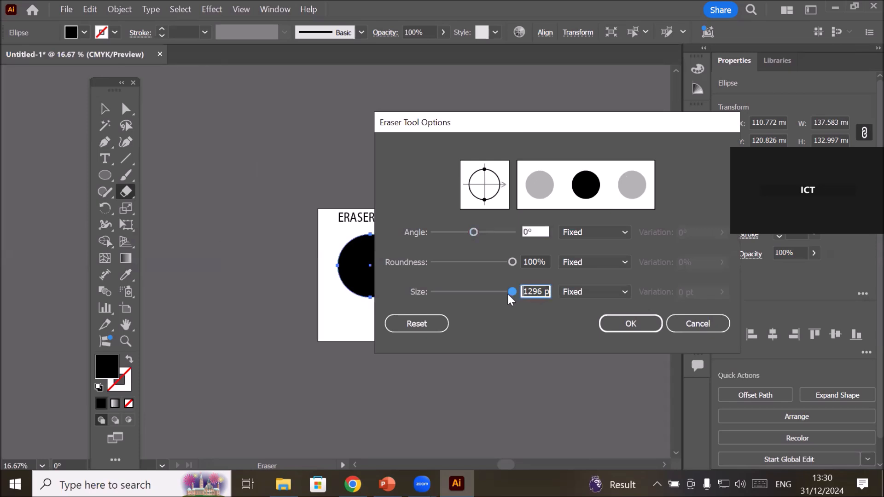
left_click(430, 291)
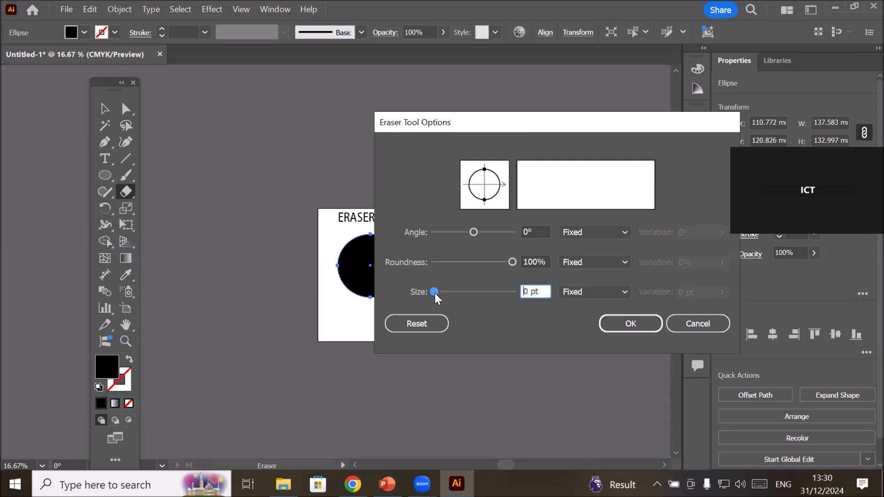
left_click_drag(434, 292, 473, 295)
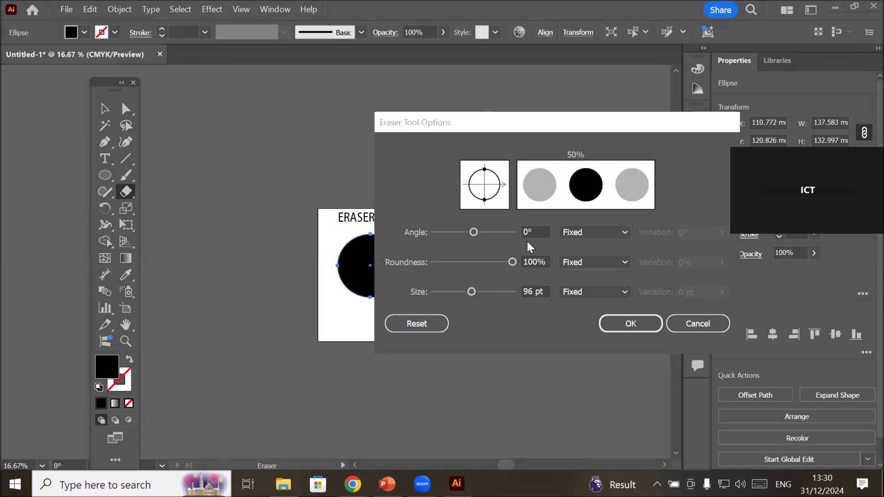
double_click(534, 292)
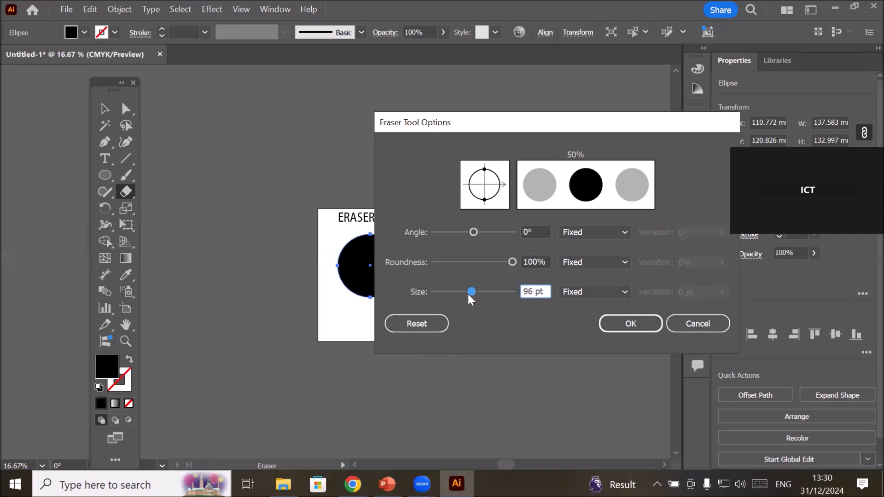
left_click_drag(471, 291, 439, 289)
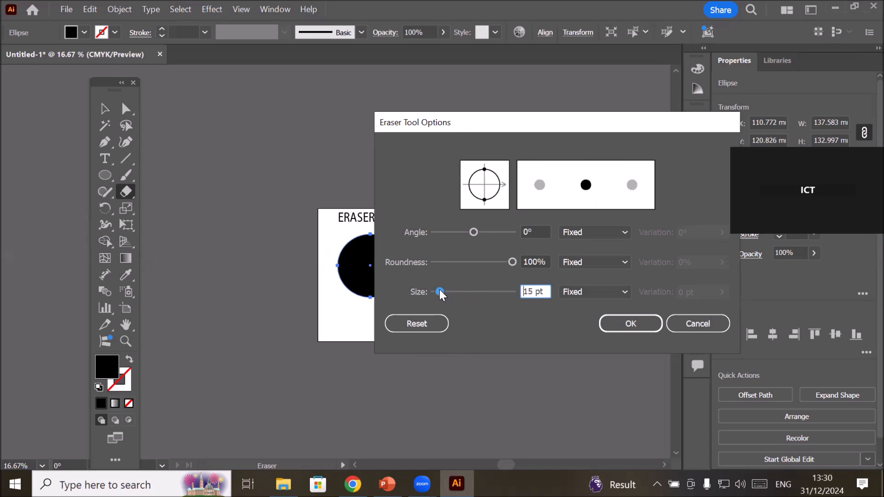
left_click_drag(440, 289, 442, 290)
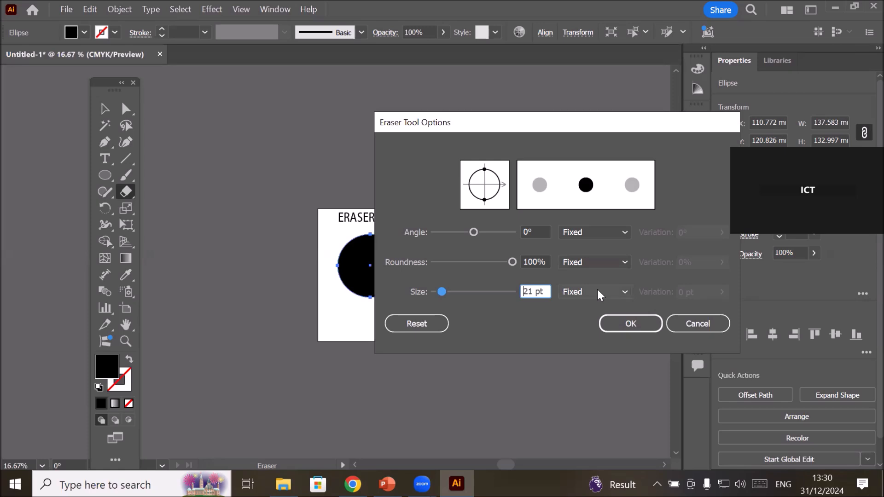
Switch the eraser's size behaviour from Fixed to Random with a variation of 10 pt.
left_click(625, 291)
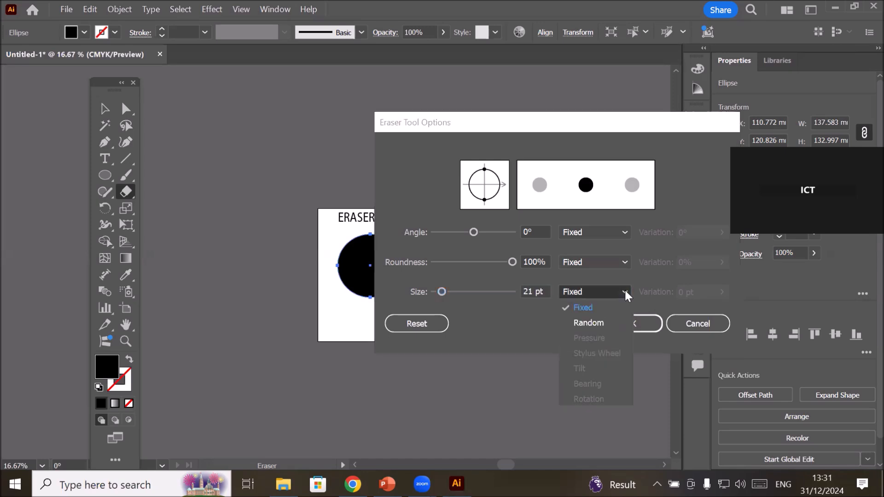
left_click(592, 321)
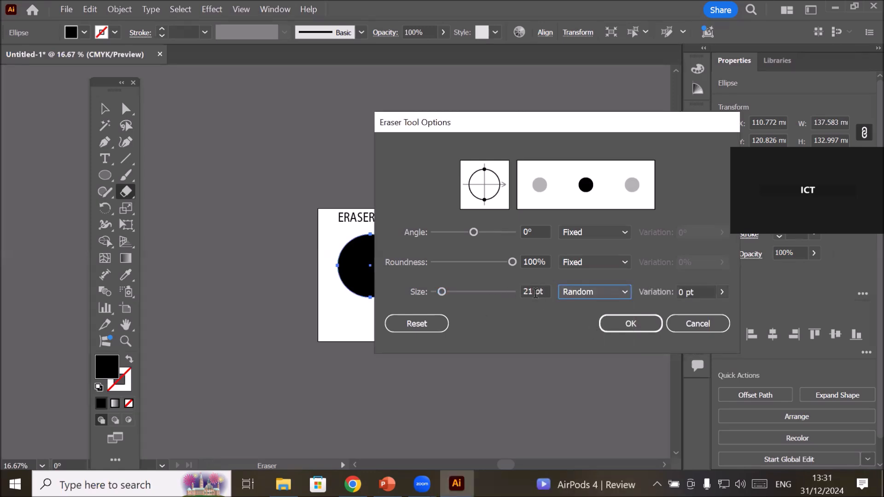
mouse_move(536, 293)
left_mouse_down()
mouse_move(514, 292)
mouse_move(521, 288)
left_mouse_up()
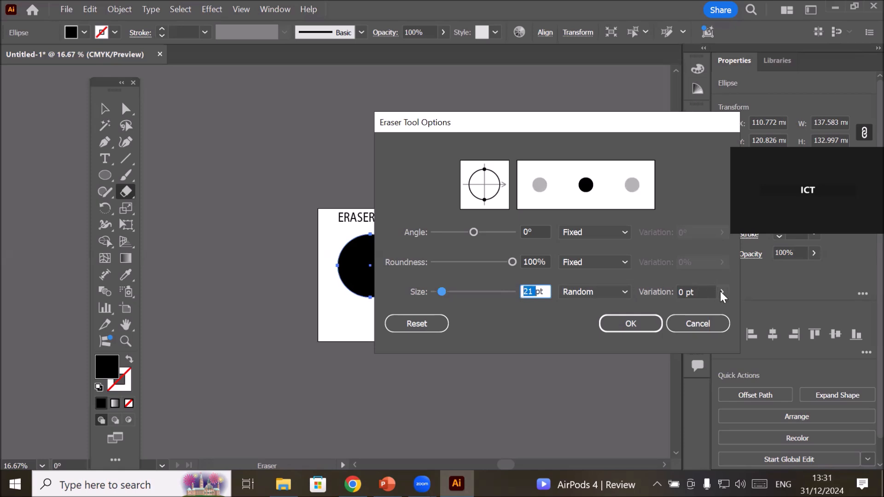
left_click(686, 292)
double_click(683, 296)
scroll(684, 292, "up", 1)
scroll(684, 293, "up", 1)
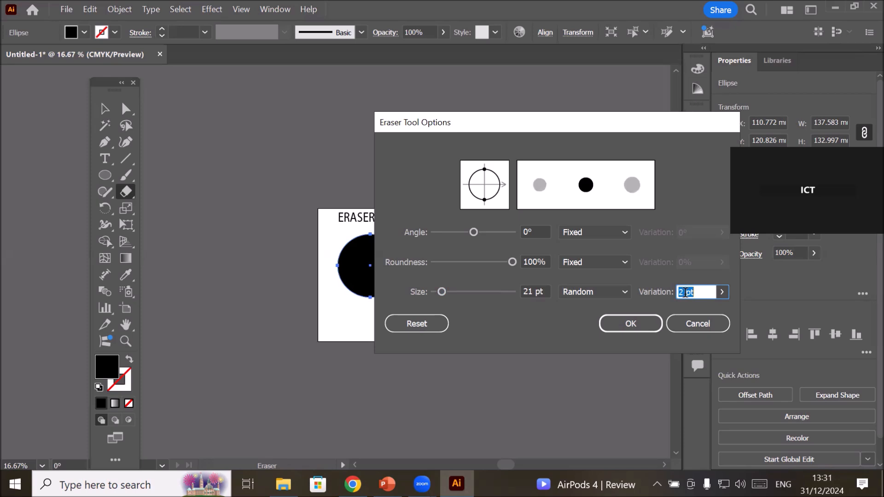
scroll(685, 293, "up", 4)
scroll(685, 293, "up", 1)
scroll(686, 293, "up", 1)
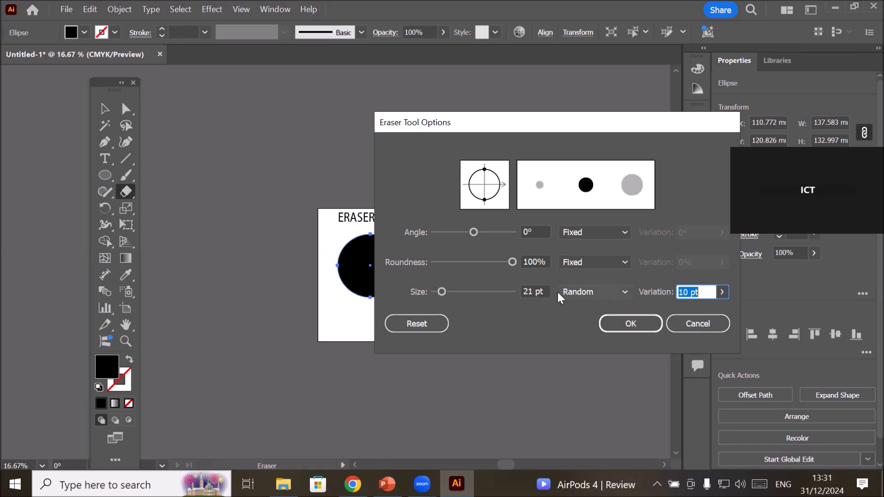
Increase the eraser size to 50 pt and apply the tool options.
left_click(535, 291)
left_click_drag(535, 291, 505, 291)
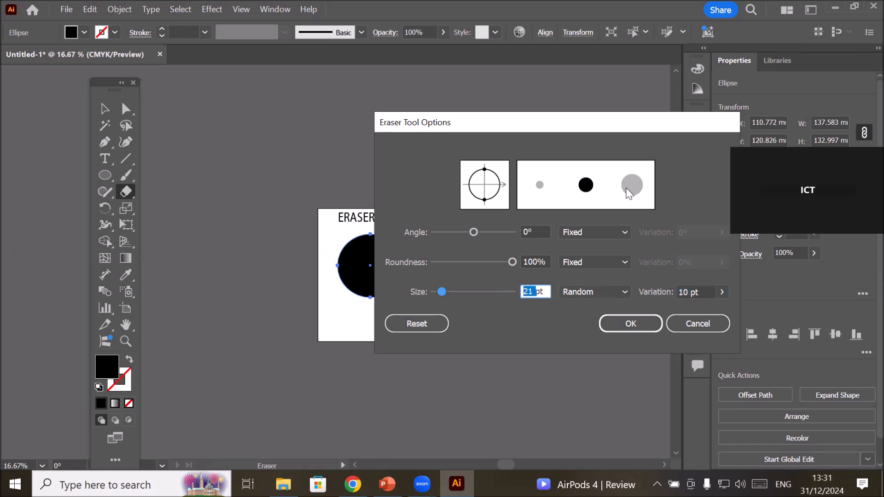
left_click(529, 292)
left_click_drag(534, 291, 498, 289)
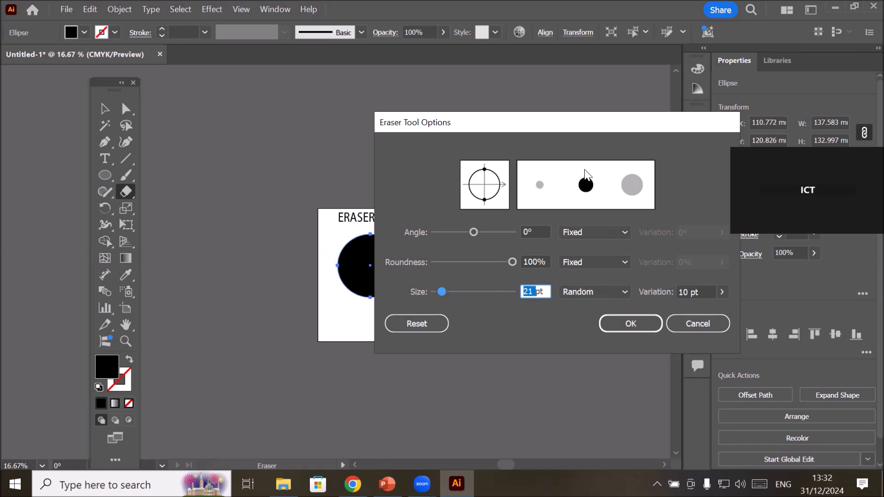
left_click(528, 291)
key("Up")
key("Up")
key("Up")
key("Up")
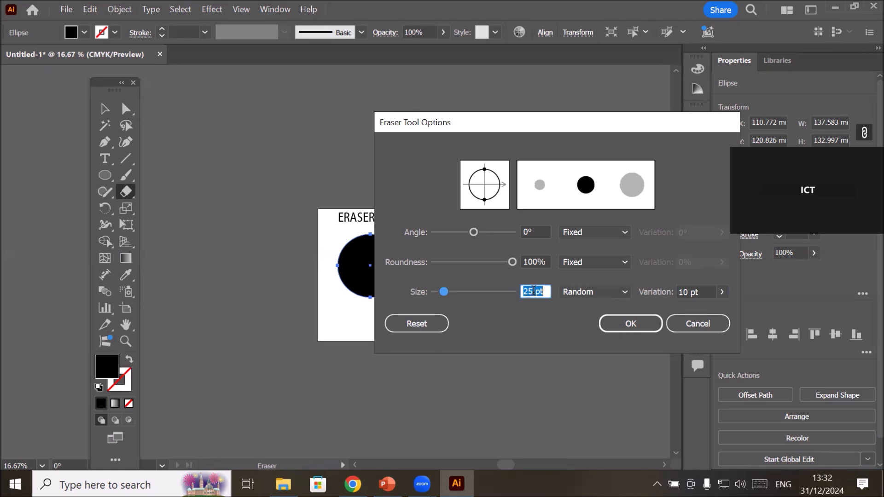
key("Up")
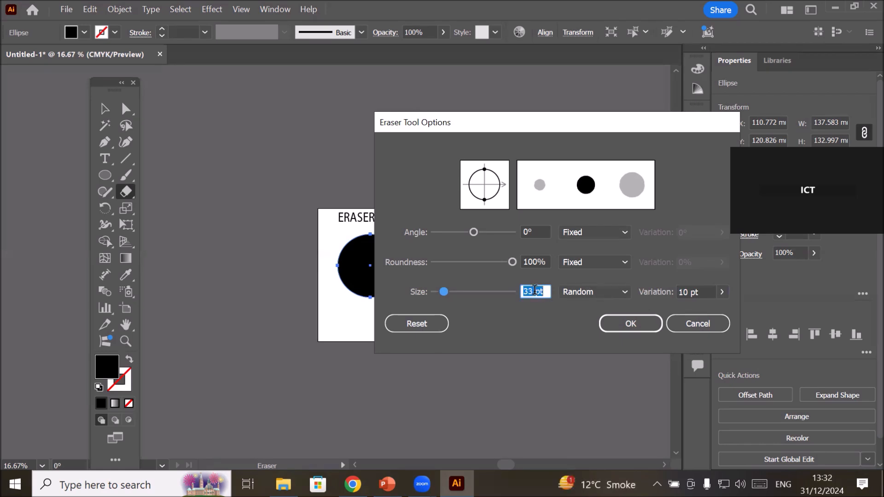
key("Up")
key("Up")
key("Up")
key("Up")
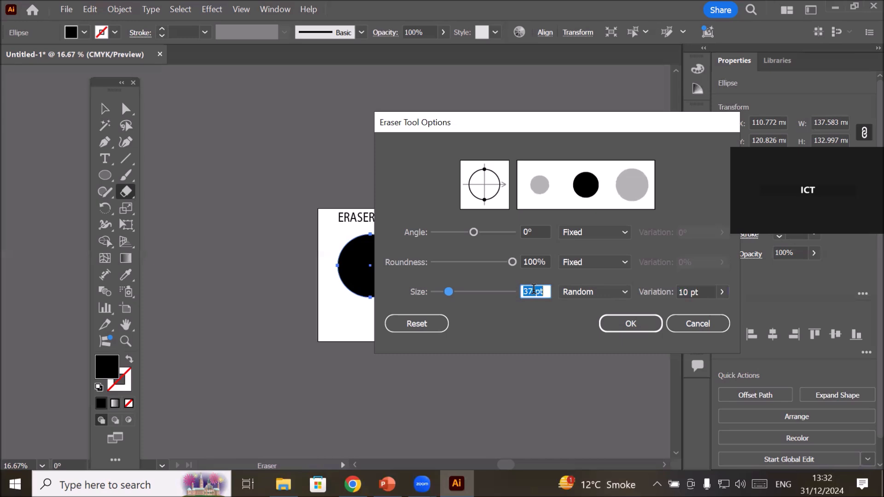
key("Up")
key("Up")
key("Up")
key("Up")
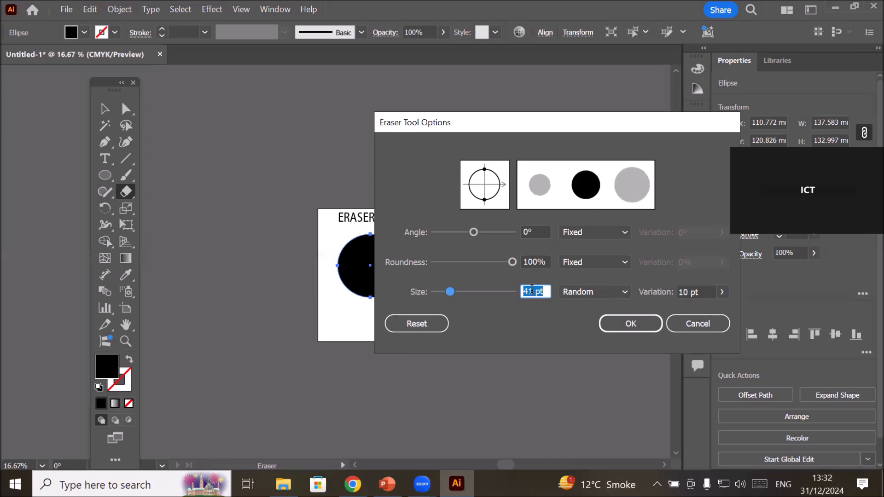
key("Up")
key("Up")
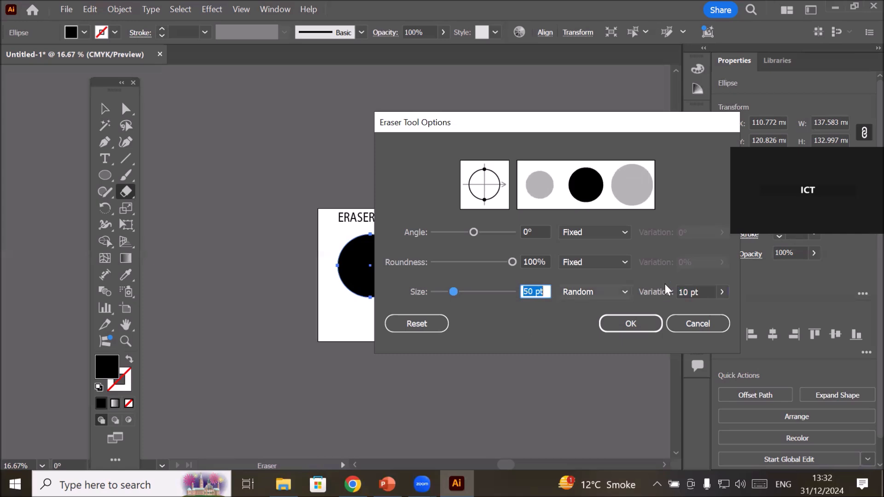
left_click(686, 292)
double_click(689, 292)
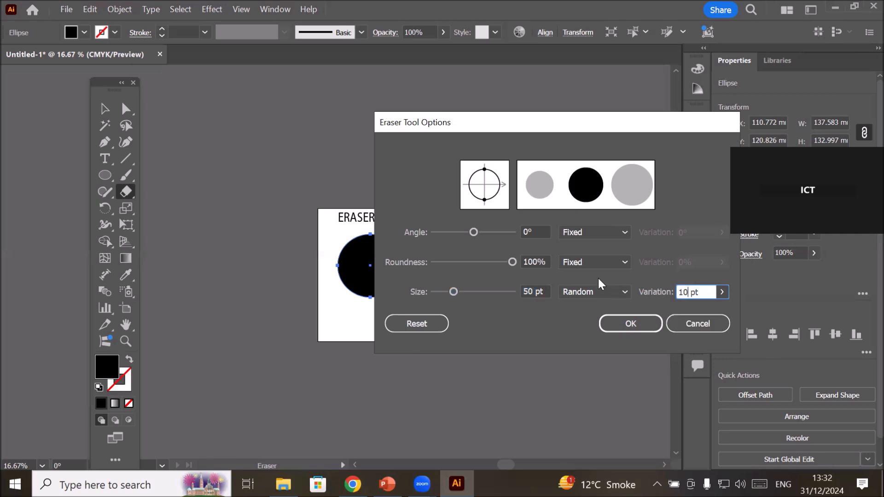
left_click(623, 291)
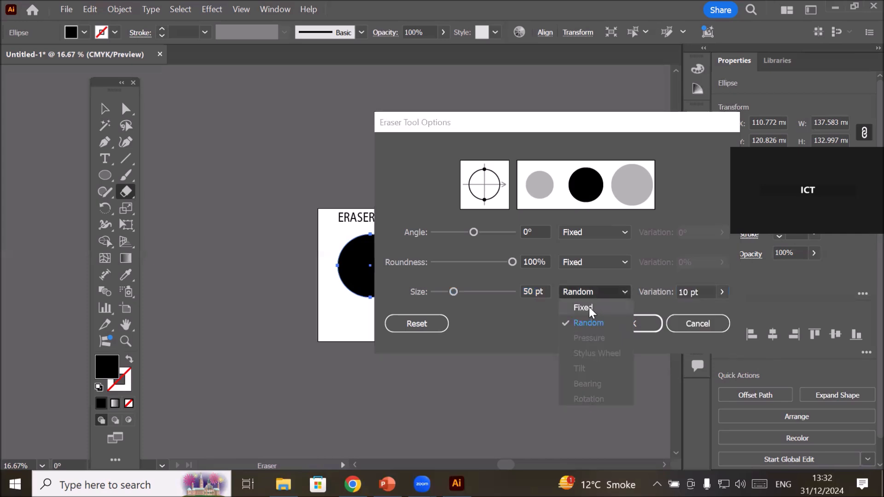
left_click(584, 284)
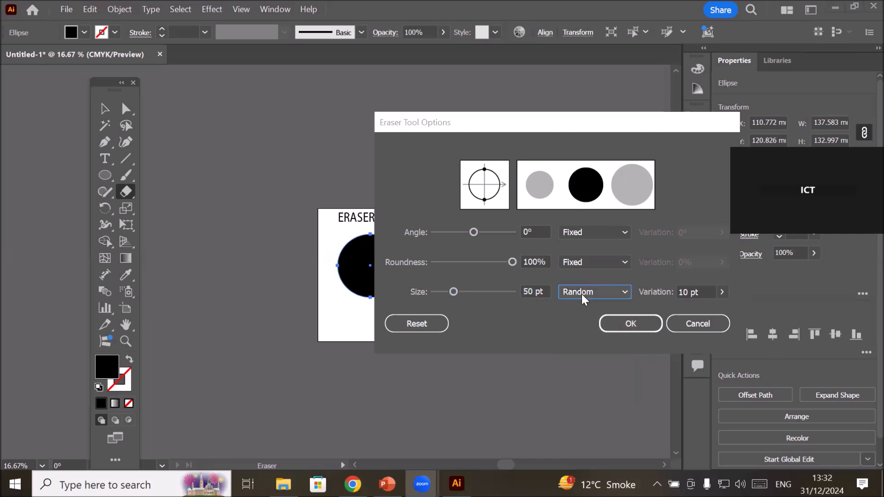
left_click(634, 328)
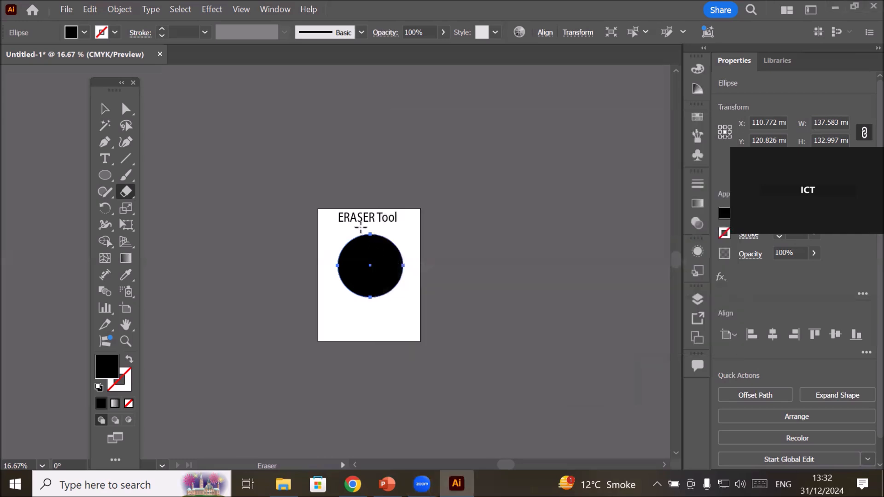
Erase a single round hole in the upper-left part of the black circle.
scroll(384, 253, "up", 4)
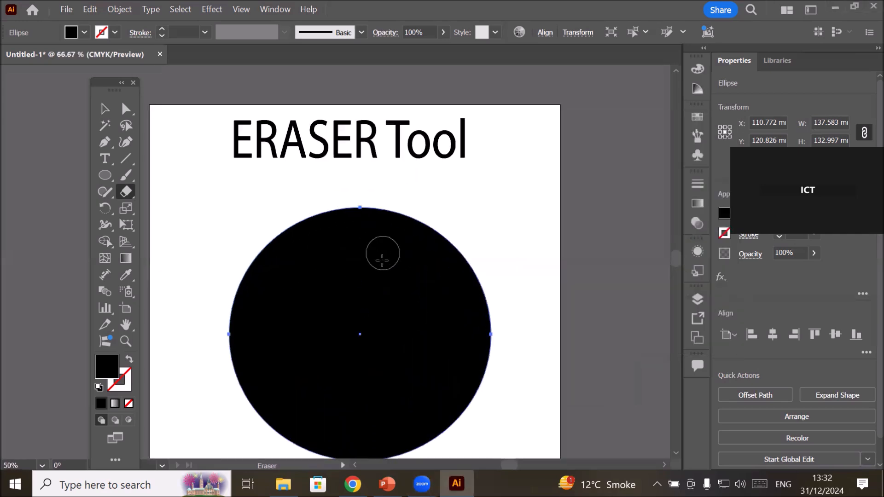
left_click(676, 454)
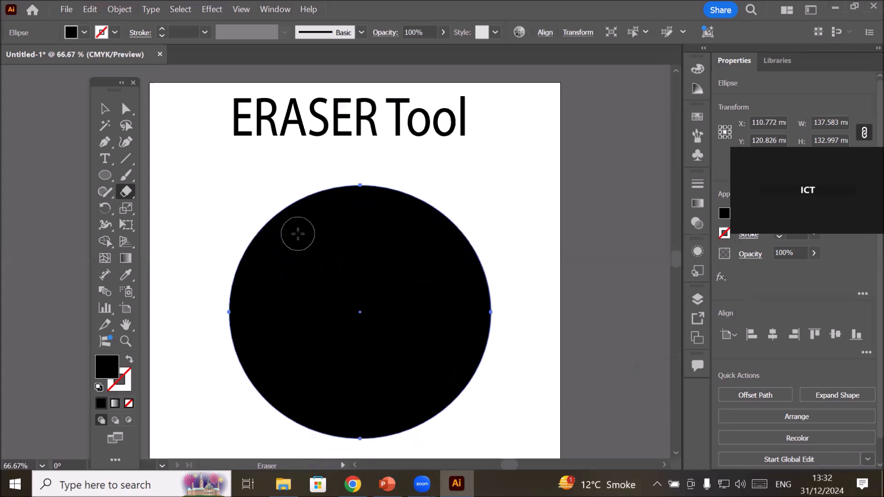
left_click(296, 234)
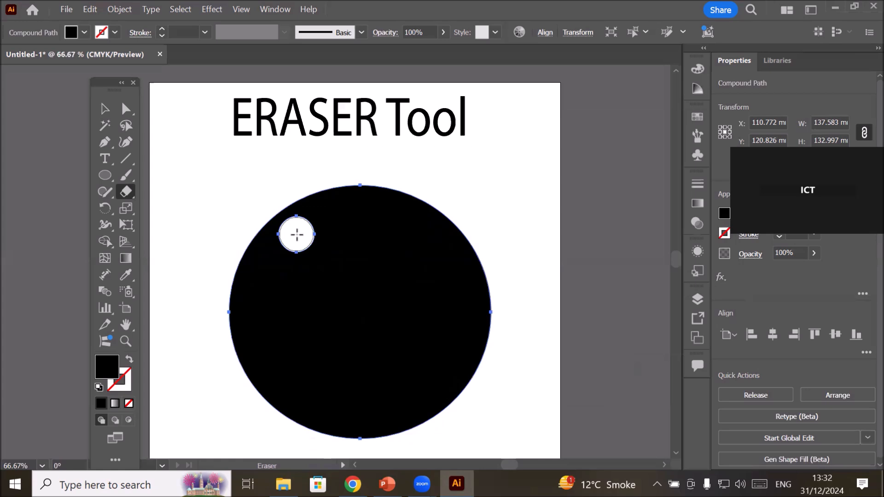
Erase nine more separate round holes clockwise around the inside edge of the black circle, from its top round to its left side.
left_click(352, 224)
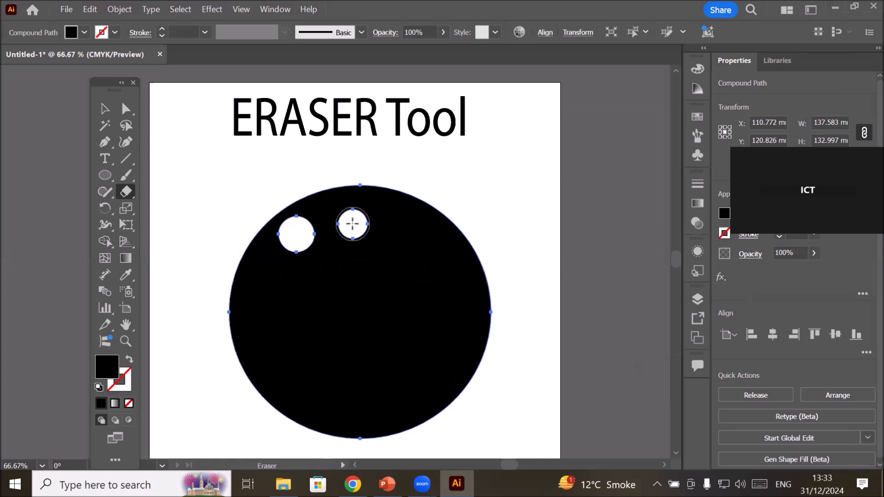
left_click(404, 230)
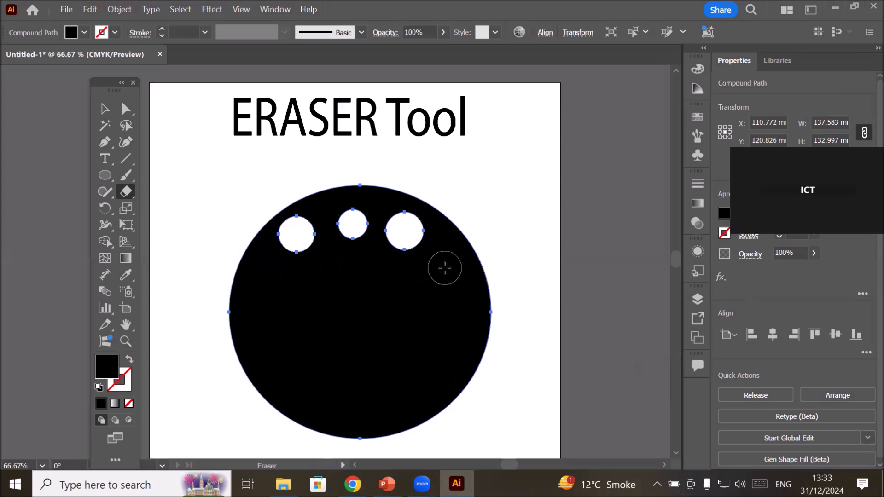
left_click(445, 268)
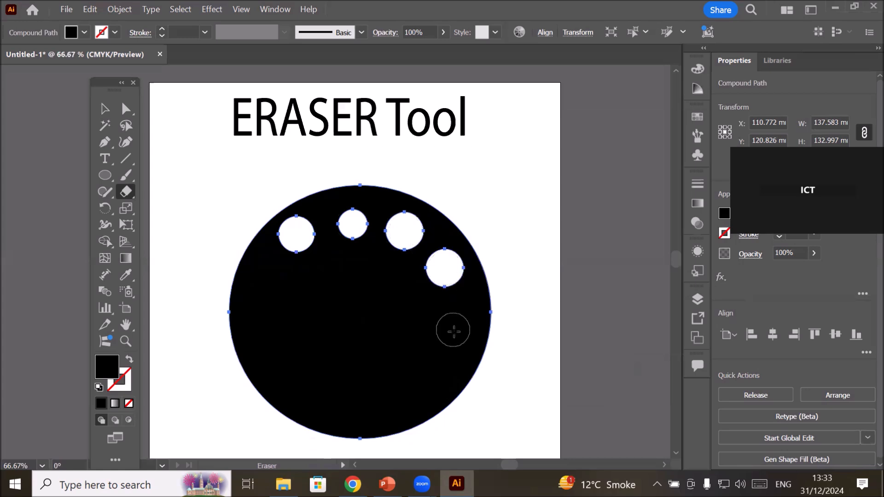
left_click(454, 330)
left_click(431, 378)
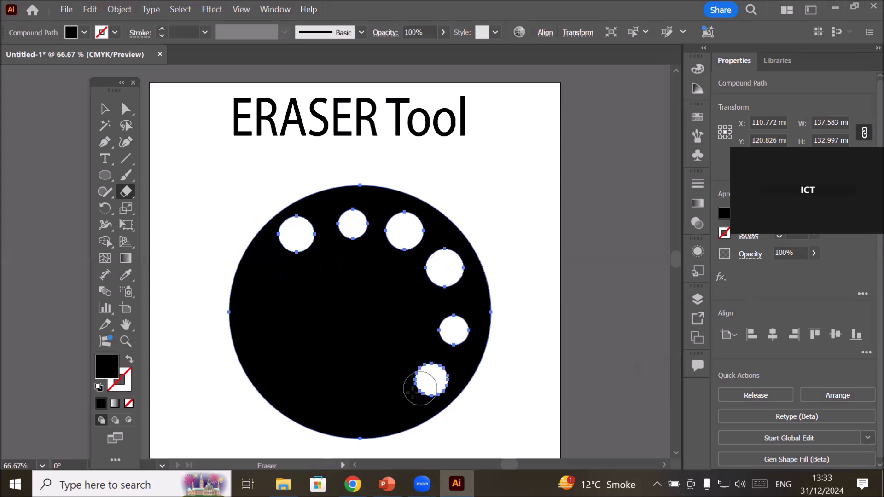
left_click(375, 407)
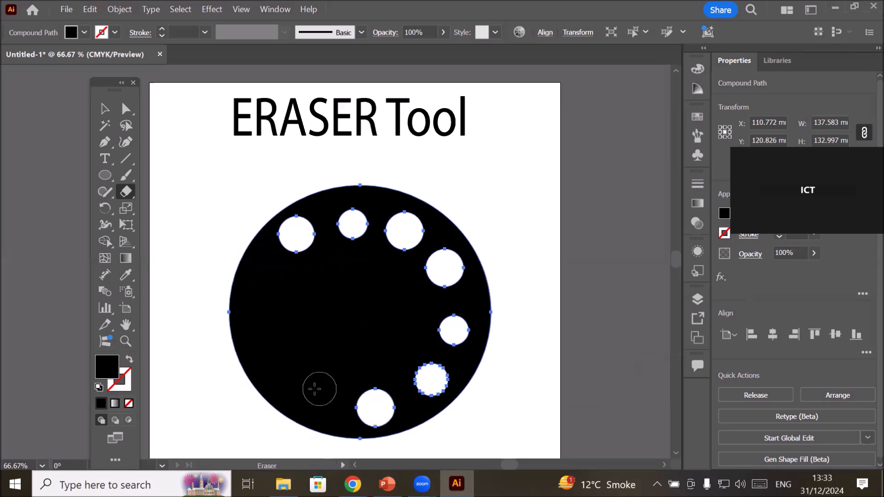
left_click(311, 390)
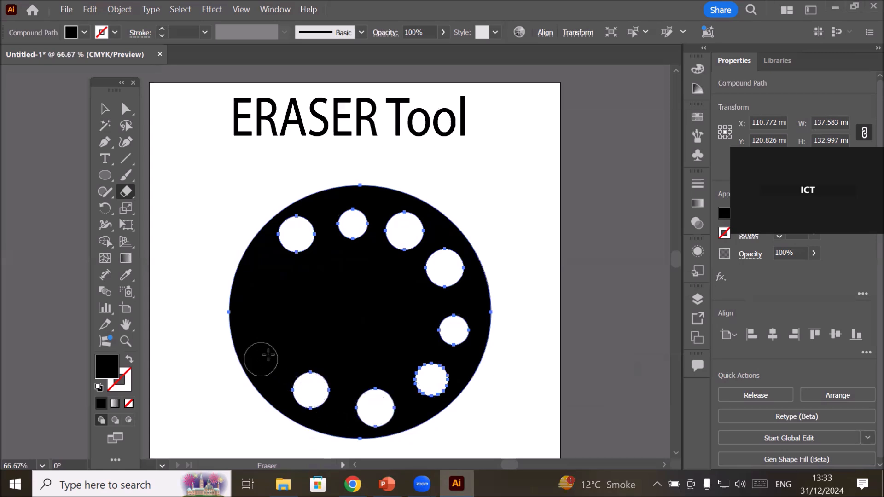
left_click(272, 354)
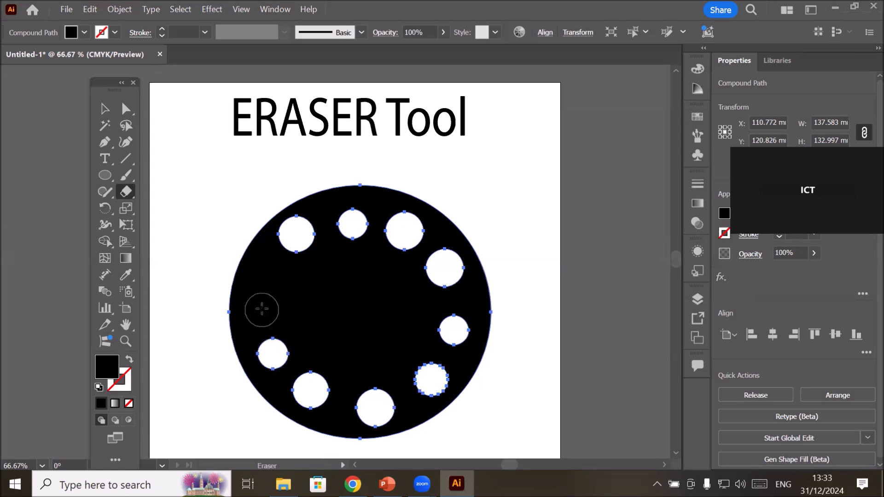
left_click(262, 309)
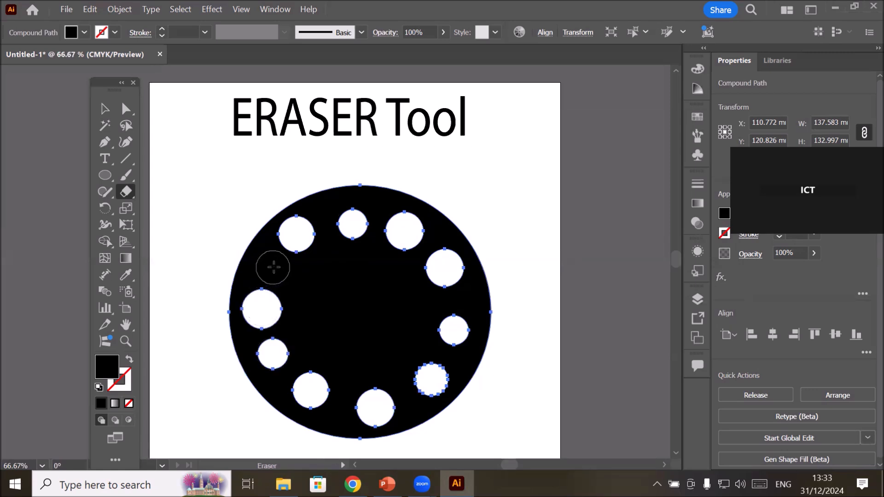
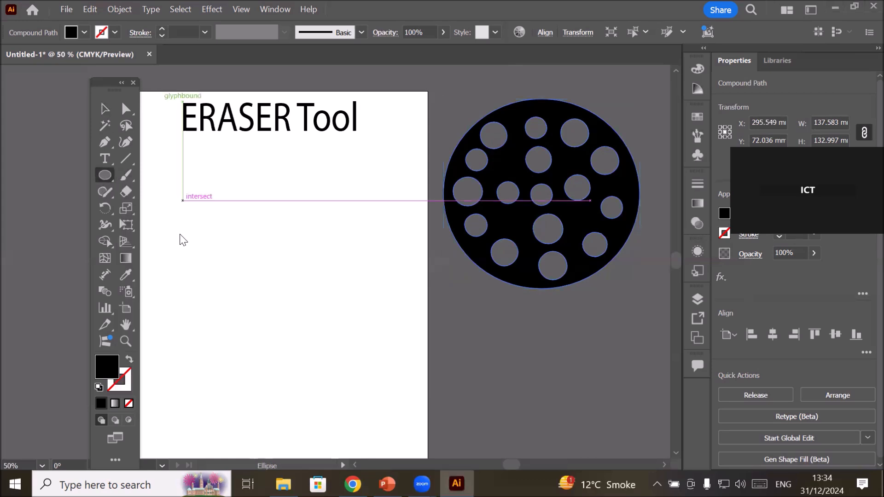
Draw a black circle about 146 mm in diameter on the artboard below the title.
left_click_drag(173, 224, 356, 374)
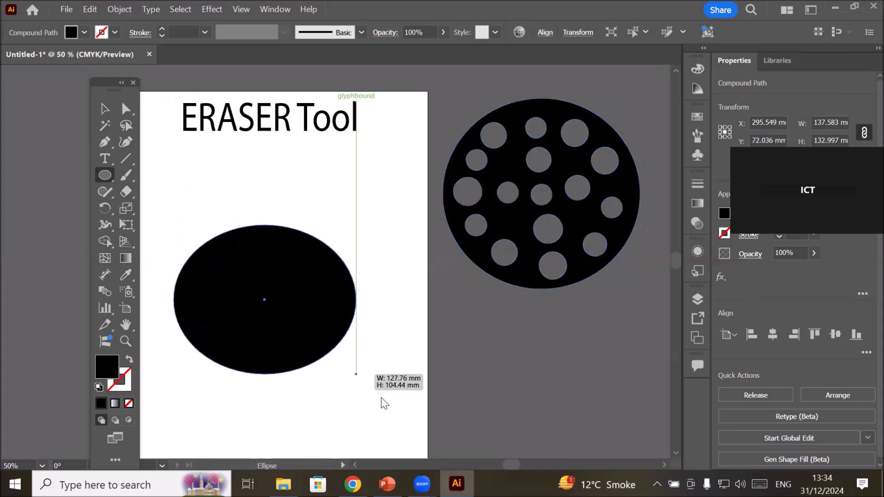
left_click_drag(382, 399, 381, 393)
Set the eraser's random size variation to 20 pt and apply the tool options.
left_click(126, 192)
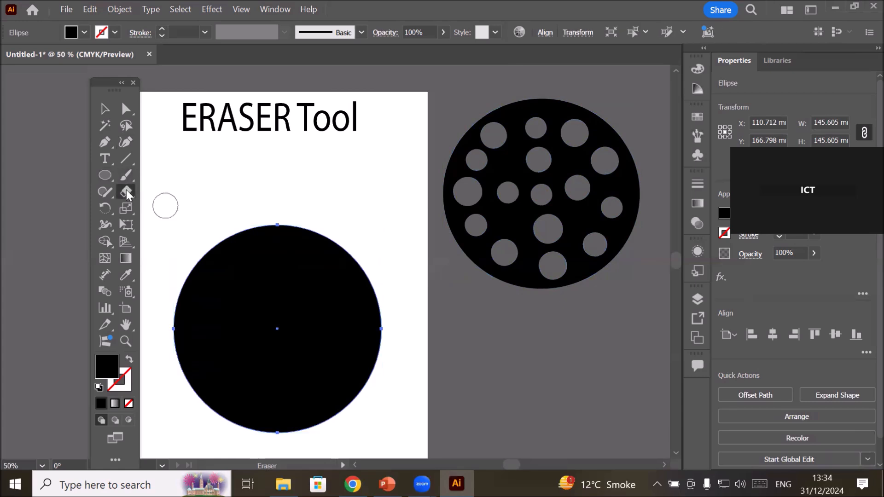
left_click(127, 194)
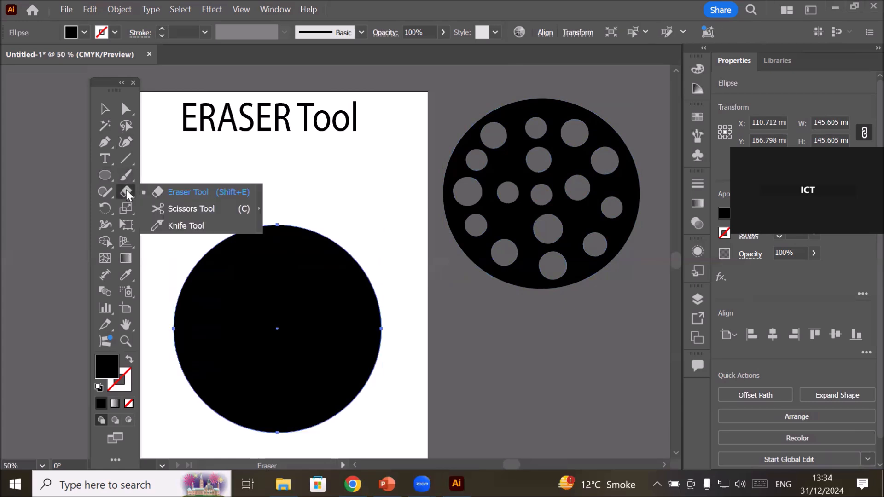
left_click(187, 191)
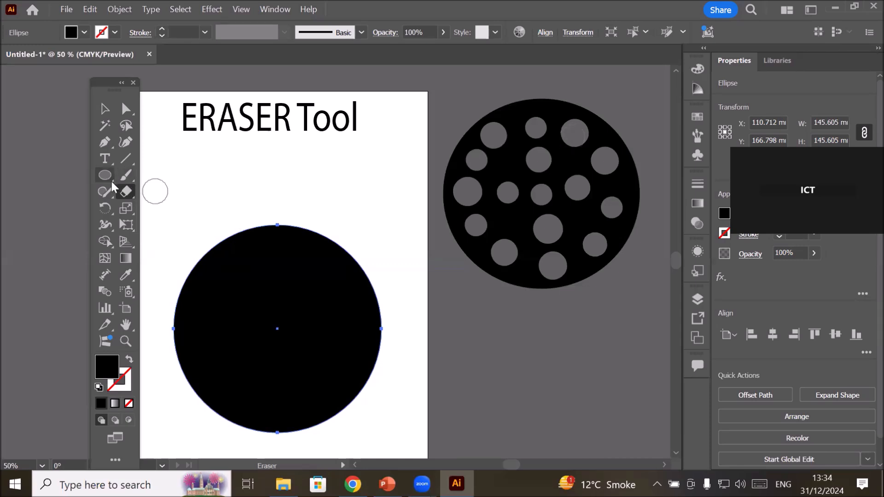
double_click(128, 192)
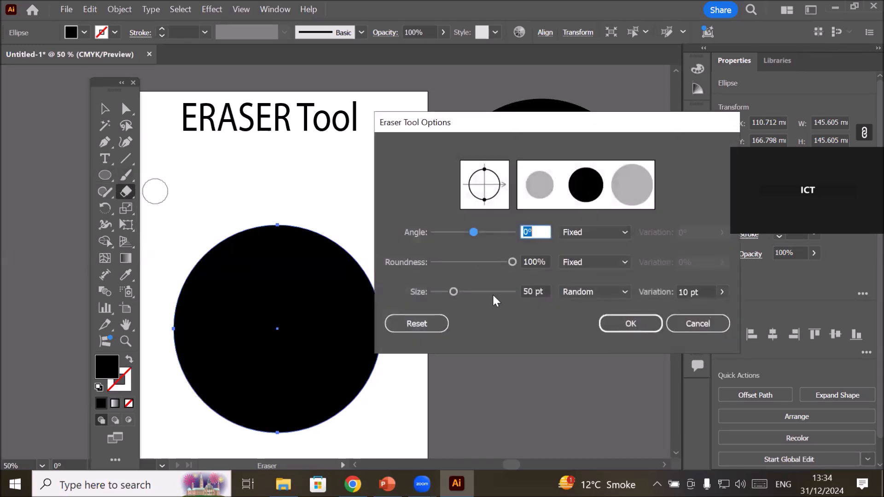
left_click(684, 290)
left_click(534, 291)
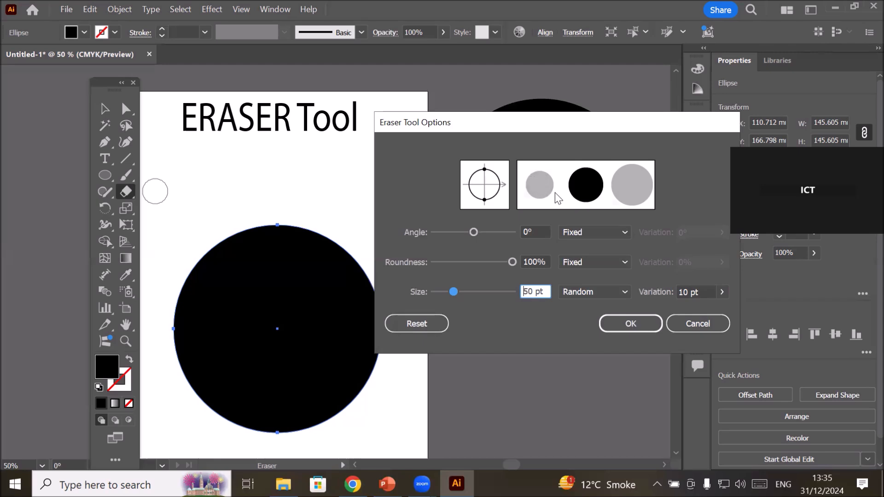
left_click(687, 290)
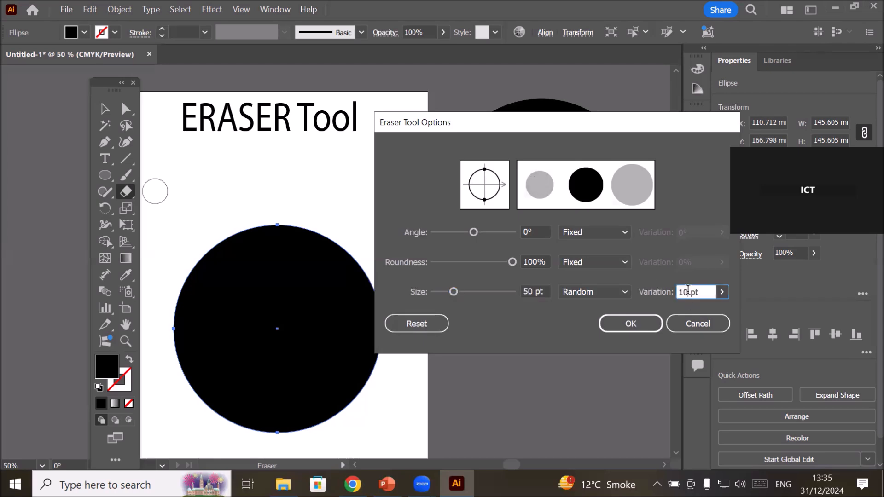
key("Up")
key("Up")
key("Up")
key("Up")
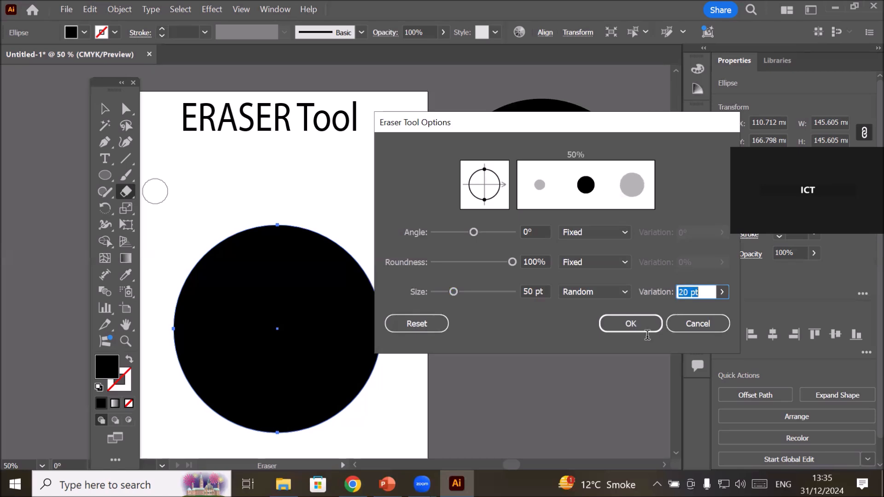
left_click(686, 291)
left_click(526, 291)
double_click(522, 291)
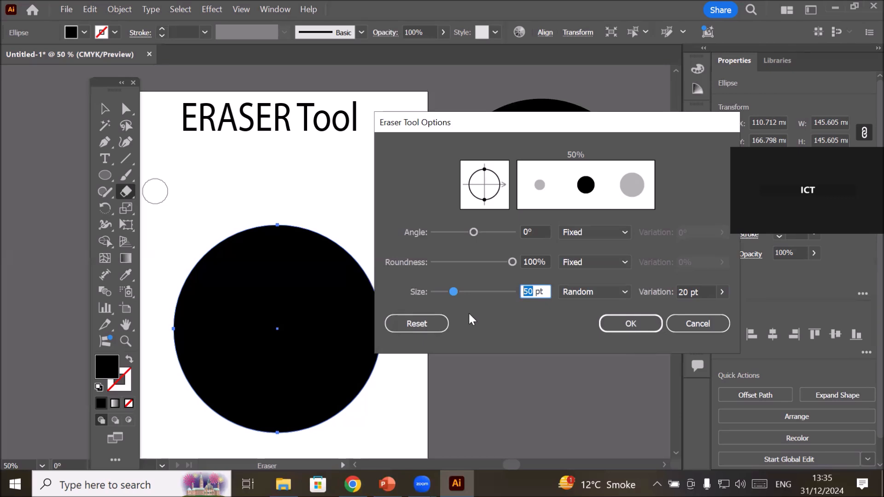
left_click(616, 323)
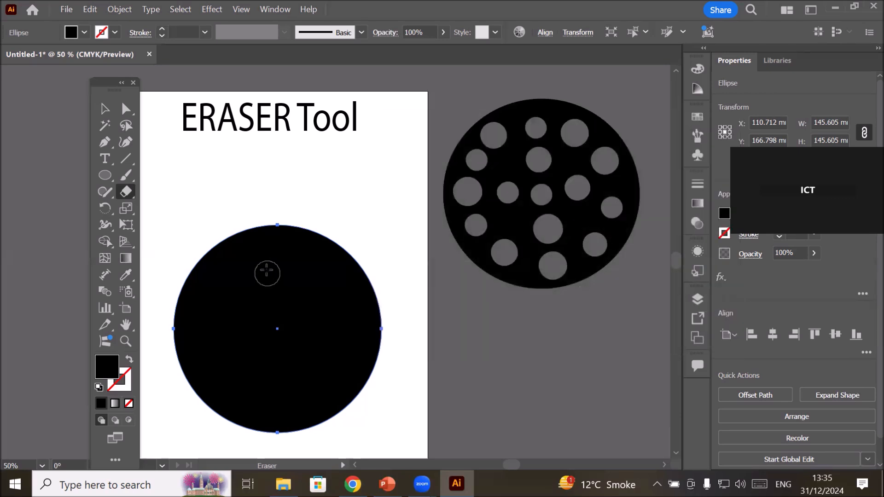
Erase five separate round holes in a vertical line down the middle of the new black circle.
left_click(275, 245)
left_click(274, 286)
left_click(274, 329)
left_click(271, 367)
left_click(268, 405)
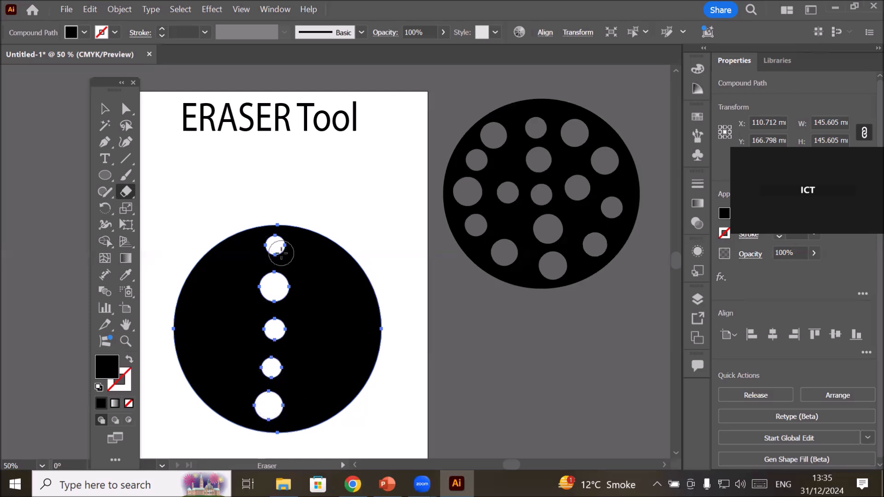
Erase six more round holes in the new circle, three on each side of the central column.
left_click(338, 325)
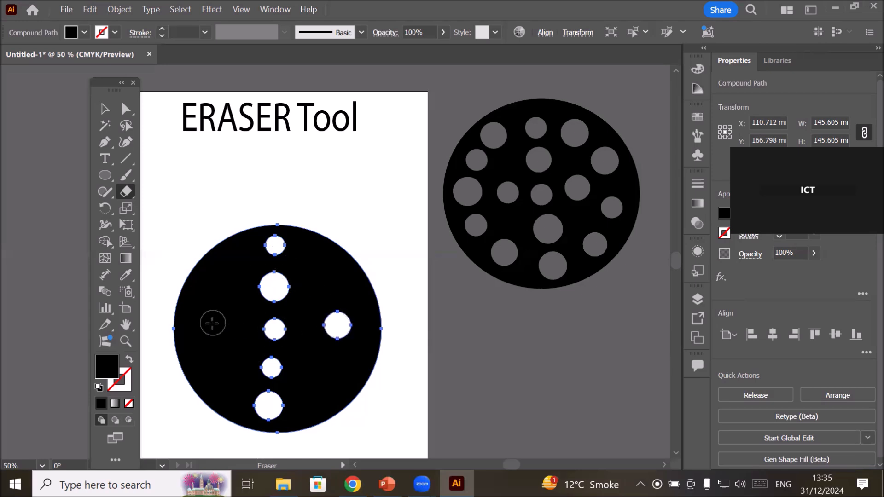
left_click(206, 326)
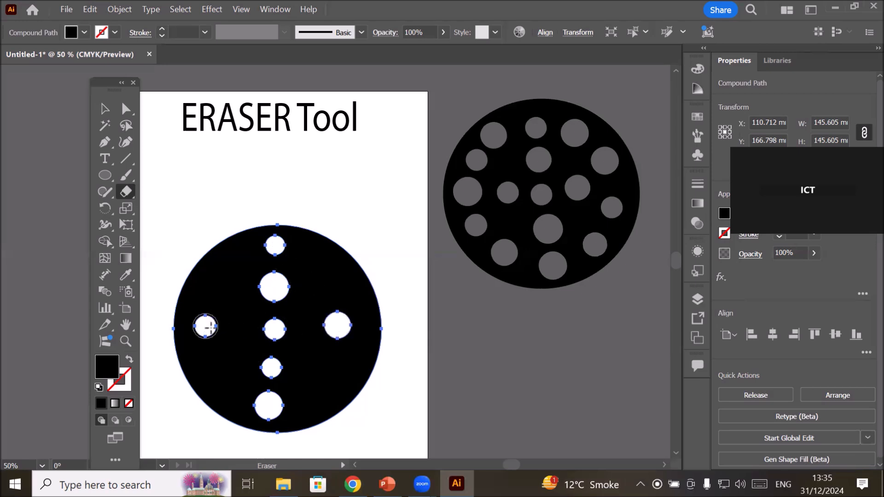
left_click(222, 272)
left_click(323, 273)
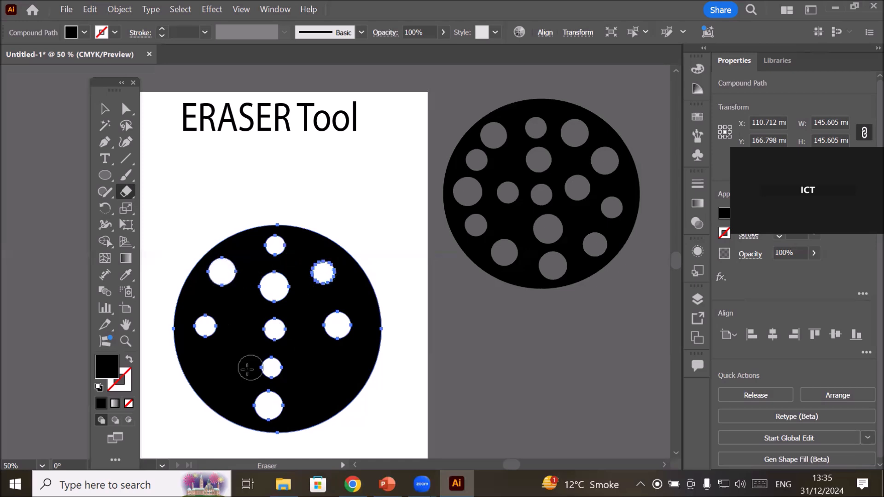
left_click(219, 376)
left_click(325, 386)
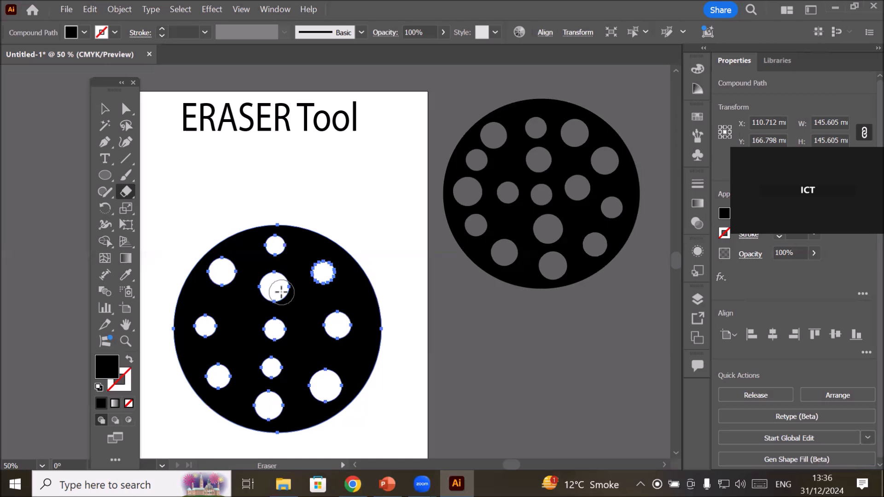
Set the eraser's size behaviour to Fixed and apply the tool options.
double_click(125, 192)
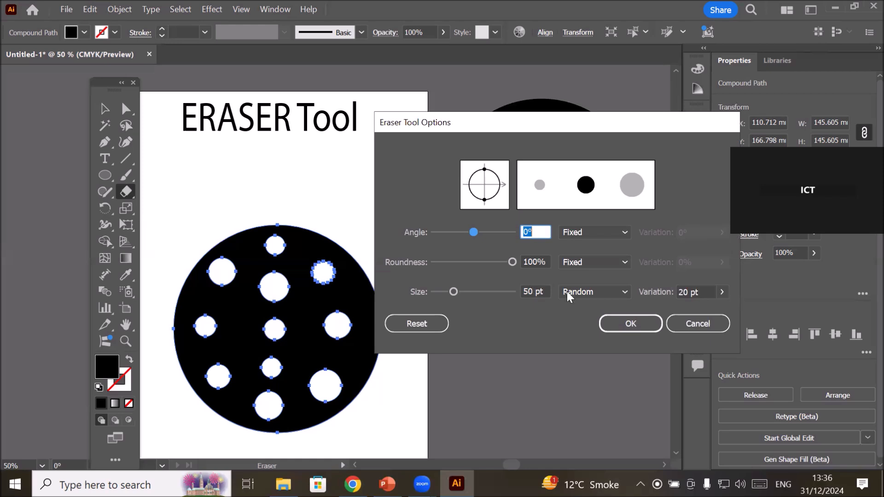
left_click(620, 290)
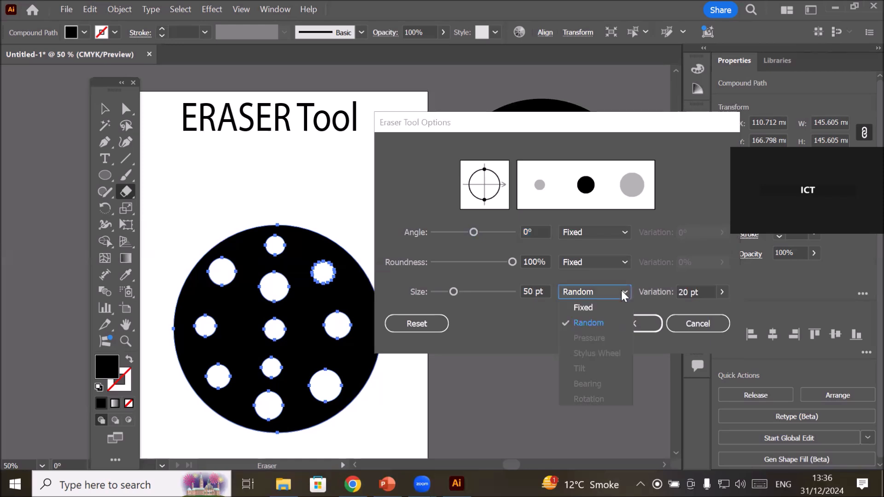
left_click(579, 308)
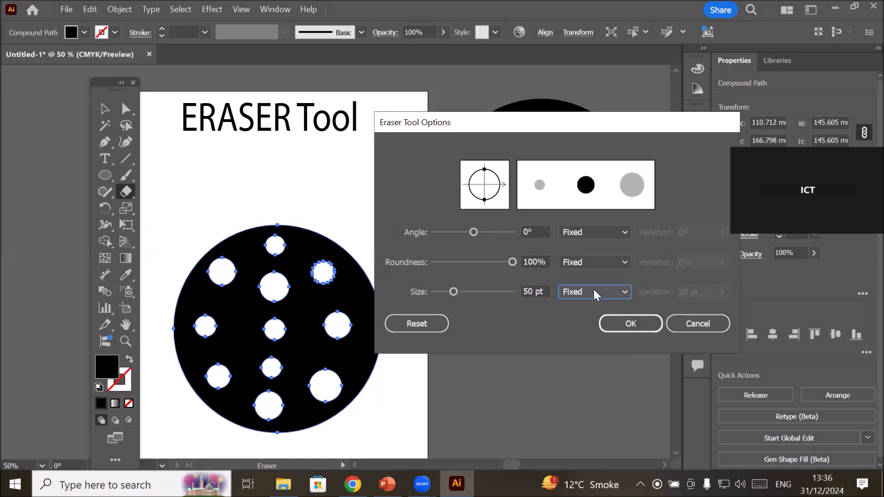
left_click(526, 291)
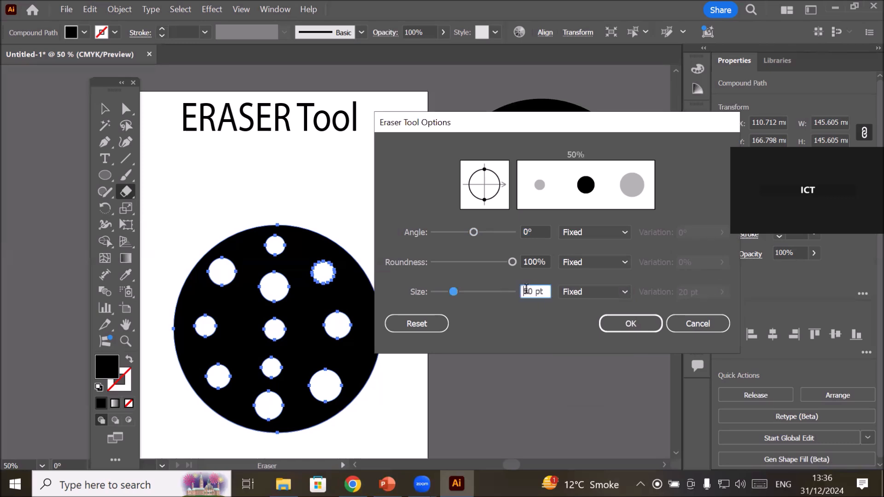
key("shift+Home")
left_click(629, 323)
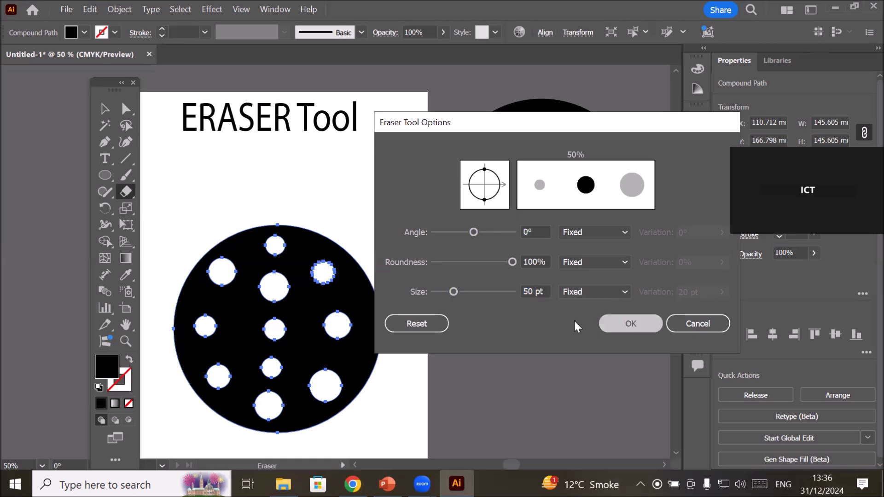
Move the newly perforated circle off the artboard to just below the other perforated circle.
key("ctrl+minus")
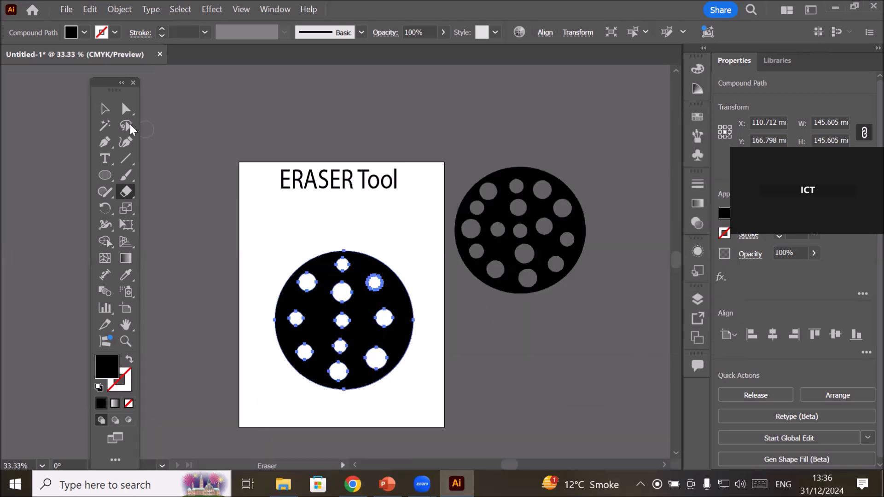
left_click(104, 109)
left_click_drag(392, 351, 574, 411)
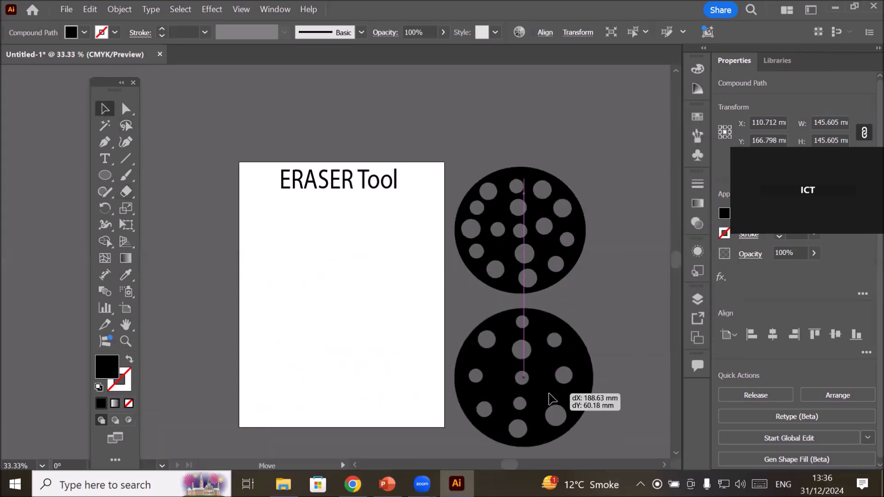
Draw a black hexagon about 179 mm wide and 156 mm high and move it onto the artboard below the title.
left_click(102, 175)
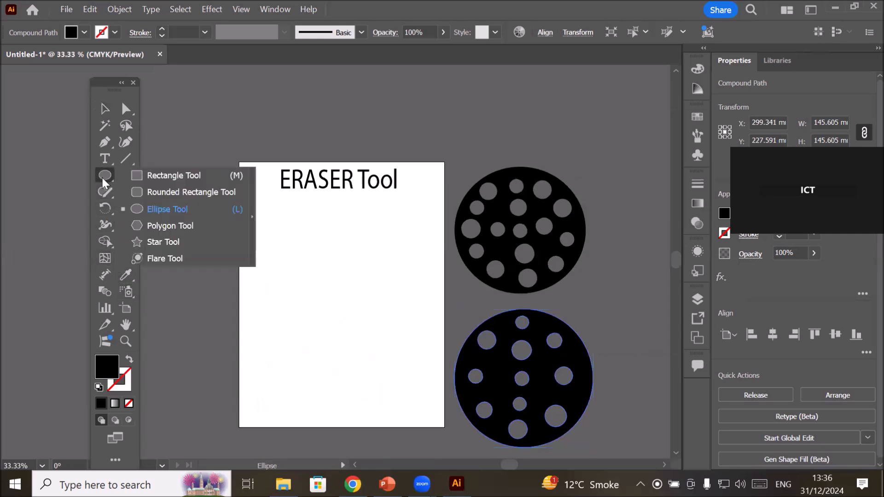
left_click(156, 226)
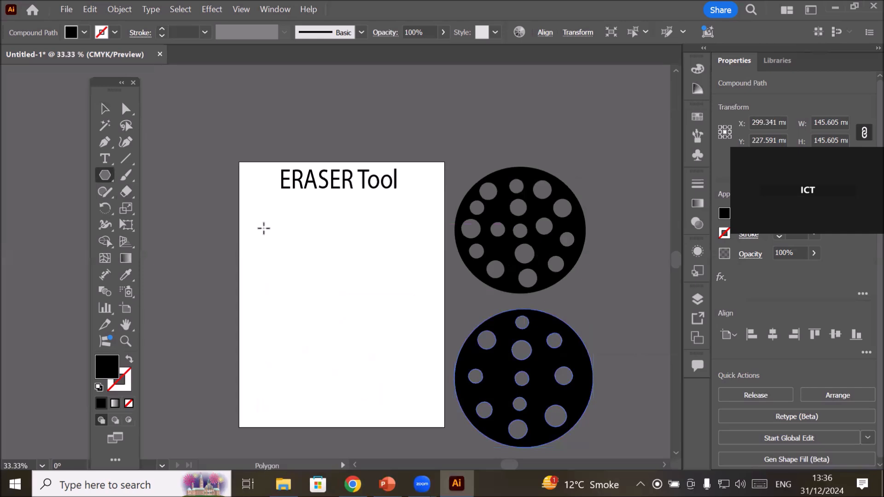
left_click(398, 358)
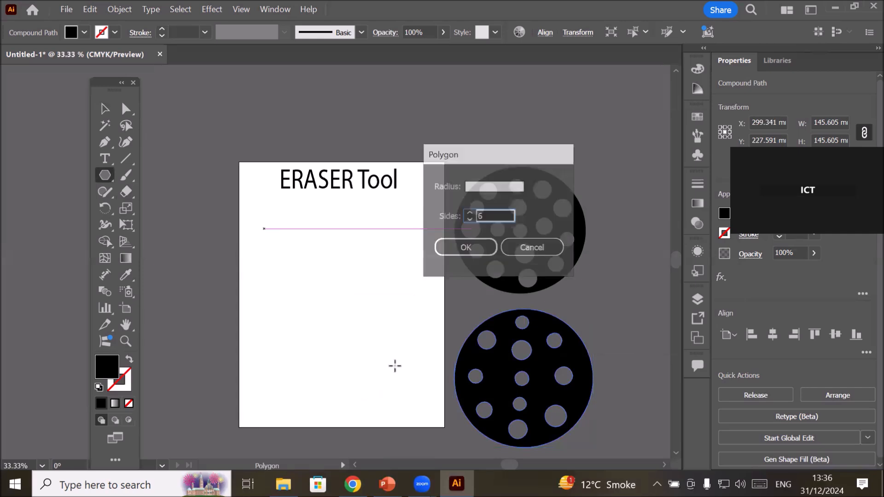
left_click(533, 248)
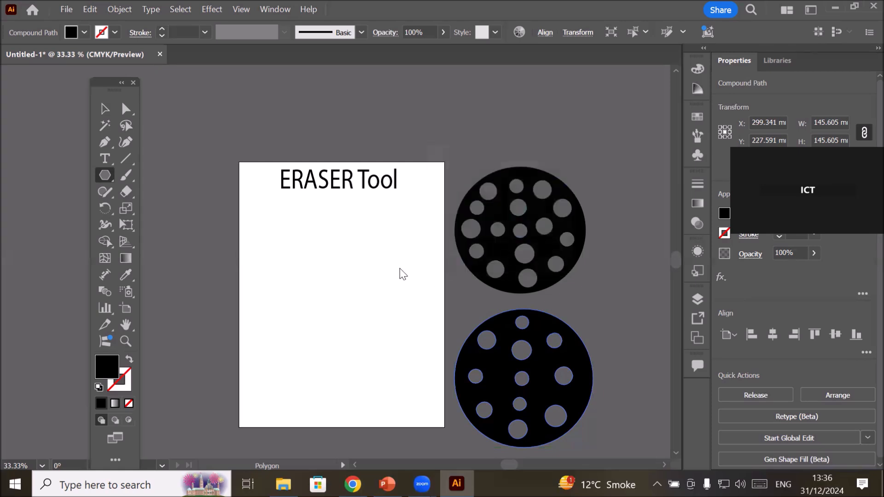
left_click_drag(274, 232, 318, 305)
left_click(105, 108)
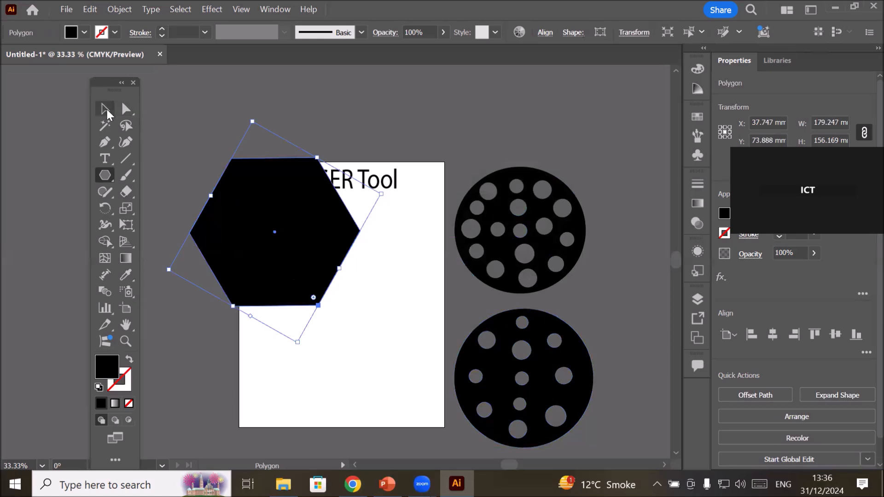
left_click_drag(280, 251, 345, 326)
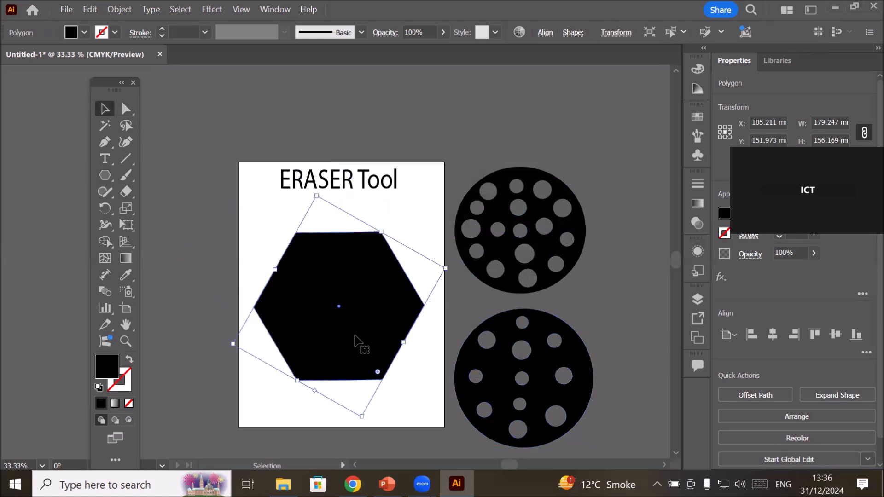
Erase six equal round holes in the hexagon, one near each corner.
left_click(126, 191)
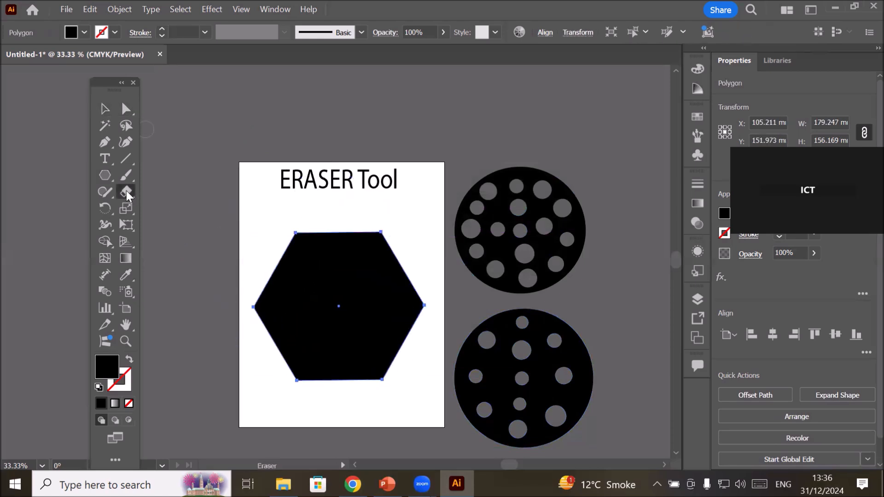
left_click(308, 252)
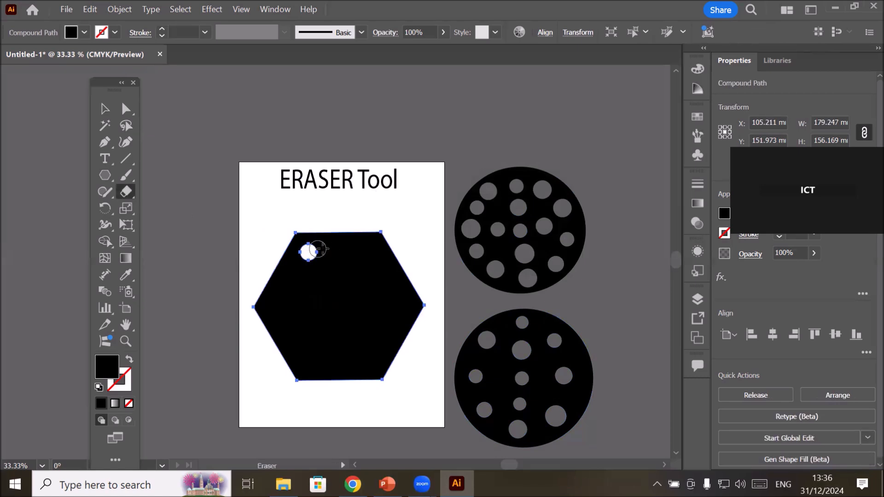
left_click(370, 250)
left_click(310, 365)
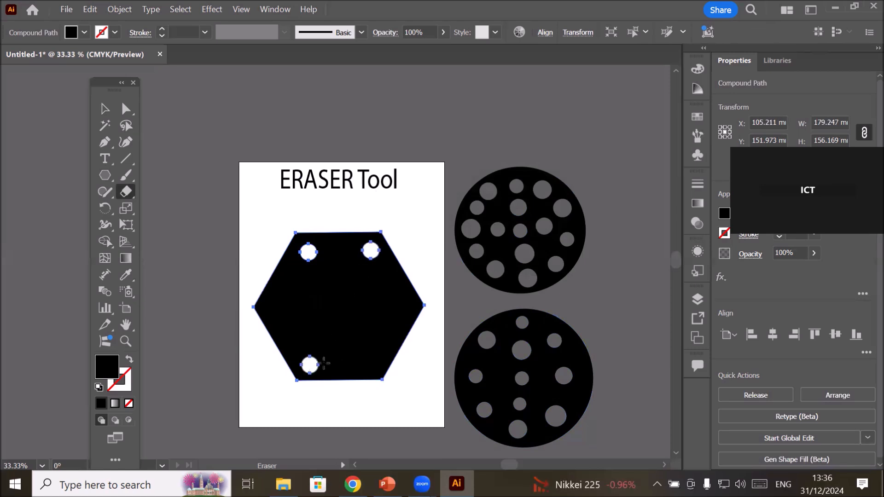
left_click(368, 364)
left_click(278, 306)
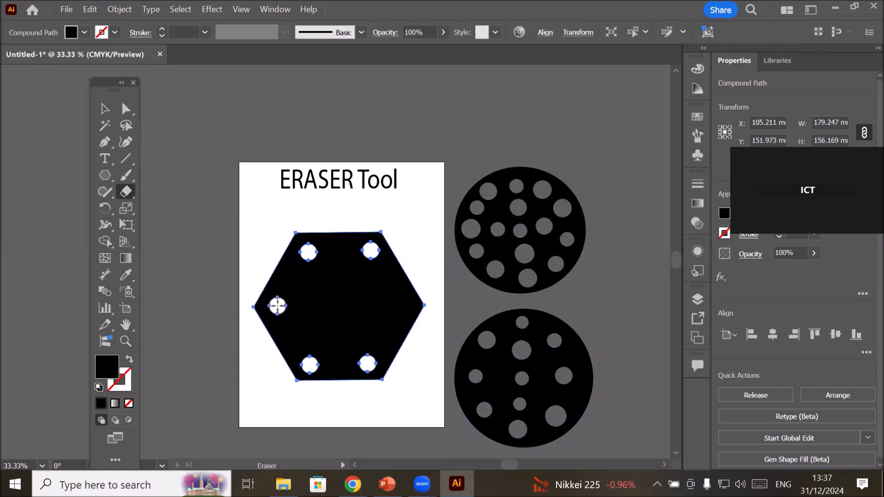
left_click(395, 306)
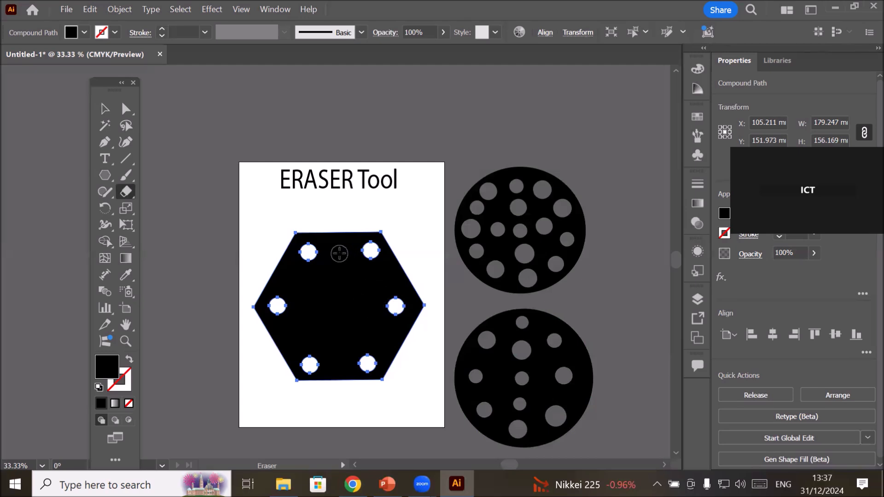
Erase a curved band from the hexagon's upper middle to its lower left and another that cuts off its right corner.
mouse_move(339, 254)
left_mouse_down()
mouse_move(344, 306)
mouse_move(288, 338)
left_mouse_up()
mouse_move(389, 274)
left_mouse_down()
mouse_move(372, 320)
mouse_move(392, 348)
mouse_move(431, 370)
left_mouse_up()
mouse_move(383, 342)
left_mouse_down()
mouse_move(401, 351)
mouse_move(405, 340)
mouse_move(380, 338)
left_mouse_up()
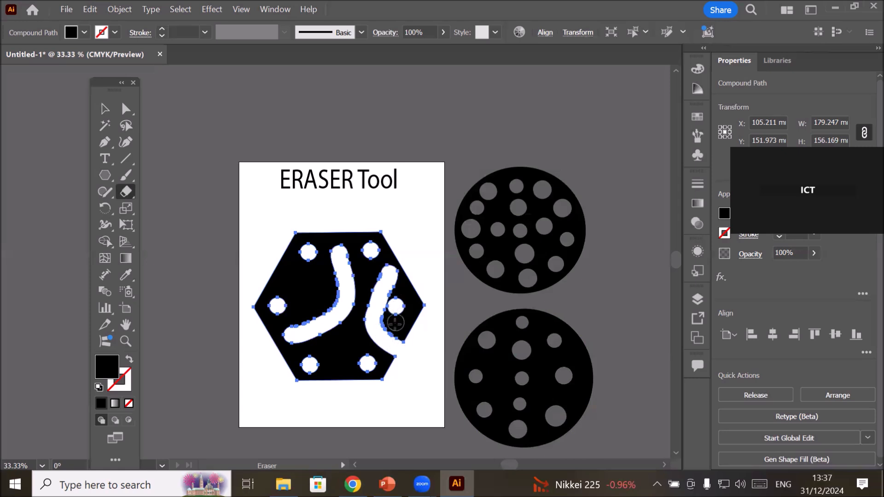
mouse_move(401, 267)
left_mouse_down()
mouse_move(391, 274)
mouse_move(400, 255)
mouse_move(438, 265)
left_mouse_up()
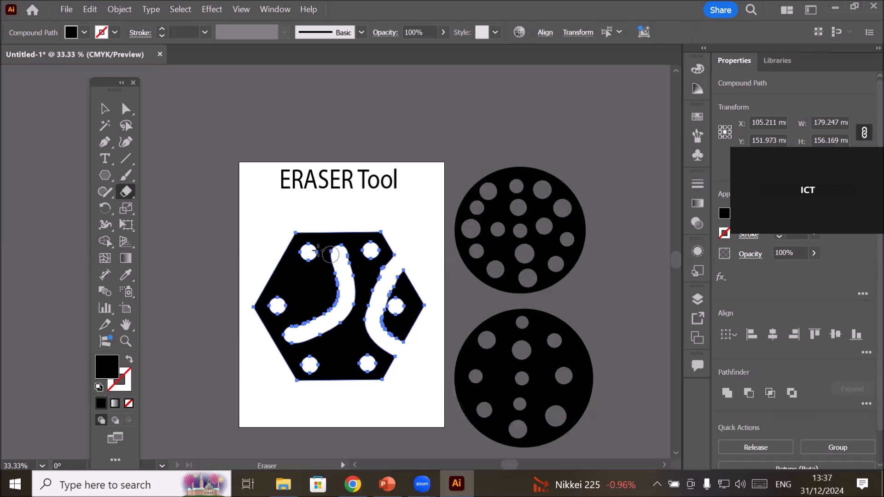
Erase three more curved bands across the hexagon, cutting off its left corner, its lower-left corner and its top edge.
mouse_move(271, 249)
left_mouse_down()
mouse_move(300, 272)
mouse_move(276, 316)
mouse_move(230, 339)
left_mouse_up()
mouse_move(271, 374)
left_mouse_down()
mouse_move(316, 353)
mouse_move(347, 401)
left_mouse_up()
mouse_move(410, 241)
left_mouse_down()
mouse_move(347, 263)
mouse_move(305, 205)
left_mouse_up()
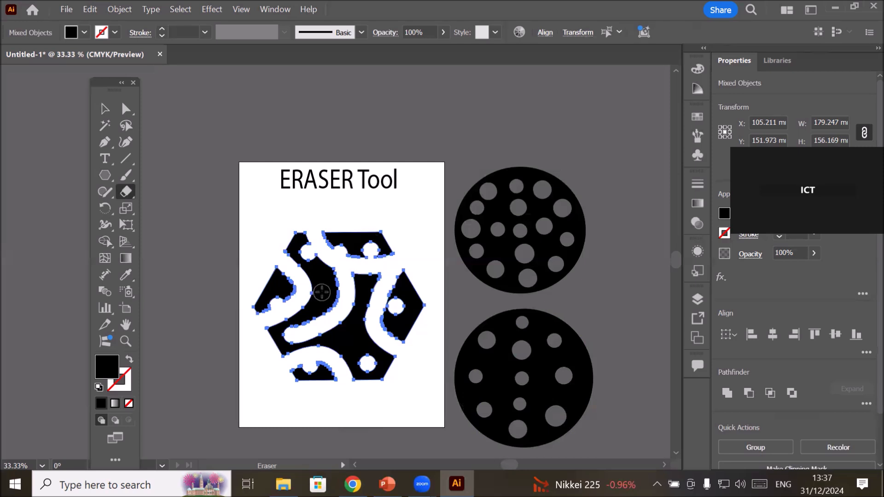
scroll(424, 260, "up", 1)
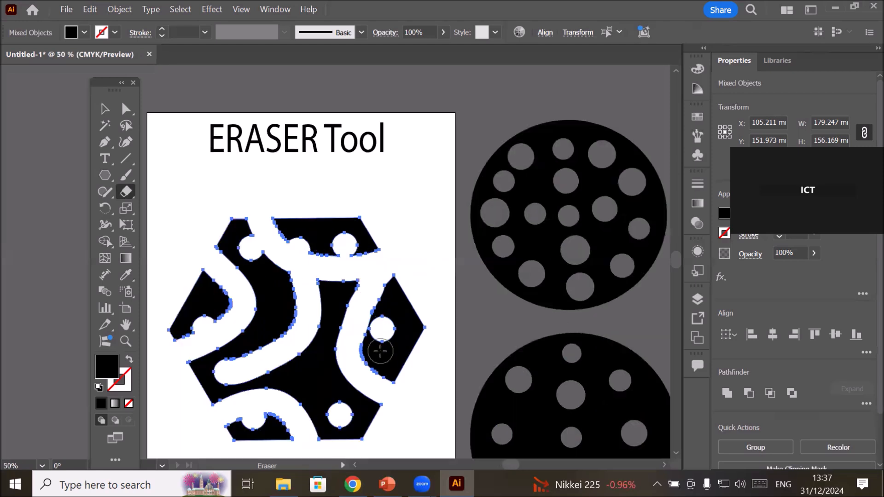
scroll(380, 344, "down", 1)
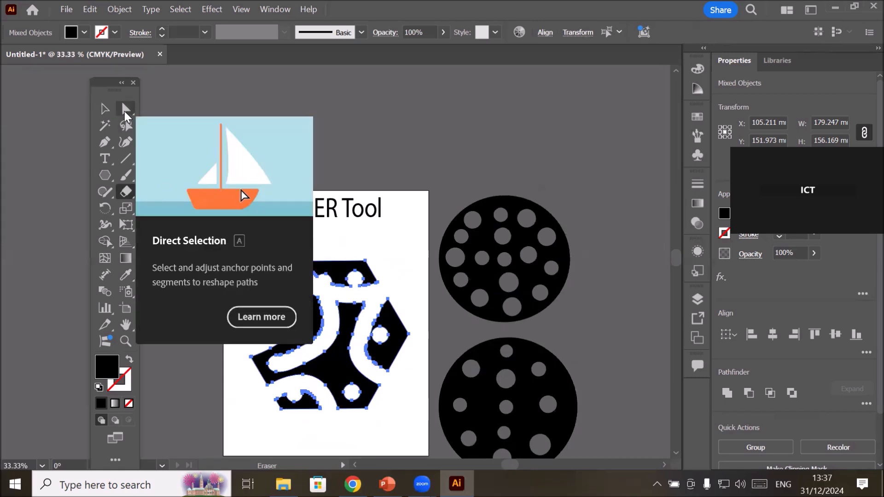
Reshape two holes by moving single anchor points: stretch the top piece's hole up and left, and the upper-left hole downward.
left_click(124, 111)
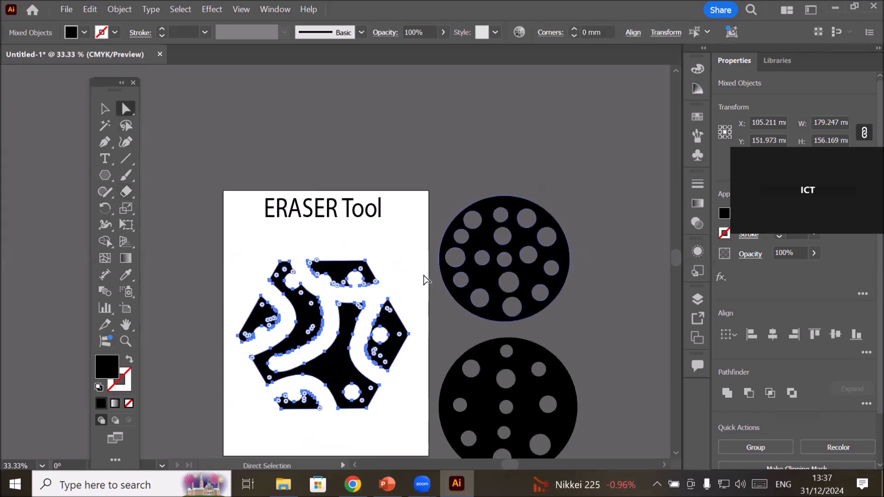
scroll(388, 301, "up", 2)
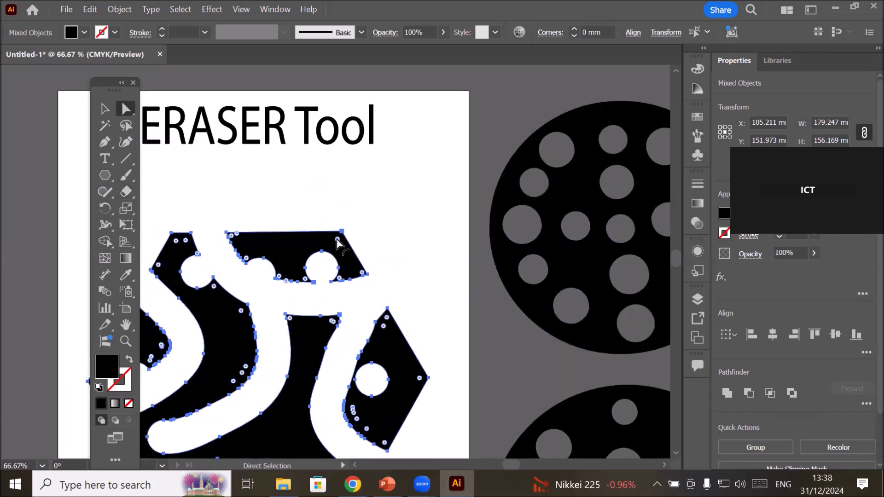
left_click_drag(322, 252, 301, 238)
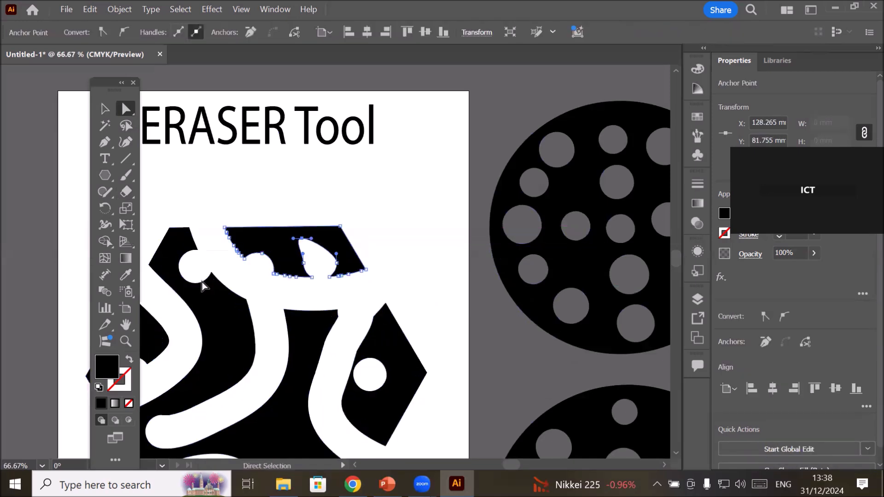
left_click(196, 284)
left_click_drag(196, 286, 205, 309)
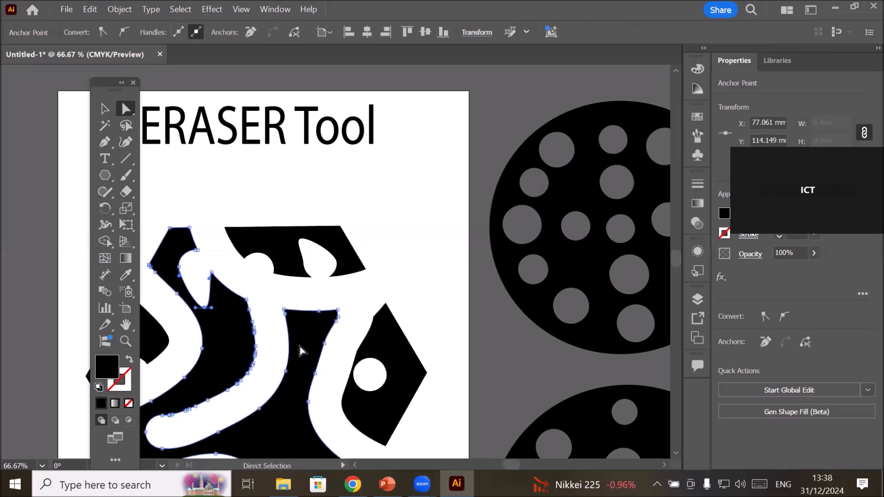
scroll(299, 351, "down", 3)
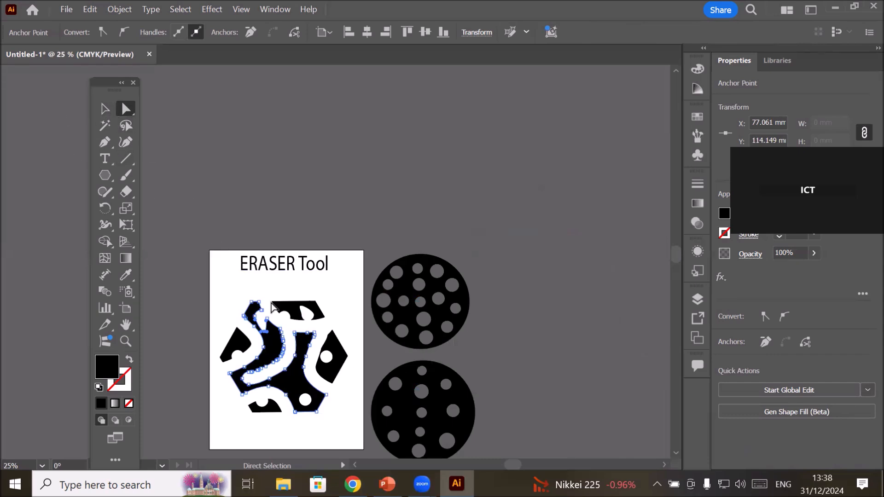
Move the top, bottom, right and left cut pieces of the hexagon outward, away from the large central piece.
left_click(302, 308)
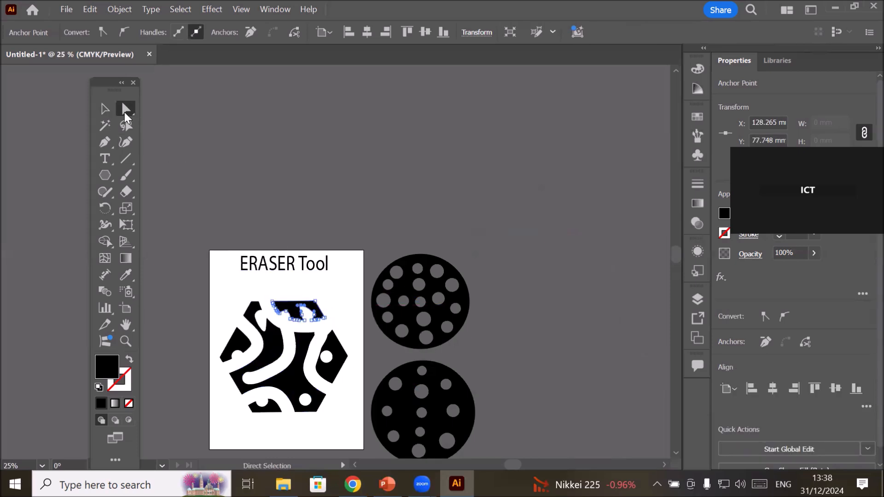
left_click(105, 110)
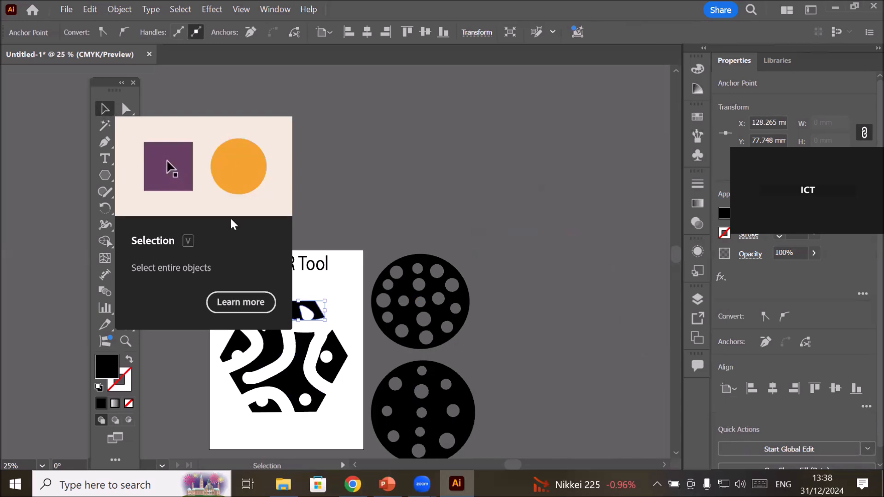
left_click_drag(314, 312, 328, 292)
left_click(271, 409)
left_click_drag(272, 412, 257, 426)
left_click(333, 375)
mouse_move(333, 375)
left_mouse_down()
mouse_move(363, 387)
mouse_move(344, 380)
left_mouse_up()
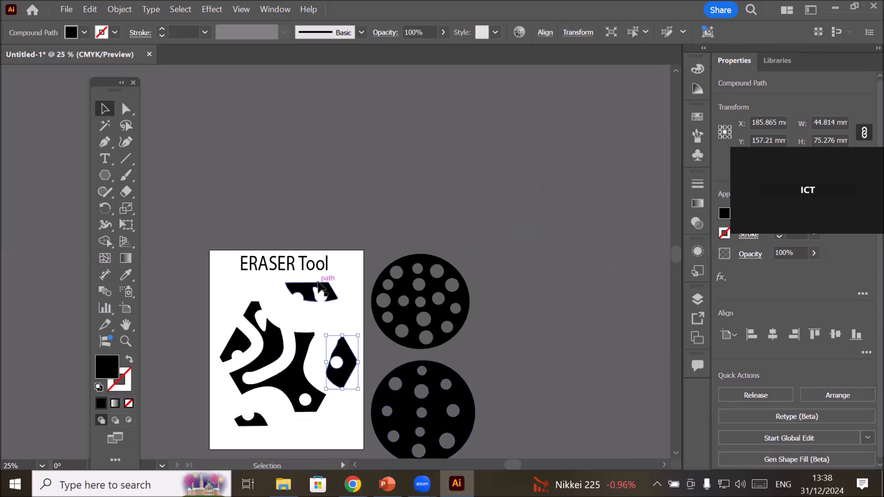
mouse_move(239, 340)
left_mouse_down()
mouse_move(227, 311)
mouse_move(227, 333)
left_mouse_up()
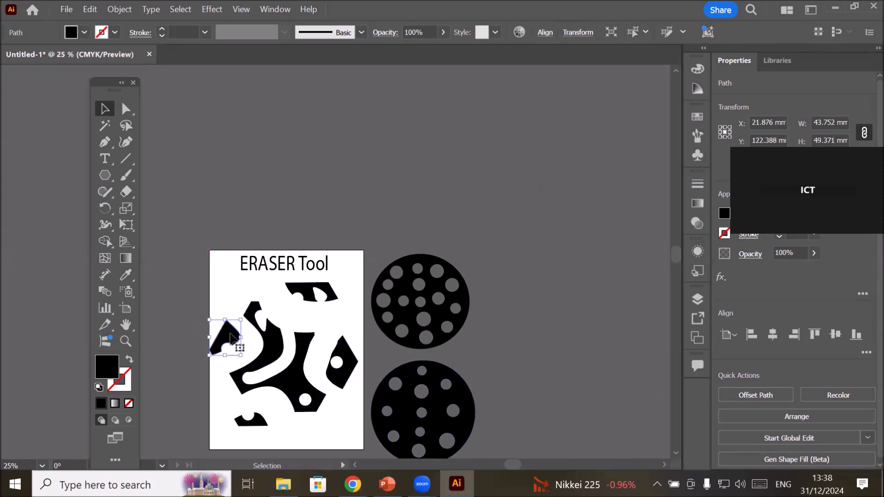
Fill the left piece and the top piece with CMYK Red.
left_click(85, 33)
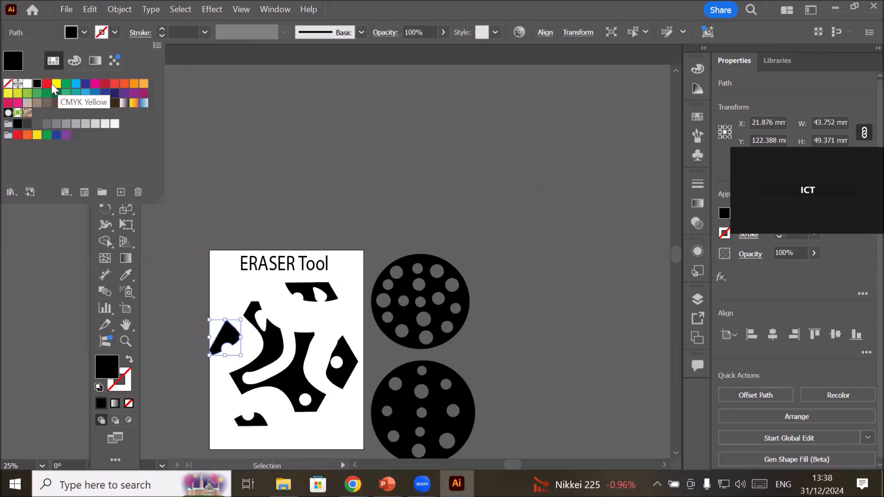
left_click(47, 84)
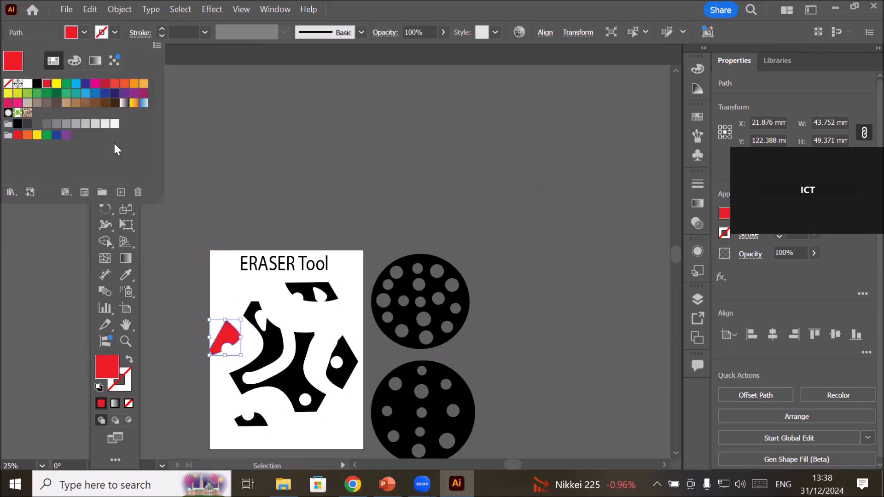
left_click(296, 280)
left_click(299, 288)
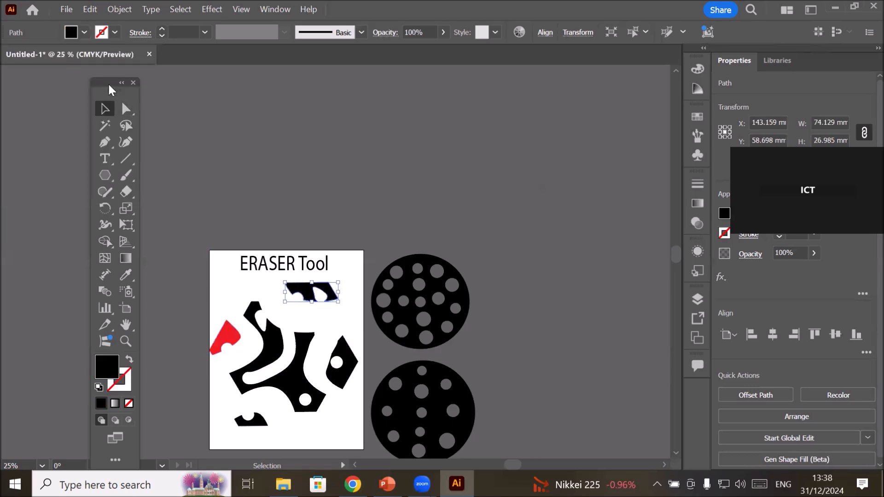
left_click(85, 32)
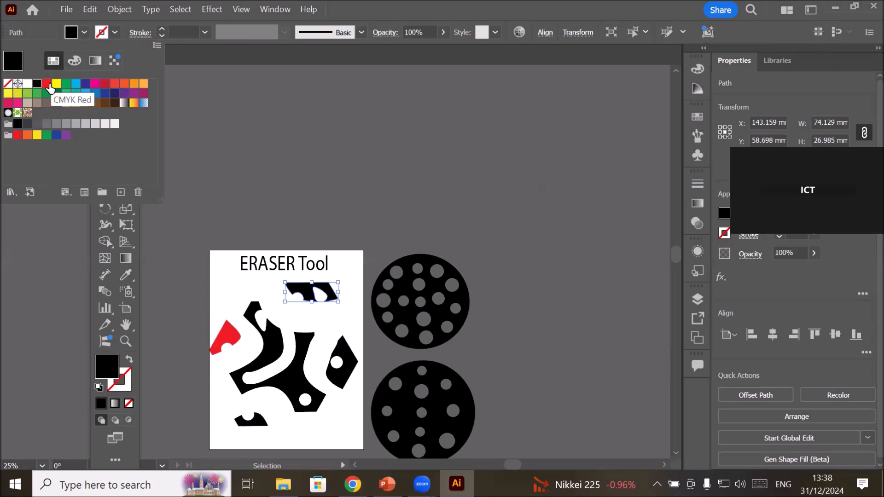
left_click(47, 84)
left_click(228, 283)
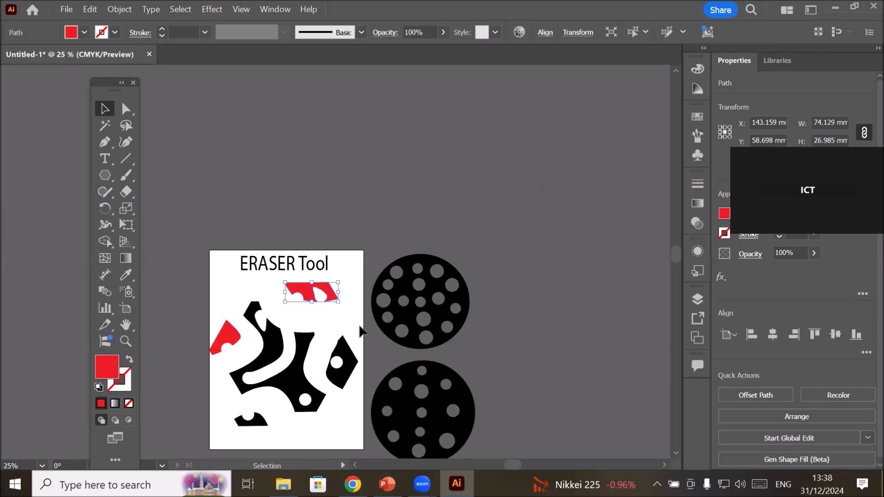
Nudge the large central piece slightly up and to the left and fill it with CMYK Green.
left_click_drag(305, 390, 249, 390)
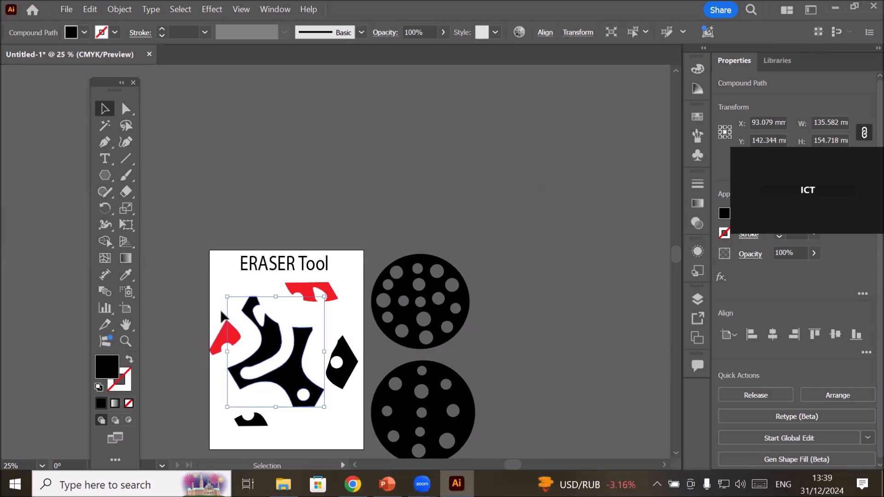
left_click(84, 32)
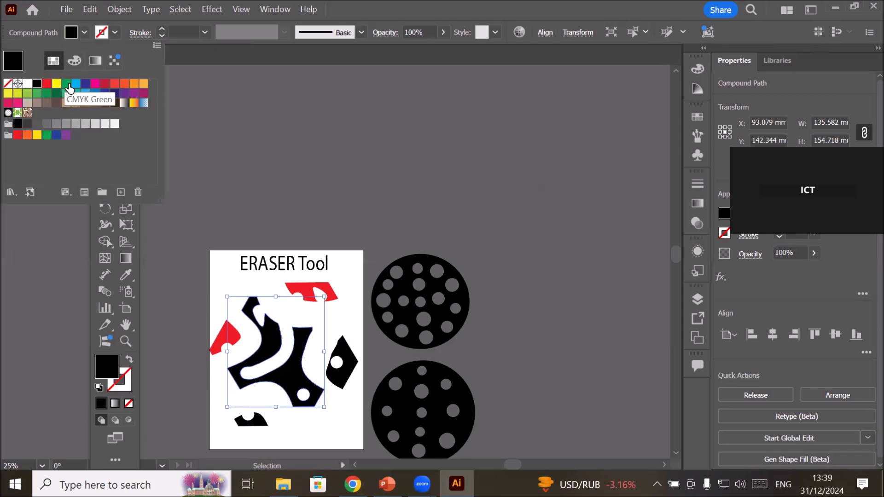
left_click(66, 84)
left_click(229, 278)
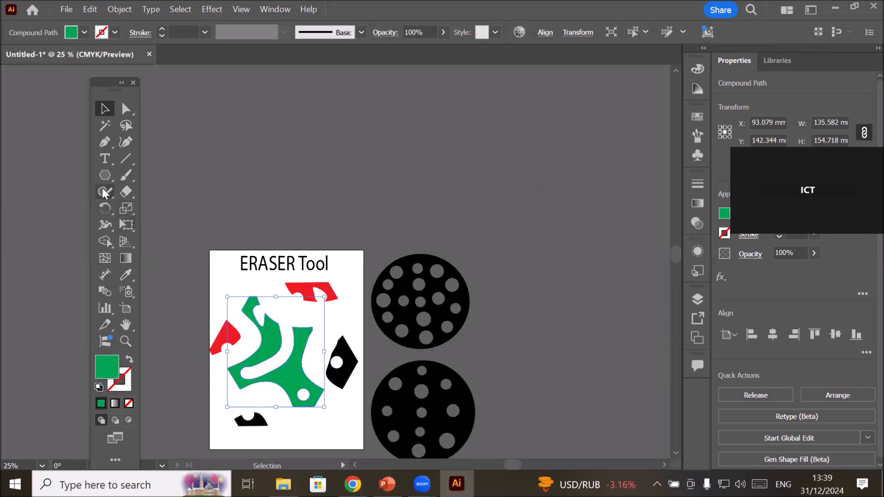
Erase a short stroke across the lower-left arm of the green piece to split it into two parts.
left_click(124, 192)
scroll(244, 378, "down", 2)
scroll(257, 404, "up", 2)
left_click_drag(234, 325, 235, 357)
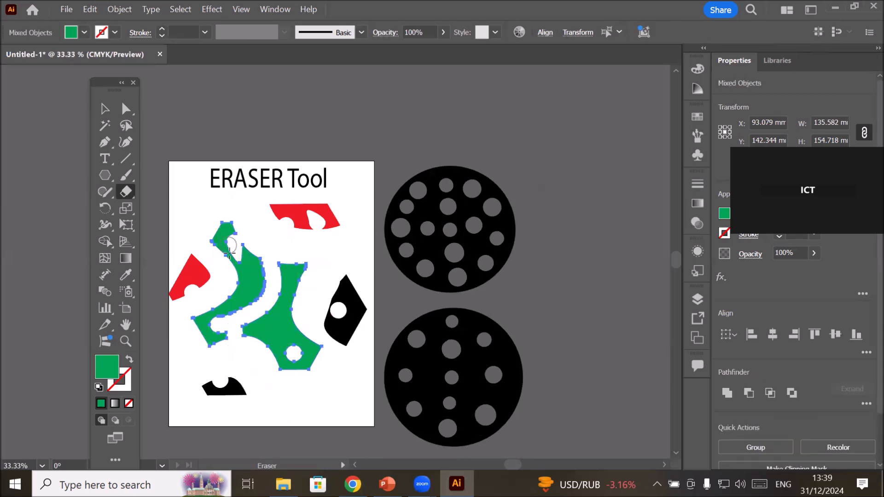
Fill the right part of the split green shape with CMYK Yellow and clear the selection.
left_click(102, 113)
left_click(222, 219)
left_click(240, 261)
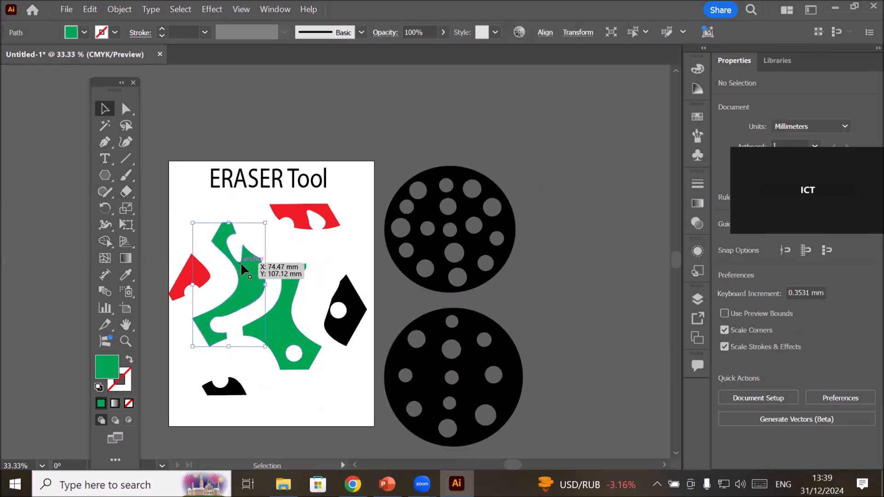
left_click(291, 317)
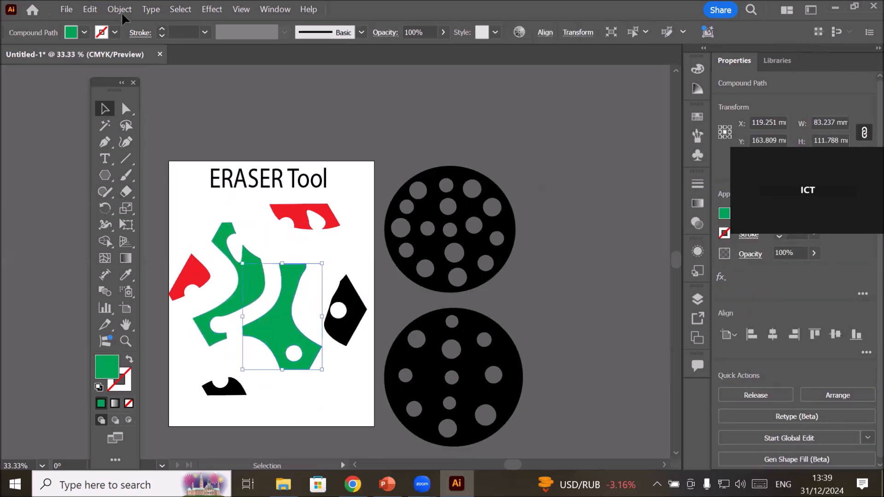
left_click(85, 30)
left_click(56, 86)
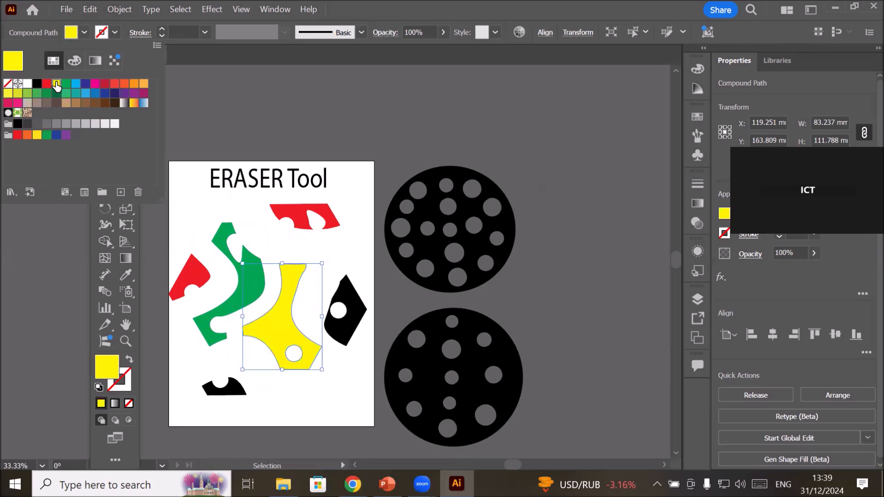
left_click(183, 217)
left_click(183, 216)
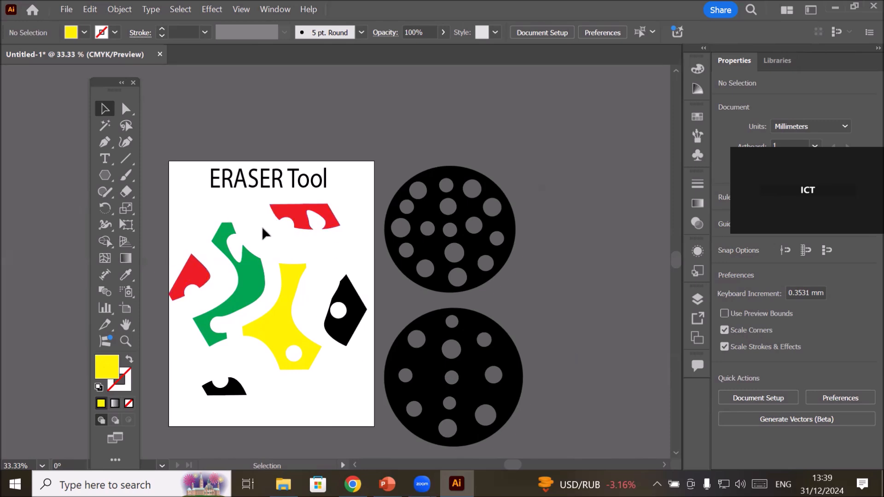
Erase the two remaining black pieces on the artboard completely.
left_click(126, 191)
mouse_move(333, 280)
left_mouse_down()
mouse_move(364, 317)
mouse_move(356, 336)
mouse_move(341, 286)
mouse_move(358, 330)
mouse_move(336, 297)
mouse_move(333, 340)
left_mouse_up()
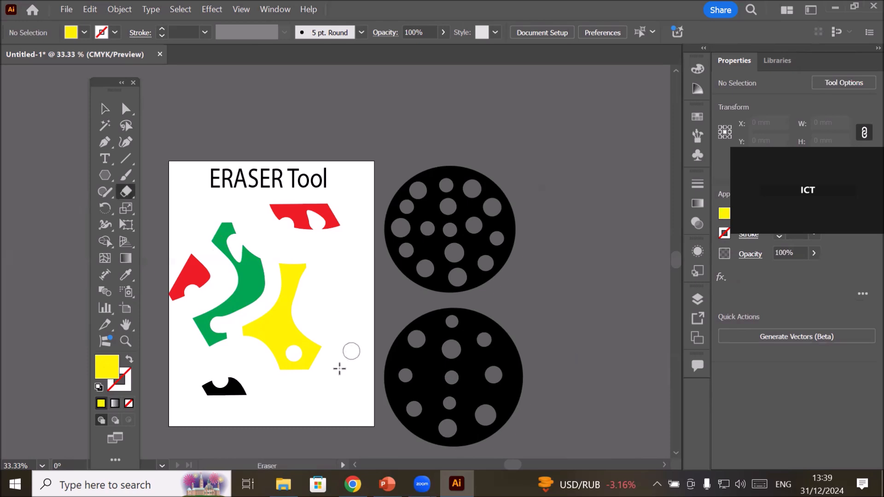
mouse_move(236, 369)
left_mouse_down()
mouse_move(208, 393)
mouse_move(239, 392)
mouse_move(207, 370)
mouse_move(219, 387)
left_mouse_up()
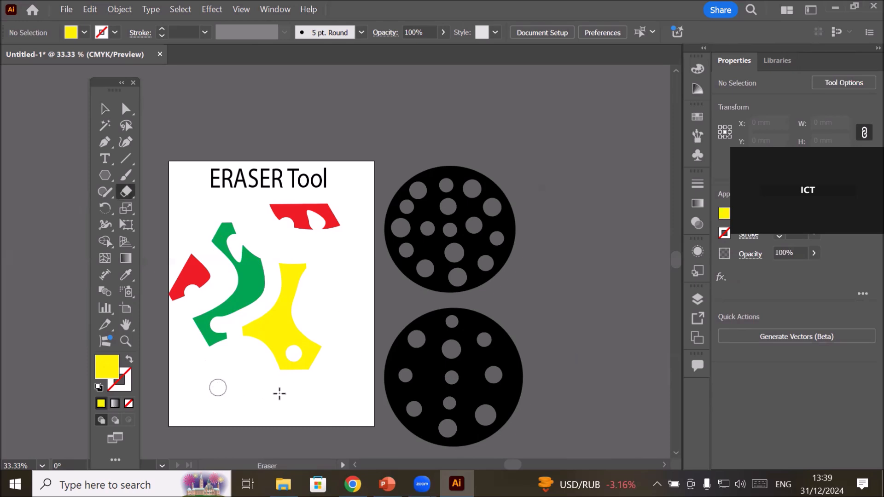
scroll(198, 289, "down", 1)
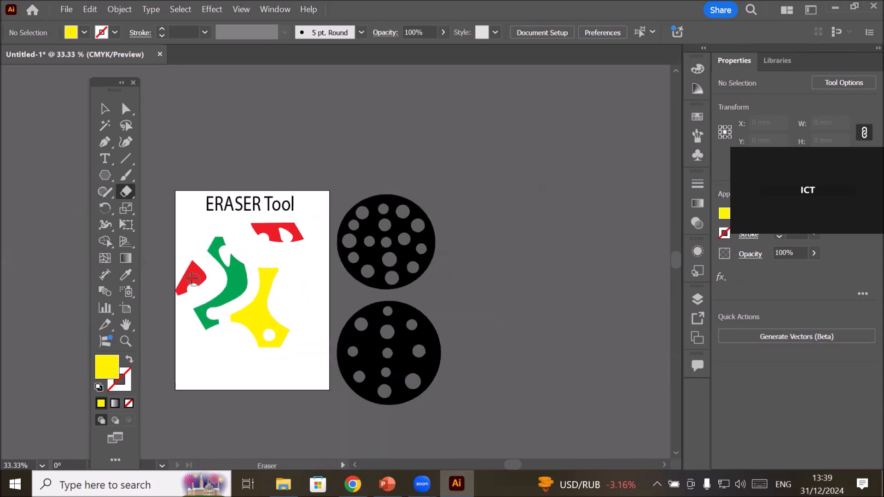
Delete all the red, green and yellow pieces from the artboard, keeping the title.
left_click(106, 109)
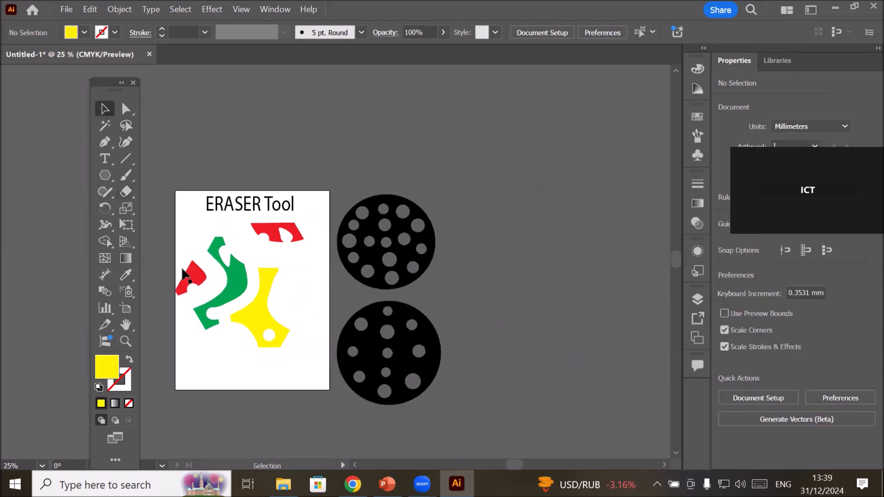
left_click_drag(175, 222, 303, 356)
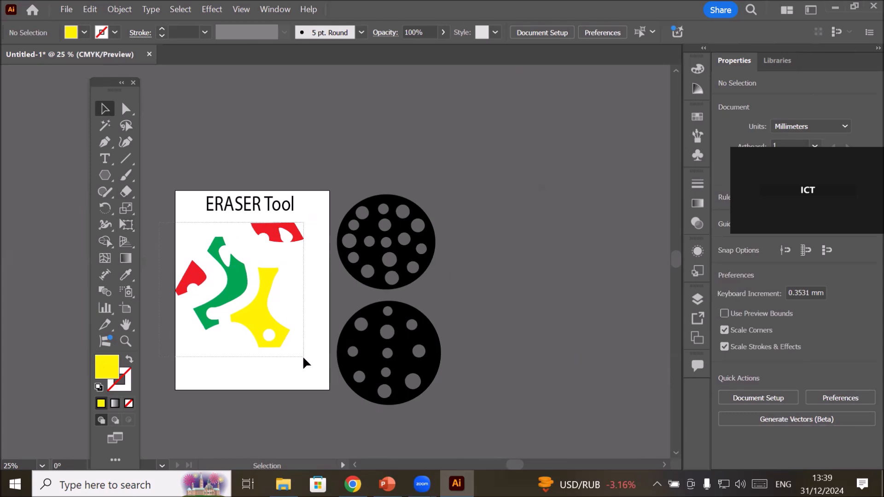
key("Delete")
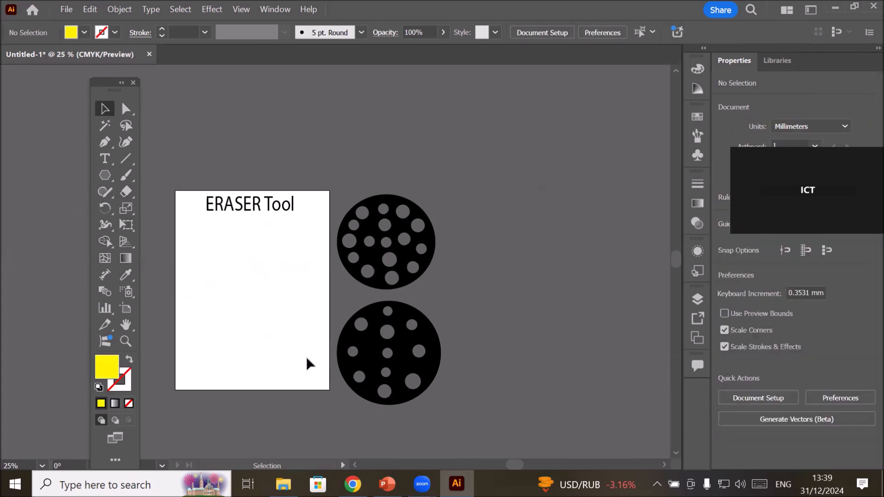
scroll(189, 258, "up", 1)
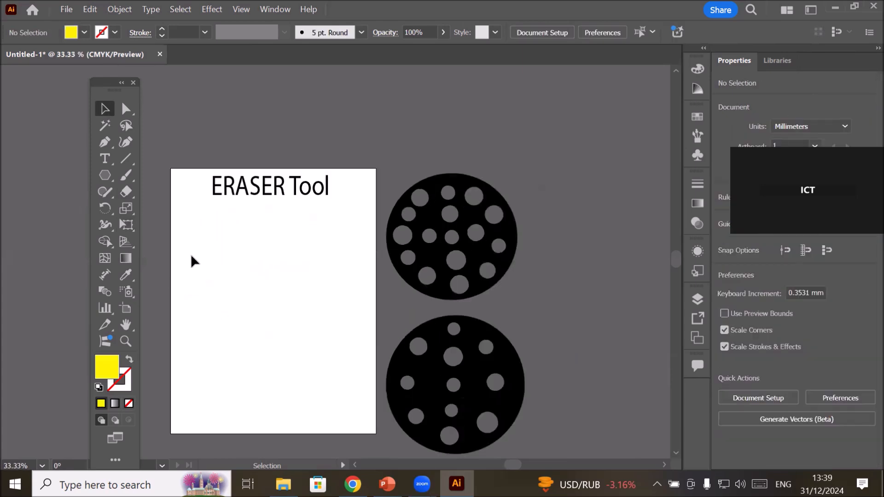
left_click(105, 178)
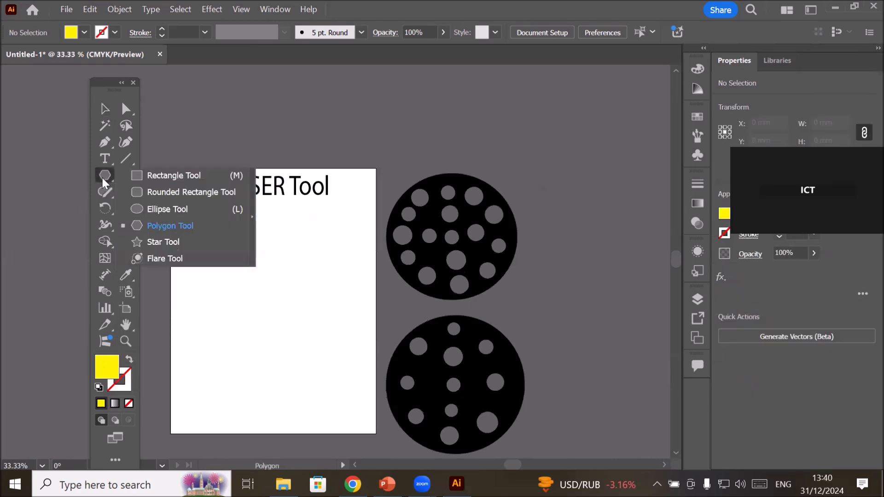
left_click(157, 175)
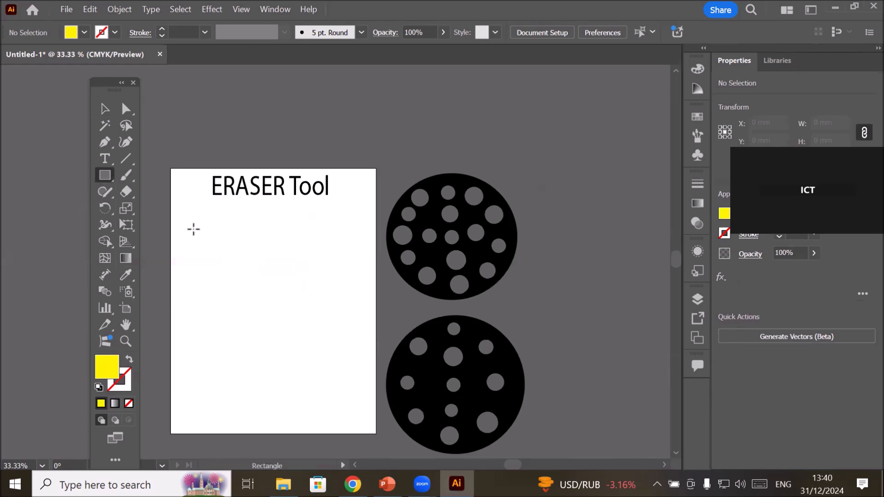
left_click(104, 109)
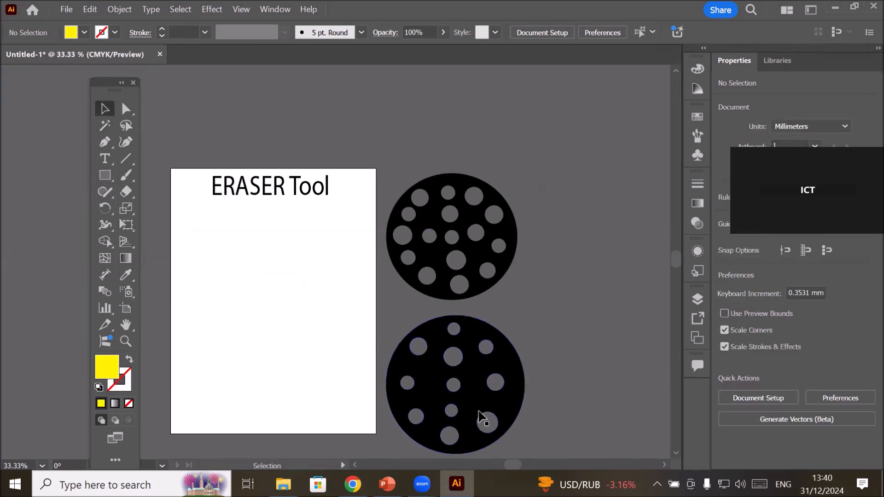
Move the lower perforated black circle onto the artboard below the title and expand Layer 1 to list its objects.
left_click_drag(474, 406, 292, 324)
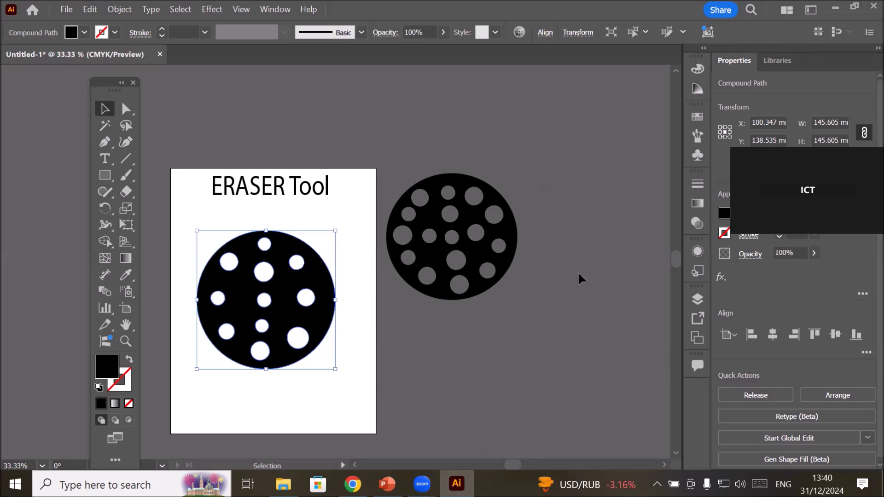
left_click(698, 299)
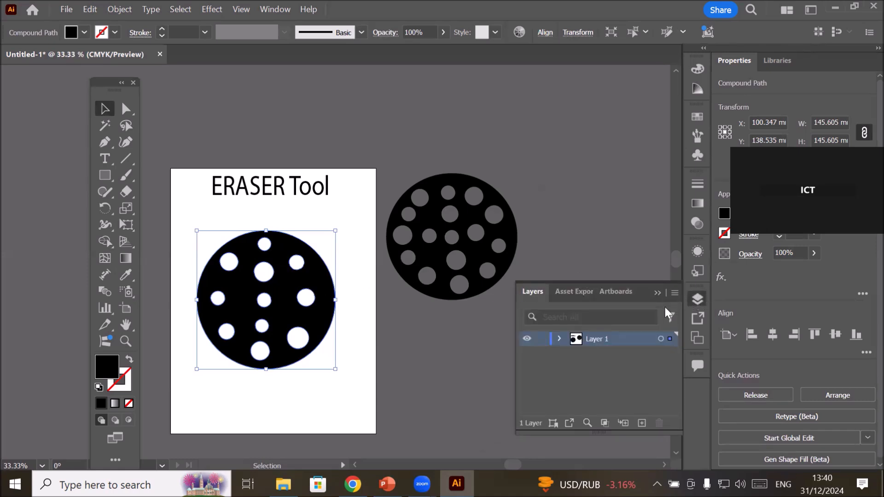
left_click(558, 340)
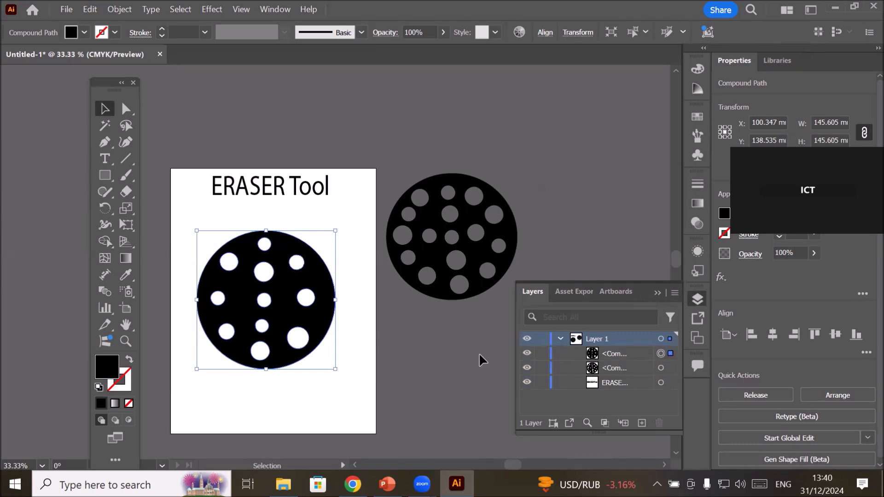
Load the DALL·E 2024-11-13 13.01.40 close-up portrait from the Images > Bride folder for placing as a linked file.
left_click(66, 9)
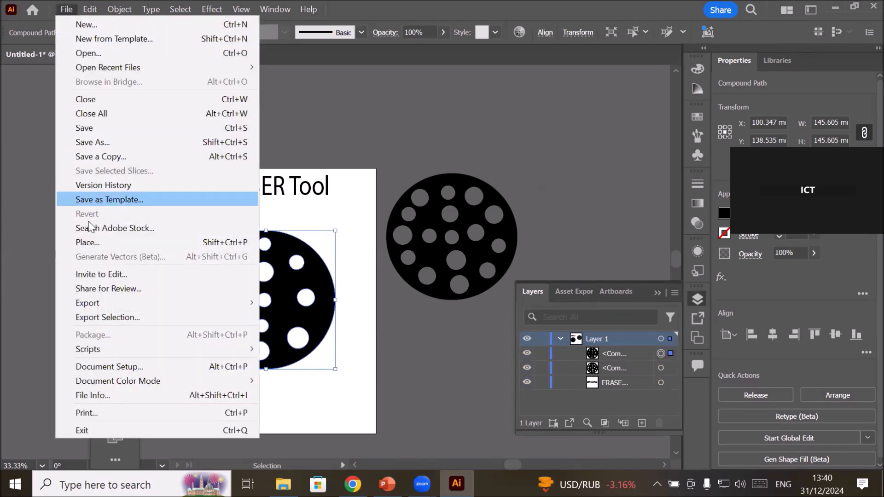
left_click(92, 241)
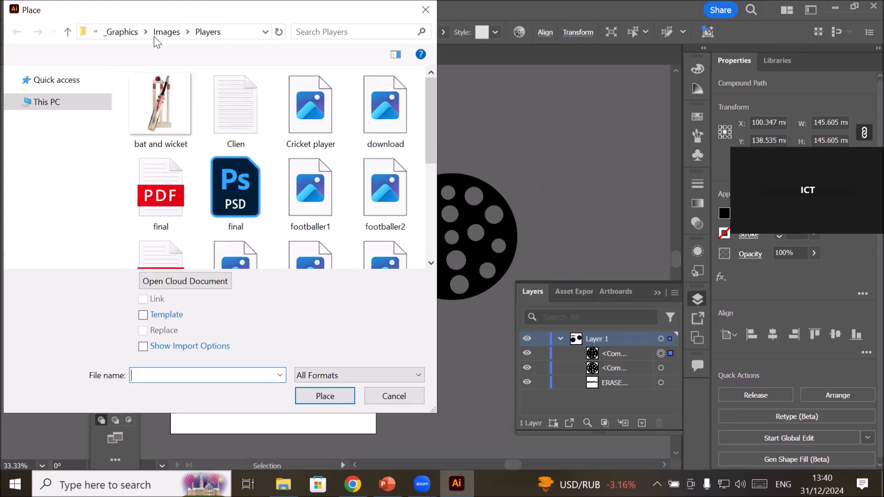
left_click(159, 32)
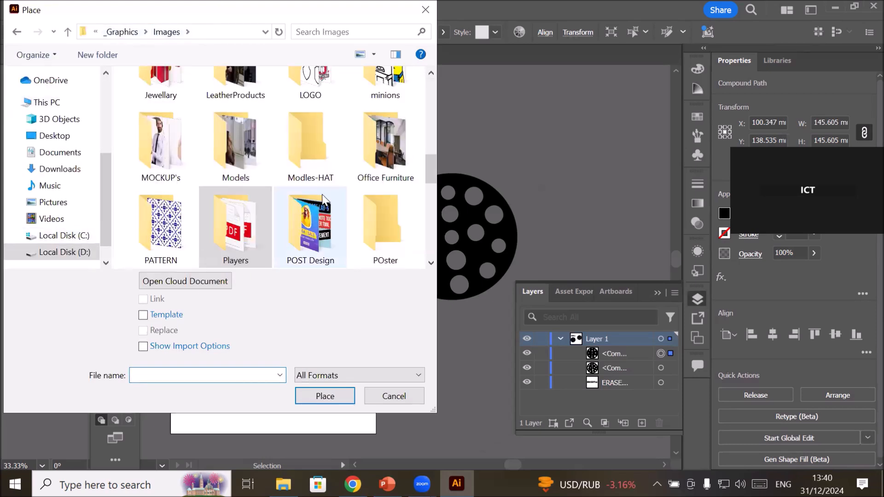
scroll(322, 198, "up", 2)
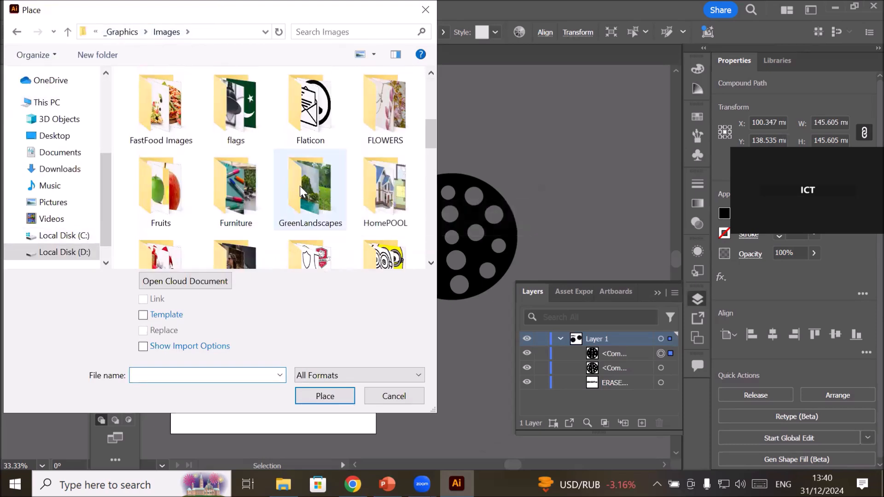
scroll(300, 187, "up", 4)
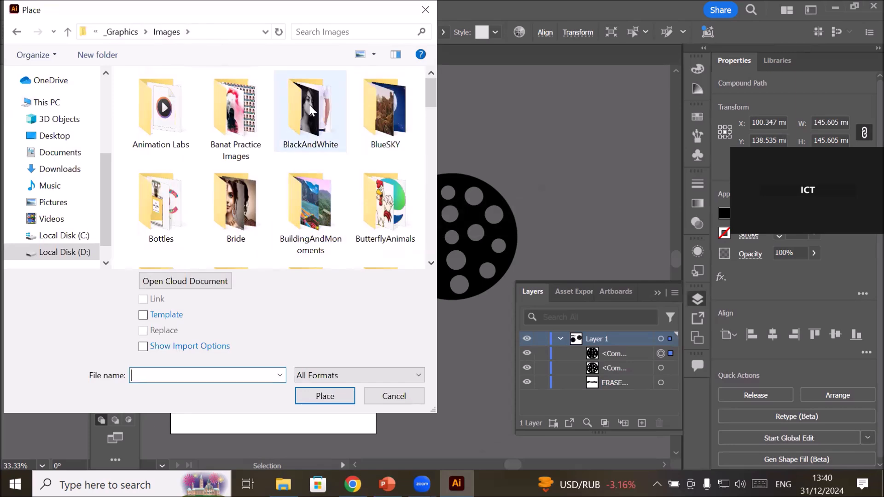
scroll(219, 156, "down", 1)
scroll(220, 155, "down", 1)
scroll(220, 156, "up", 1)
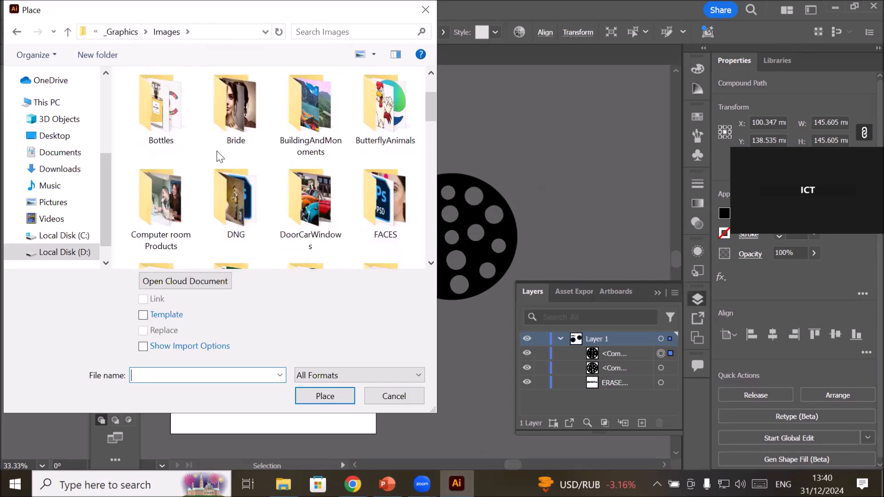
double_click(237, 122)
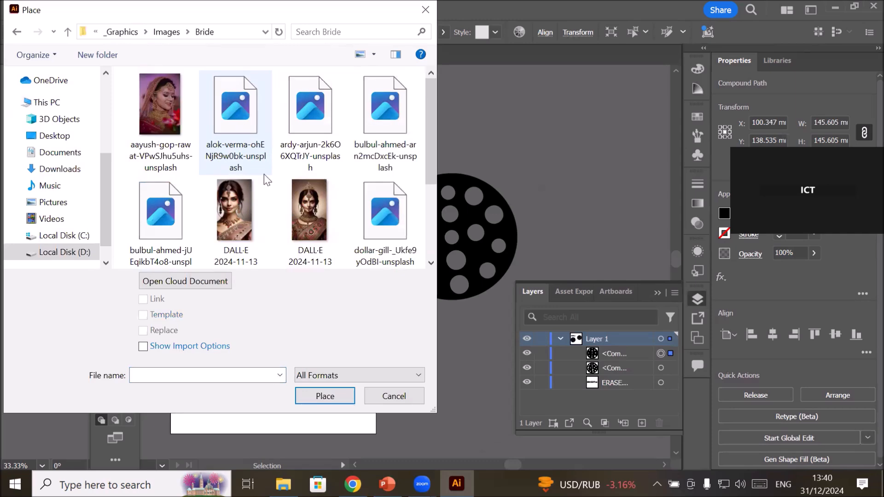
left_click(239, 215)
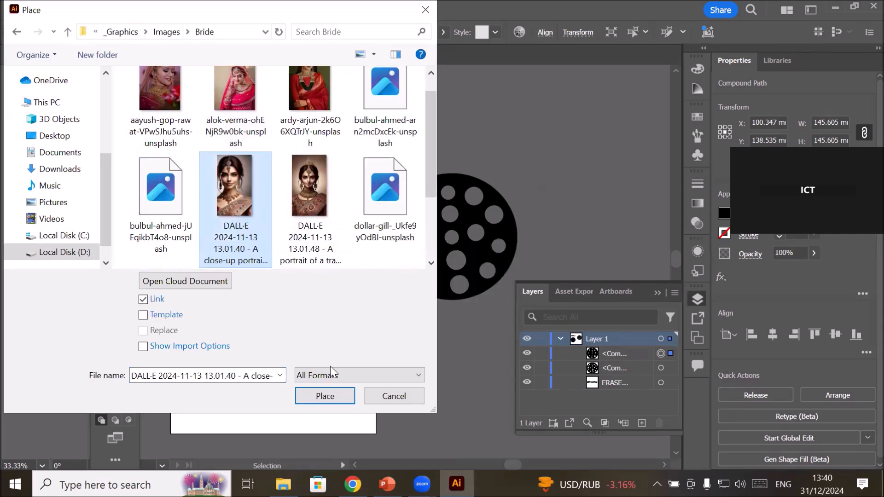
left_click(322, 396)
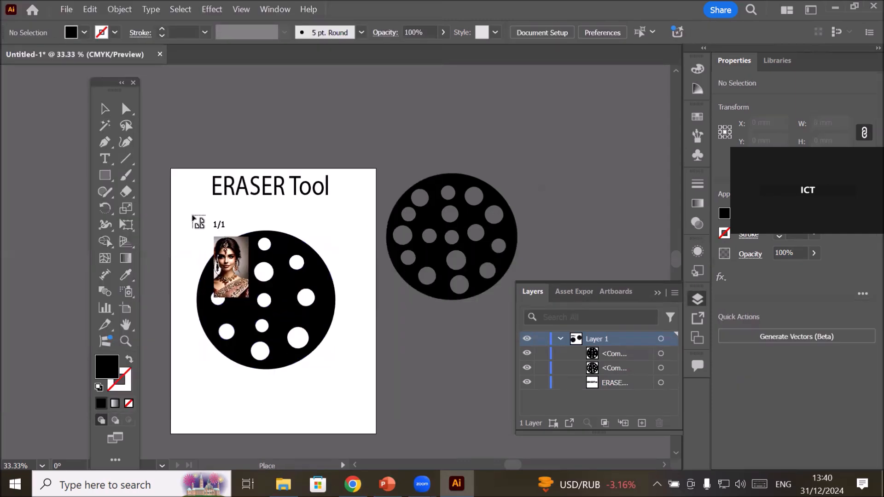
Place the portrait over the perforated circle at about 131 × 189 mm and embed it in the document.
mouse_move(333, 373)
left_mouse_down()
mouse_move(361, 399)
mouse_move(322, 369)
left_mouse_up()
left_click_drag(266, 303, 344, 309)
left_click_drag(264, 300, 254, 315)
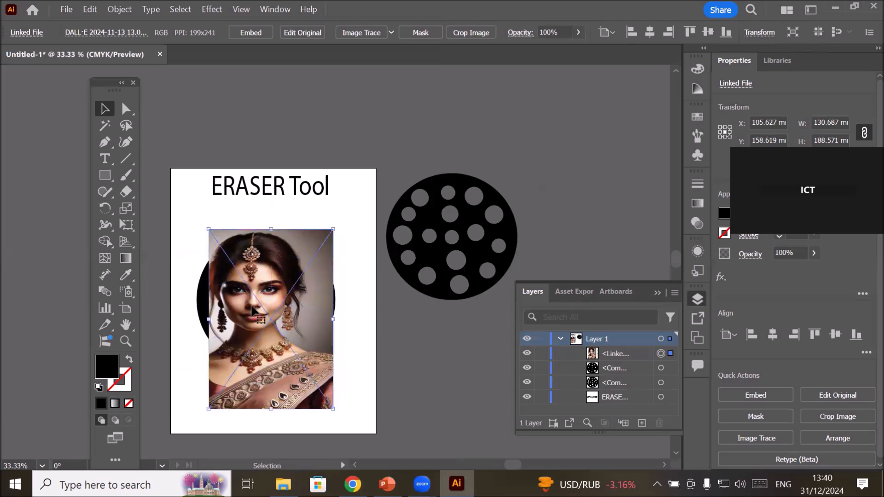
left_click(250, 32)
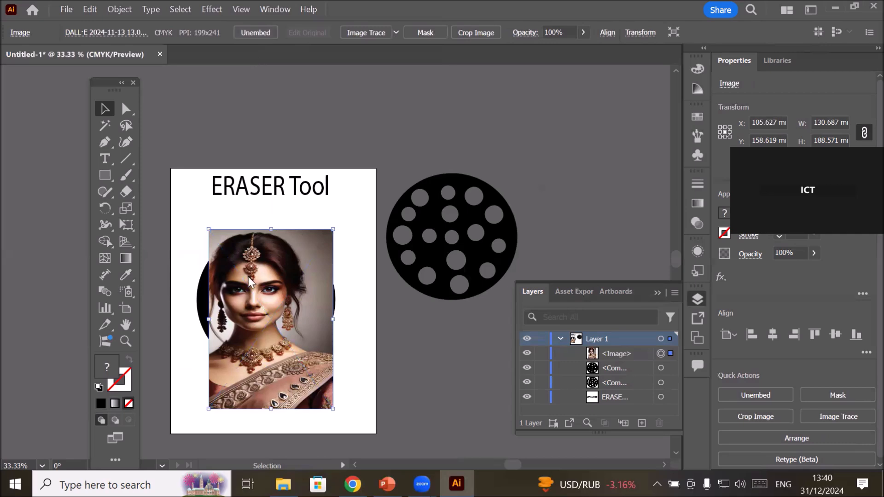
Send the embedded portrait to the back, behind the perforated circle, and clear the selection.
right_click(247, 278)
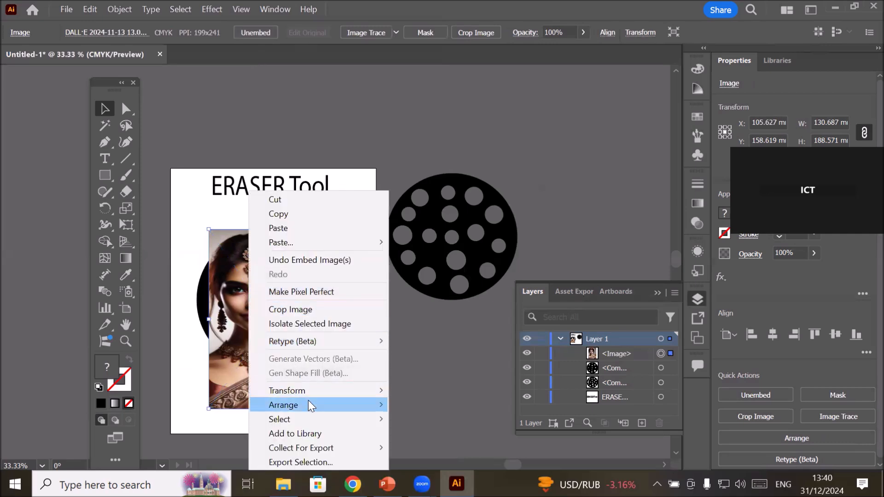
mouse_move(308, 402)
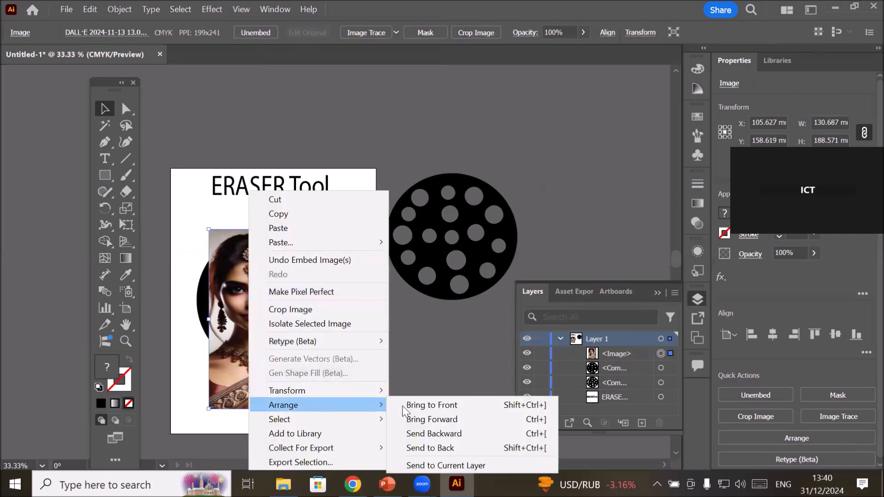
left_click(419, 449)
left_click(418, 448)
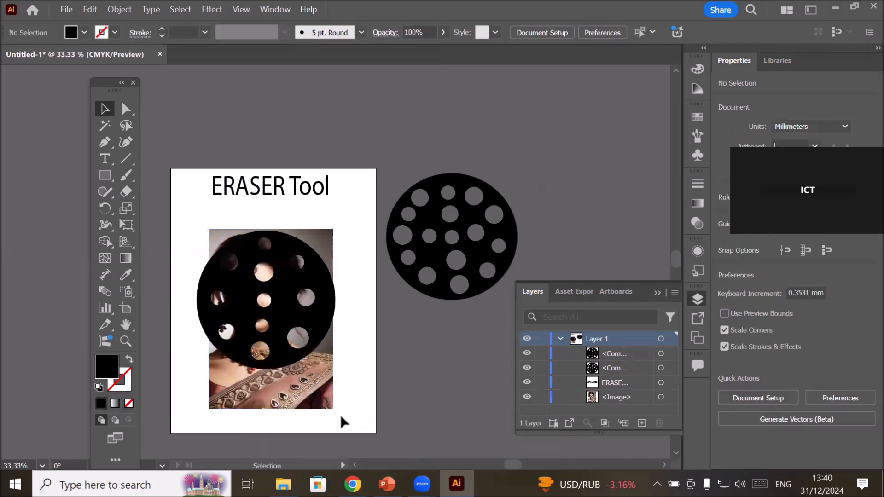
Make a clipping mask from the perforated circle and the portrait, and shift the clip group slightly up and right.
left_click_drag(188, 281, 353, 415)
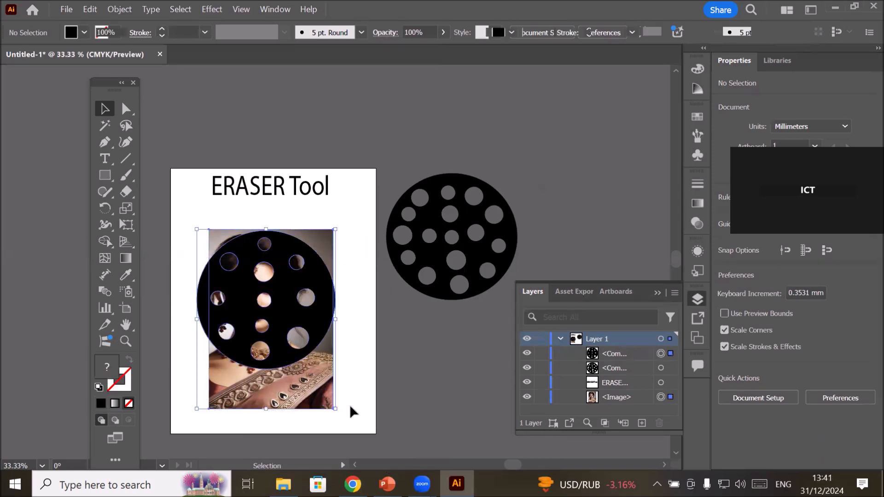
right_click(280, 301)
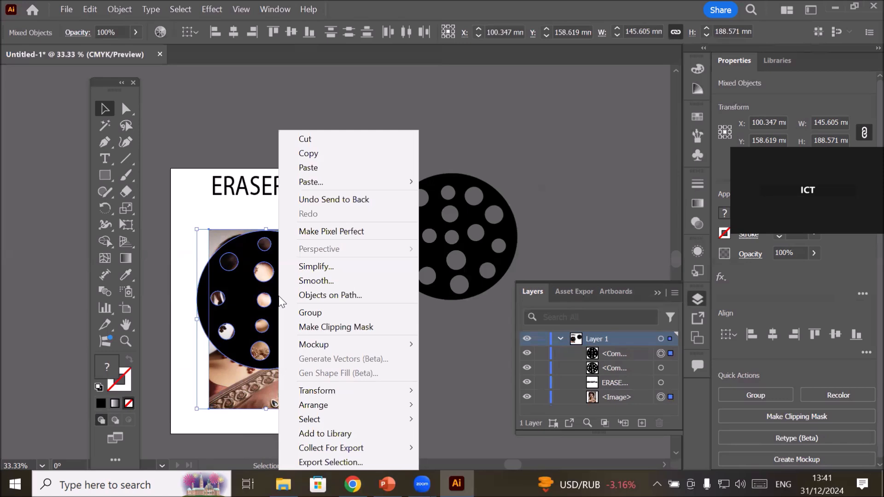
left_click(335, 326)
left_click(339, 389)
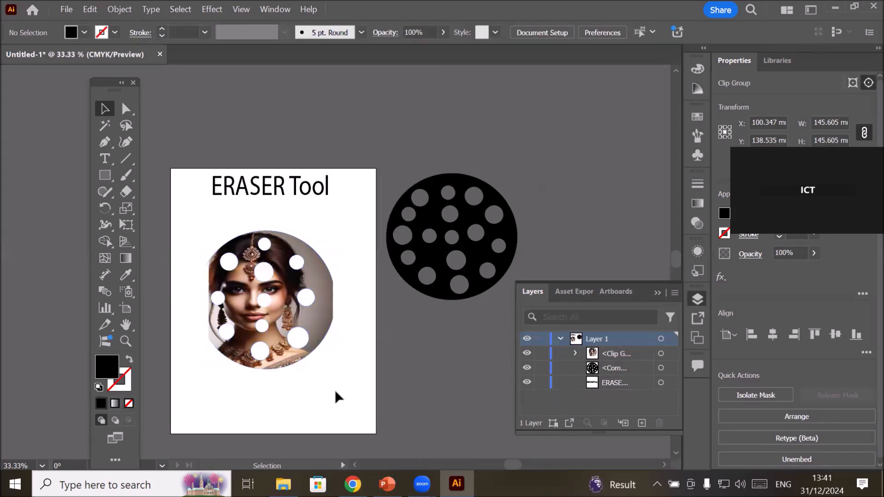
mouse_move(252, 346)
left_mouse_down()
mouse_move(303, 360)
mouse_move(264, 340)
left_mouse_up()
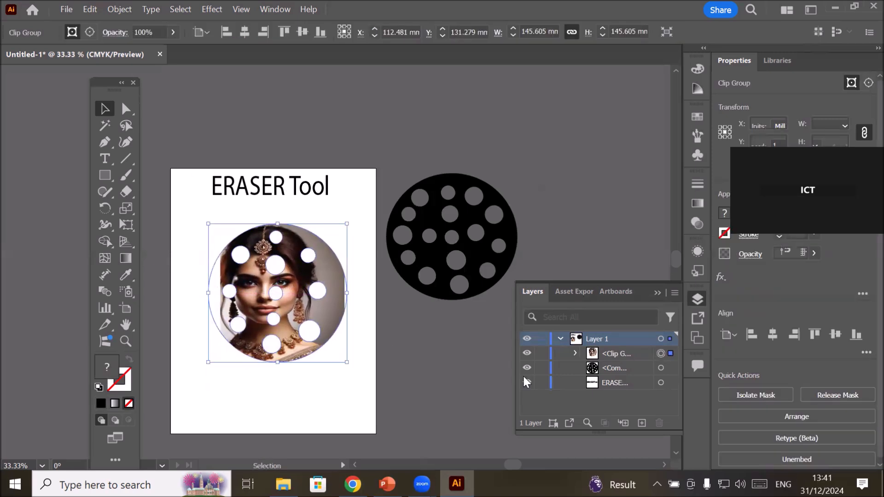
Widen the portrait inside the clip group to about 158 mm, reposition it and rotate it slightly clockwise to fill the circle.
left_click(574, 353)
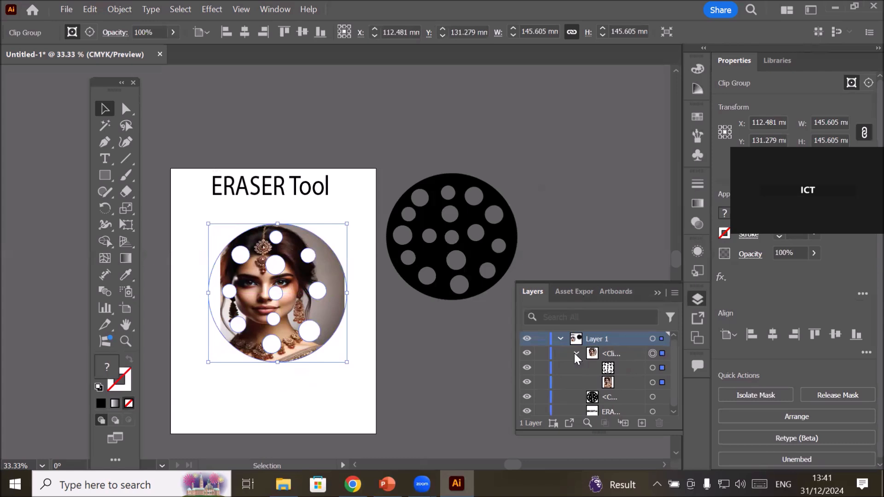
left_click(652, 382)
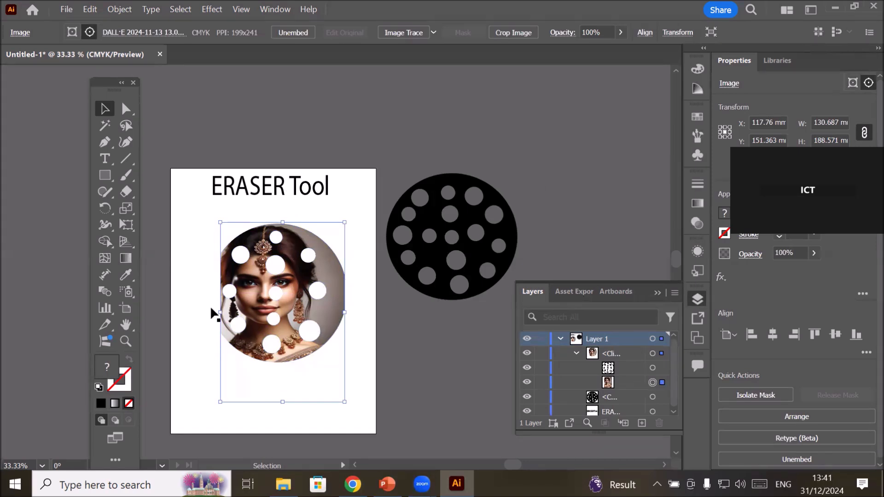
left_click_drag(220, 312, 195, 318)
mouse_move(256, 288)
left_mouse_down()
mouse_move(264, 298)
mouse_move(246, 267)
mouse_move(263, 287)
left_mouse_up()
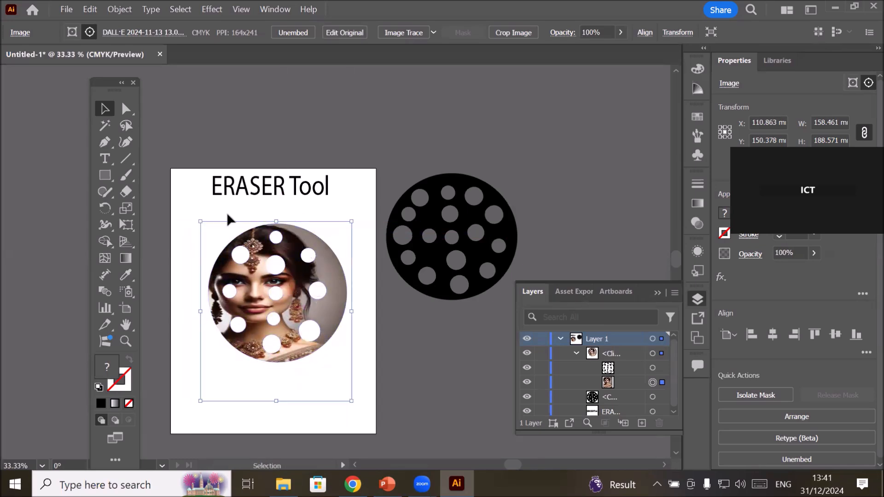
left_click_drag(199, 213, 251, 209)
Move the masked portrait off the artboard, to the upper right of the remaining black circle.
left_click(189, 235)
left_click_drag(275, 320, 315, 307)
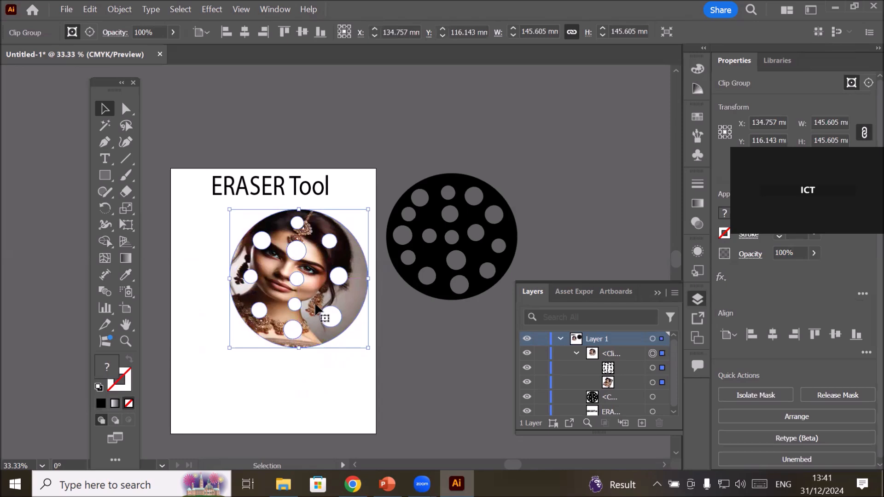
left_click_drag(323, 310, 592, 191)
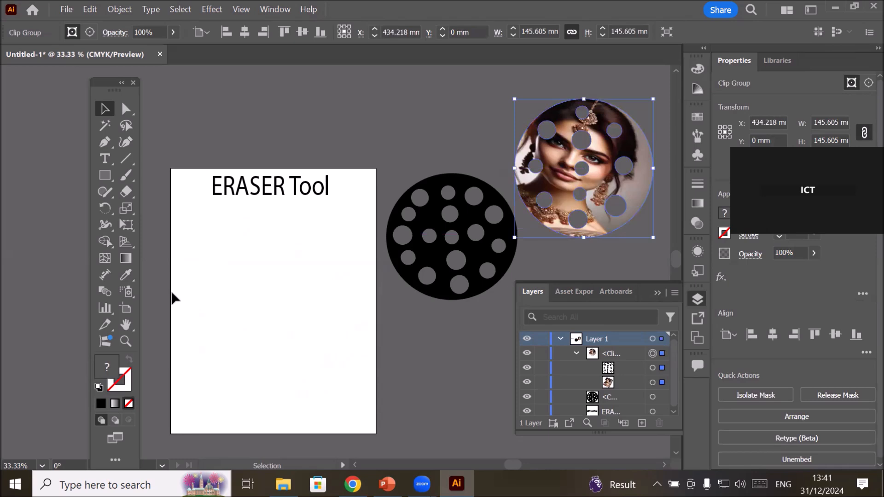
Draw a black rectangle about 188 × 178 mm on the artboard below the title.
left_click(105, 176)
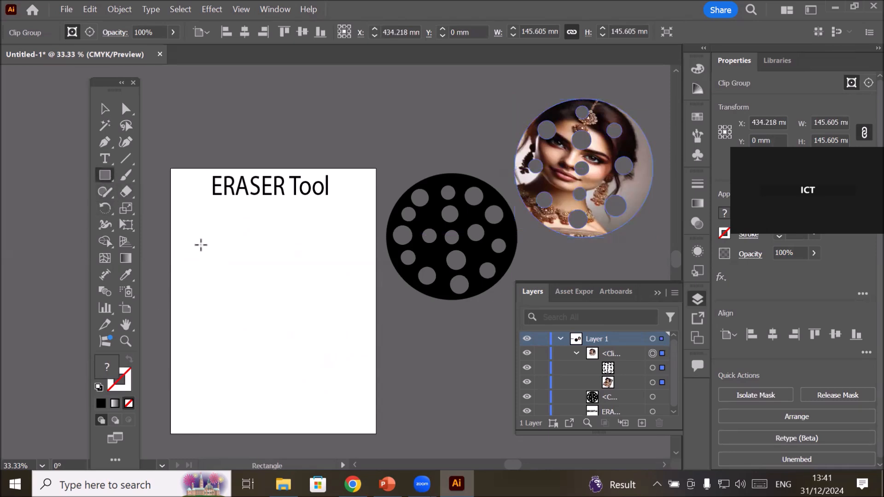
left_click_drag(186, 230, 365, 399)
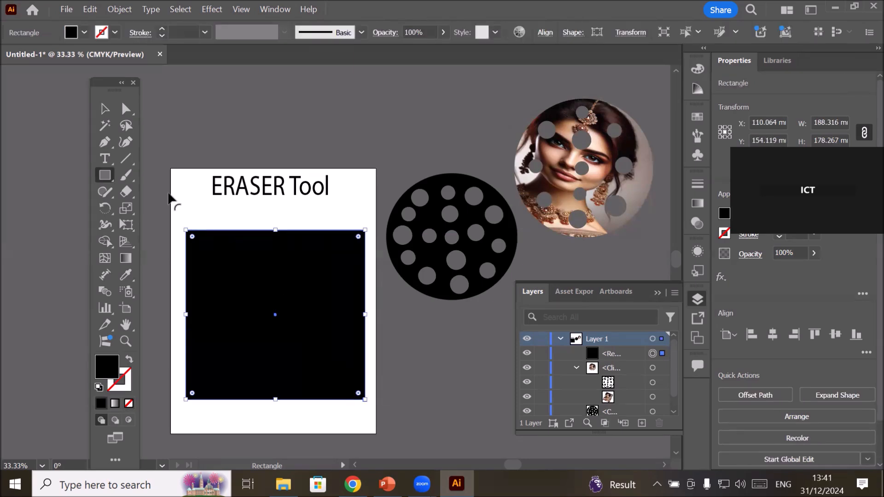
Open the Eraser tool's options and tilt the eraser tip to an angle of -19°.
left_click(127, 190)
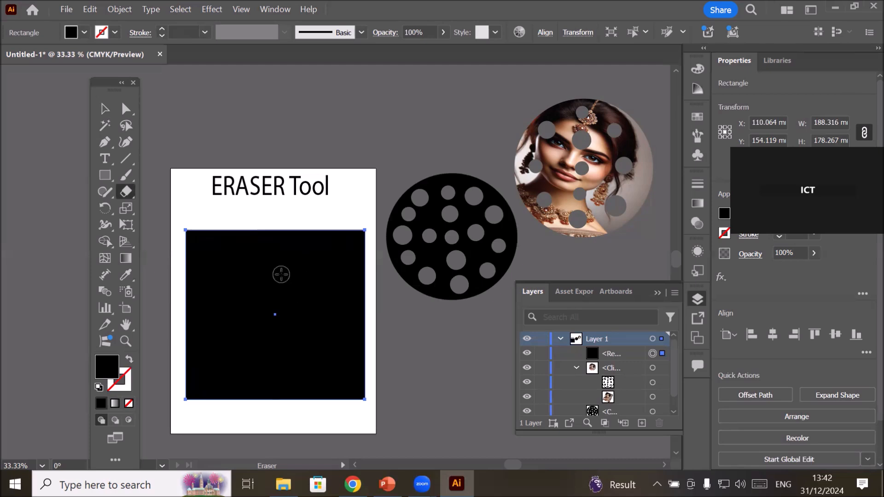
double_click(122, 193)
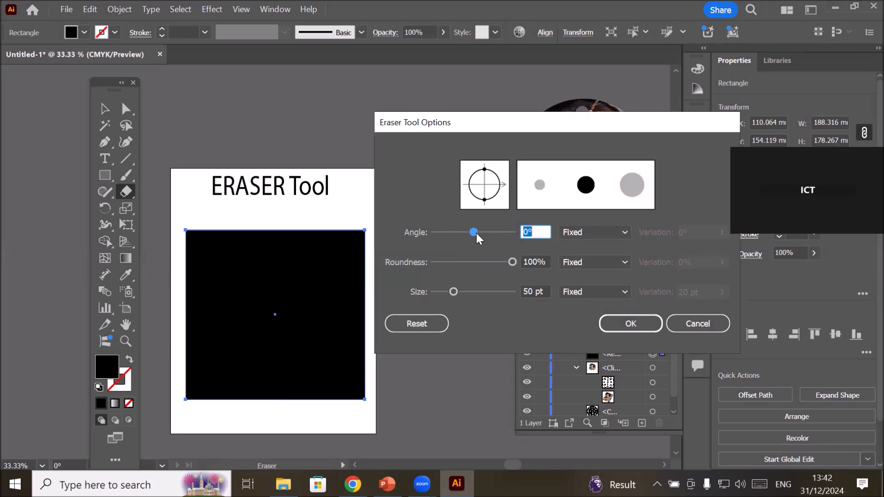
mouse_move(475, 233)
left_mouse_down()
mouse_move(502, 232)
mouse_move(456, 233)
mouse_move(471, 232)
left_mouse_up()
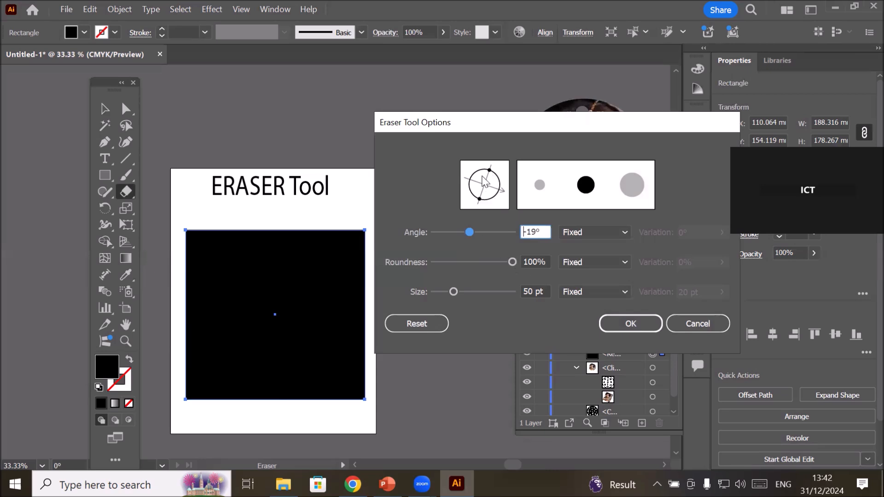
Try the eraser's roundness at 0% and 100%, then flatten the tip to 35%.
left_click(512, 261)
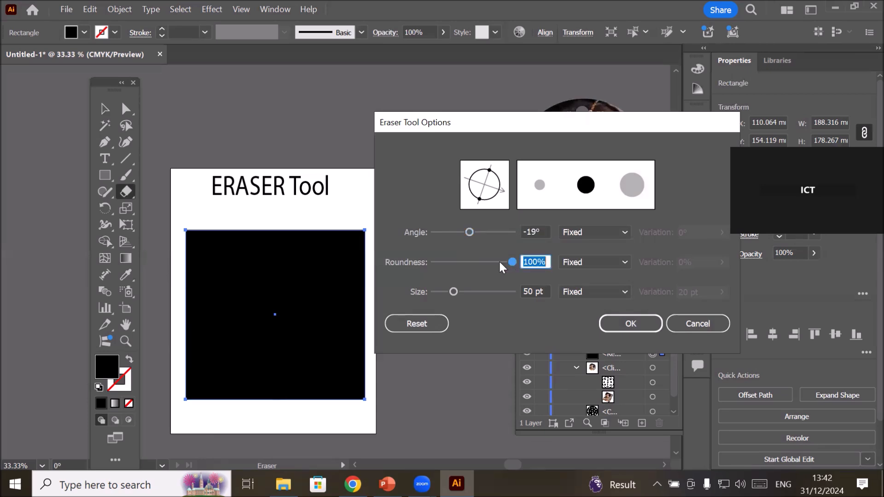
left_click_drag(512, 263, 415, 260)
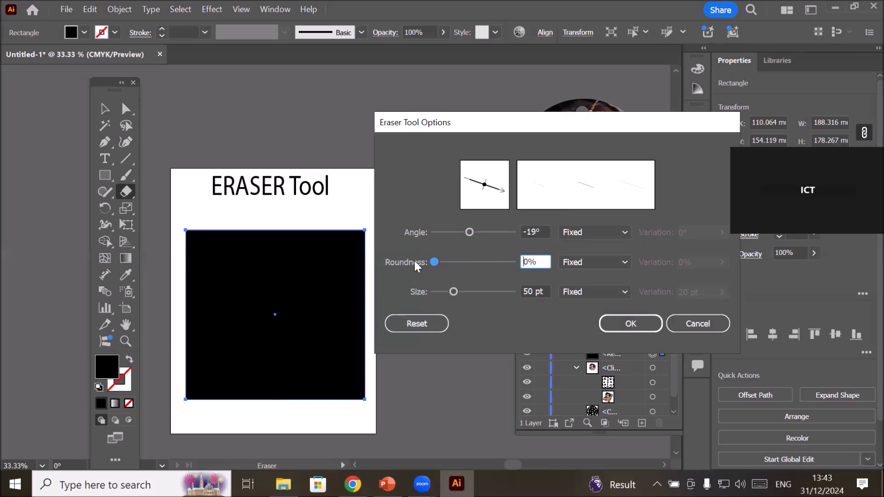
mouse_move(414, 260)
left_mouse_down()
mouse_move(515, 258)
mouse_move(459, 258)
mouse_move(515, 249)
mouse_move(527, 259)
mouse_move(422, 253)
mouse_move(523, 258)
left_mouse_up()
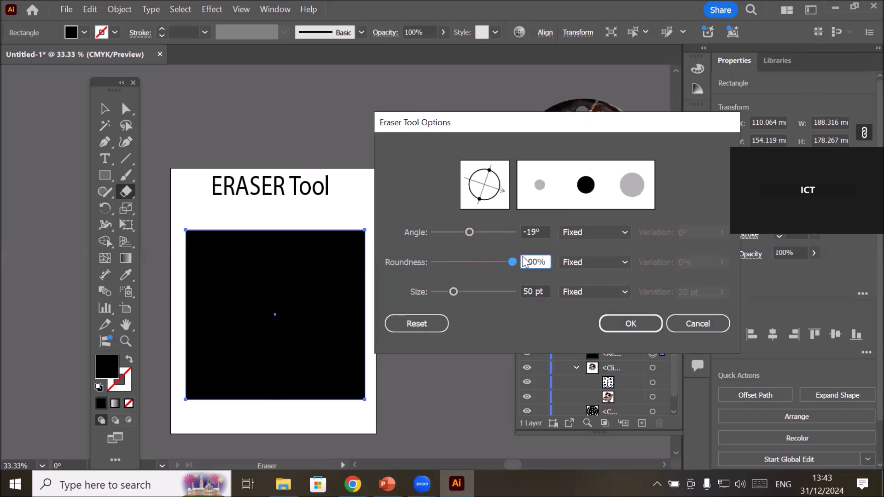
mouse_move(488, 176)
left_mouse_down()
mouse_move(503, 150)
mouse_move(495, 188)
left_mouse_up()
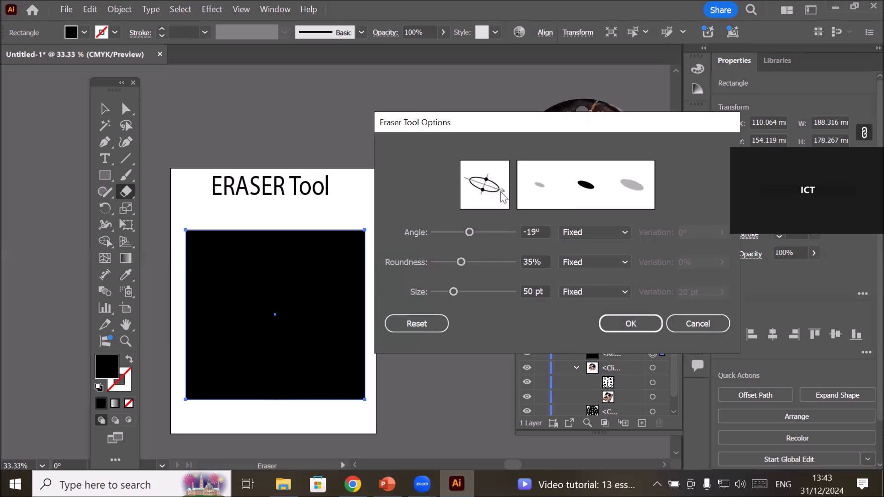
Rotate the eraser tip upright to an angle of 90°.
left_click(469, 231)
left_click_drag(478, 231, 499, 231)
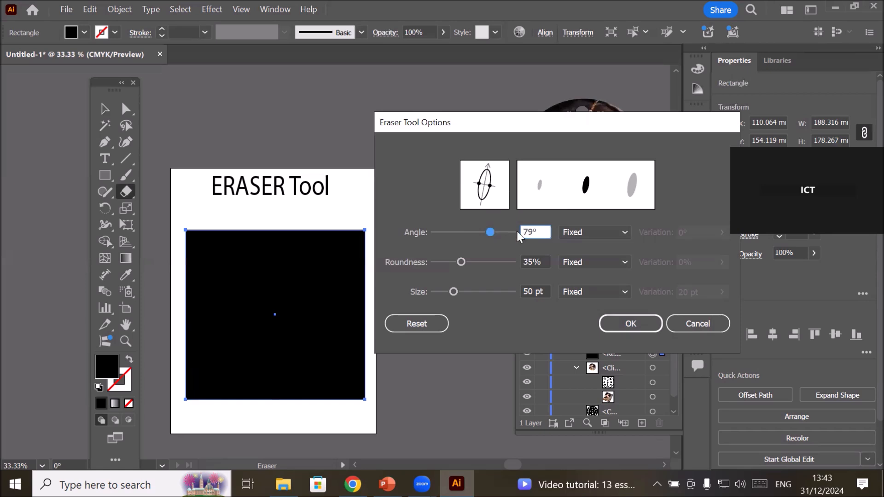
left_click_drag(537, 233, 504, 234)
left_click_drag(487, 166, 484, 168)
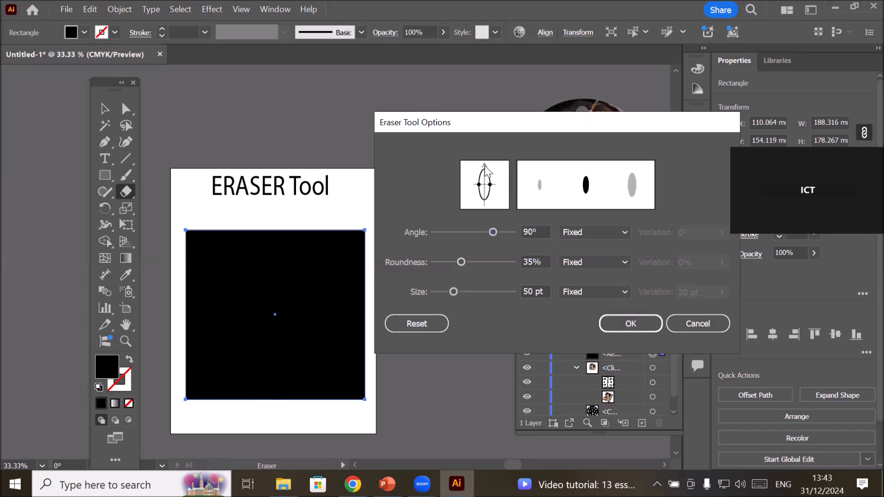
left_click(531, 232)
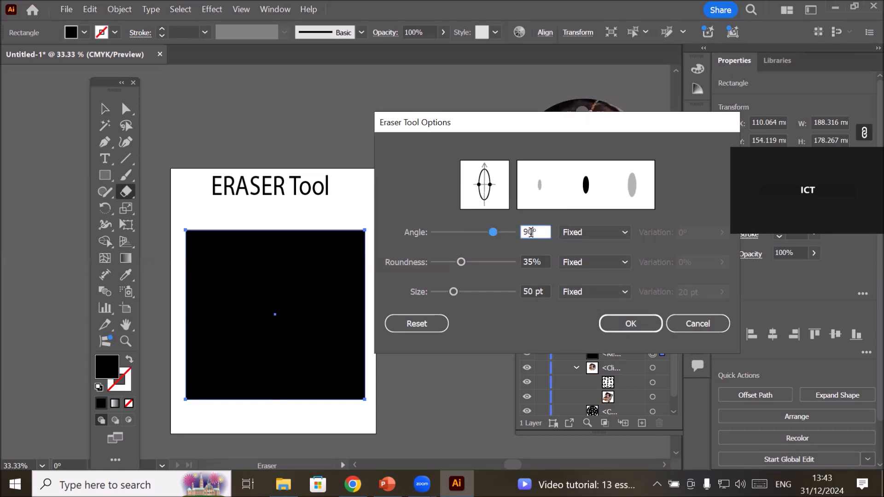
left_click(532, 261)
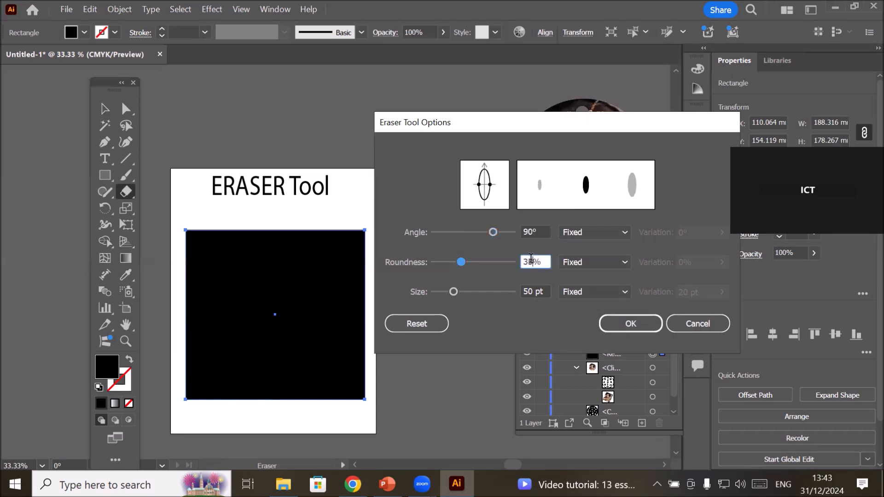
left_click(533, 293)
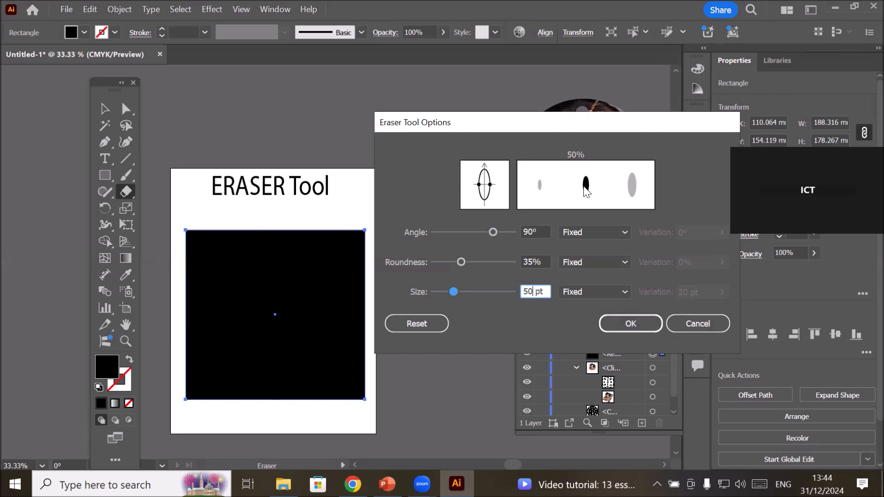
Set the eraser tip's angle to 45° and its roundness to 25%.
left_click_drag(485, 166, 501, 174)
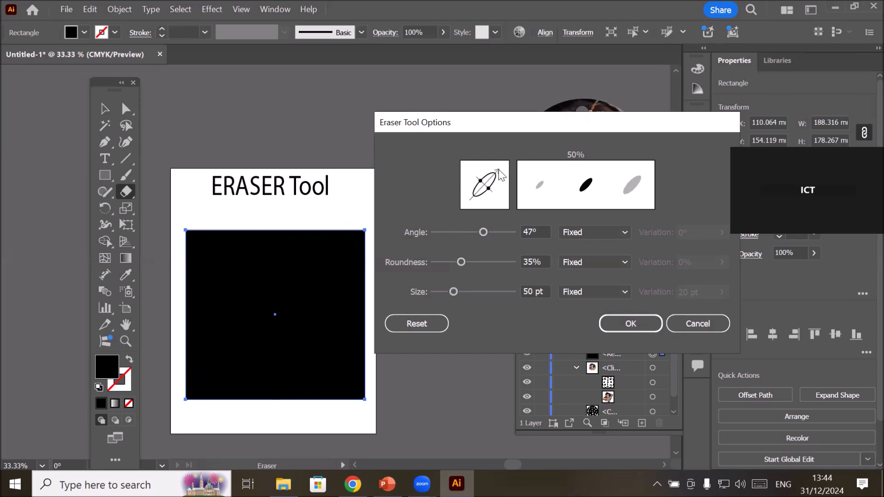
left_click(536, 230)
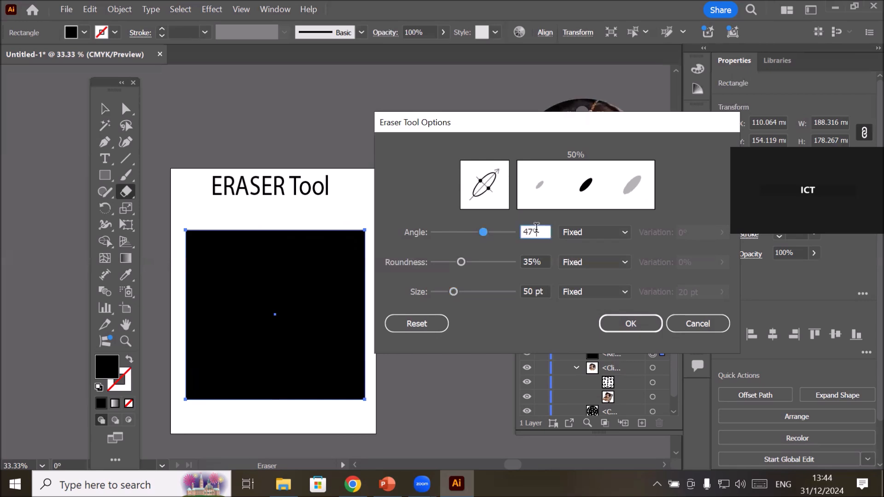
key("Down")
key("Down")
key("Down")
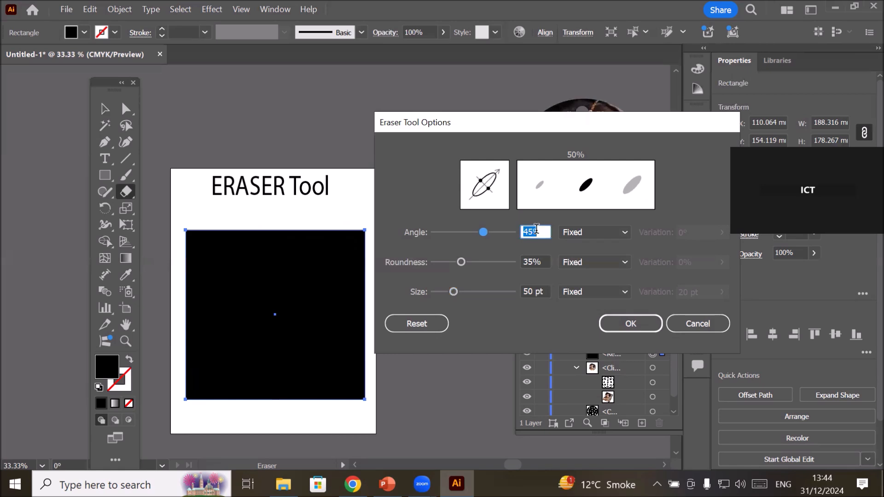
left_click(461, 263)
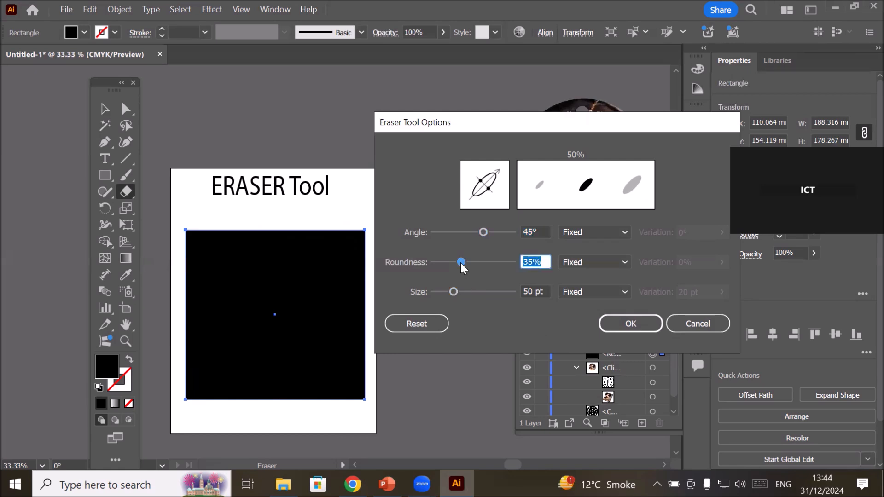
left_click(454, 261)
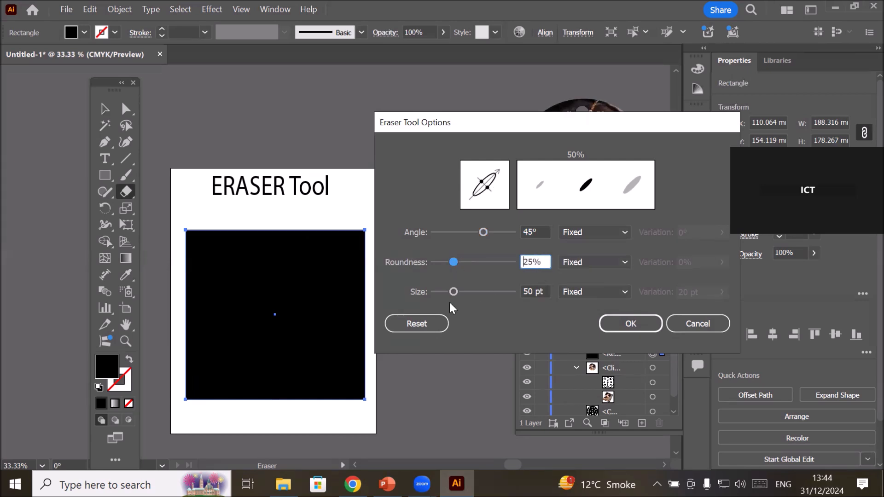
Reduce the eraser's size to 40 pt.
key("Down")
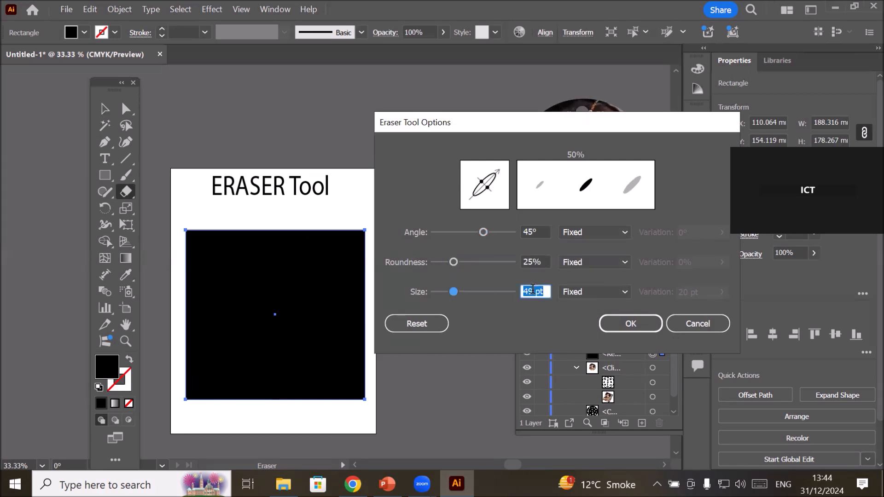
key("Down")
key("Down")
key("Down")
key("Down")
key("Down")
key("Down")
key("Down")
key("Down")
key("Down")
key("Down")
key("Up")
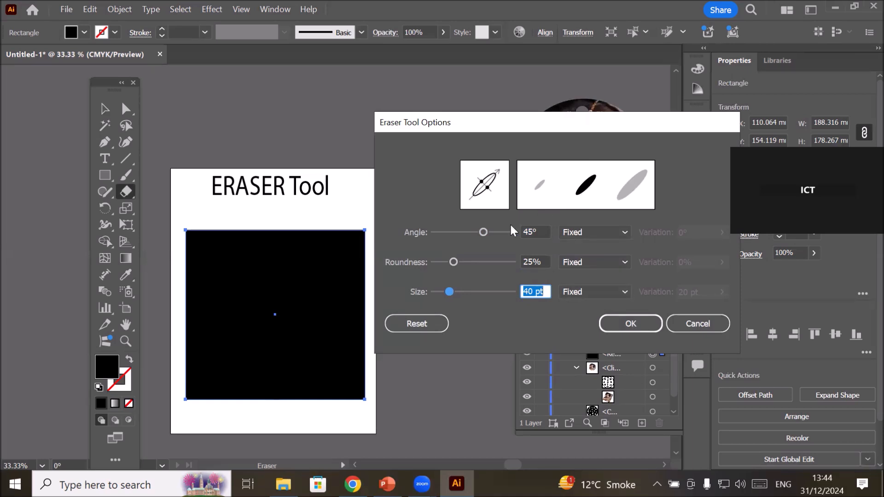
Keep the angle mode at Fixed and apply the eraser options.
left_click(535, 261)
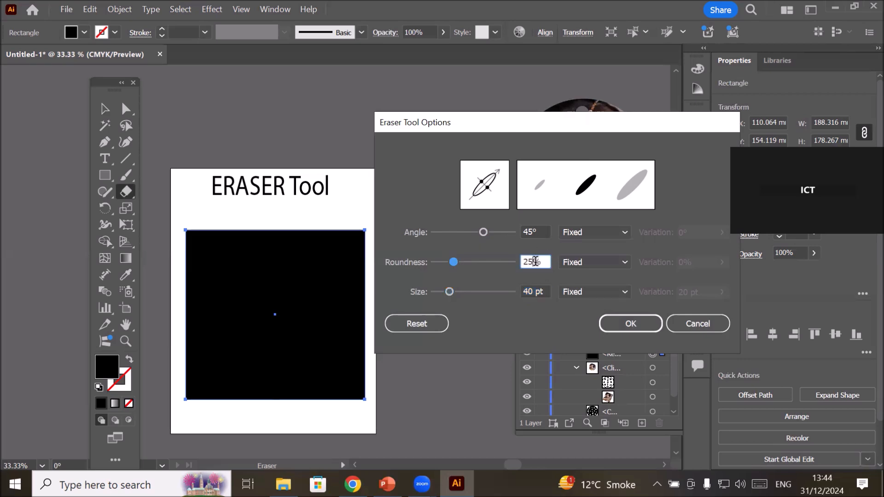
left_click(537, 291)
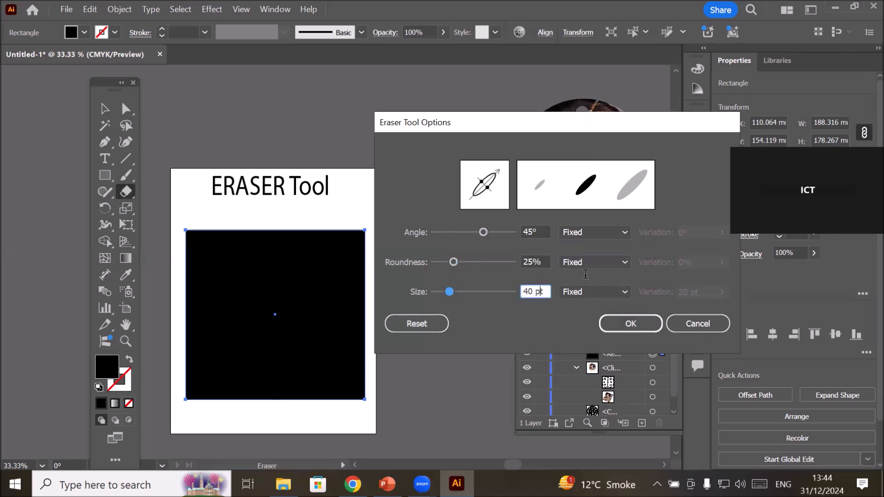
left_click(624, 227)
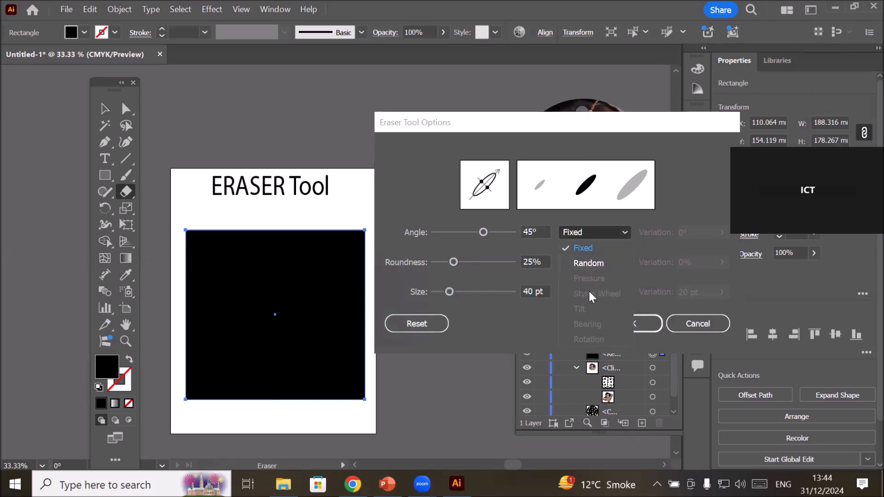
left_click(579, 249)
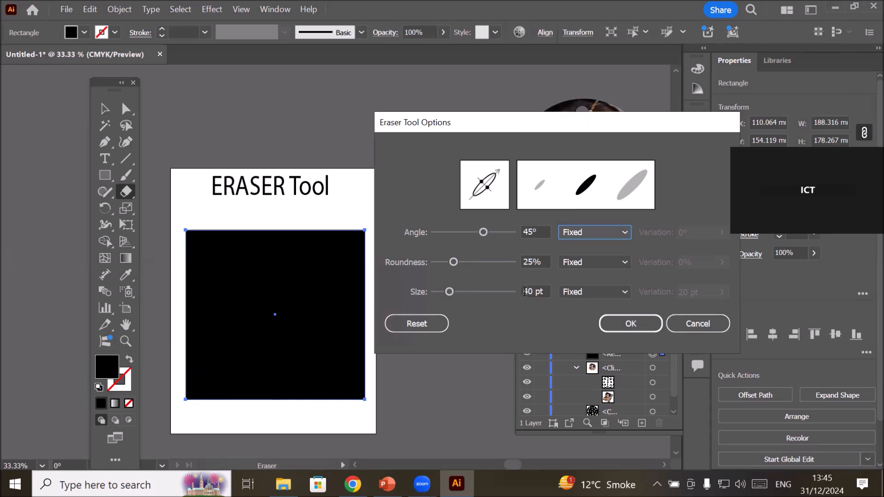
left_click(627, 324)
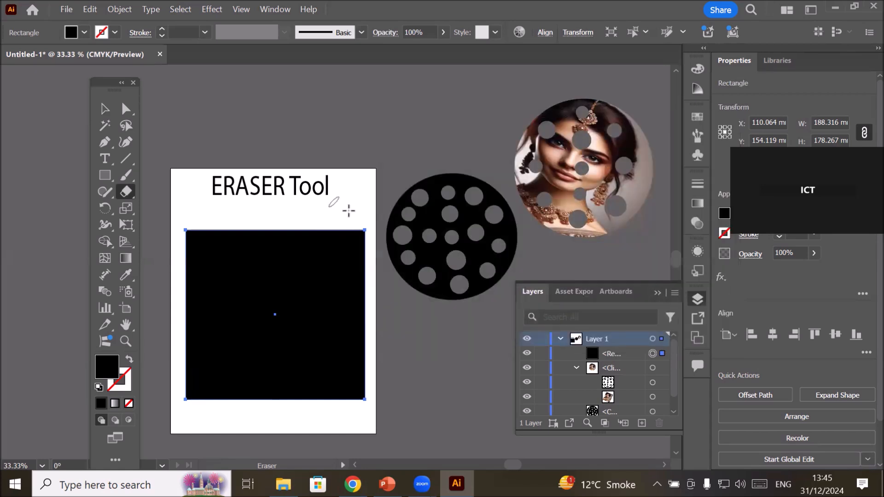
Erase one continuous W-shaped stroke in the black rectangle, closing it with a wavy line that exits through the upper edge.
scroll(344, 204, "up", 2)
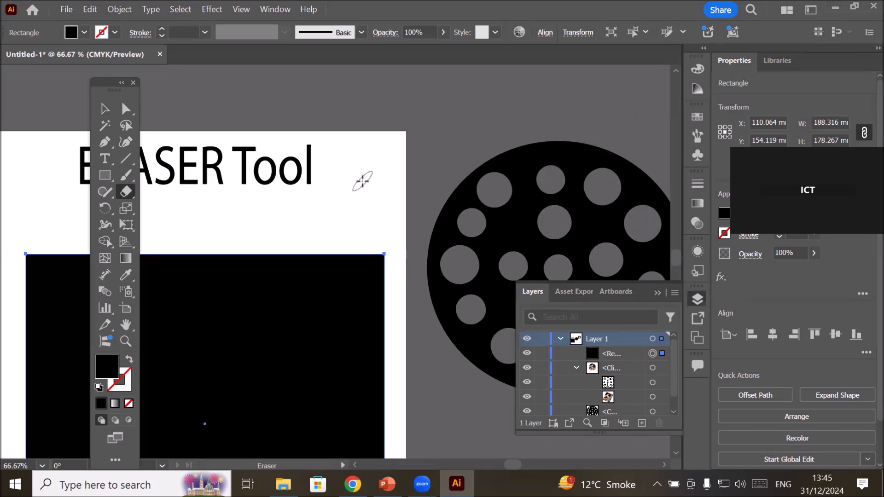
scroll(362, 181, "down", 2)
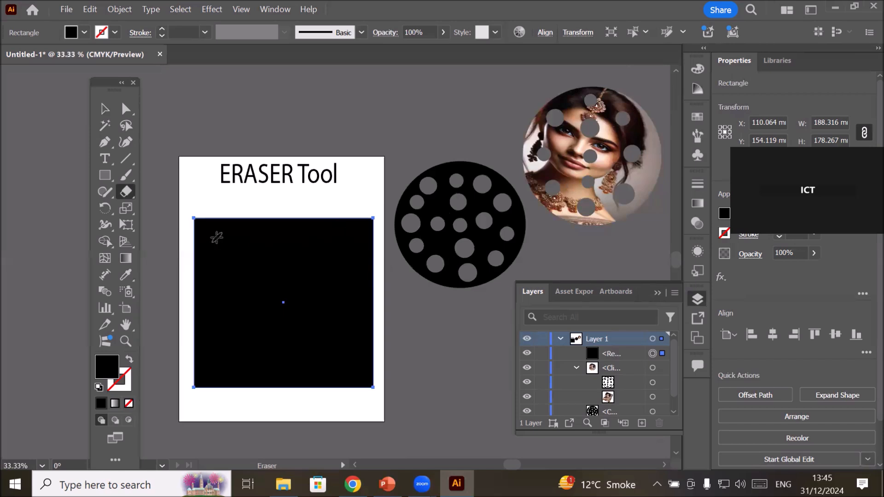
mouse_move(358, 240)
left_mouse_down()
mouse_move(355, 280)
mouse_move(328, 342)
mouse_move(315, 339)
mouse_move(287, 270)
mouse_move(251, 343)
mouse_move(225, 304)
mouse_move(227, 245)
mouse_move(275, 234)
mouse_move(294, 248)
mouse_move(316, 234)
mouse_move(329, 240)
mouse_move(358, 211)
left_mouse_up()
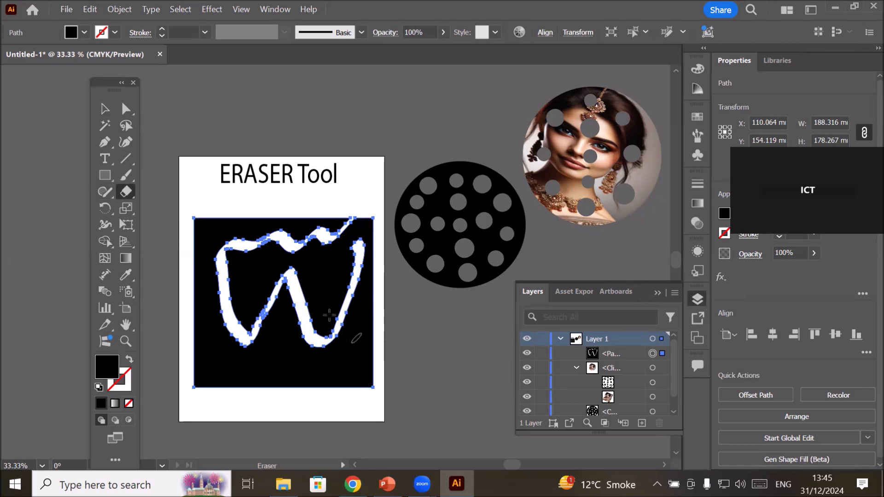
Erase short diagonal strokes below the W shape, running down to the rectangle's lower edge.
left_click_drag(291, 341, 230, 395)
left_click_drag(347, 355, 327, 386)
left_click_drag(226, 341, 216, 366)
left_click_drag(197, 395, 189, 406)
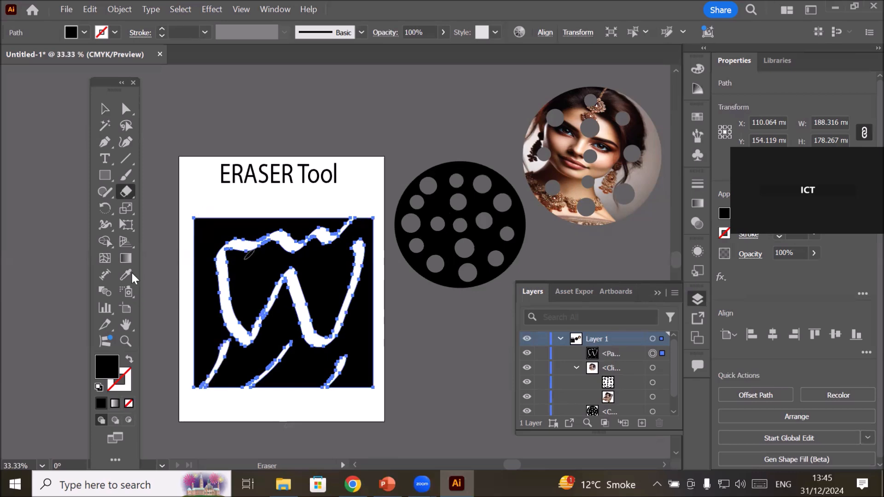
Cut off the rectangle's upper-left and lower-right corners with curved eraser strokes and split it vertically through the middle.
mouse_move(223, 198)
left_mouse_down()
mouse_move(231, 206)
mouse_move(205, 242)
mouse_move(167, 263)
left_mouse_up()
mouse_move(389, 326)
left_mouse_down()
mouse_move(344, 394)
mouse_move(361, 414)
left_mouse_up()
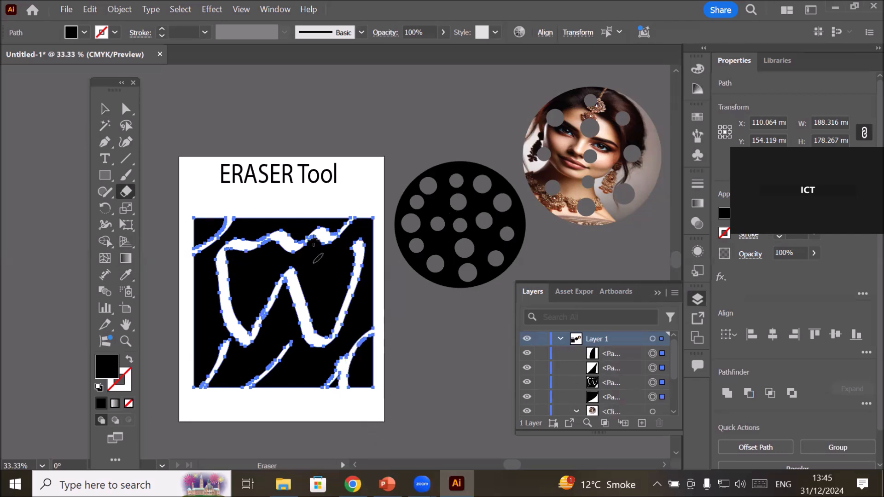
mouse_move(283, 199)
left_mouse_down()
mouse_move(293, 366)
mouse_move(286, 417)
left_mouse_up()
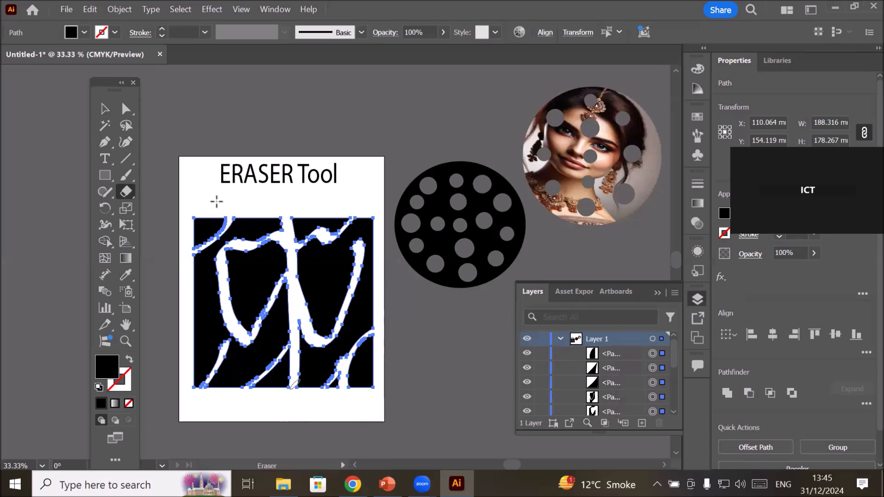
Deselect the erased artwork with the Selection tool and pick the separate piece near the rectangle's upper right.
left_click(105, 108)
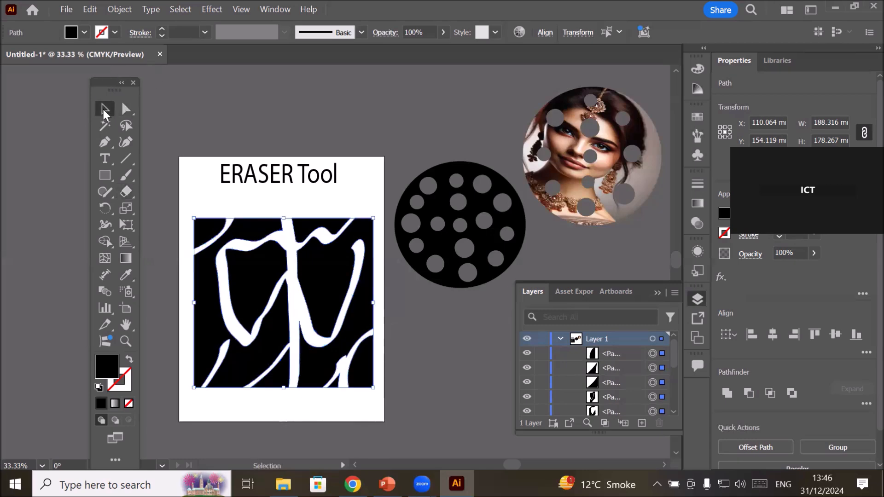
left_click(252, 198)
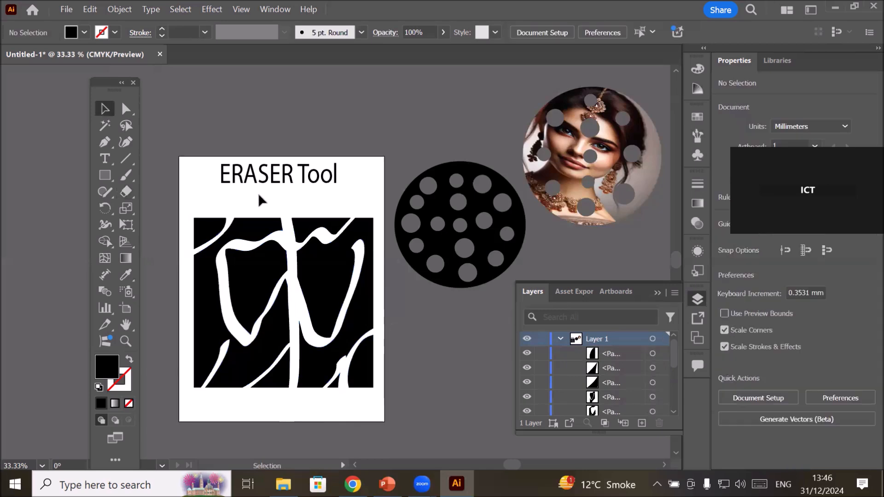
left_click(335, 227)
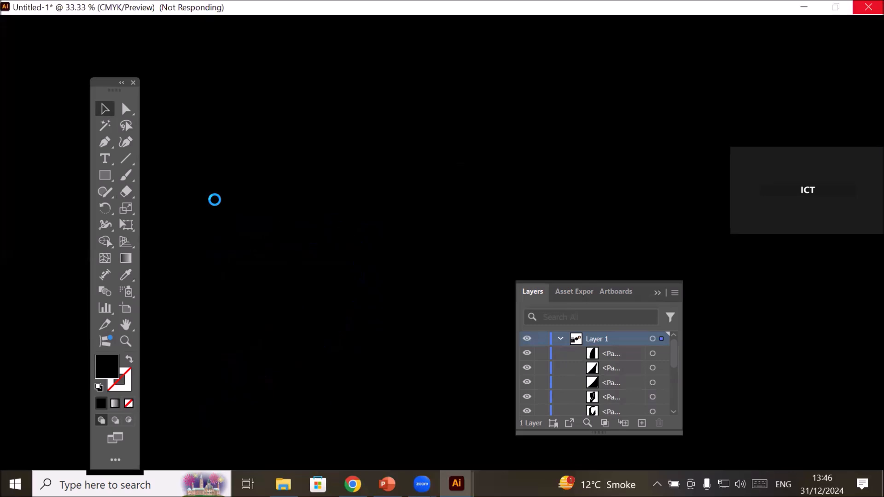
Switch to the PowerPoint presentation with the slide on the Eraser tool in Illustrator.
key("alt+Tab")
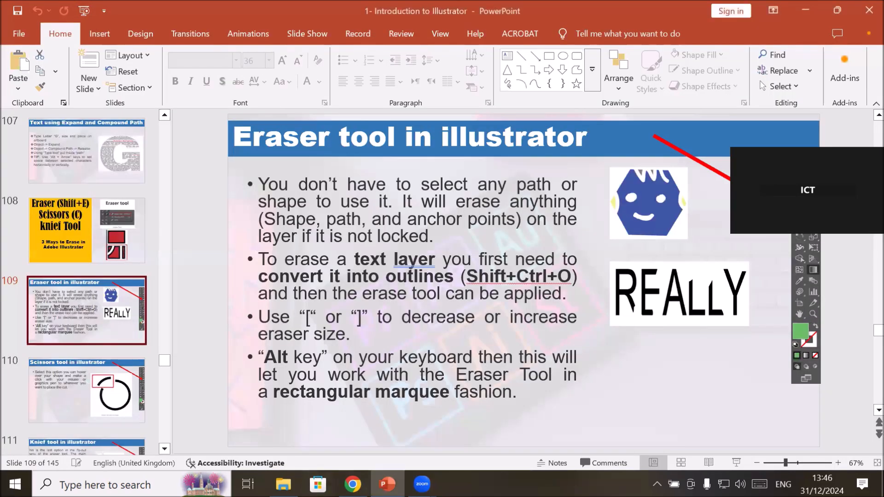
left_click(105, 485)
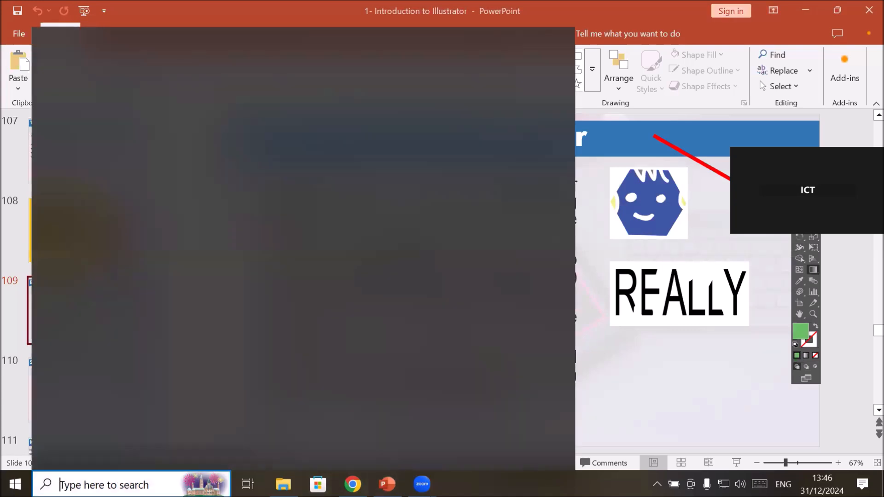
key("Escape")
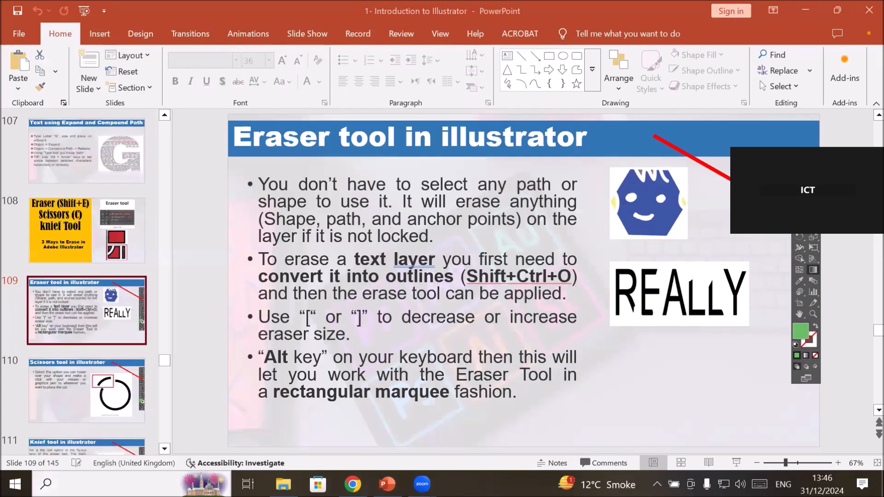
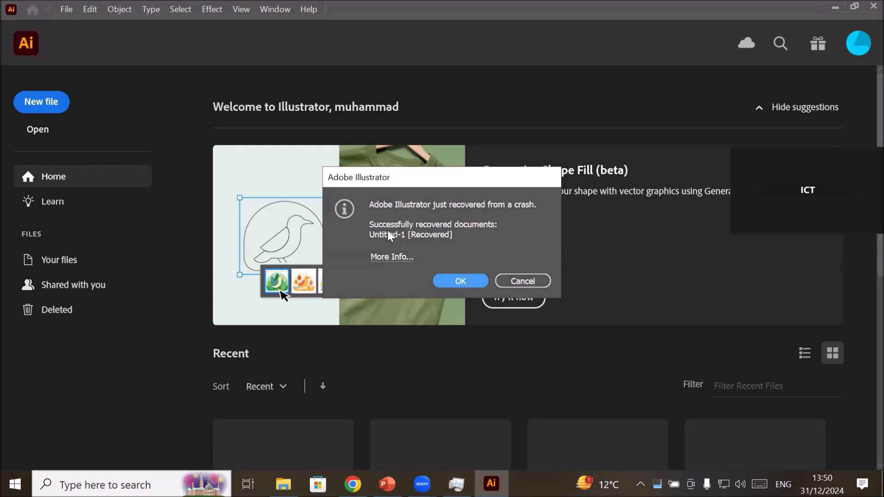
Open the crash-recovered document and bring up the list of preference categories.
left_click(457, 279)
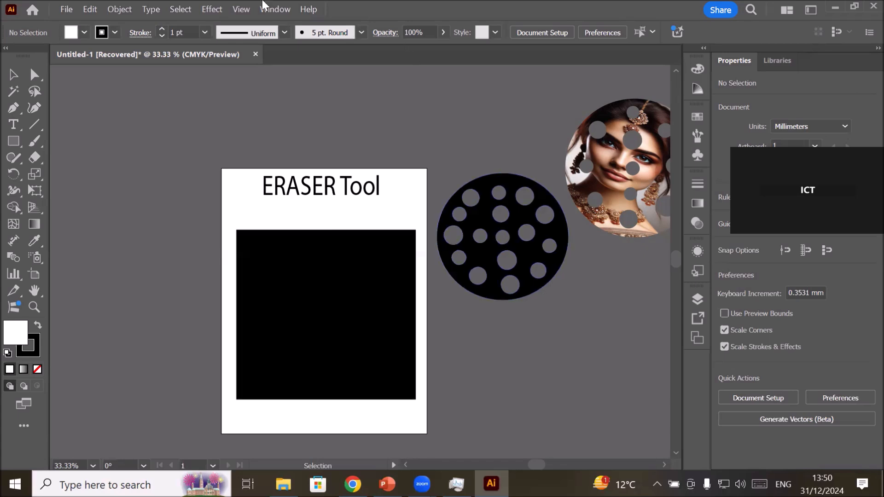
left_click(121, 10)
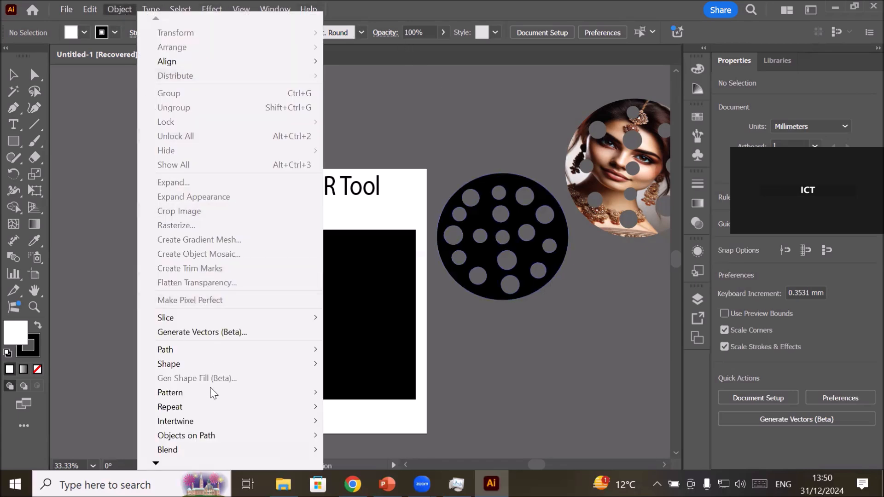
left_click(87, 13)
left_click(89, 18)
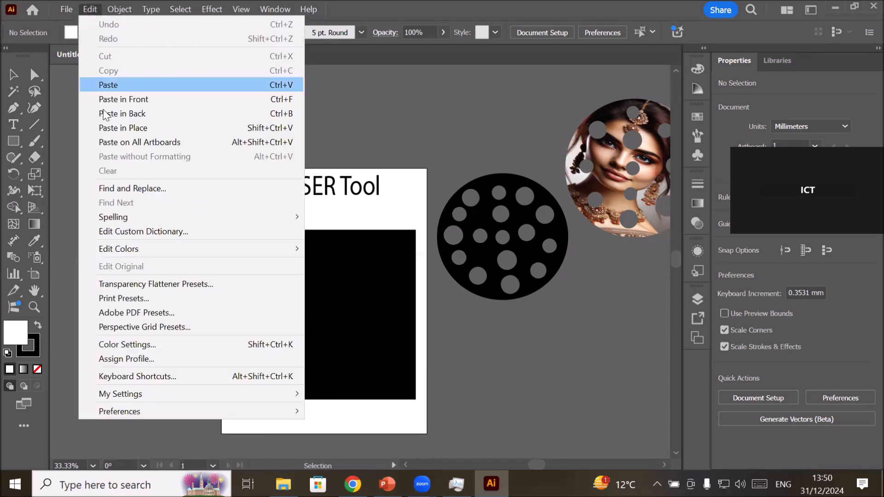
mouse_move(158, 415)
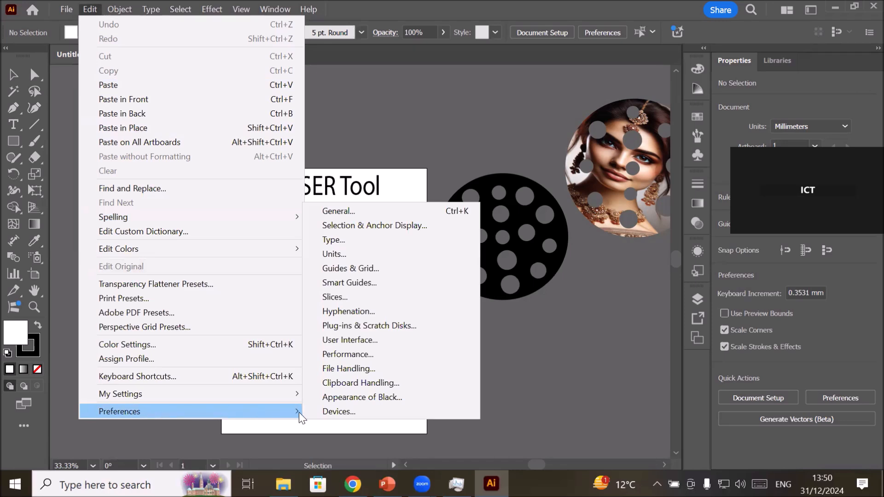
key("Escape")
key("Escape")
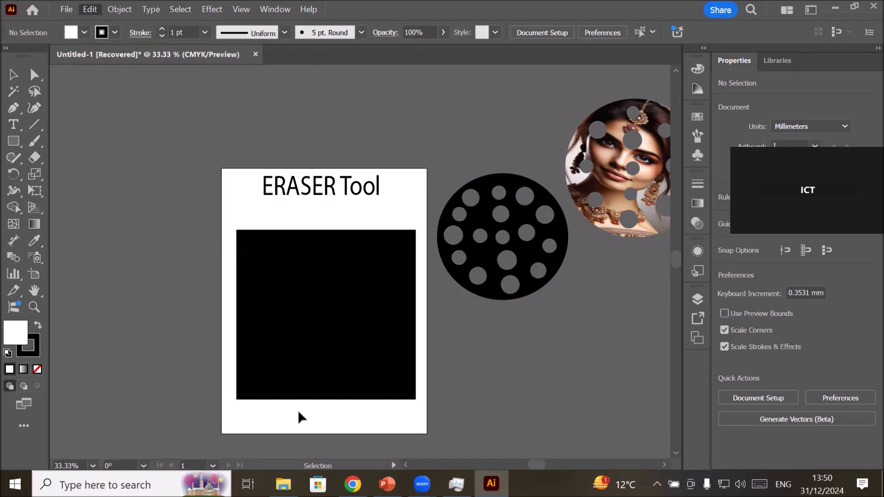
Review the automatic recovery-save interval choices in the File Handling preferences and close the preferences.
left_click(91, 10)
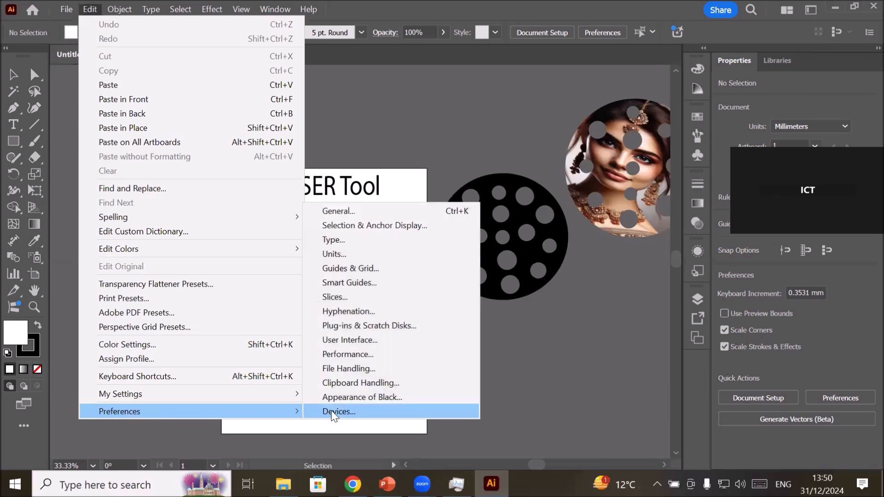
left_click(385, 370)
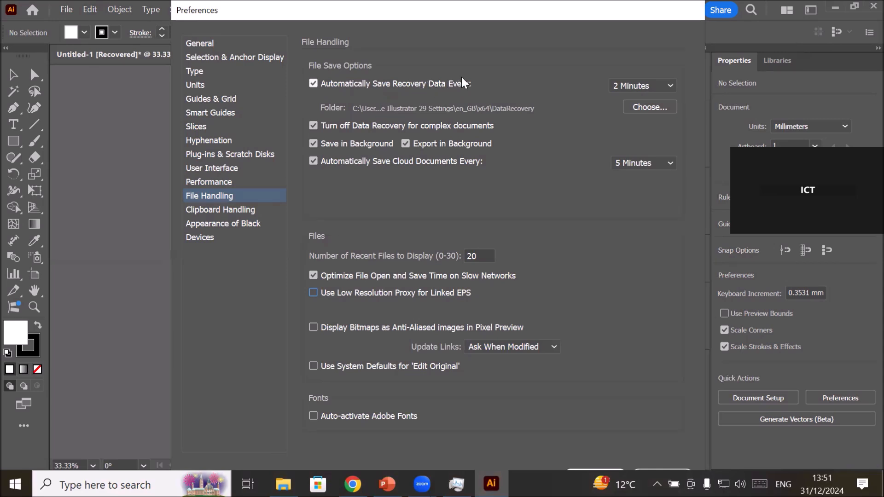
left_click(670, 86)
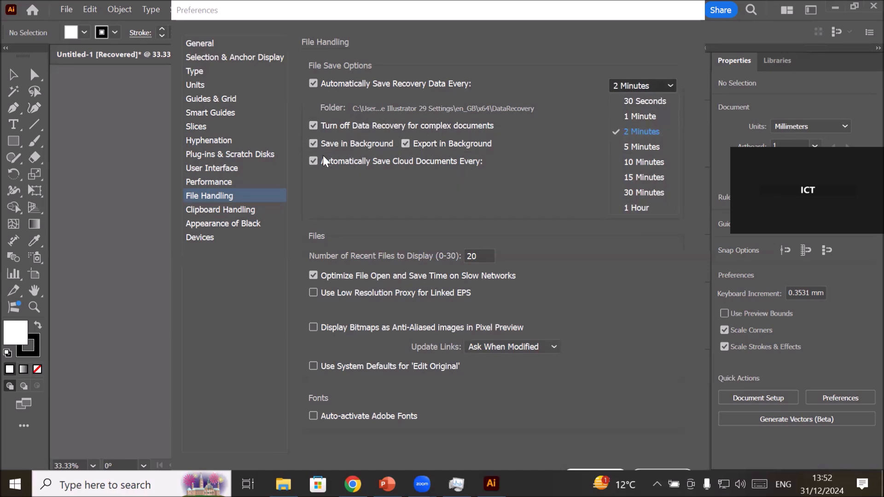
left_click(354, 201)
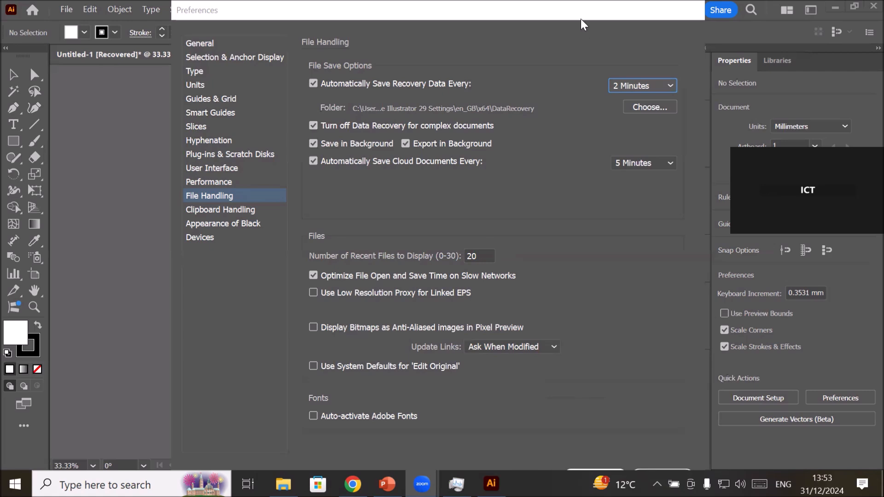
left_click_drag(582, 16, 585, 17)
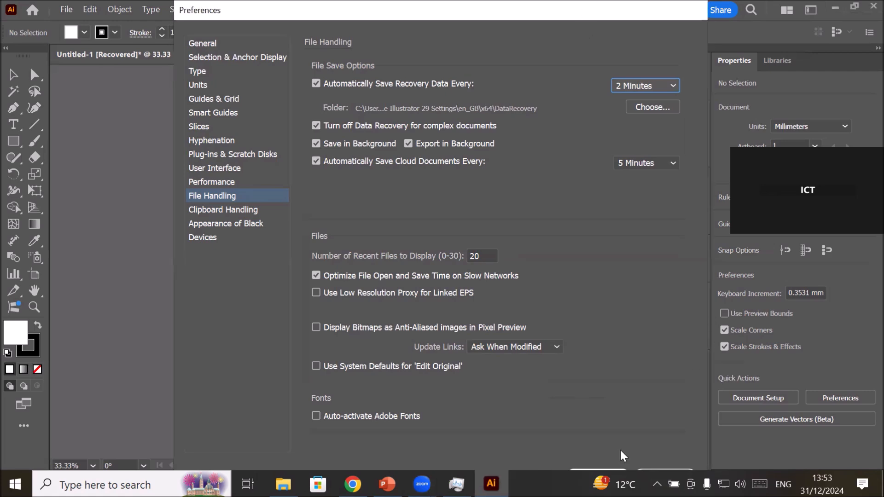
key("Return")
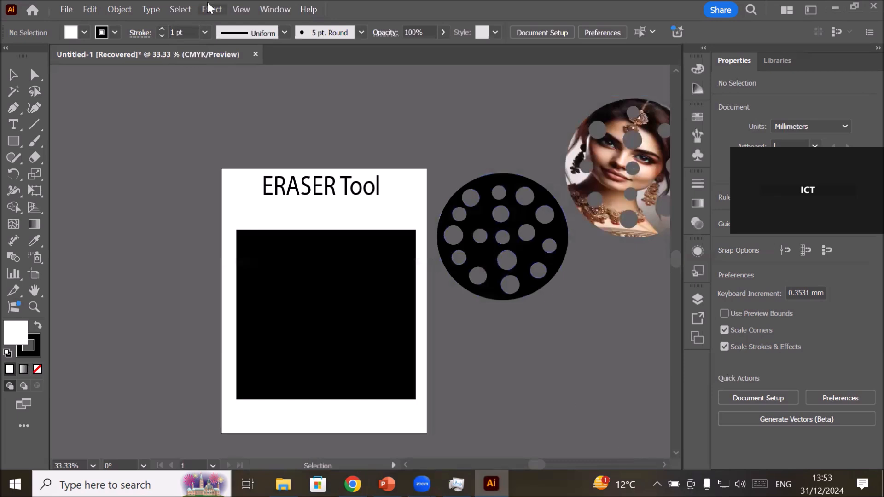
Detach the tools panel so it floats beside the artboard and activate the Eraser tool.
left_click_drag(22, 55, 139, 83)
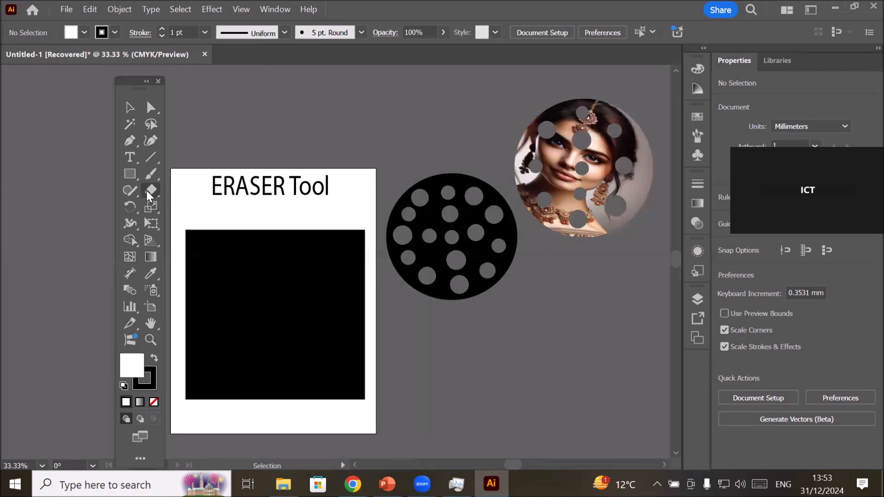
left_click(147, 192)
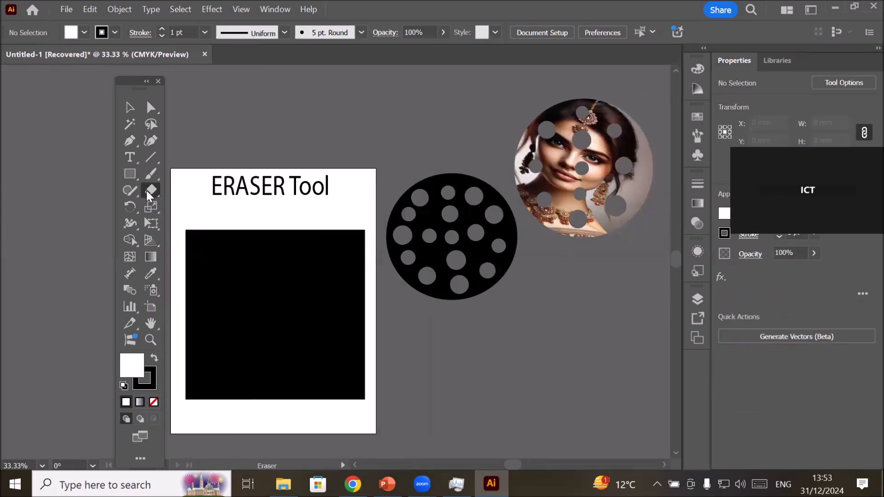
Reshape the eraser tip to an angle of 11° and a roundness of 19% in the Eraser tool options.
double_click(146, 191)
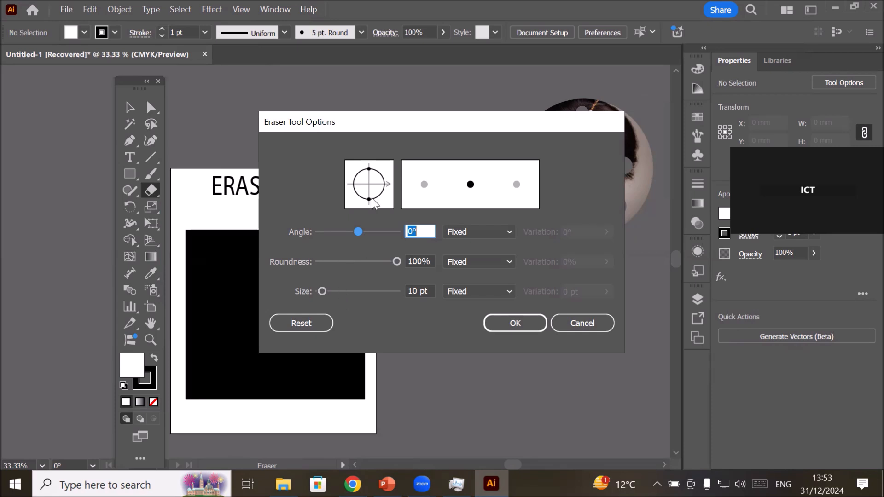
mouse_move(368, 170)
left_mouse_down()
mouse_move(389, 197)
mouse_move(376, 209)
mouse_move(347, 205)
mouse_move(363, 207)
mouse_move(393, 165)
left_mouse_up()
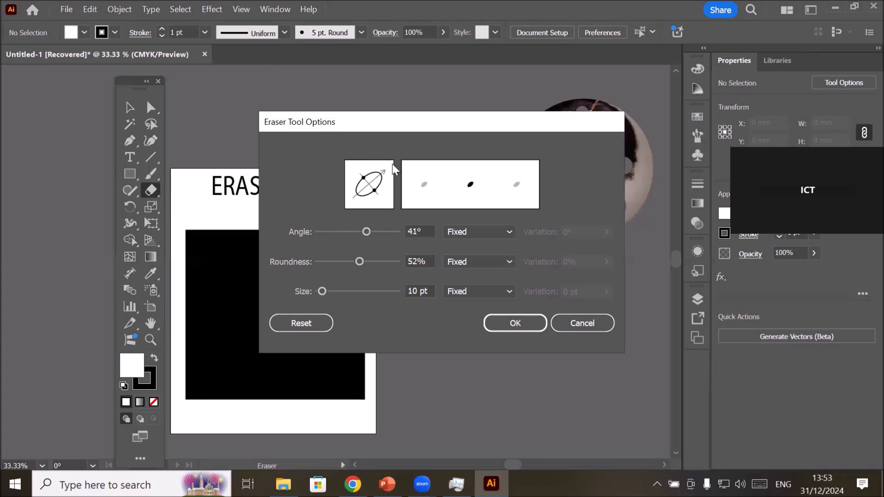
left_click(361, 177)
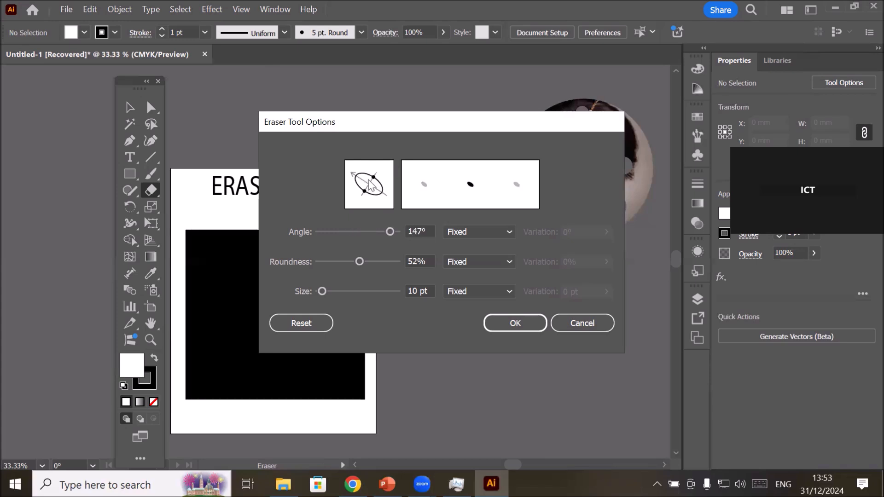
left_click_drag(373, 179, 374, 185)
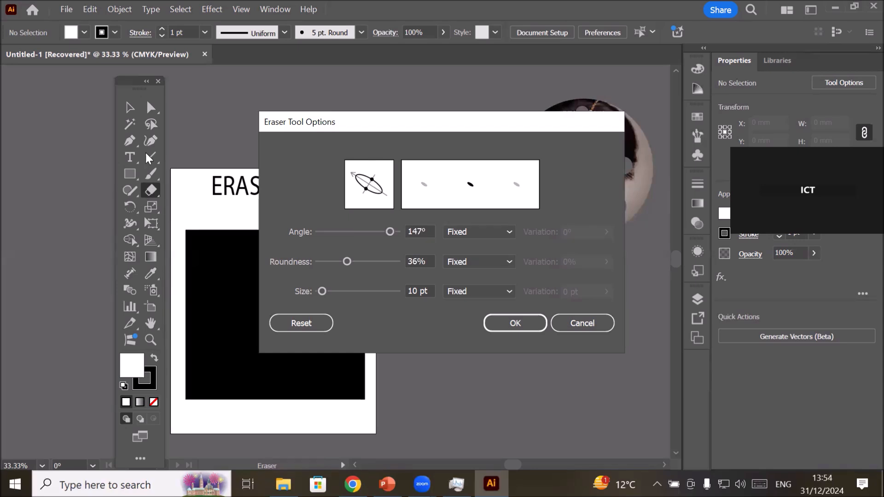
mouse_move(370, 179)
left_mouse_down()
mouse_move(369, 167)
mouse_move(380, 174)
mouse_move(369, 182)
left_mouse_up()
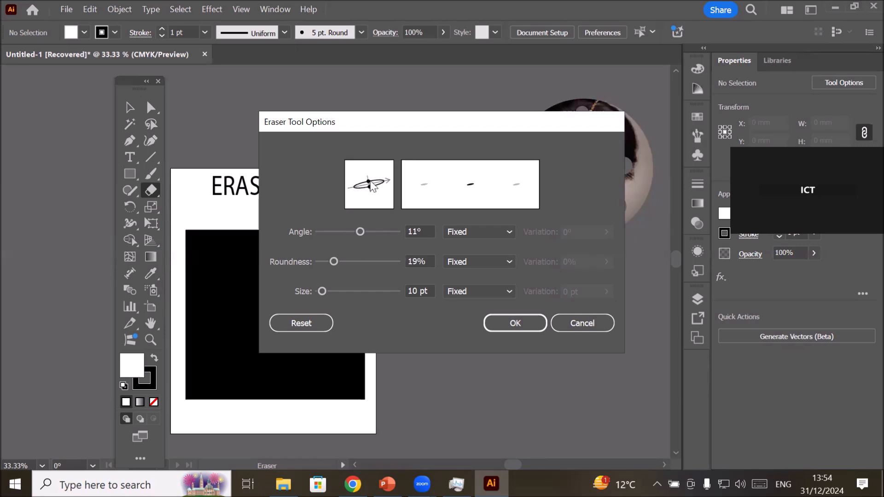
left_click_drag(419, 294, 396, 294)
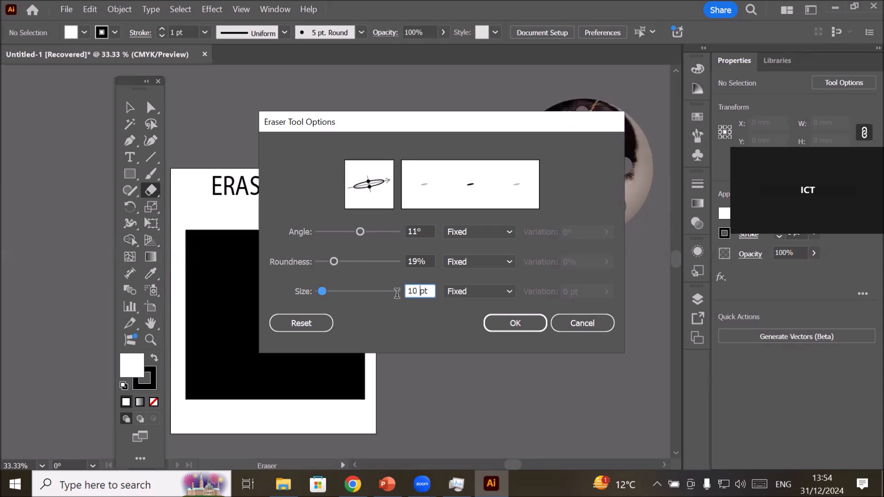
left_click_drag(418, 260, 397, 260)
left_click_drag(420, 232, 391, 229)
left_click(520, 324)
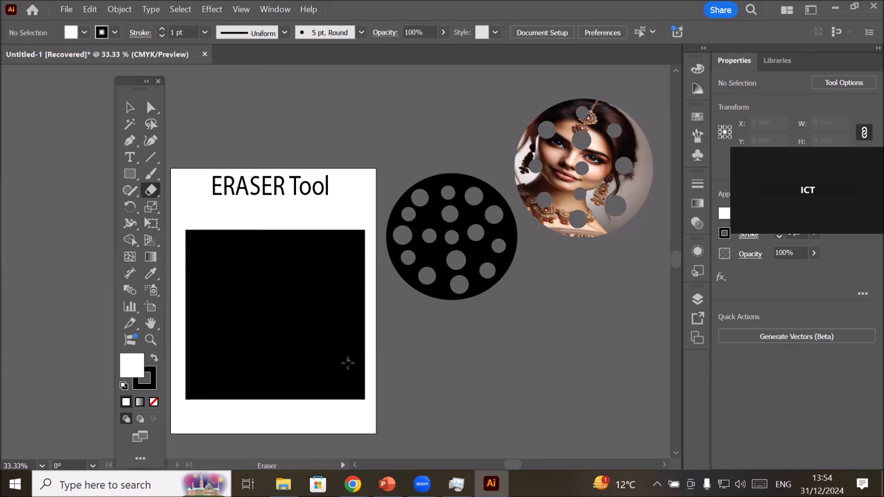
Erase freehand Urdu lettering across the black rectangle, from its lower-right corner to its lower left.
left_click_drag(348, 360, 307, 265)
mouse_move(357, 348)
left_mouse_down()
mouse_move(348, 360)
mouse_move(354, 375)
mouse_move(344, 379)
left_mouse_up()
left_click(355, 386)
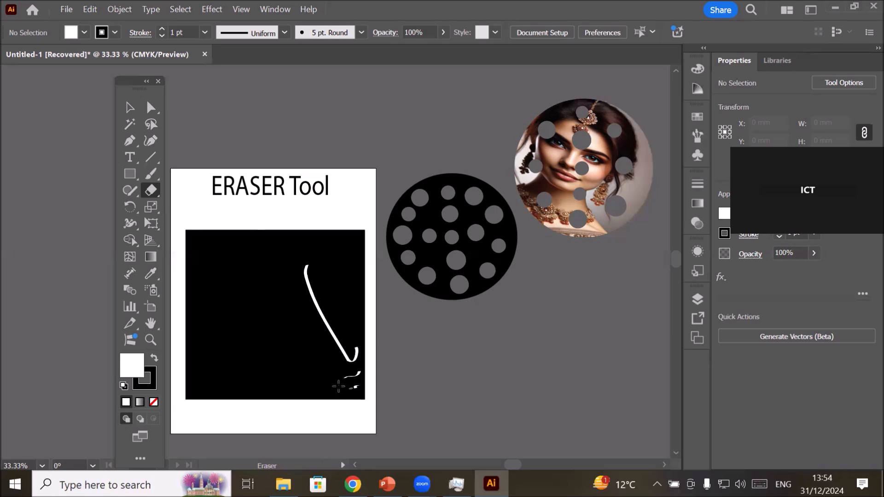
mouse_move(286, 291)
left_mouse_down()
mouse_move(329, 358)
mouse_move(288, 363)
mouse_move(258, 352)
mouse_move(224, 311)
mouse_move(266, 324)
left_mouse_up()
left_click_drag(307, 229, 285, 266)
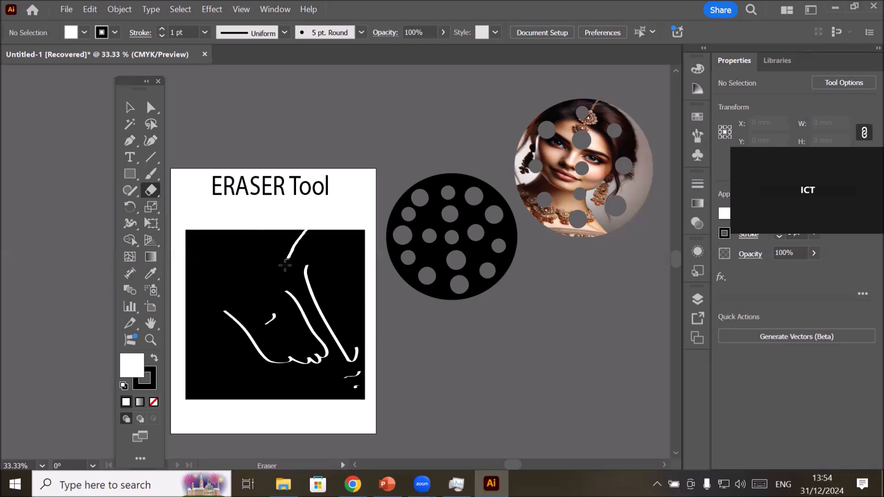
mouse_move(248, 349)
left_mouse_down()
mouse_move(232, 377)
mouse_move(203, 365)
mouse_move(206, 339)
left_mouse_up()
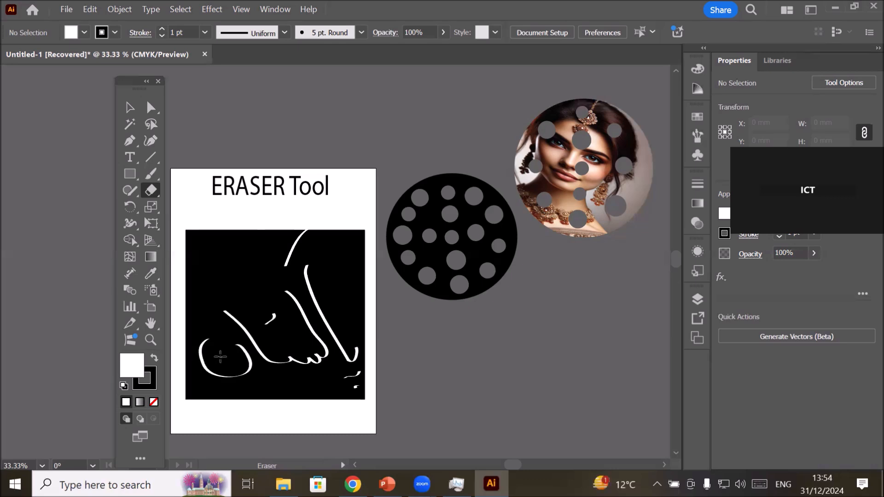
left_click_drag(217, 358, 227, 354)
Erase the letters PAK in the rectangle's upper-left area and inspect the thick and thin strokes up close.
left_click_drag(211, 248, 198, 299)
mouse_move(205, 250)
left_mouse_down()
mouse_move(240, 239)
mouse_move(208, 280)
mouse_move(220, 293)
mouse_move(223, 277)
mouse_move(243, 292)
mouse_move(223, 289)
mouse_move(255, 286)
mouse_move(254, 272)
mouse_move(250, 277)
mouse_move(272, 282)
left_mouse_up()
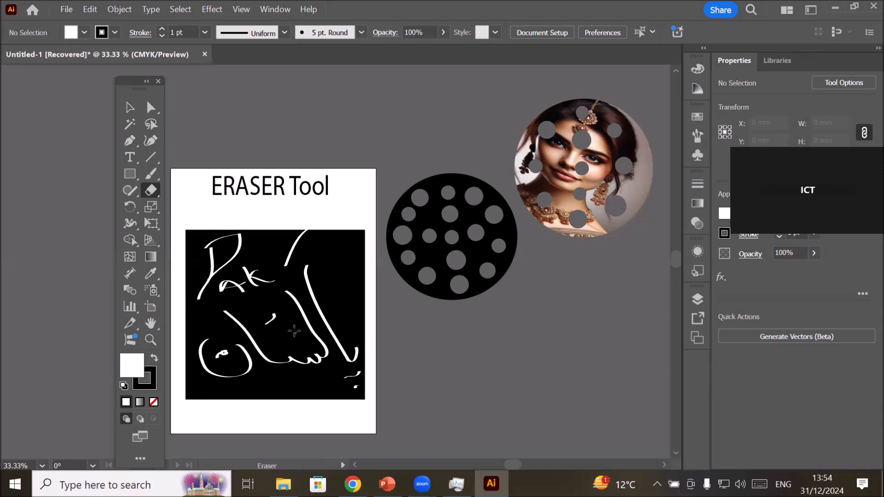
scroll(223, 276, "up", 2)
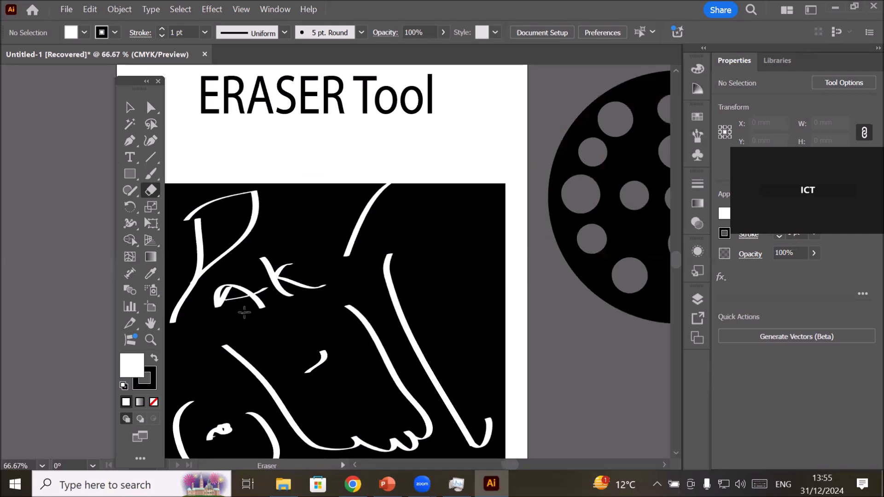
scroll(244, 313, "down", 3)
scroll(314, 383, "up", 2)
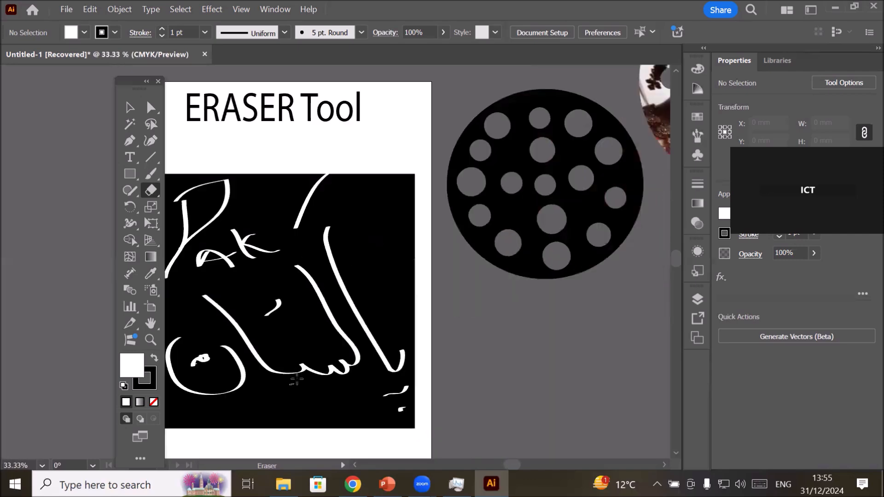
scroll(314, 383, "up", 2)
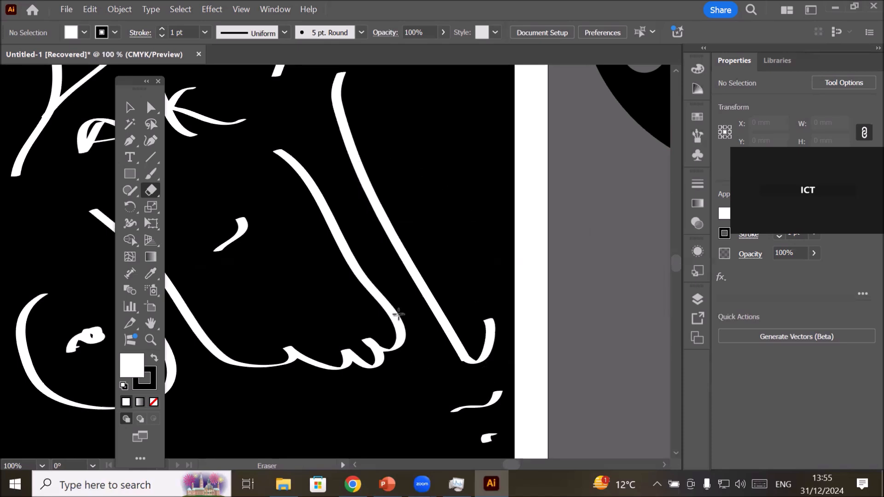
scroll(397, 313, "down", 2)
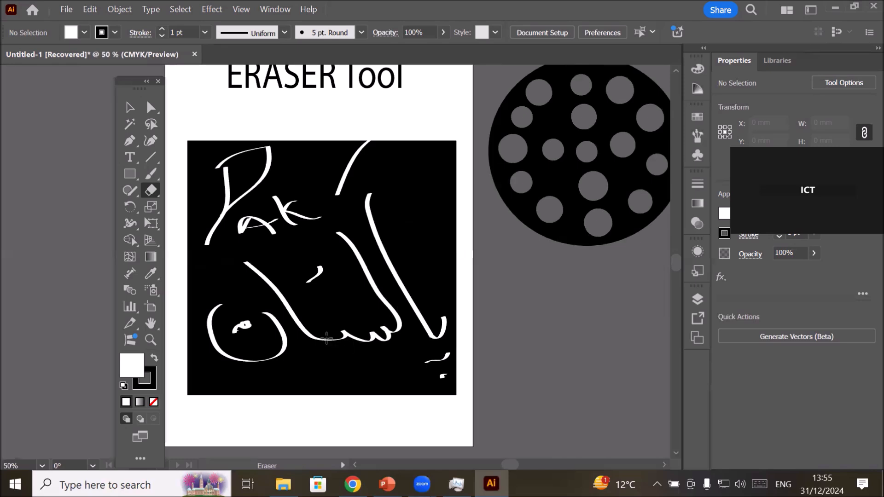
Undo all the lettering strokes erased from the black rectangle.
key("ctrl+z")
key("ctrl+z")
key("ctrl+z")
key("ctrl+z")
key("ctrl+z")
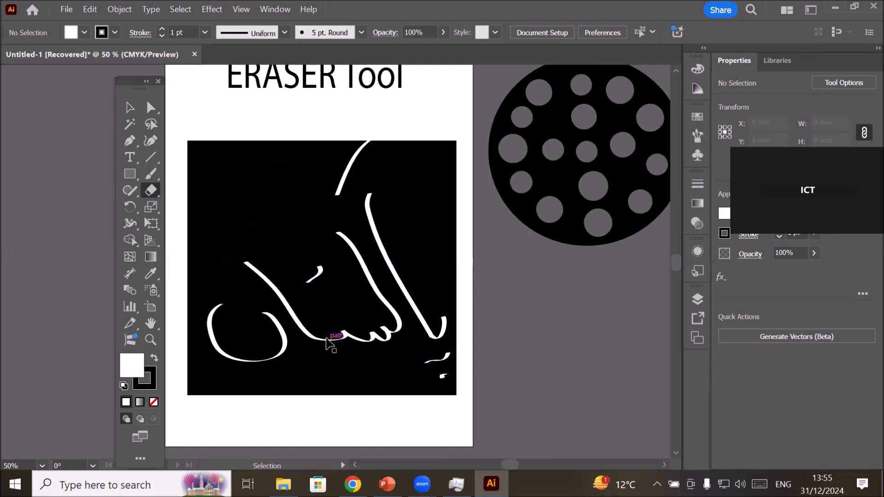
key("ctrl+z")
key("ctrl+z")
key("ctrl+z")
key("ctrl+z")
key("ctrl+z")
key("ctrl+z")
key("ctrl+z")
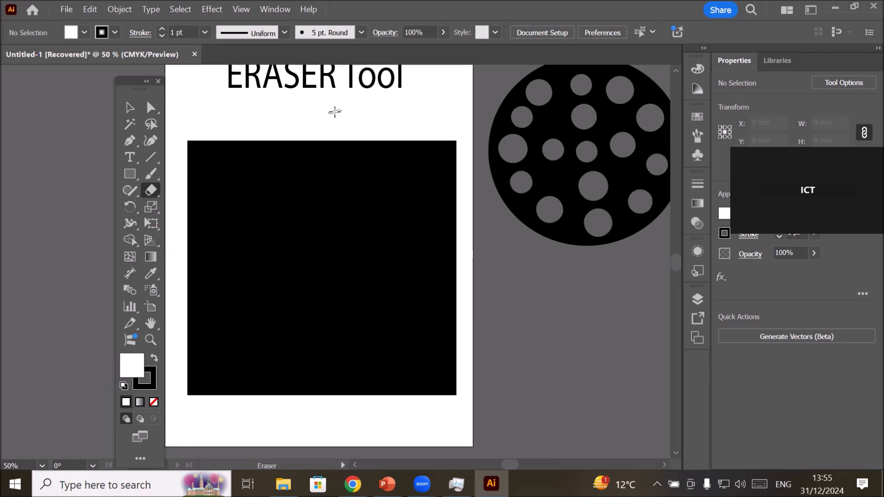
Enlarge and shrink the eraser tip repeatedly, ending at a size of about 91 pt.
key("bracketright")
key("bracketright")
key("bracketright")
key("bracketright")
key("bracketright")
key("bracketright")
key("bracketright")
key("bracketright")
key("bracketright")
key("bracketright")
key("bracketright")
key("bracketright")
key("bracketright")
key("bracketright")
key("bracketright")
key("bracketright")
key("bracketleft")
key("bracketleft")
key("bracketleft")
key("bracketleft")
key("bracketleft")
key("bracketleft")
key("bracketleft")
key("bracketleft")
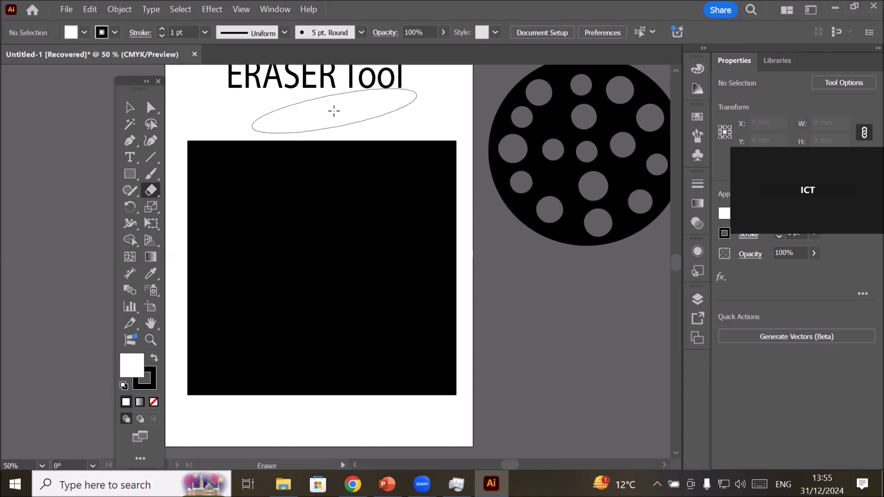
key("bracketright")
key("bracketright")
key("bracketright")
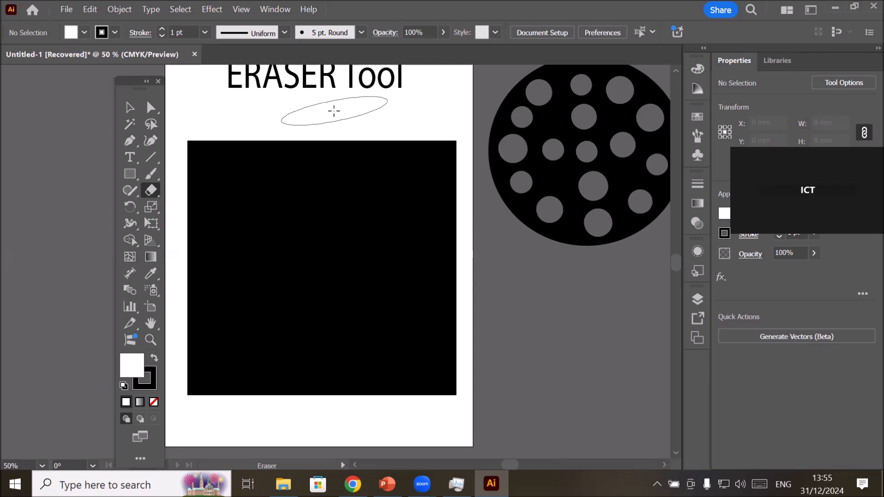
key("bracketleft")
key("bracketleft")
key("bracketleft")
key("bracketleft")
key("bracketleft")
key("bracketleft")
key("bracketleft")
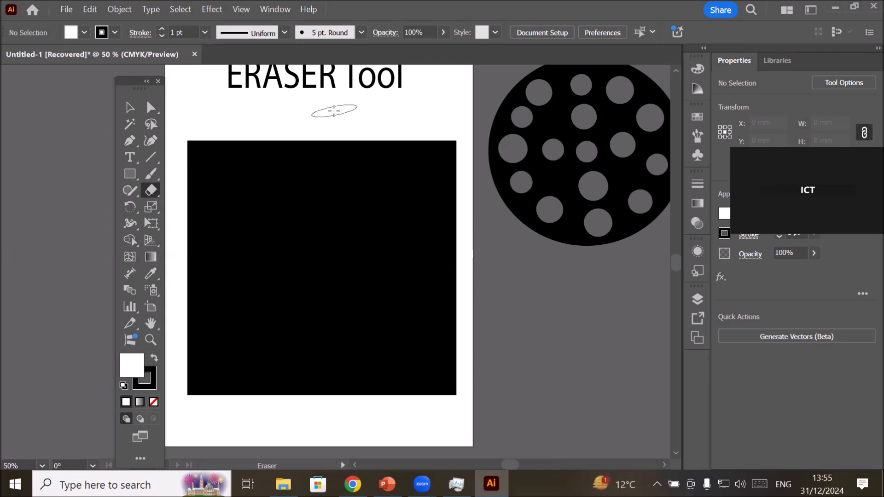
Set the eraser's roundness to 23% and its angle to -27° in the Eraser tool options.
double_click(146, 189)
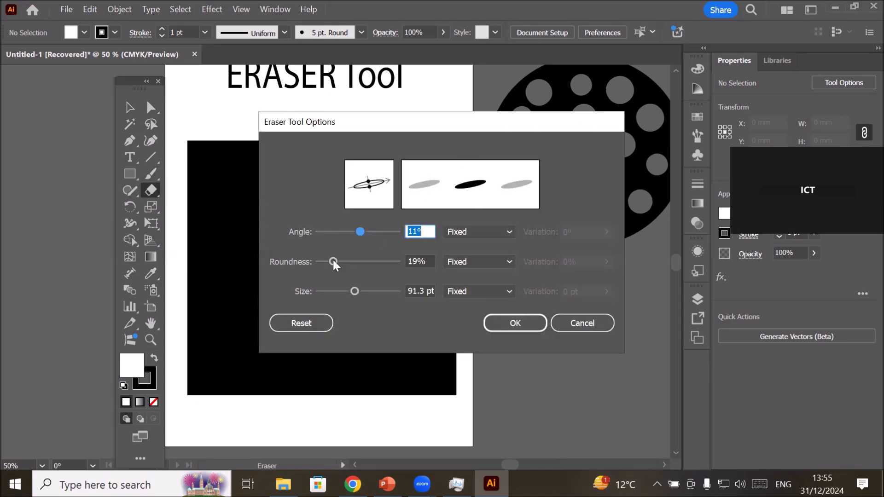
key("Tab")
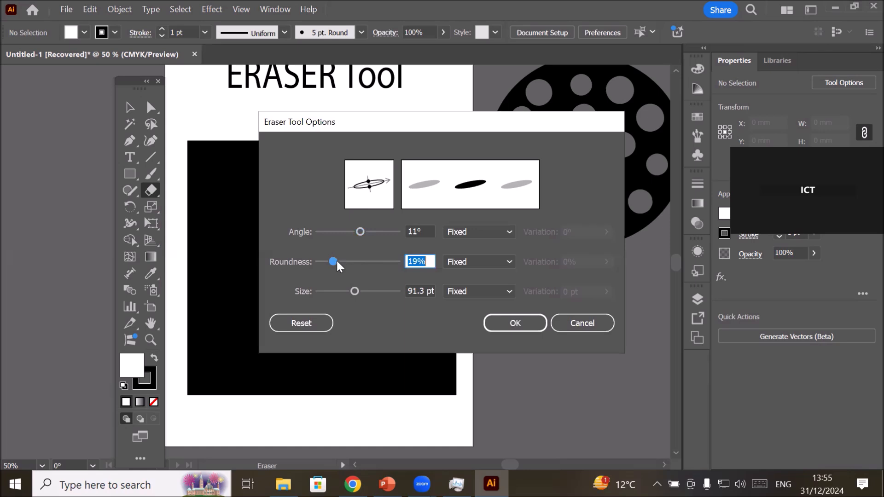
key("Up")
key("Up")
key("Up")
key("Up")
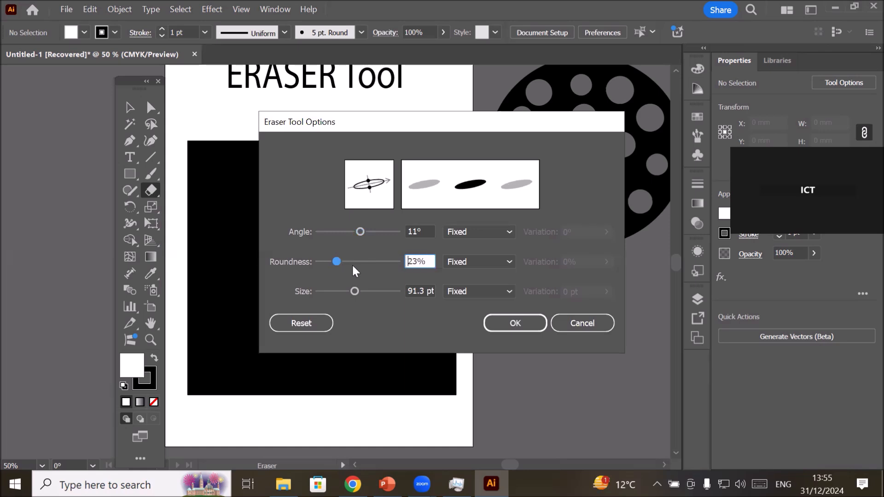
left_click(360, 232)
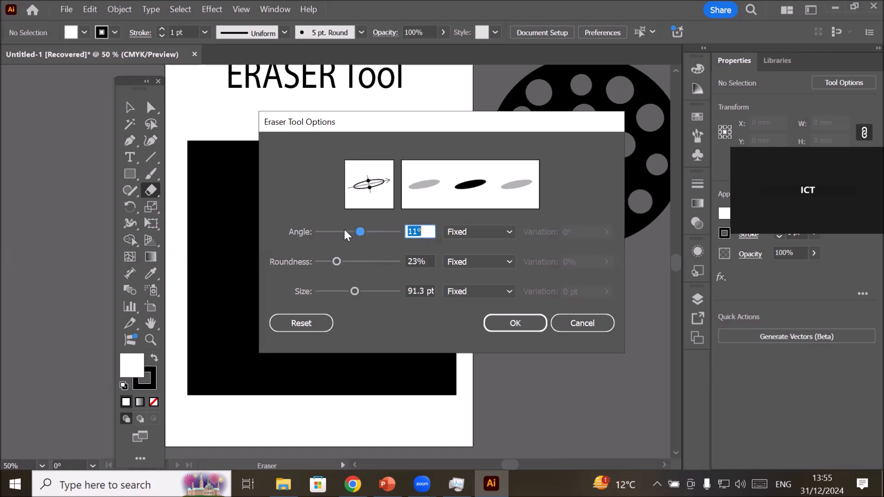
left_click(343, 229)
left_click_drag(350, 229, 352, 230)
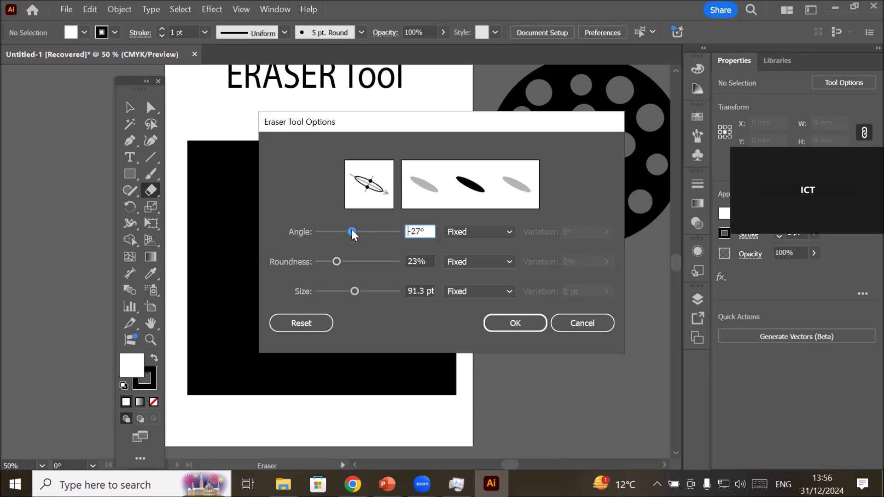
left_click(515, 321)
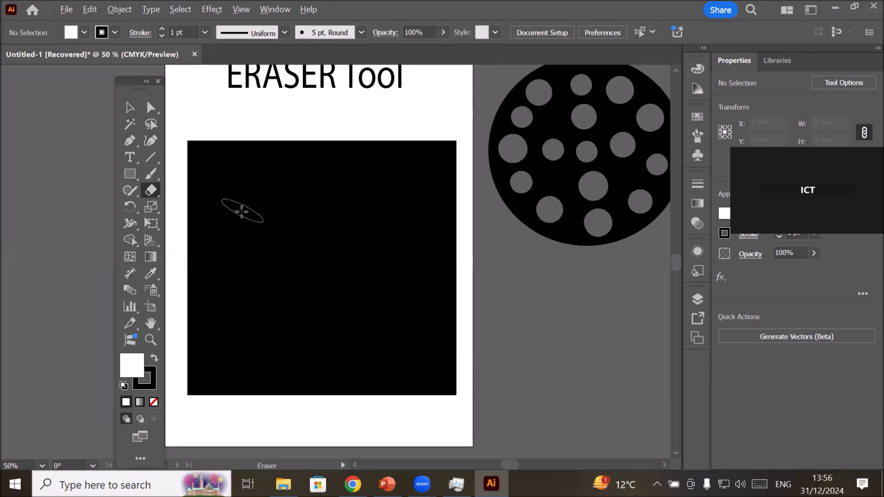
Erase three straight-edged horizontal strips from inside the black rectangle out past its right edge.
mouse_move(242, 211)
left_mouse_down()
mouse_move(414, 226)
mouse_move(409, 326)
mouse_move(418, 341)
mouse_move(401, 314)
mouse_move(394, 325)
mouse_move(396, 180)
mouse_move(410, 331)
left_mouse_up()
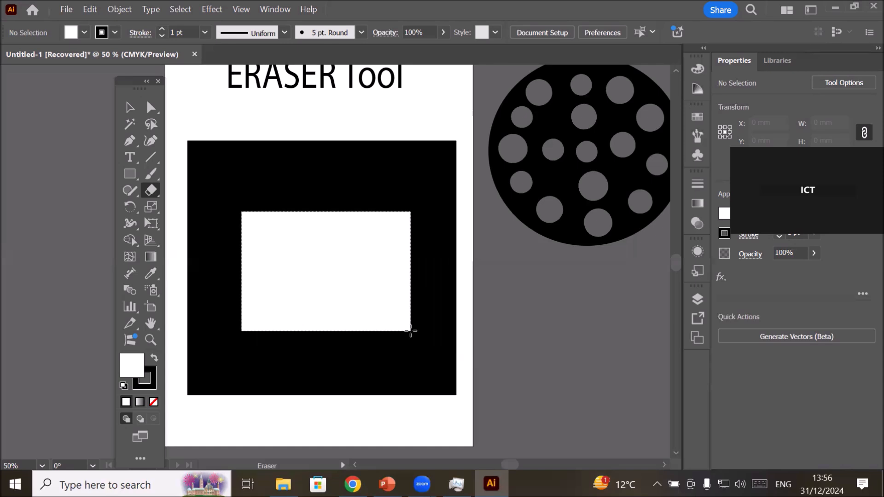
mouse_move(411, 330)
left_mouse_down()
mouse_move(458, 331)
mouse_move(412, 293)
mouse_move(396, 246)
mouse_move(467, 225)
left_mouse_up()
mouse_move(251, 266)
left_mouse_down()
mouse_move(275, 277)
mouse_move(466, 280)
left_mouse_up()
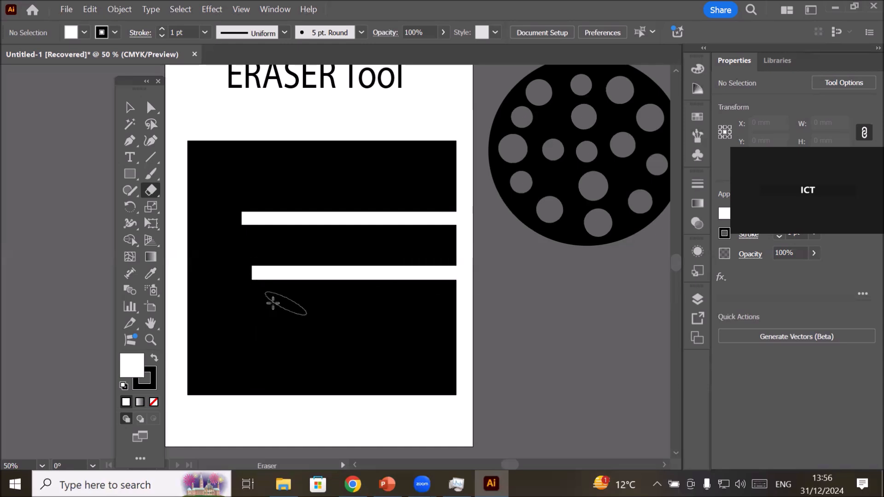
mouse_move(241, 317)
left_mouse_down()
mouse_move(280, 331)
mouse_move(464, 331)
left_mouse_up()
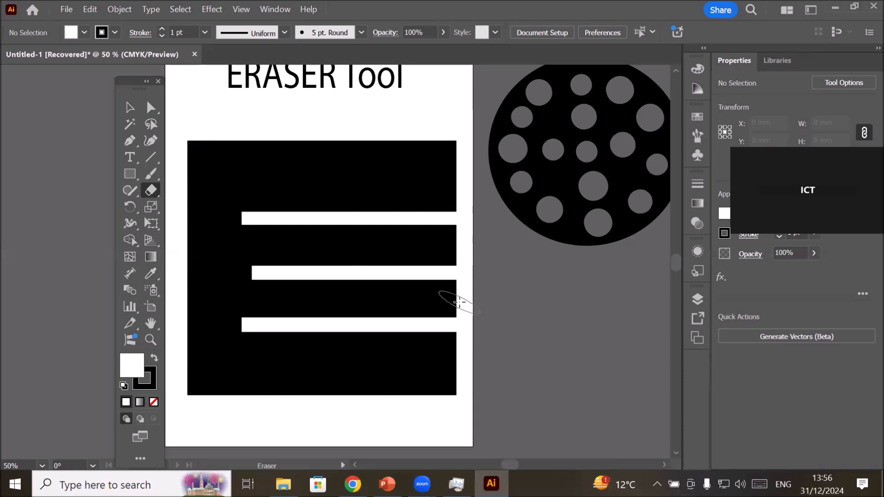
Undo the three horizontal strips erased from the black rectangle.
key("ctrl+z")
key("ctrl+z")
key("ctrl+z")
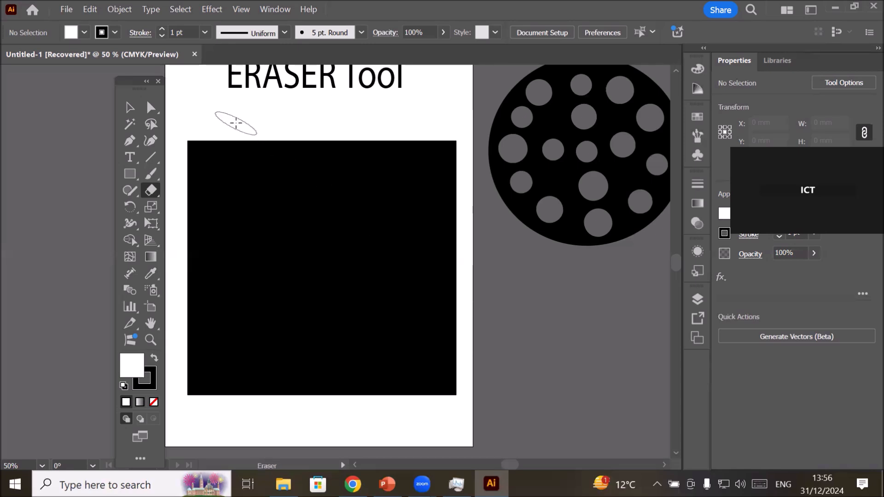
Erase two vertical and two horizontal straight-edged strips across the full black rectangle, dividing it into nine blocks.
mouse_move(236, 123)
left_mouse_down()
mouse_move(264, 393)
mouse_move(250, 416)
left_mouse_up()
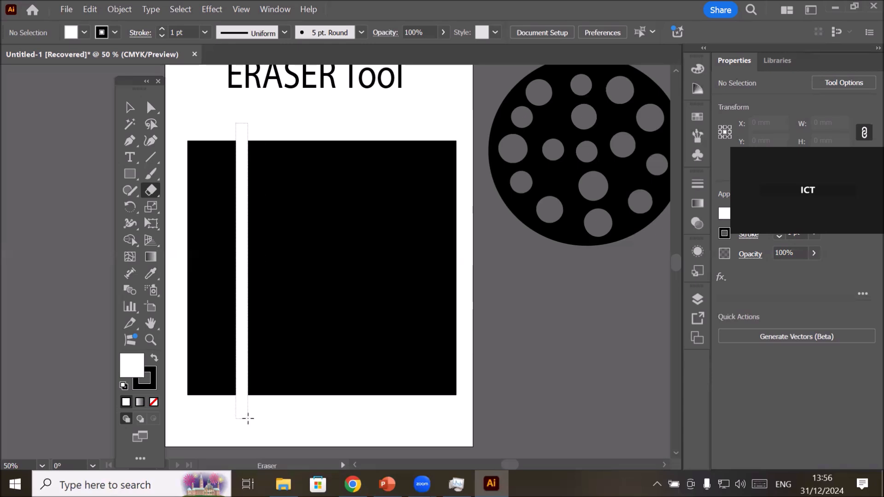
mouse_move(338, 128)
left_mouse_down()
mouse_move(341, 373)
mouse_move(352, 414)
left_mouse_up()
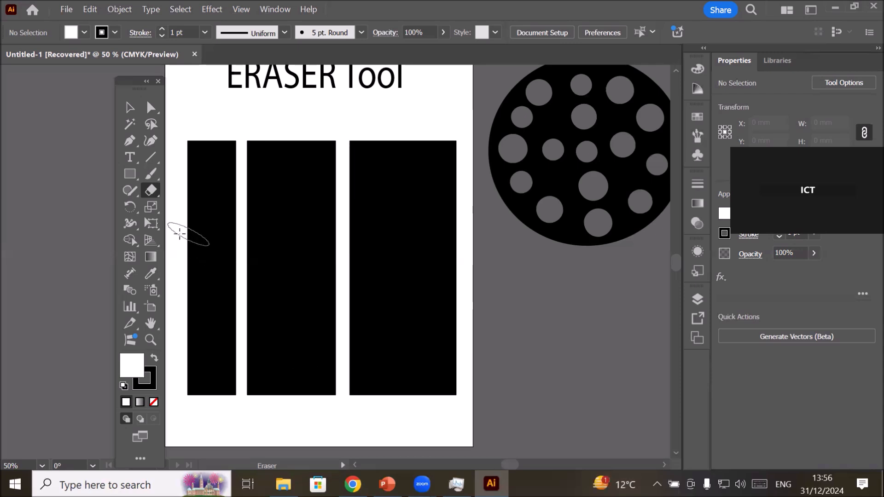
mouse_move(176, 234)
left_mouse_down()
mouse_move(299, 263)
mouse_move(495, 251)
left_mouse_up()
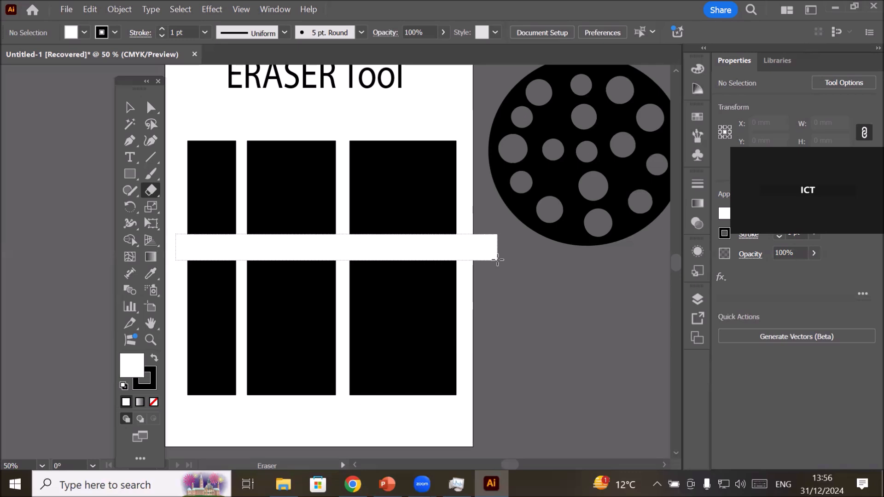
mouse_move(172, 329)
left_mouse_down()
mouse_move(244, 344)
mouse_move(468, 350)
mouse_move(474, 341)
left_mouse_up()
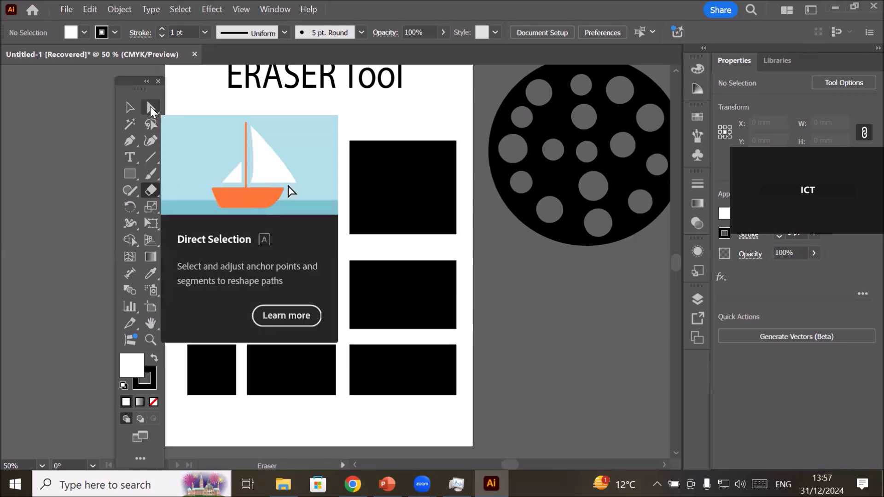
Check that the erased pieces are separate by selecting single blocks and the three blocks of the middle column.
left_click(151, 108)
left_click(290, 180)
left_click(309, 300)
left_click(407, 301)
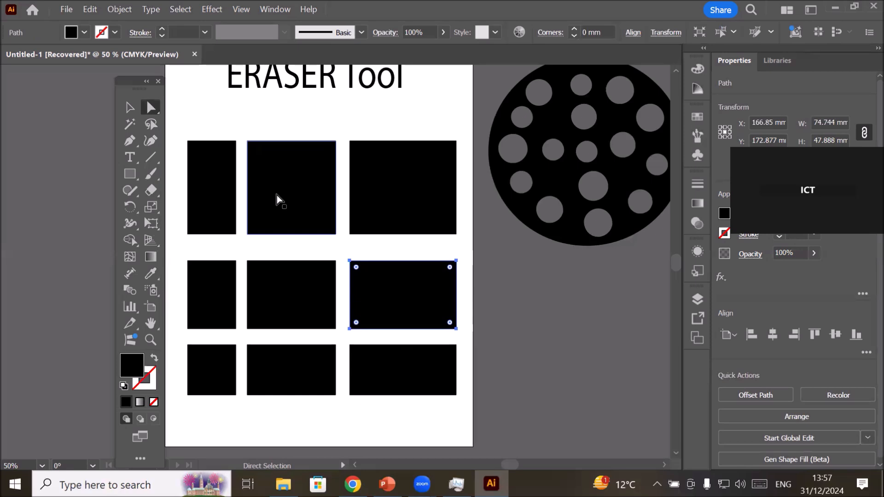
left_click(130, 109)
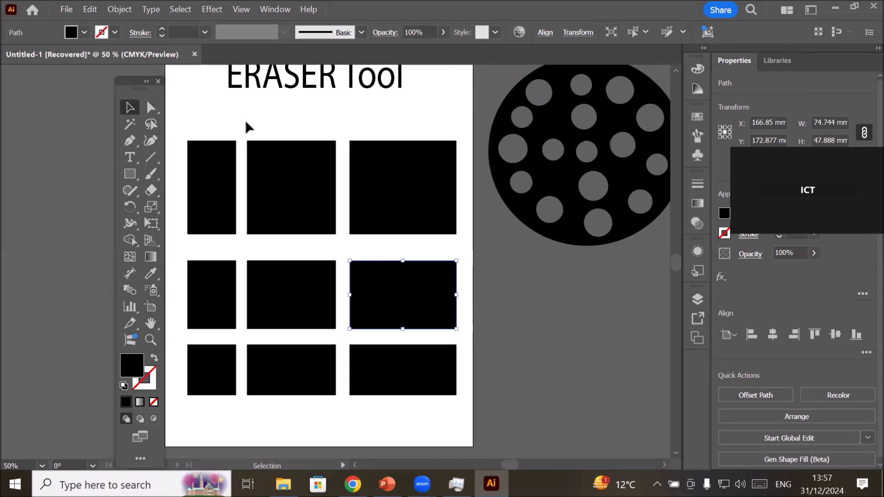
left_click_drag(259, 124, 313, 417)
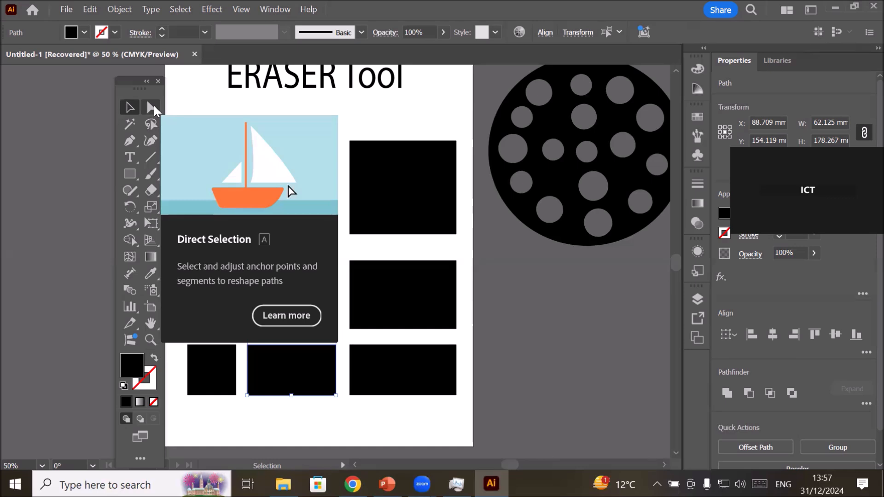
Lasso the left anchor points of the middle column's blocks and round those corners to 17.715 mm.
left_click(151, 124)
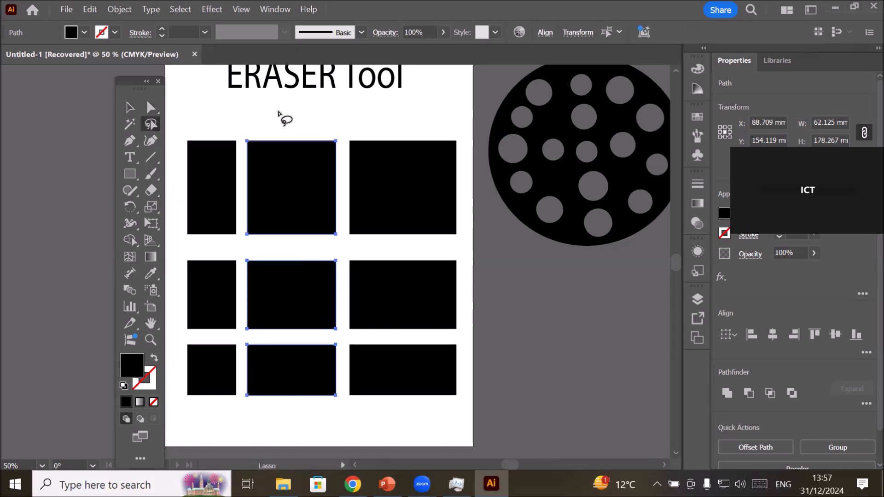
mouse_move(243, 132)
left_mouse_down()
mouse_move(275, 231)
mouse_move(256, 405)
mouse_move(239, 398)
mouse_move(234, 370)
mouse_move(245, 355)
mouse_move(232, 339)
mouse_move(238, 258)
left_mouse_up()
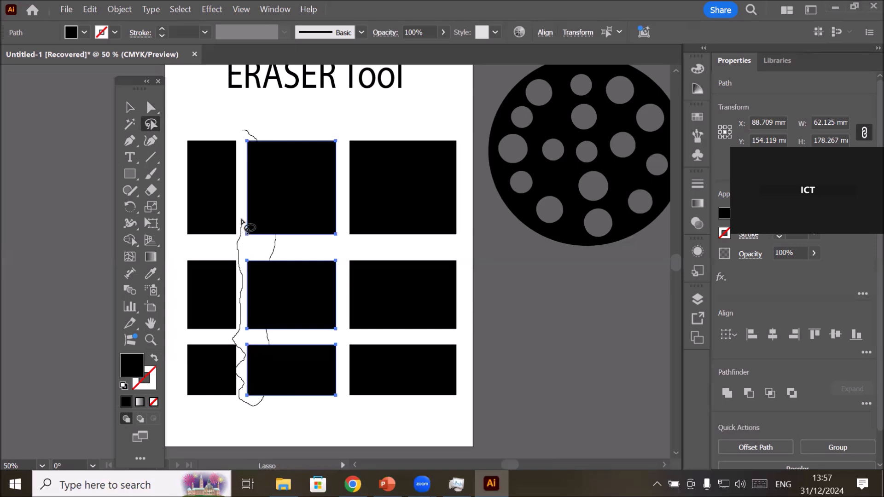
mouse_move(241, 206)
left_mouse_down()
mouse_move(243, 128)
mouse_move(282, 220)
left_mouse_up()
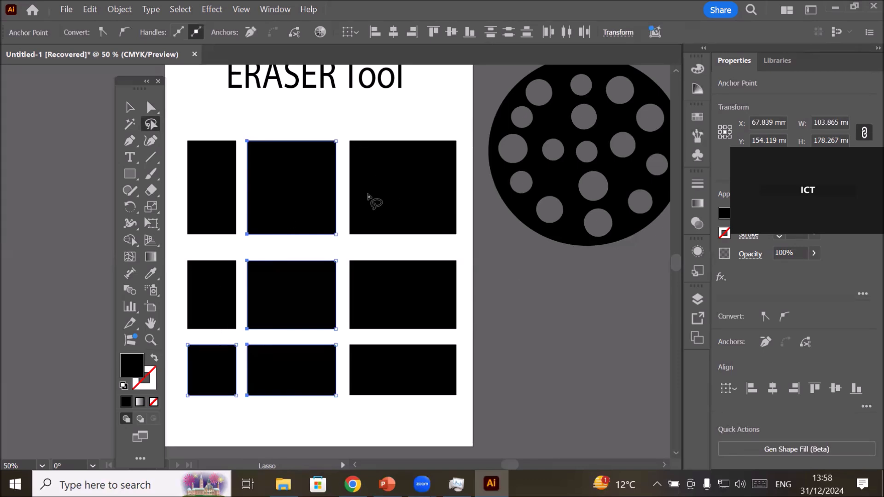
left_click(150, 108)
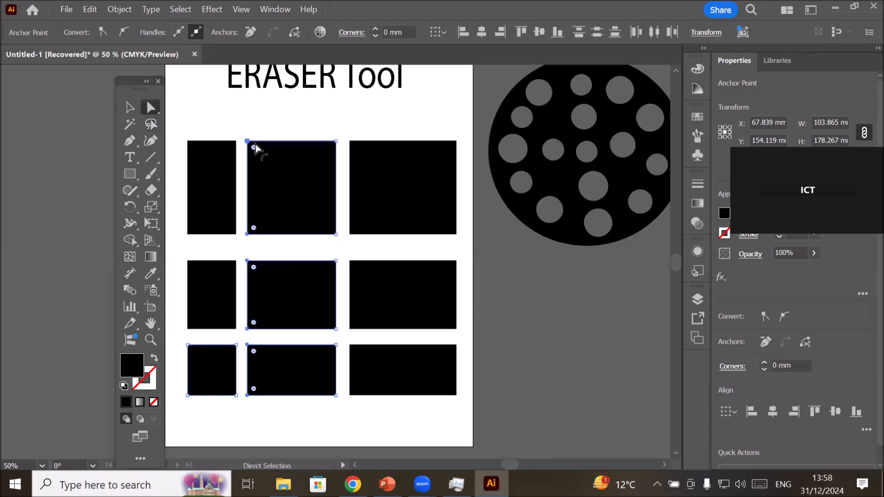
left_click_drag(253, 147, 326, 207)
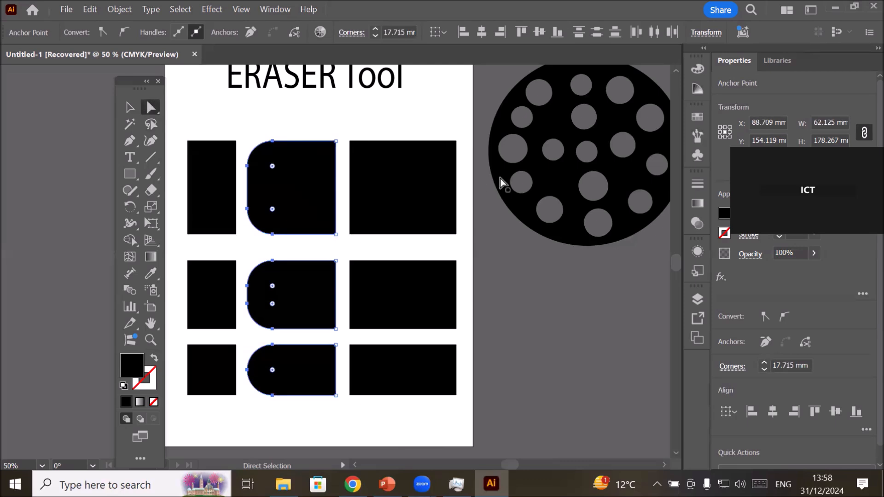
Round the right corners of the right column's blocks and the left corners of the left column's blocks to 17.715 mm.
left_click_drag(441, 127, 469, 415)
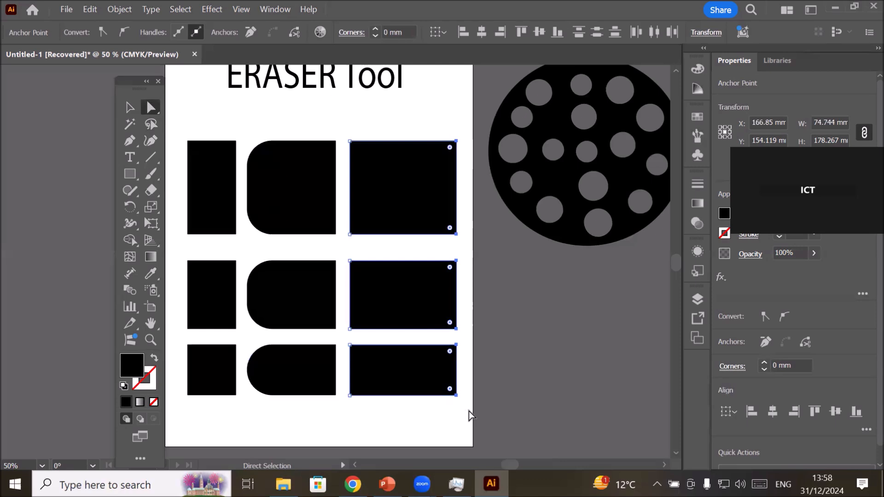
left_click_drag(450, 328, 377, 314)
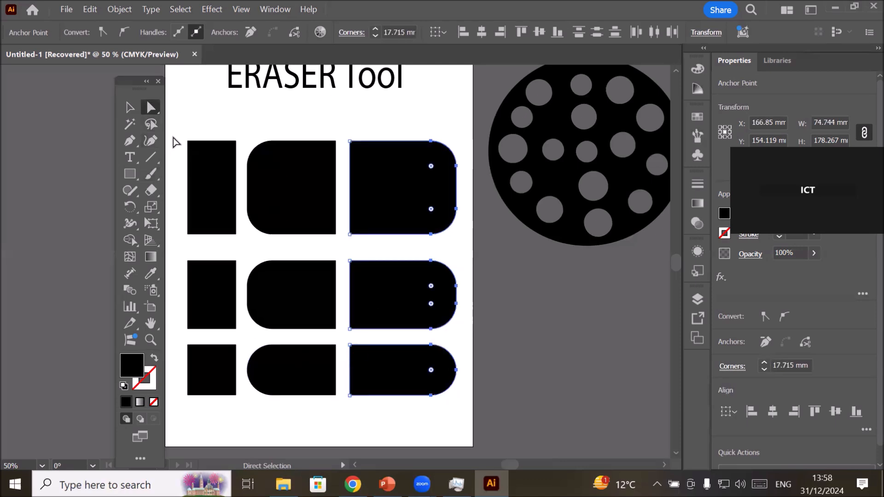
left_click_drag(174, 133, 203, 408)
left_click_drag(194, 148, 236, 172)
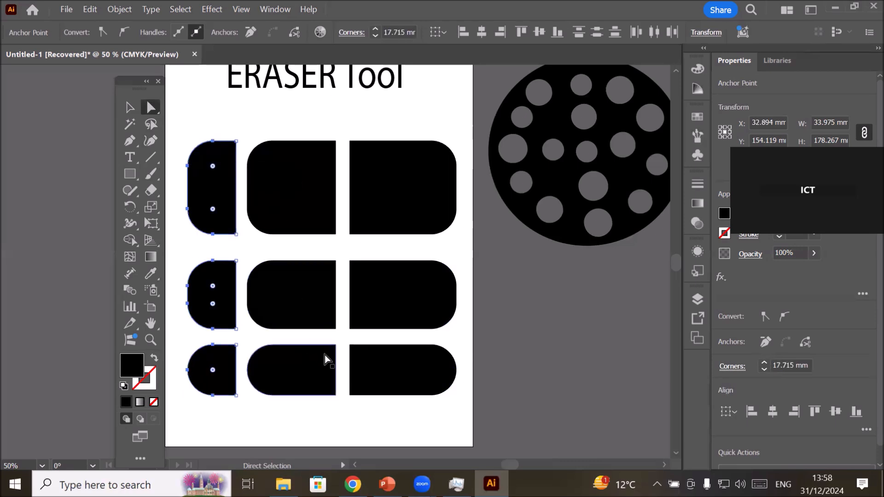
left_click(405, 438)
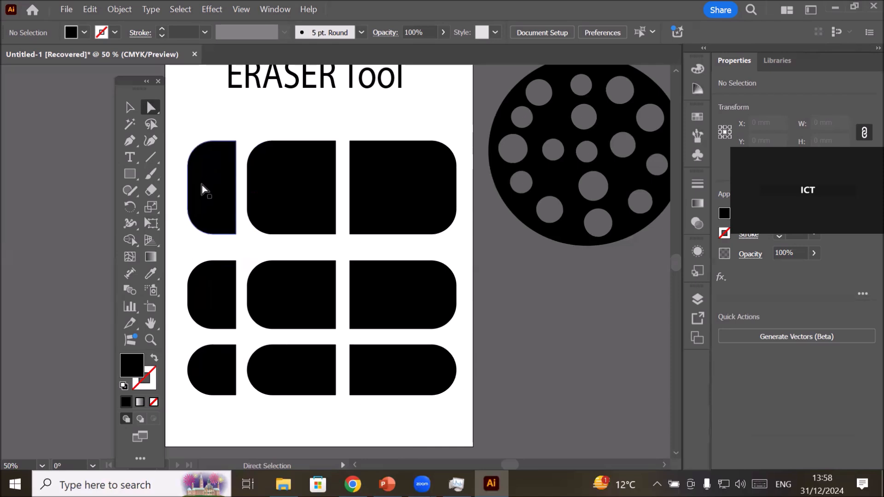
Shift the upper-right block slightly downward and group all nine blocks.
left_click_drag(415, 218, 415, 220)
left_click(421, 434)
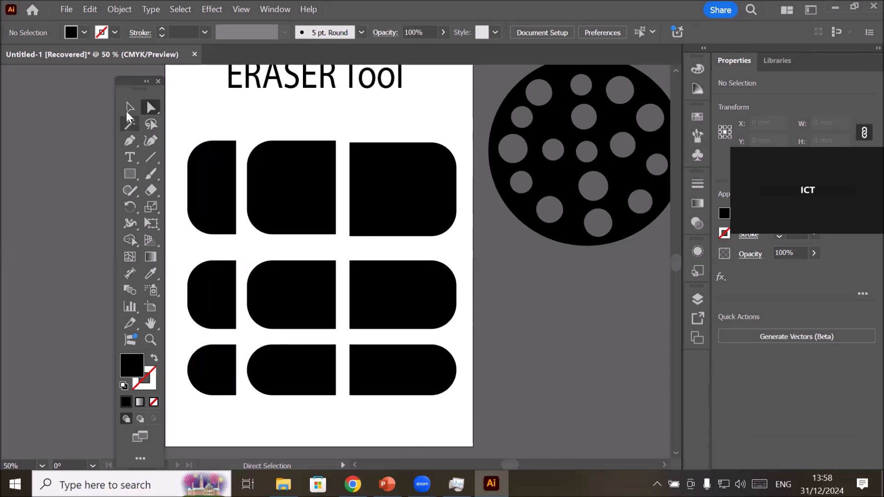
left_click_drag(129, 82, 84, 83)
left_click_drag(173, 133, 470, 414)
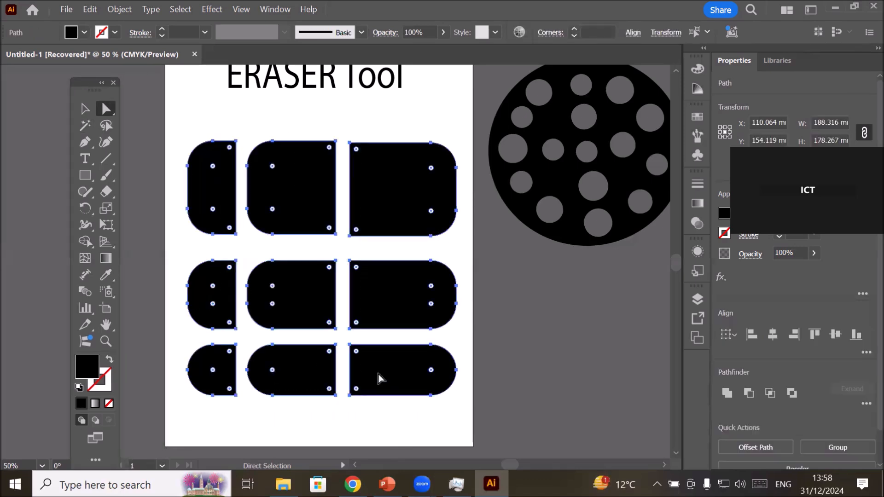
right_click(375, 371)
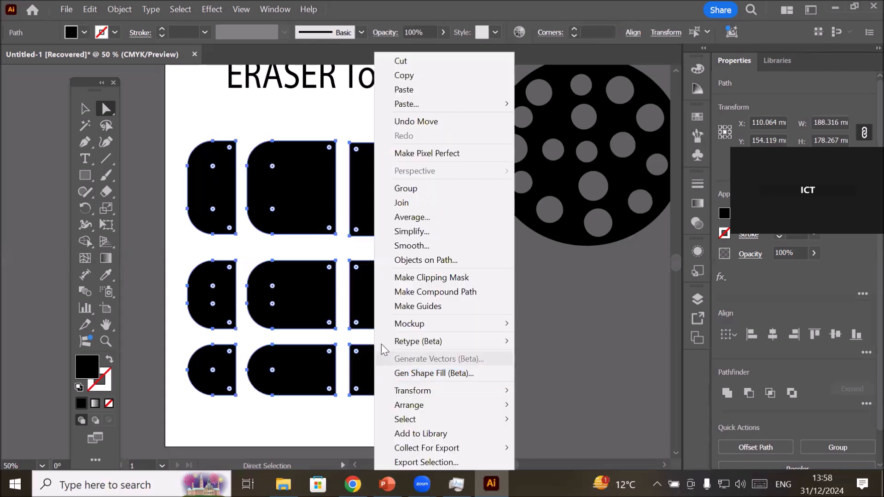
left_click(432, 184)
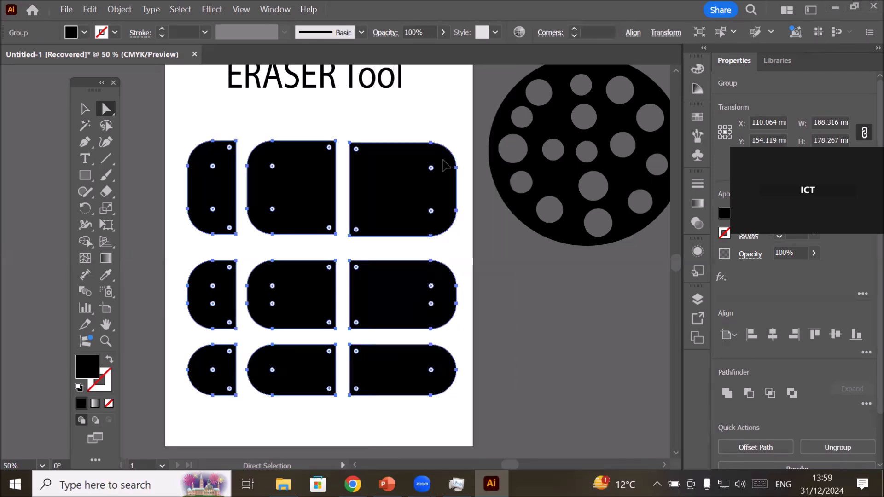
Scale the grouped blocks down to about 104 × 90 mm and move them off the artboard, below the dotted circle.
left_click(443, 129)
left_click(412, 169)
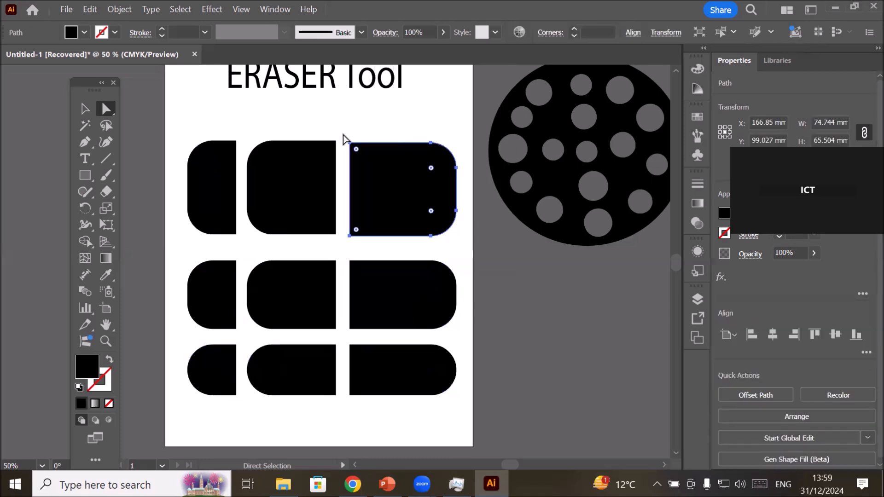
left_click(345, 137)
key("v")
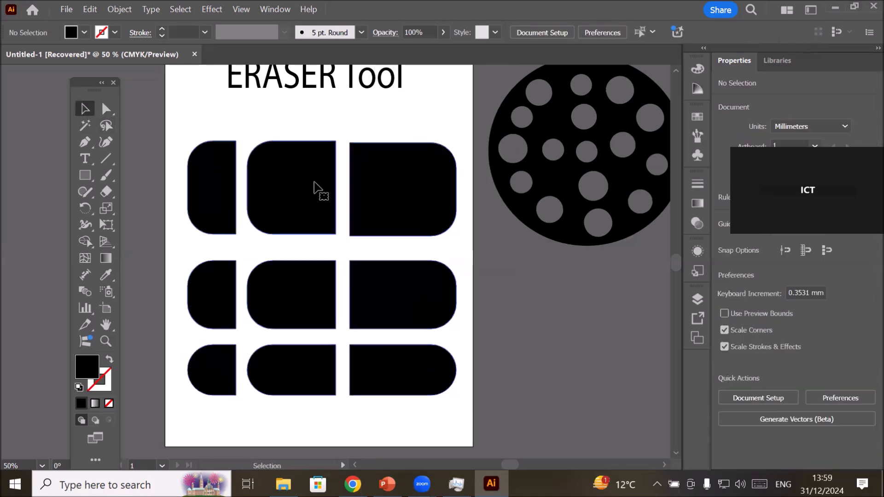
left_click(317, 188)
left_click_drag(457, 140, 335, 267)
left_click_drag(302, 344, 612, 365)
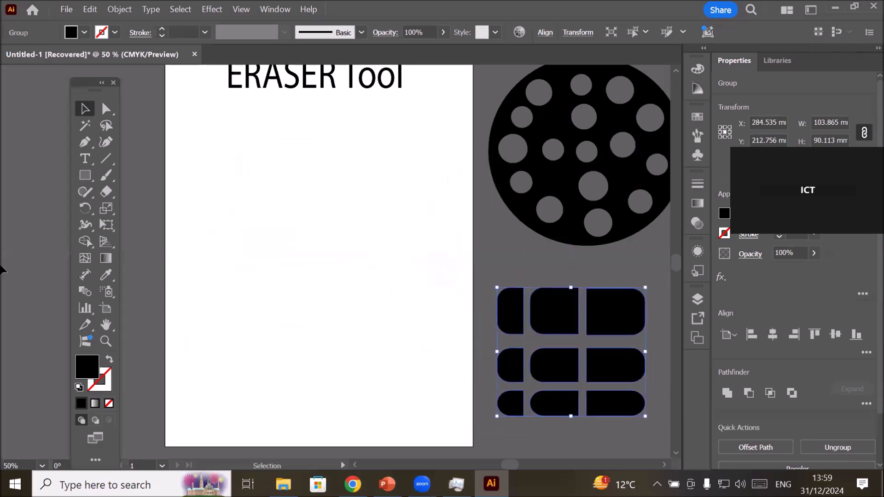
Add the point text "Headline" on the artboard below the ERASER Tool title.
left_click(84, 159)
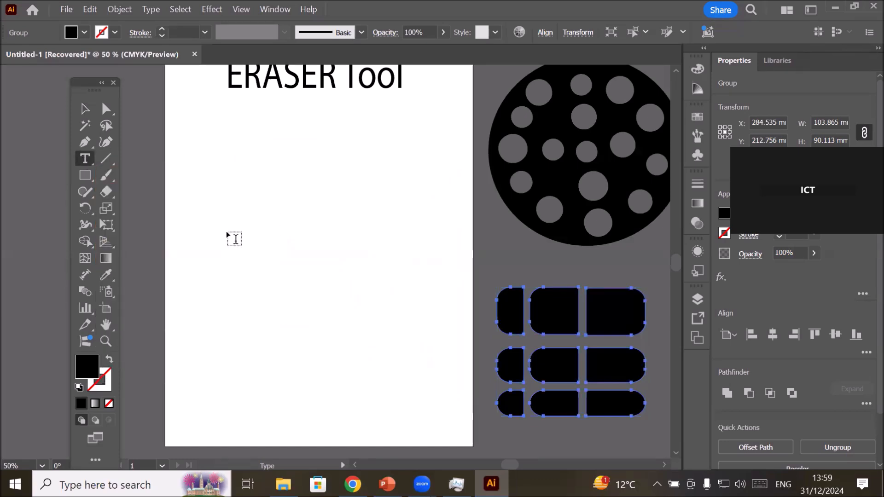
left_click(235, 239)
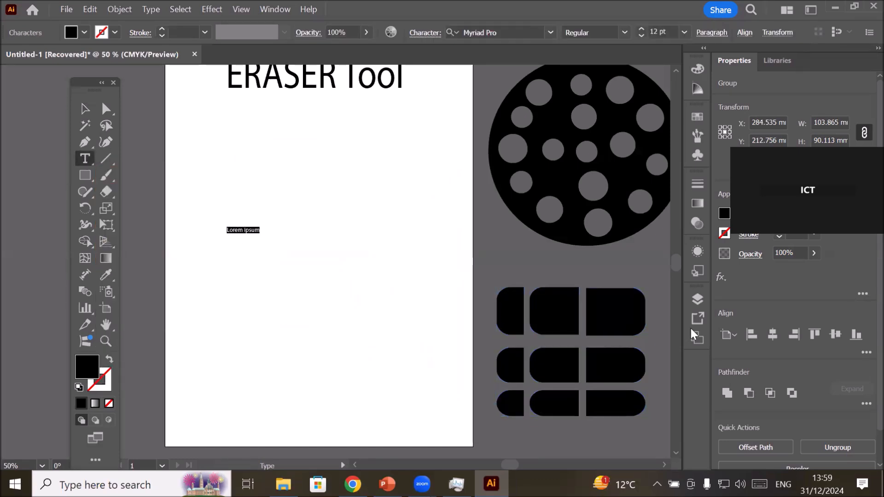
type("Headline")
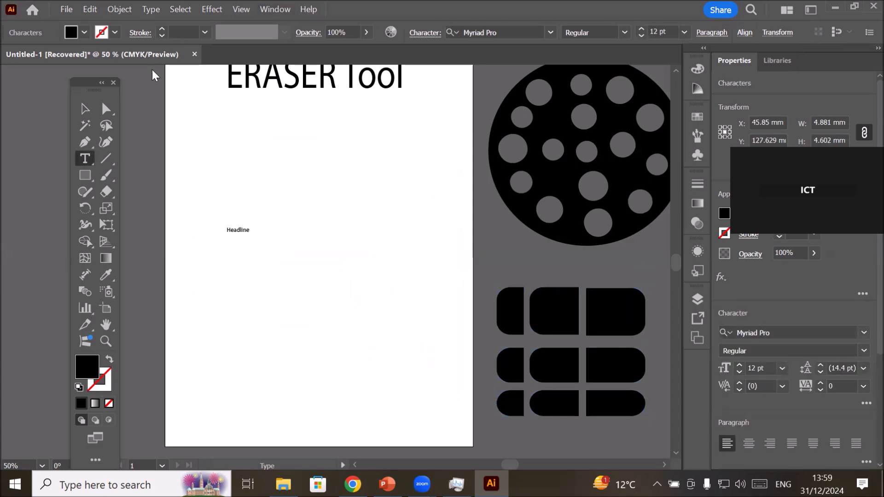
key("Escape")
Enlarge the Headline text to about 151 × 53 mm, shifted slightly up and left, and convert it to outlines.
left_click_drag(253, 235, 443, 302)
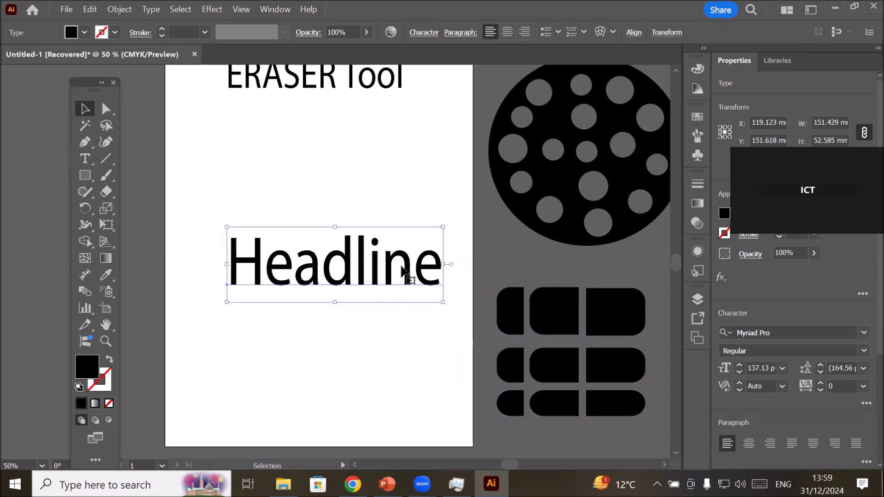
left_click_drag(405, 263, 385, 221)
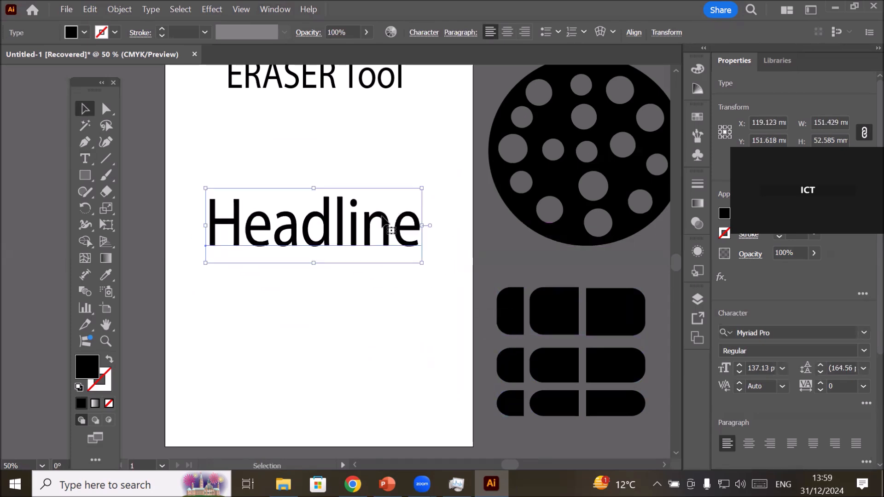
right_click(383, 217)
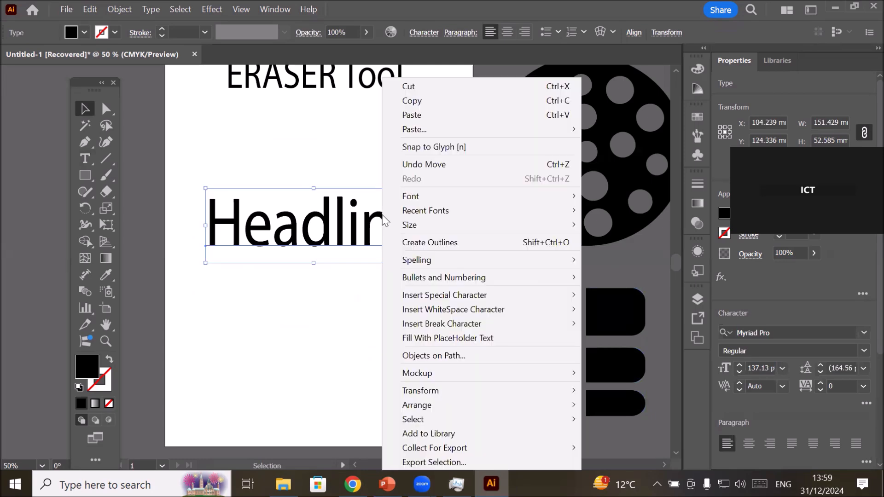
left_click(427, 244)
Shrink the Eraser tip and erase the upper right stem of the "H" and the letters "ad" from Headline.
scroll(382, 272, "up", 1)
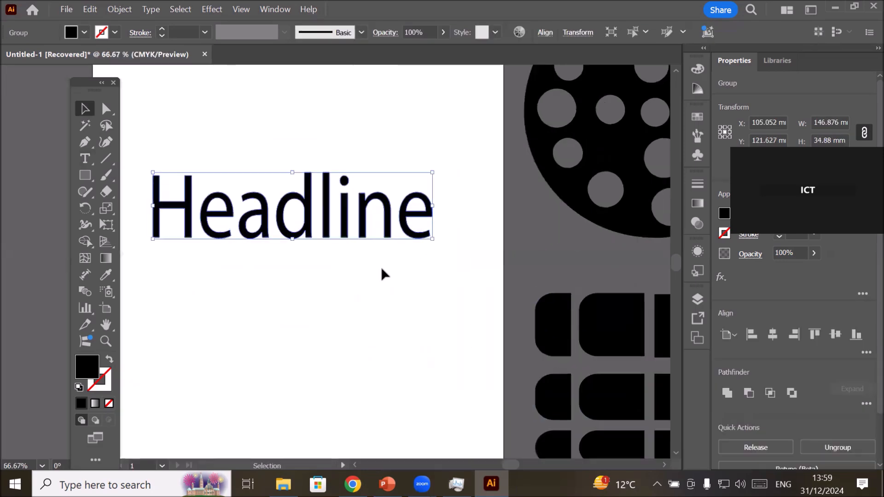
left_click(106, 191)
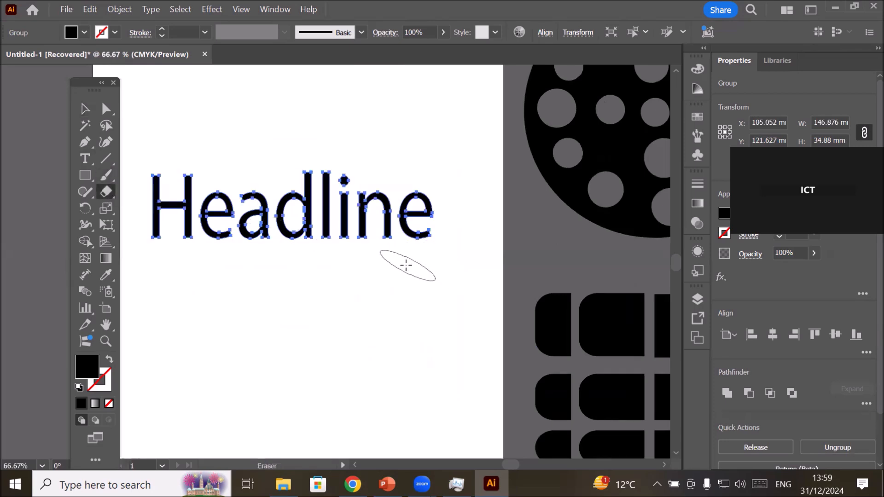
key("bracketleft")
key("bracketleft")
key("bracketleft")
key("bracketleft")
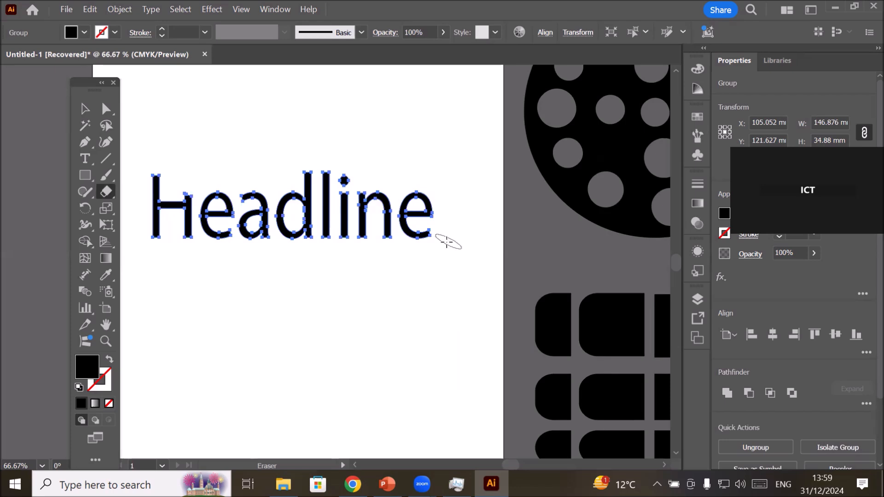
left_click_drag(298, 172, 300, 175)
mouse_move(256, 184)
left_mouse_down()
mouse_move(245, 230)
mouse_move(252, 242)
mouse_move(280, 190)
mouse_move(293, 204)
mouse_move(307, 193)
mouse_move(306, 178)
mouse_move(296, 230)
mouse_move(272, 217)
left_mouse_up()
left_click_drag(271, 250, 305, 357)
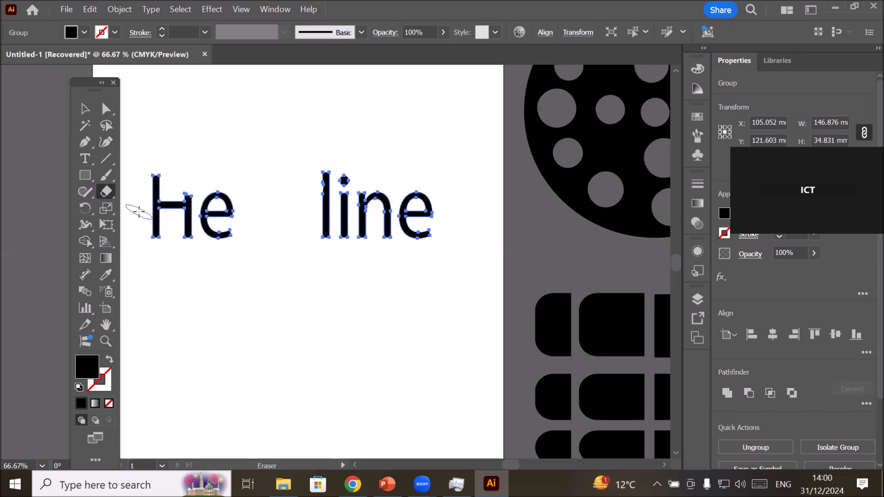
Erase two horizontal strips across the lower half of the remaining Headline letters.
mouse_move(133, 214)
left_mouse_down()
mouse_move(443, 232)
mouse_move(457, 218)
left_mouse_up()
left_click_drag(132, 231, 454, 225)
left_click(84, 109)
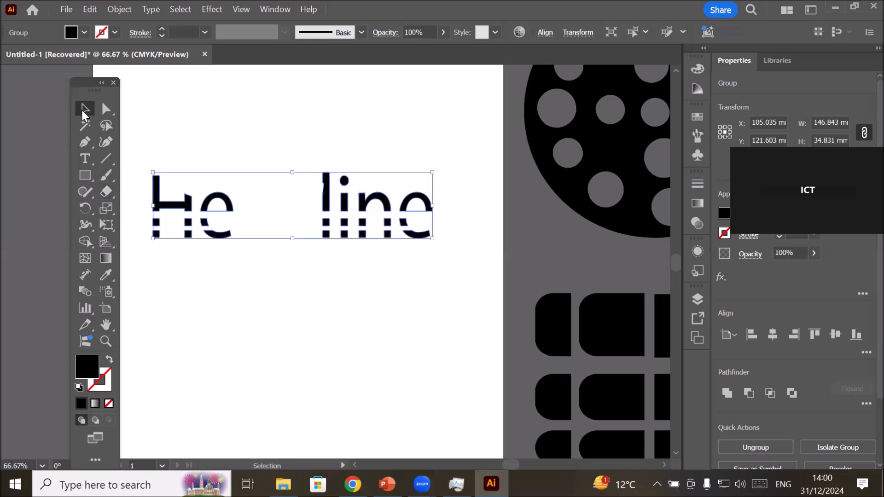
left_click(216, 315)
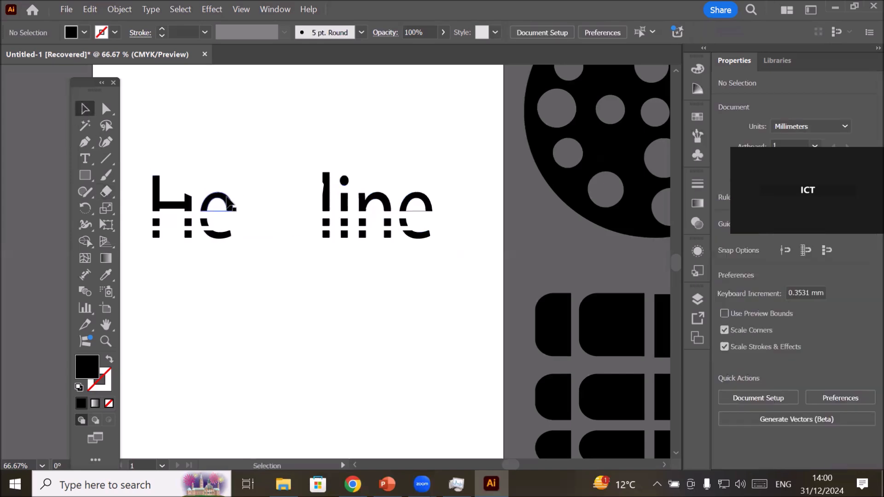
left_click_drag(134, 164, 238, 269)
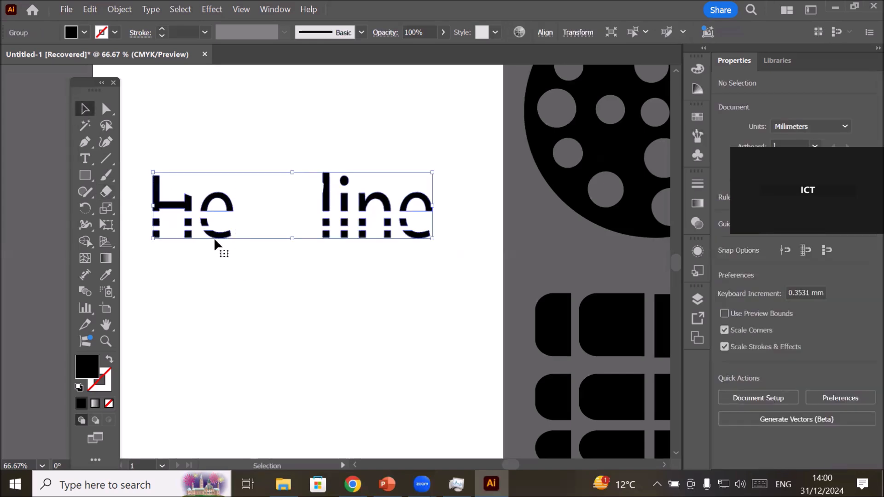
left_click(213, 271)
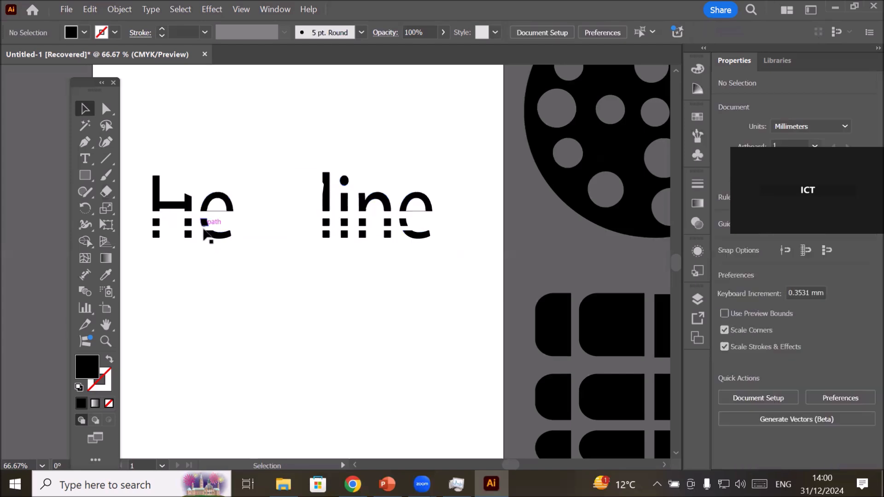
left_click(212, 234)
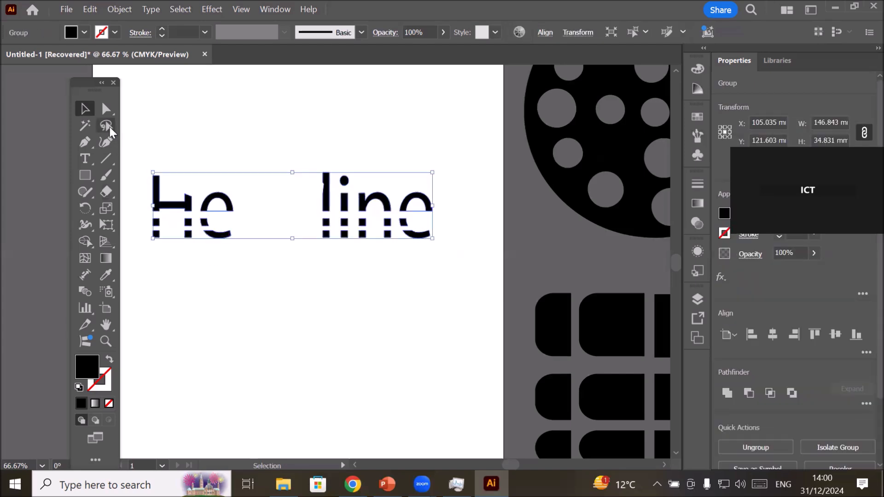
Directly select all pieces of the letters "He" and move them right, close to "line".
left_click(107, 113)
left_click_drag(147, 156, 264, 272)
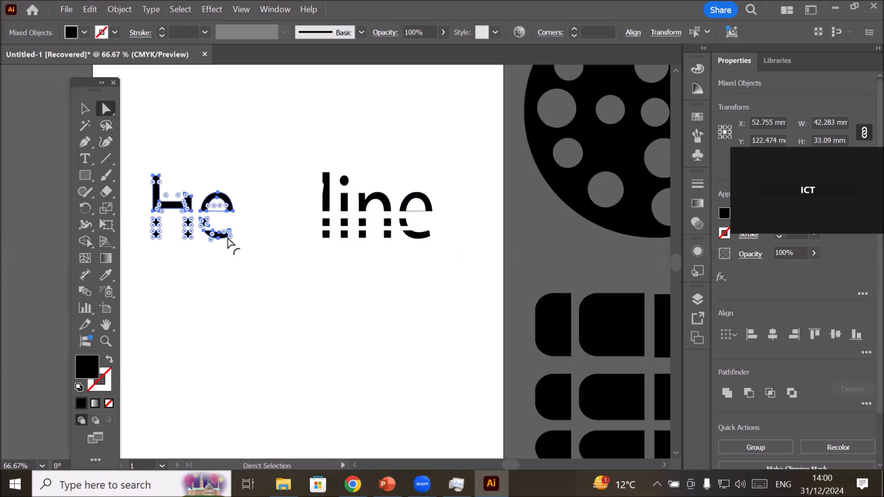
left_click_drag(228, 240, 298, 246)
left_click(318, 326)
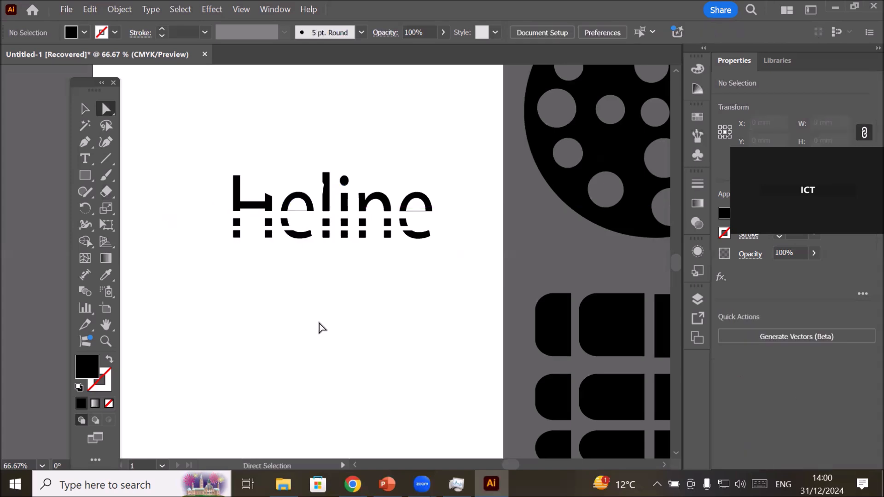
Fill the upper pieces of the sliced lettering with bright red.
left_click_drag(196, 156, 442, 209)
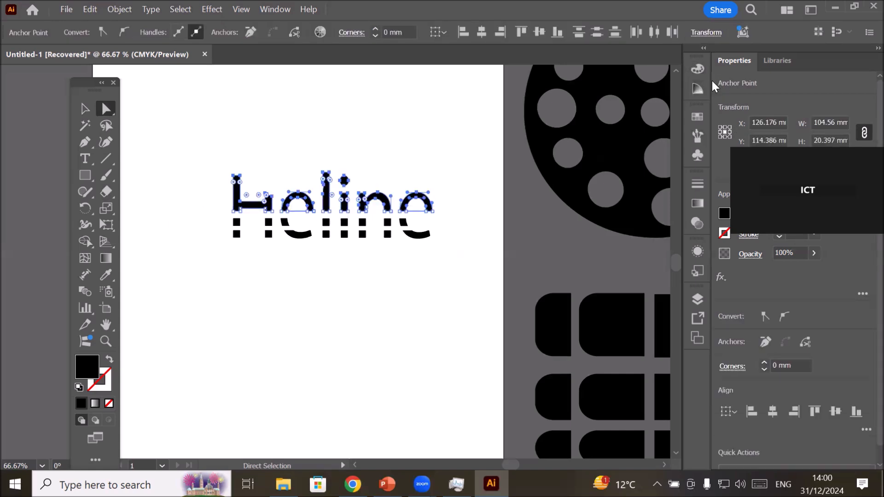
left_click(724, 214)
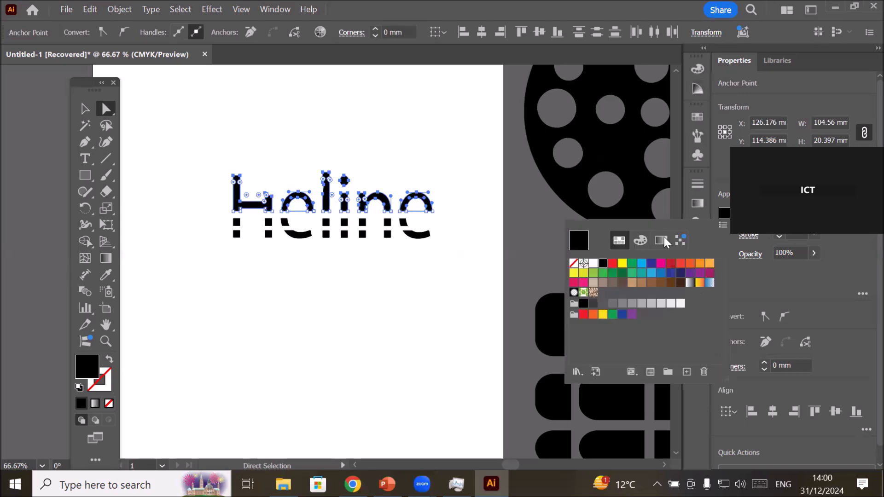
left_click(613, 263)
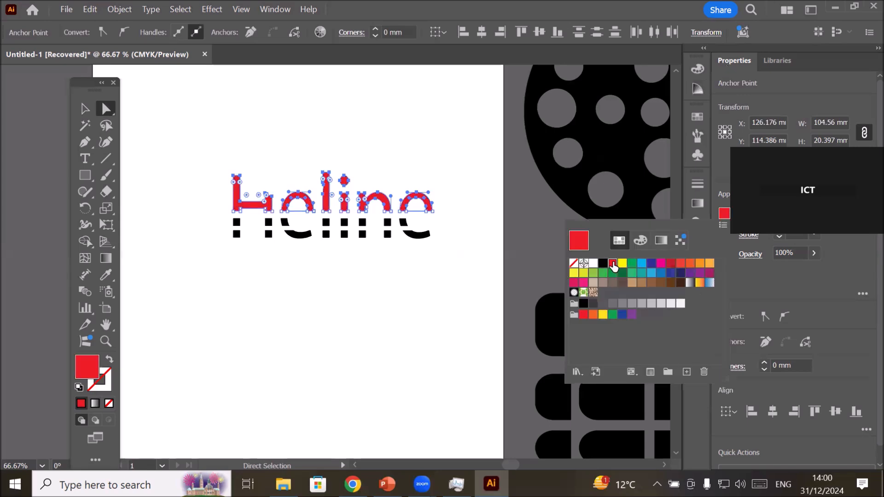
left_click(210, 236)
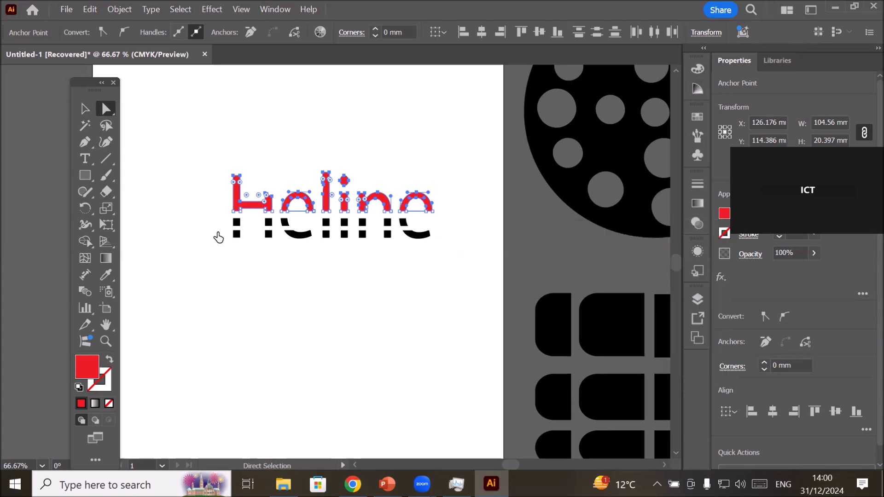
Fill the lowest row of pieces of the sliced lettering with dark red.
left_click_drag(203, 230, 459, 257)
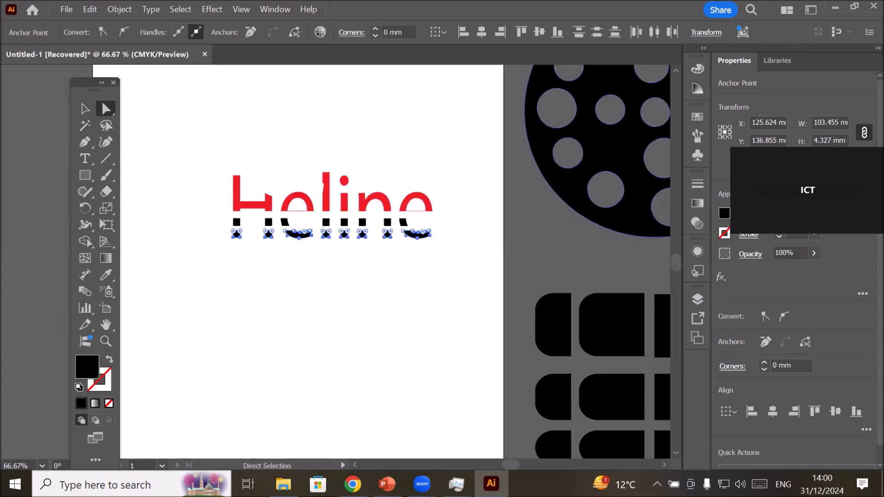
left_click(725, 214)
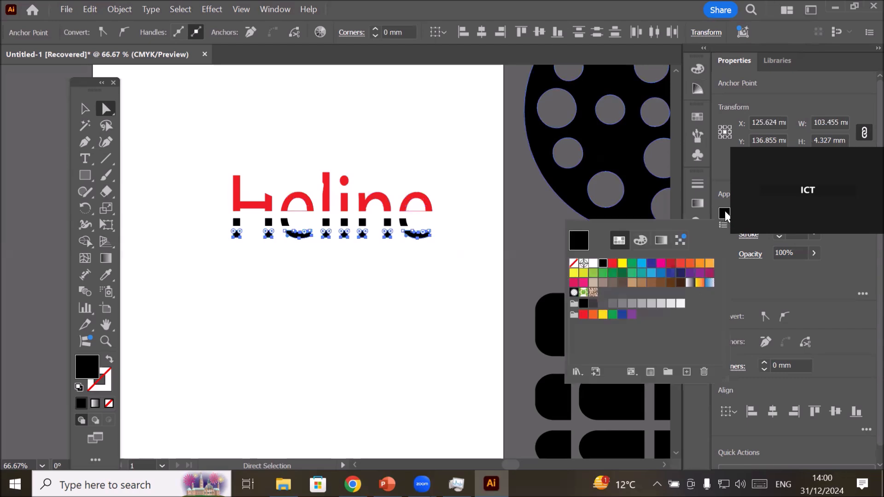
left_click(671, 263)
left_click(397, 283)
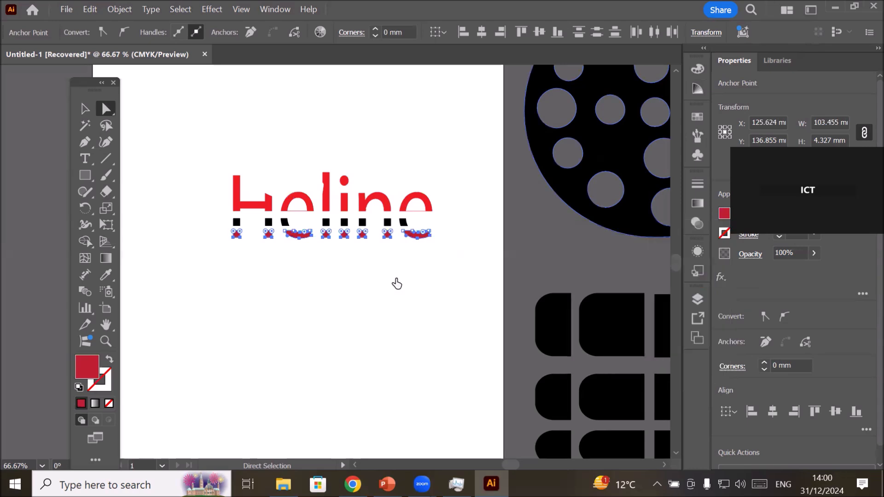
left_click(396, 284)
scroll(451, 249, "up", 1)
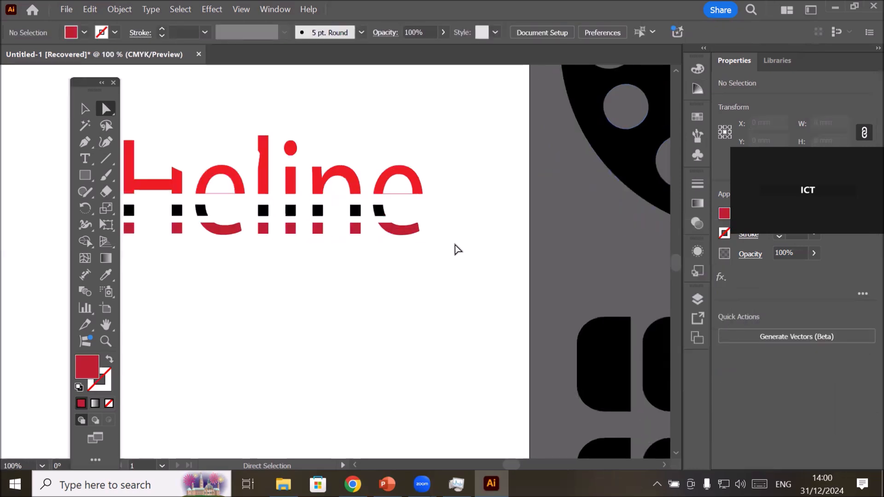
scroll(458, 246, "down", 1)
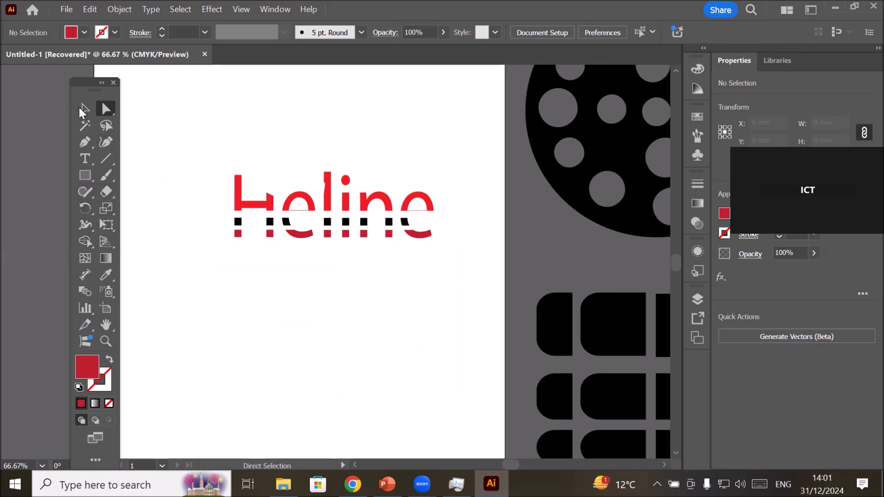
Move the whole sliced lettering off the artboard onto the dotted circle.
left_click(85, 109)
left_click_drag(184, 150, 471, 249)
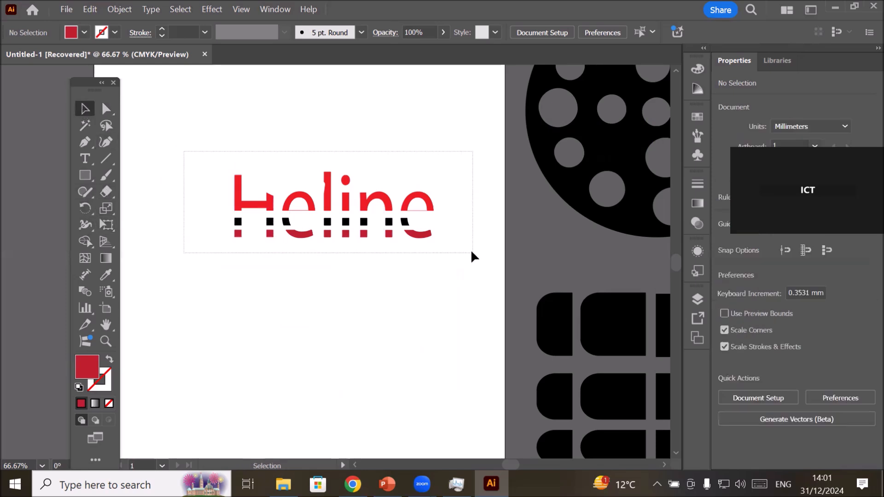
left_click_drag(410, 241, 656, 198)
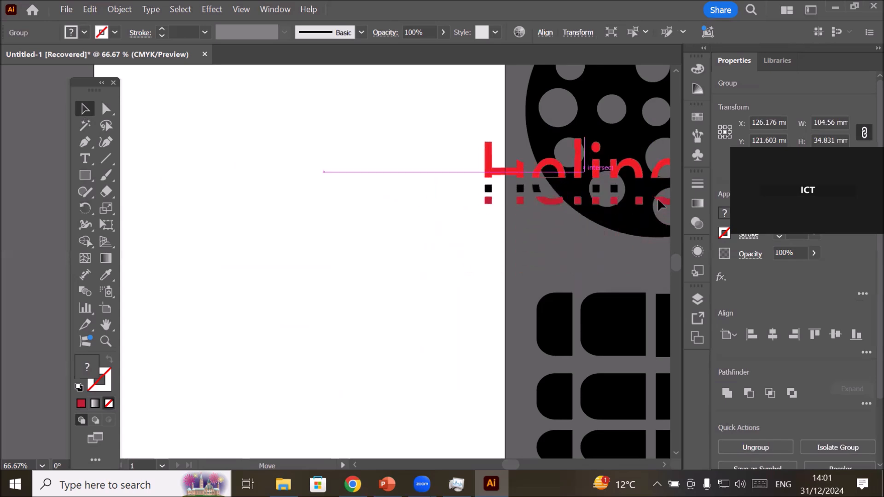
Draw a dark red hexagon about 170 × 150 mm on the emptied artboard with the Polygon tool.
left_click(84, 175)
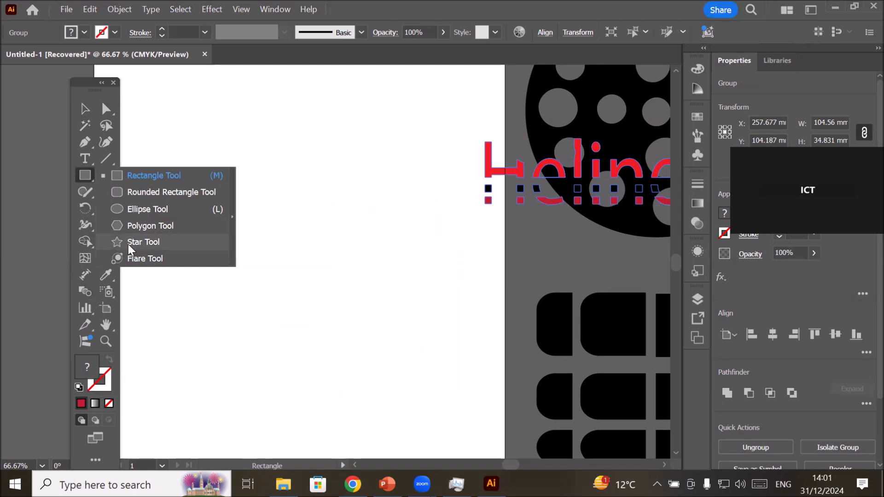
left_click(135, 224)
left_click_drag(168, 164, 253, 302)
key("v")
left_click_drag(248, 241, 339, 302)
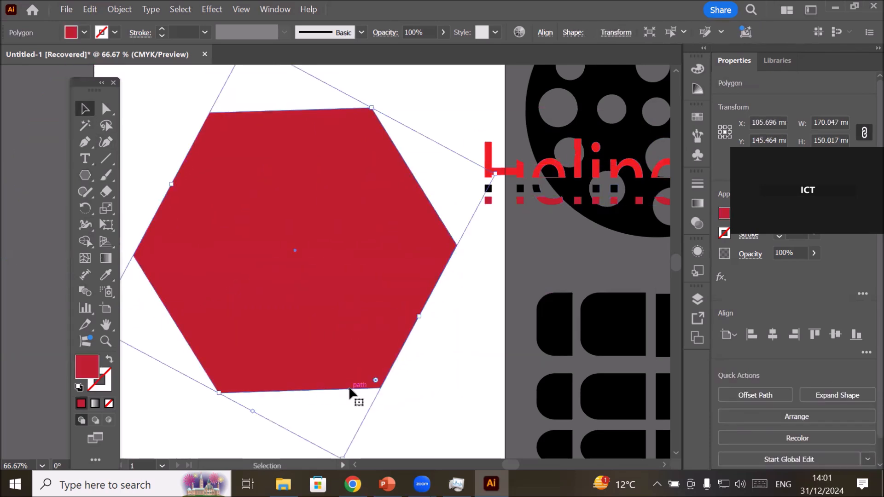
Reset the Eraser tool options to their defaults and set the tip size to 64 pt.
double_click(103, 188)
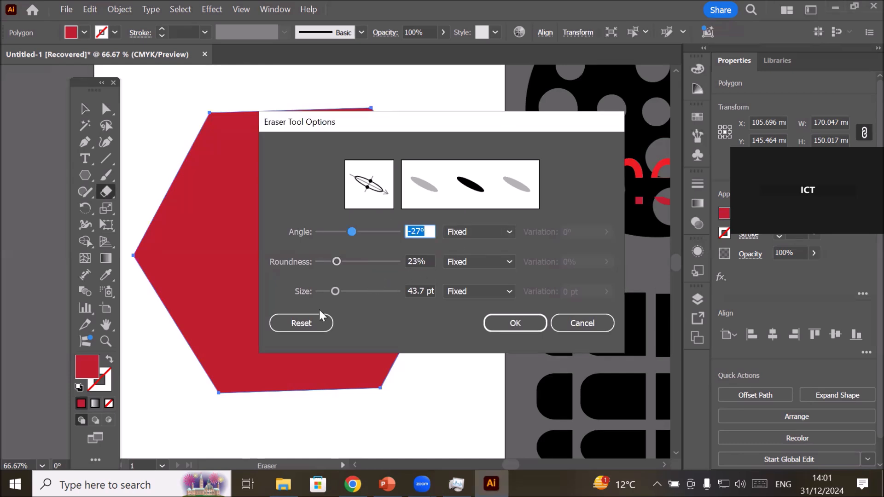
left_click(295, 323)
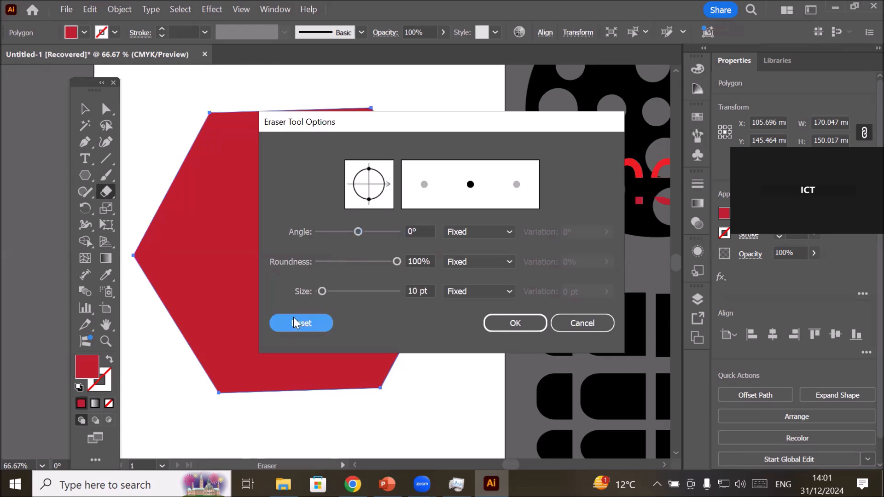
left_click(425, 231)
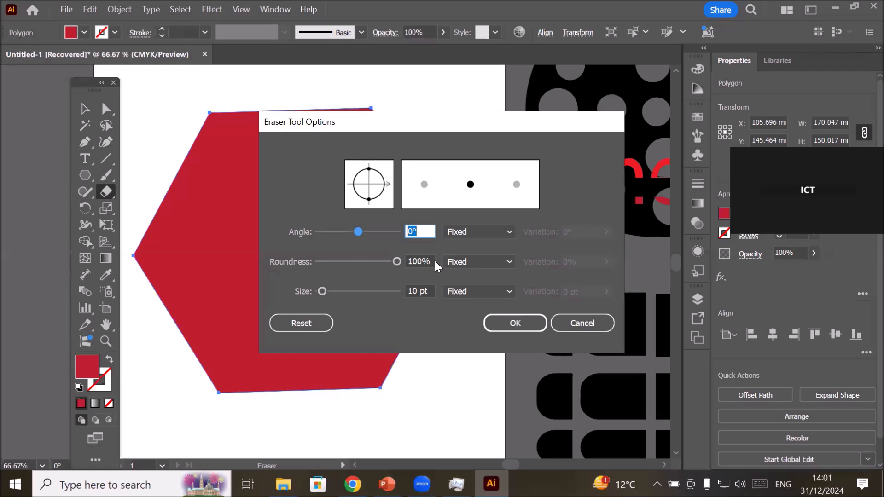
left_click(410, 291)
double_click(413, 291)
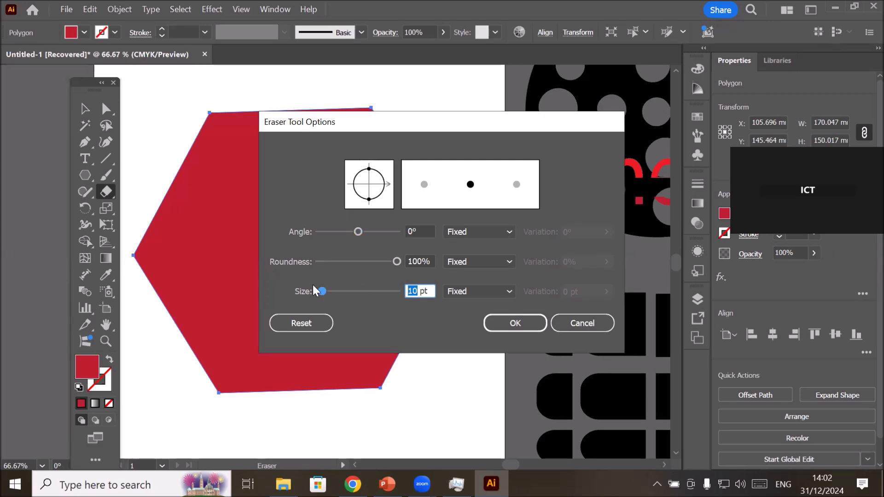
left_click_drag(321, 291, 341, 290)
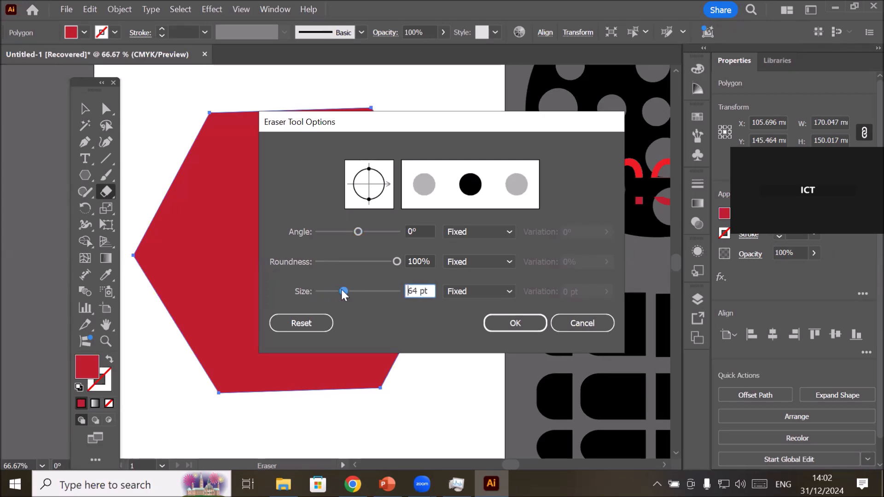
Set the eraser tip's roundness to 63% and its angle to 34°.
left_click(396, 261)
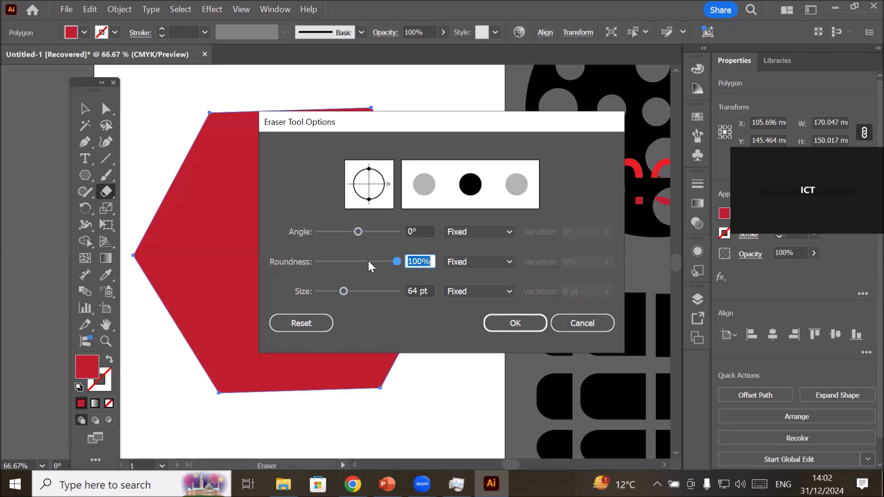
left_click(365, 261)
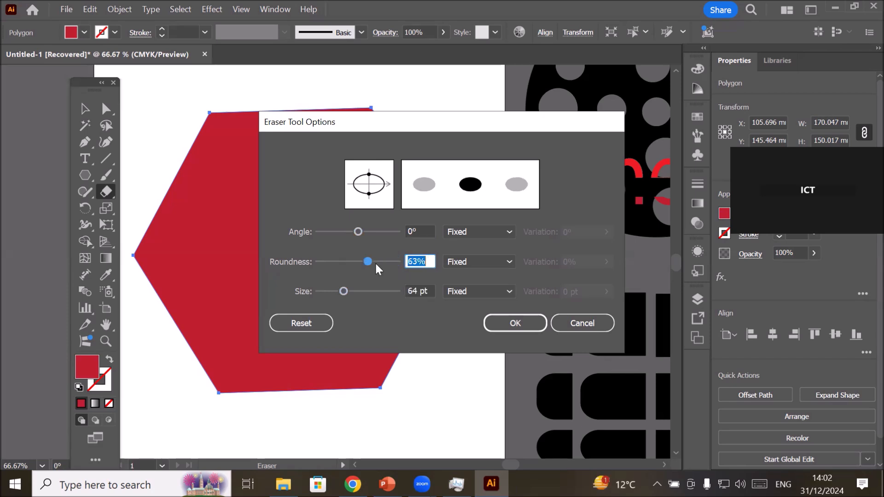
mouse_move(358, 232)
left_mouse_down()
mouse_move(342, 231)
mouse_move(374, 231)
mouse_move(365, 231)
left_mouse_up()
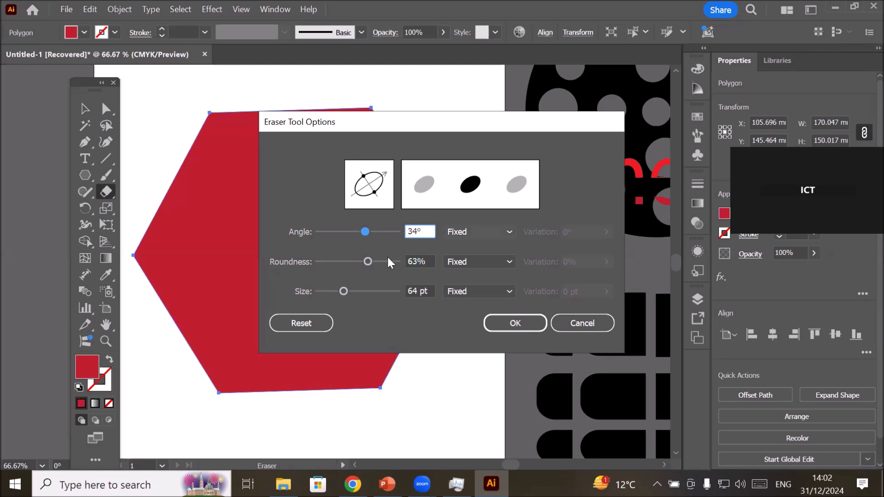
Make the eraser tip's angle Random with a 10° variation and set the base angle to 35°.
left_click(509, 231)
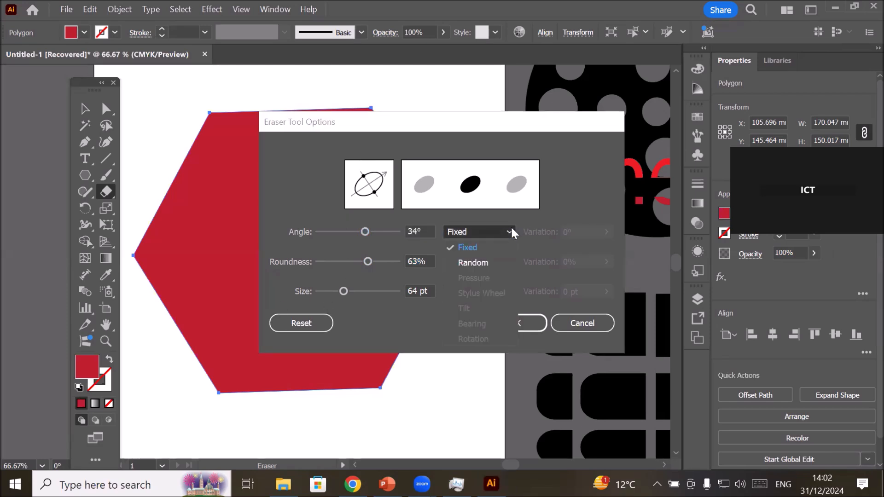
left_click(485, 258)
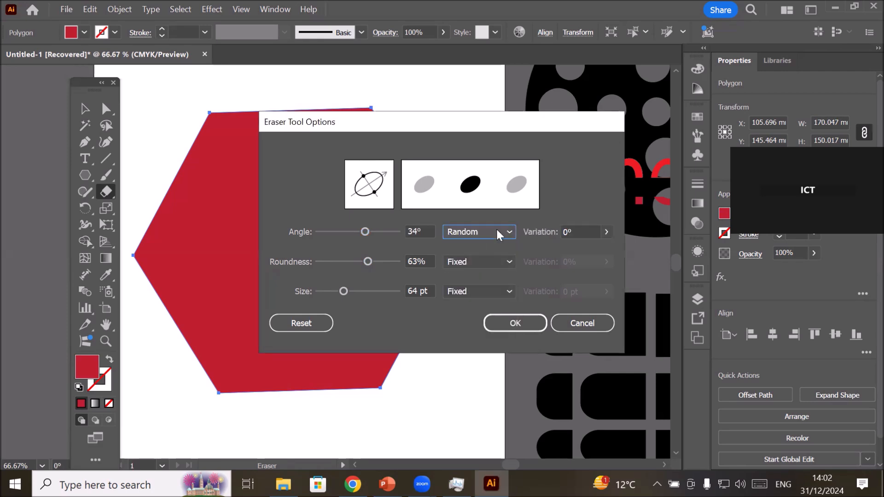
left_click(606, 232)
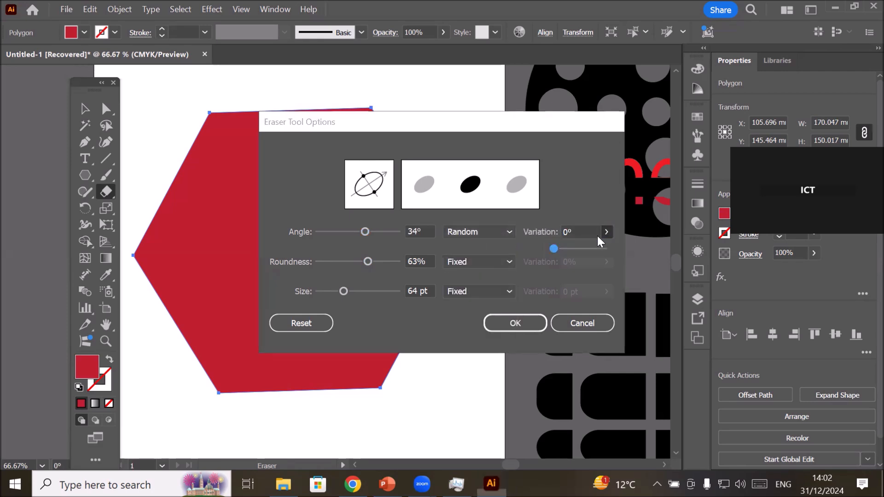
left_click(562, 232)
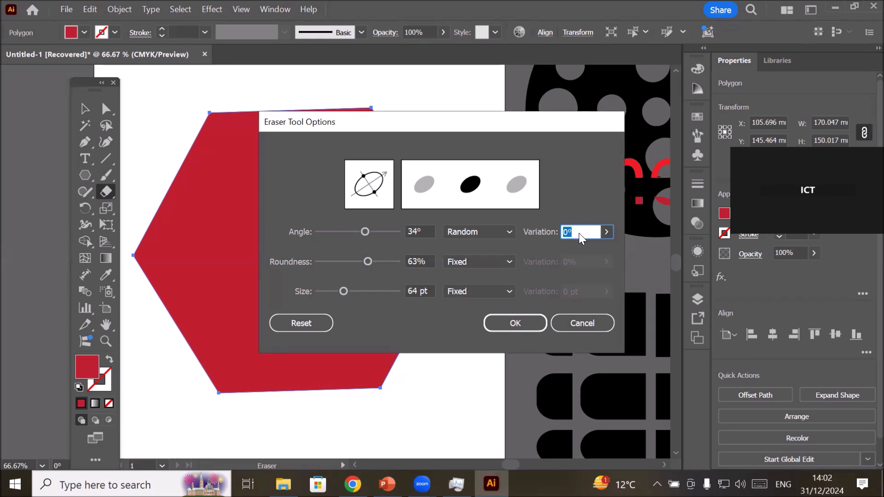
type("3")
scroll(575, 231, "up", 5)
scroll(575, 231, "down", 1)
left_click(423, 231)
scroll(423, 231, "up", 1)
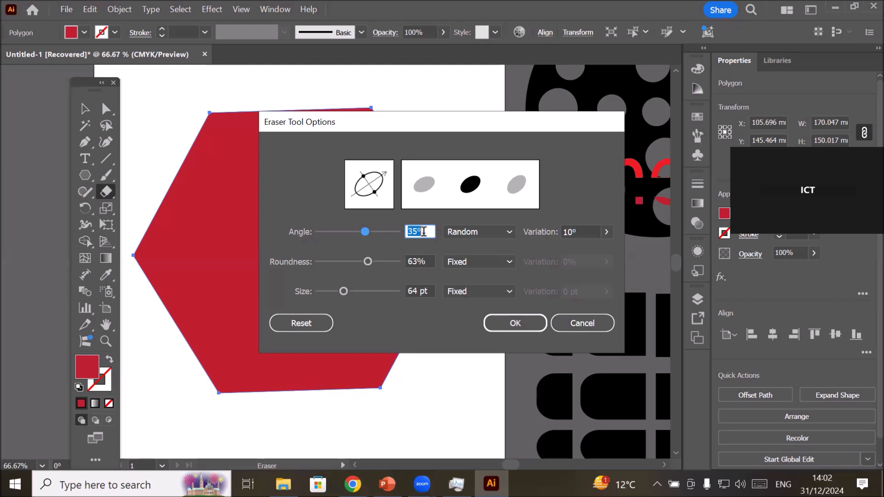
left_click(431, 232)
Make the eraser tip's roundness Random with a 20% variation.
left_click(423, 261)
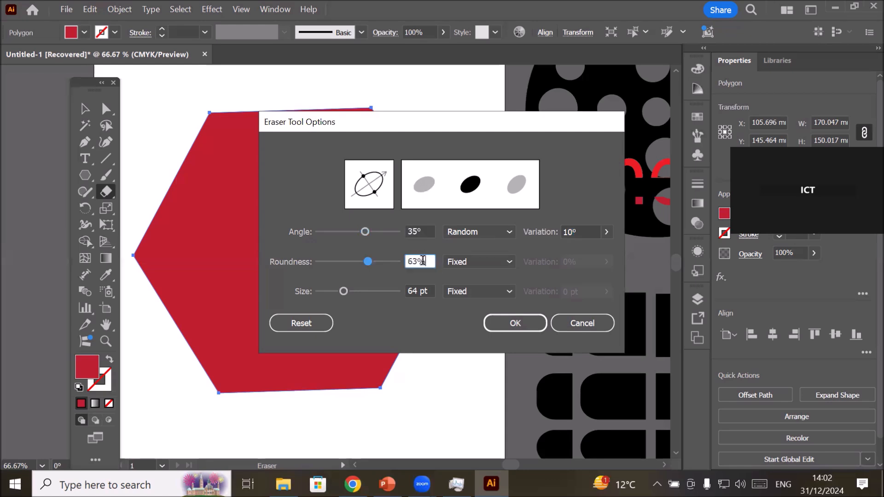
left_click(507, 260)
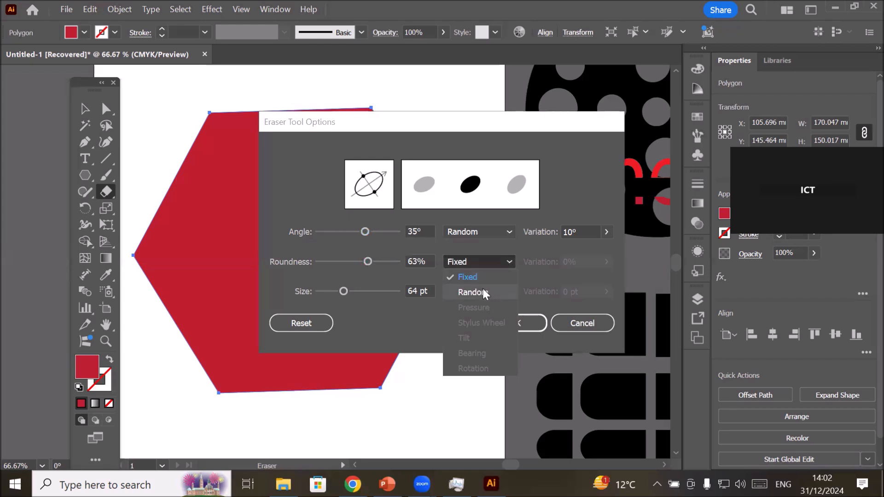
left_click(481, 289)
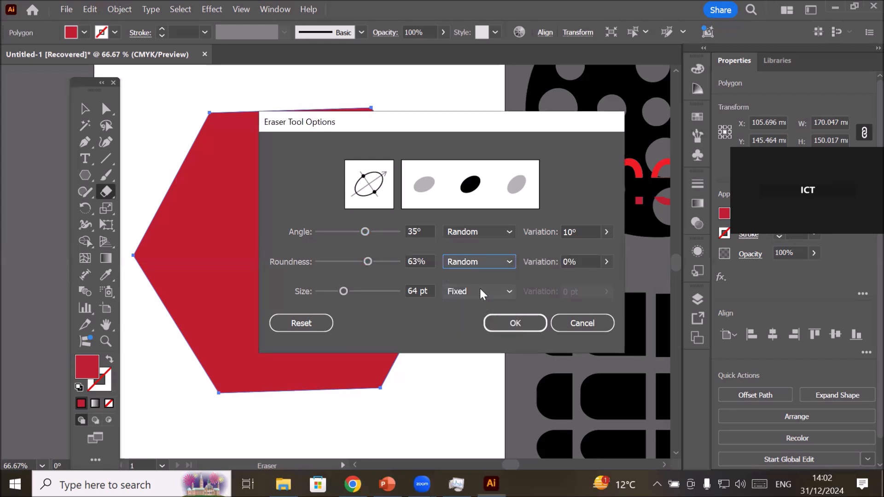
left_click(587, 262)
scroll(583, 267, "up", 4)
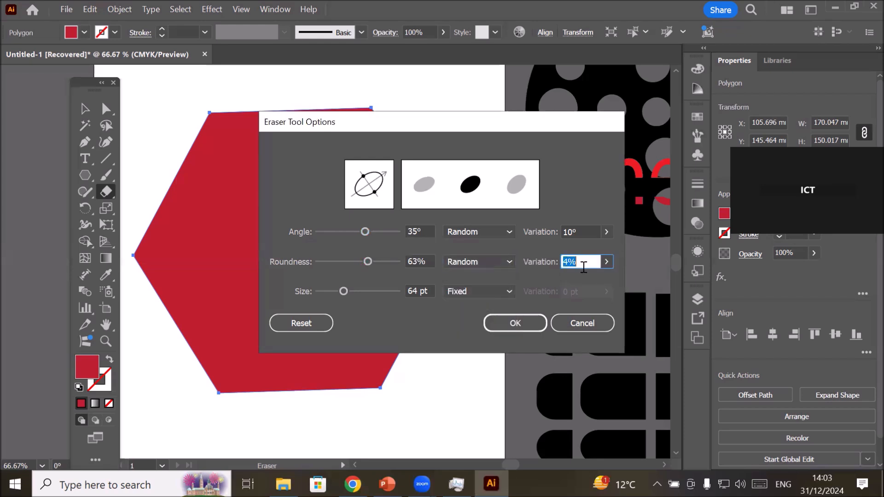
scroll(584, 262, "up", 3)
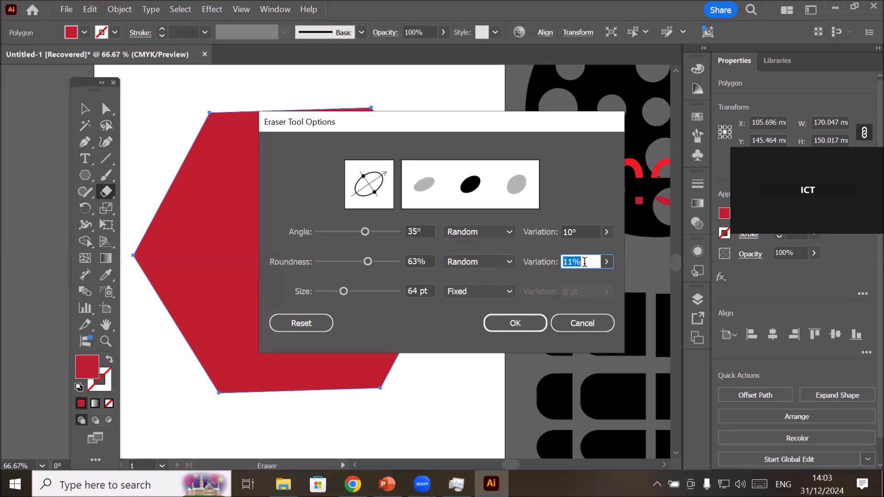
scroll(583, 261, "up", 3)
scroll(584, 261, "up", 1)
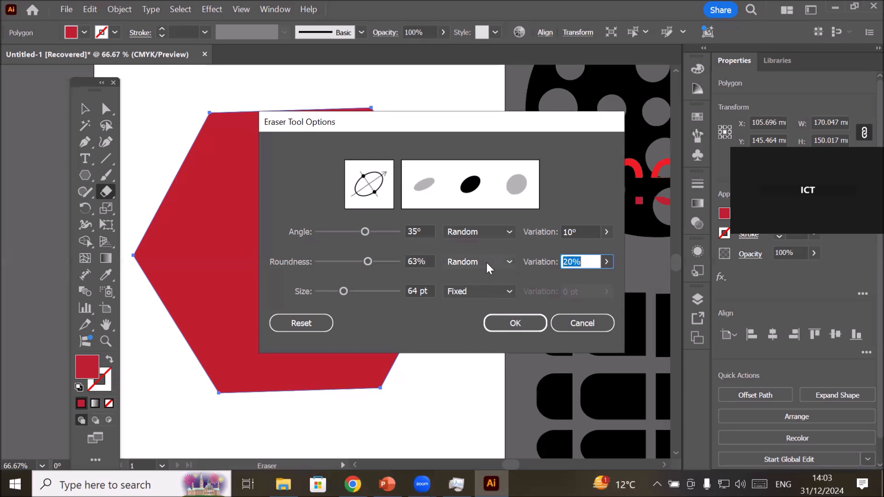
left_click(419, 261)
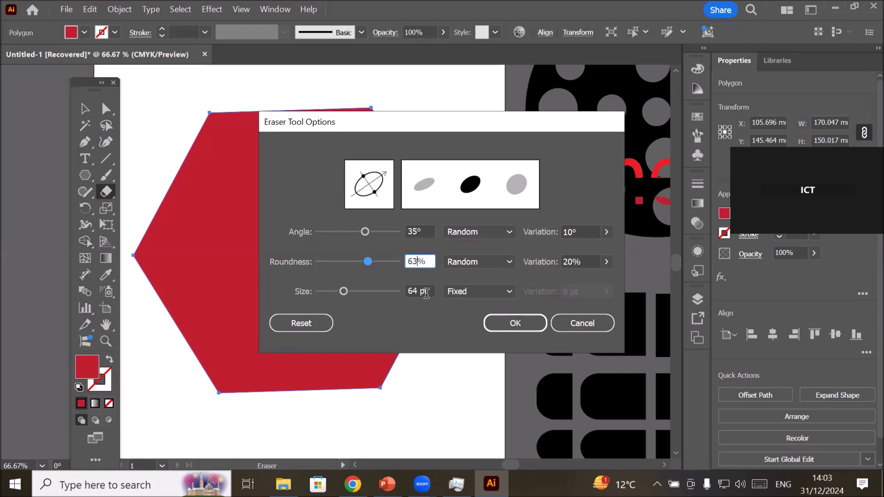
Make the eraser tip's size Random with a 10 pt variation and apply the eraser options.
left_click(497, 300)
left_click(492, 318)
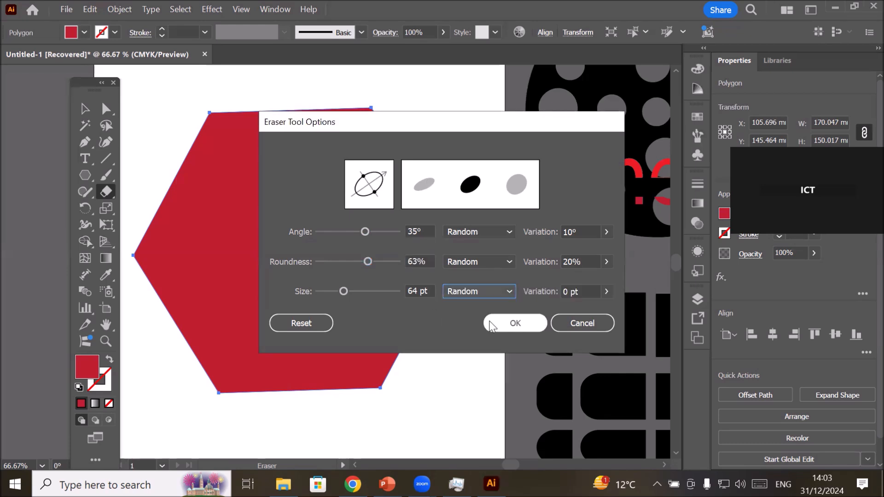
left_click(606, 291)
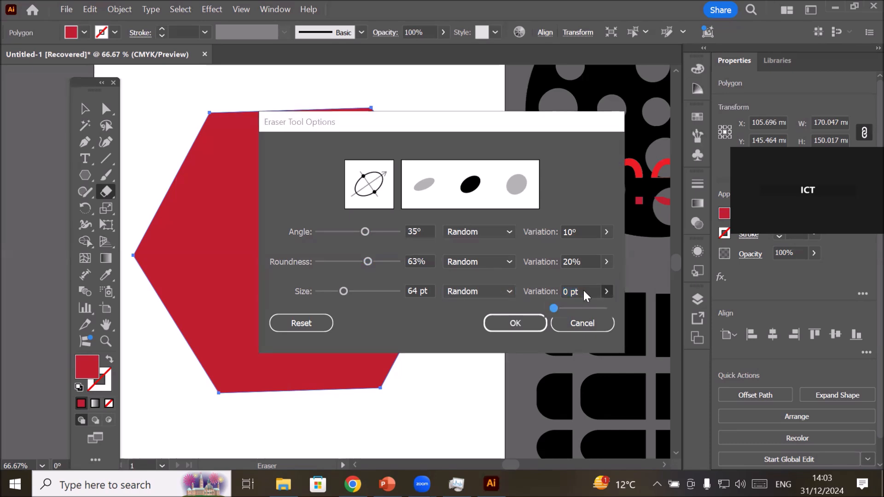
left_click(570, 291)
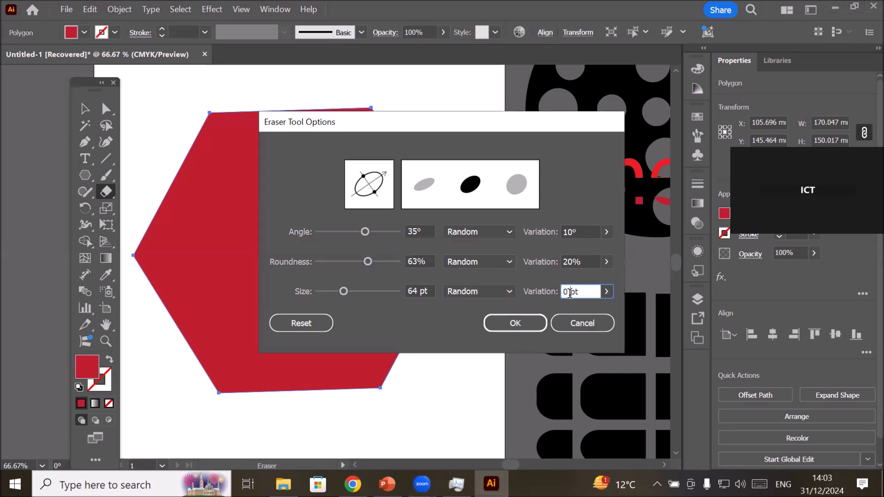
scroll(569, 291, "up", 6)
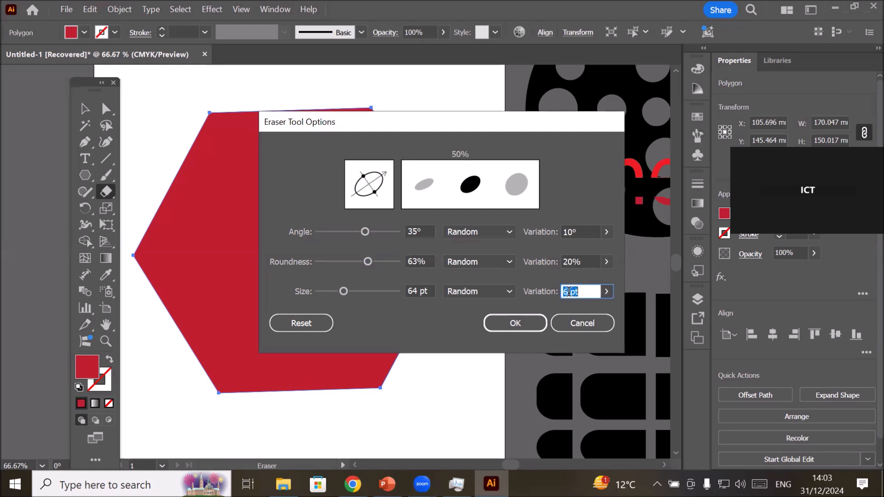
scroll(569, 291, "up", 1)
left_click(420, 292)
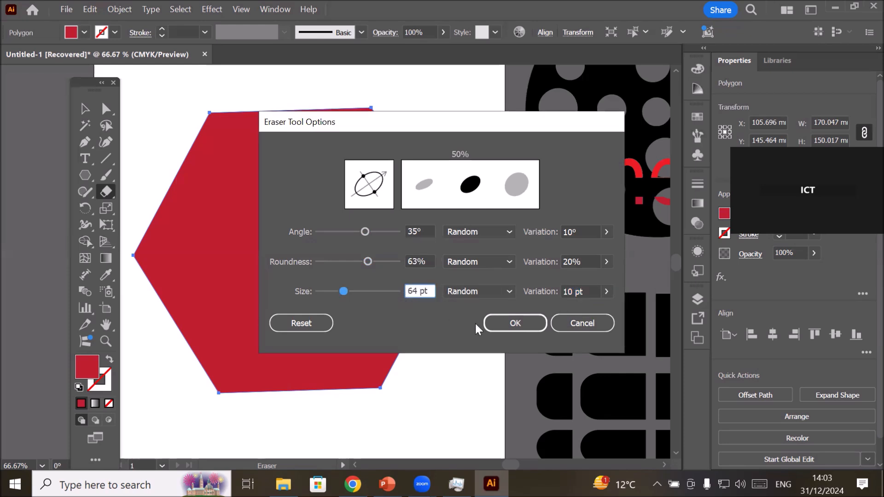
left_click(498, 328)
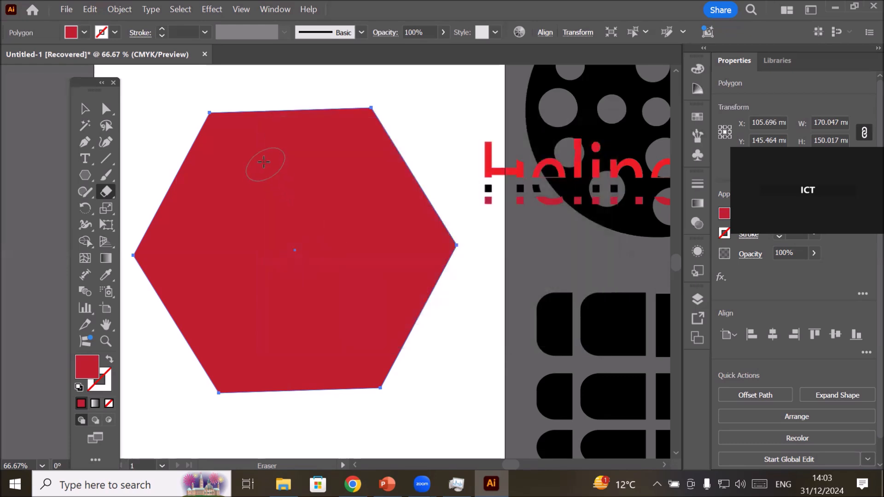
Punch rows of separate, randomly varying elliptical holes across the whole red hexagon with the Eraser.
left_click(223, 154)
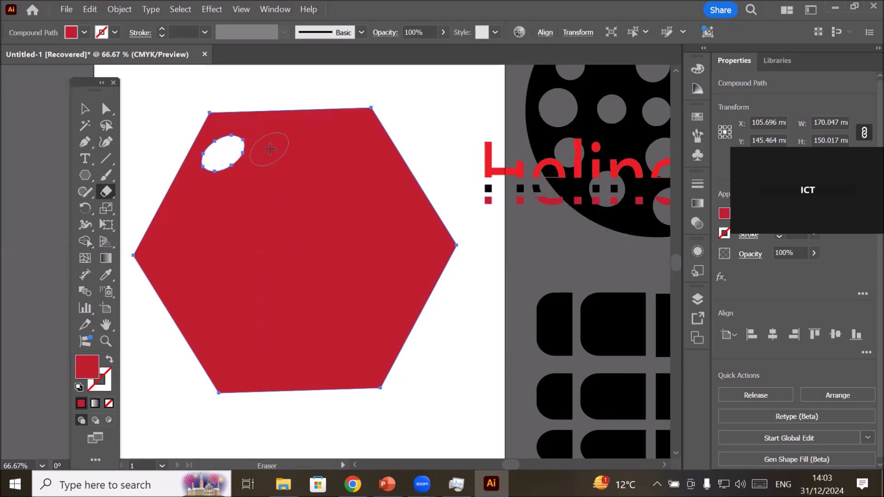
left_click(274, 152)
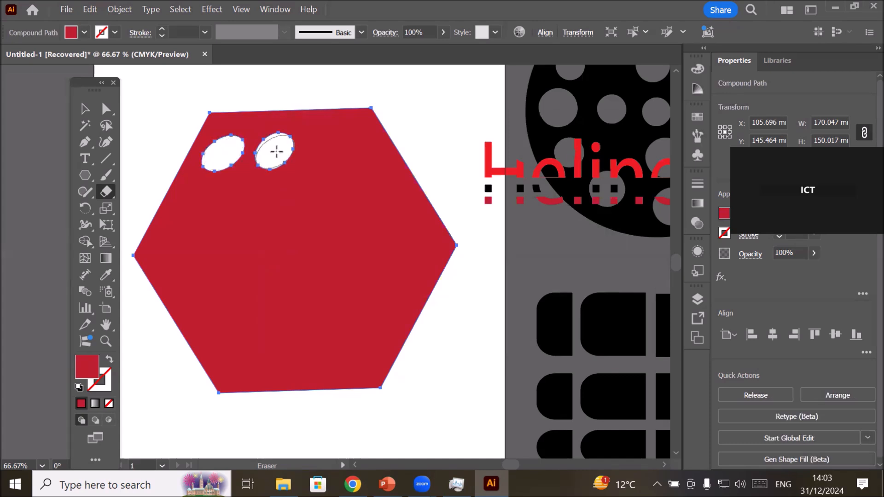
left_click(328, 150)
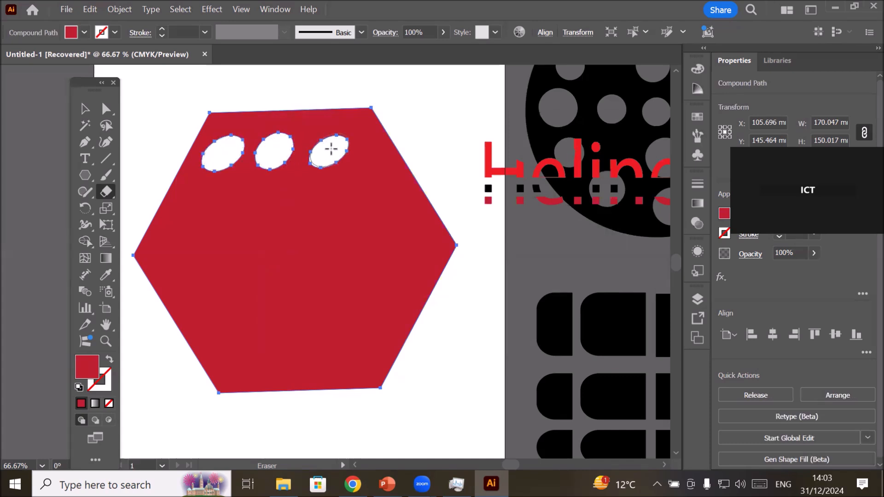
left_click(187, 211)
left_click(245, 205)
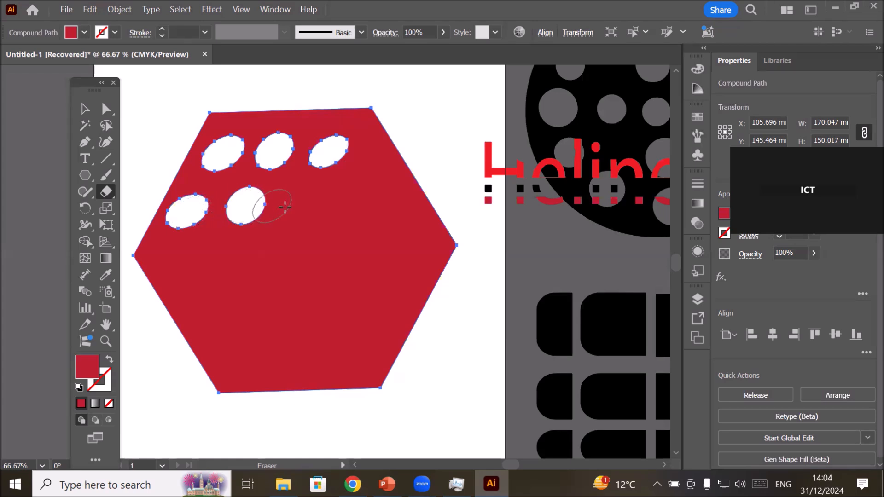
left_click(301, 208)
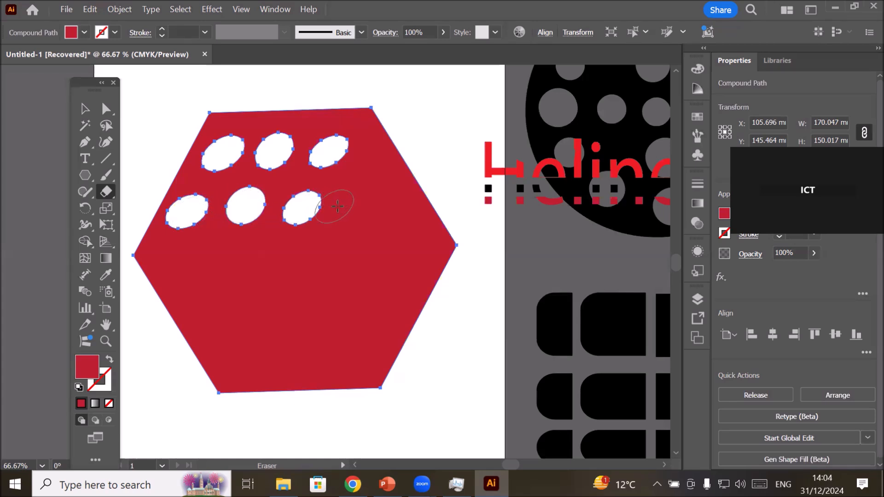
left_click(361, 201)
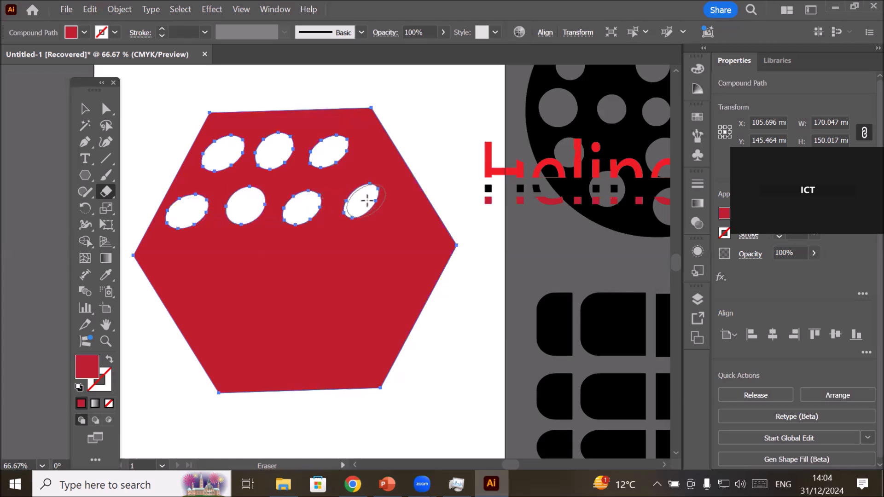
left_click(197, 262)
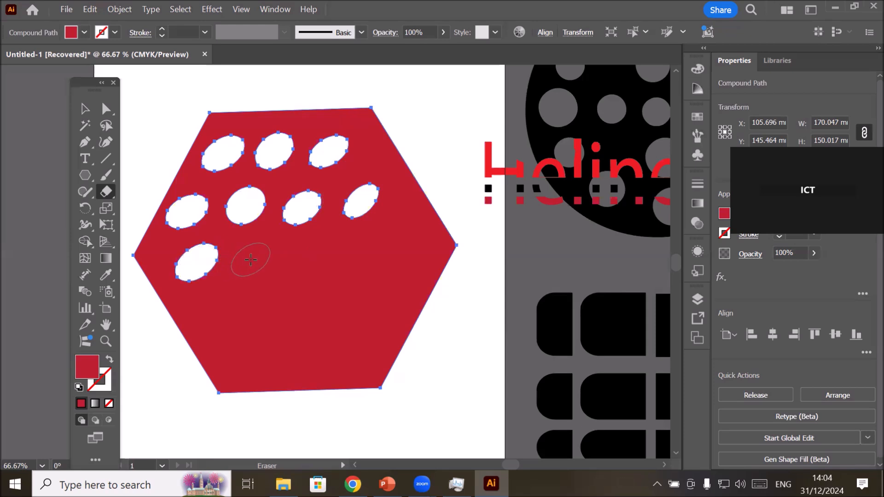
left_click(250, 260)
left_click(304, 258)
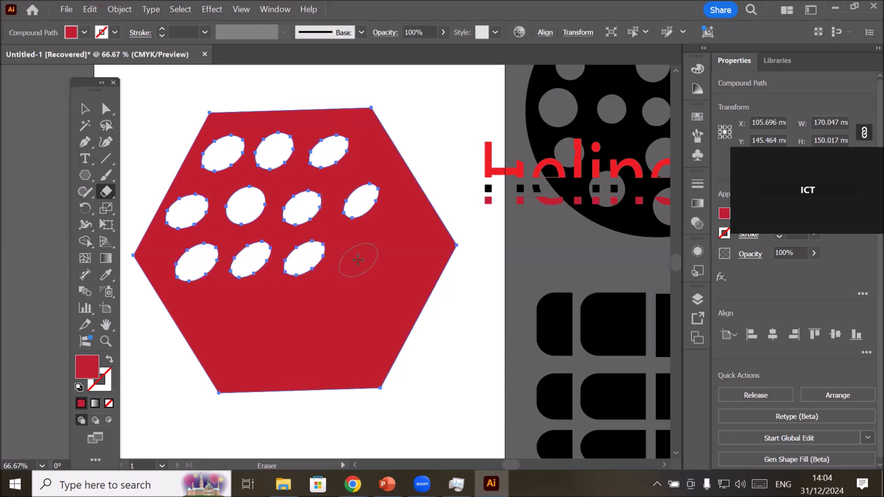
left_click(353, 257)
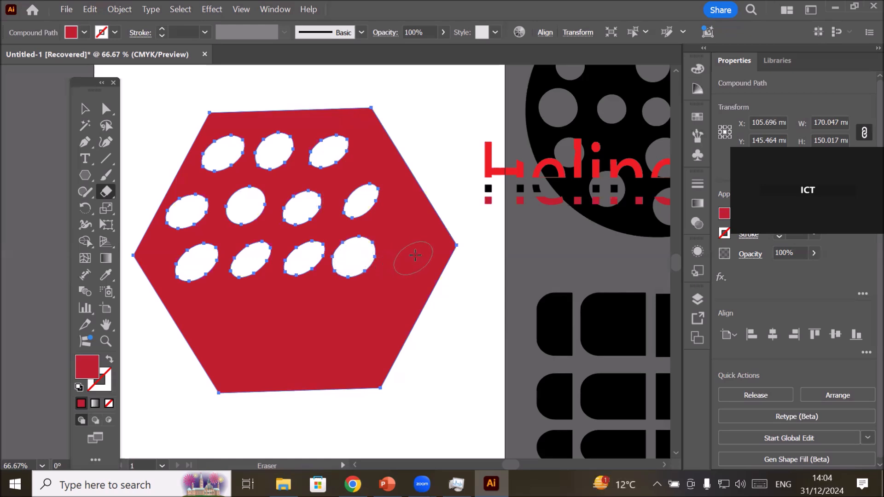
left_click(413, 256)
left_click(211, 325)
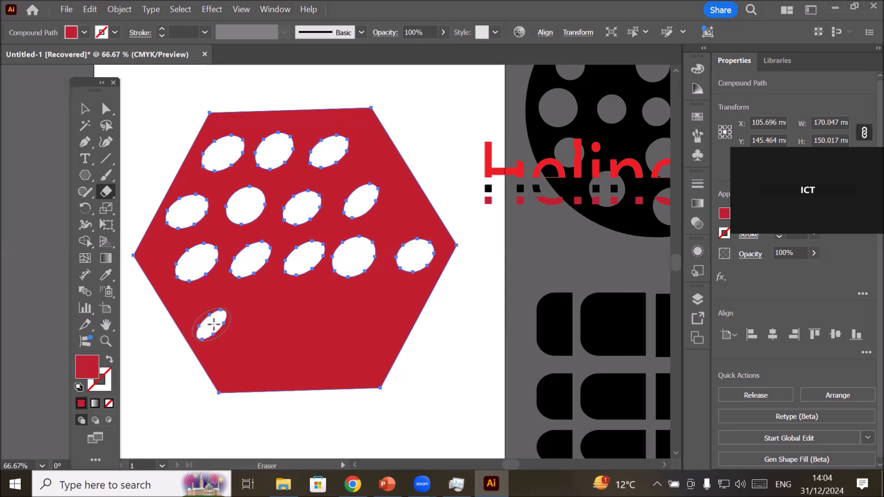
left_click(256, 323)
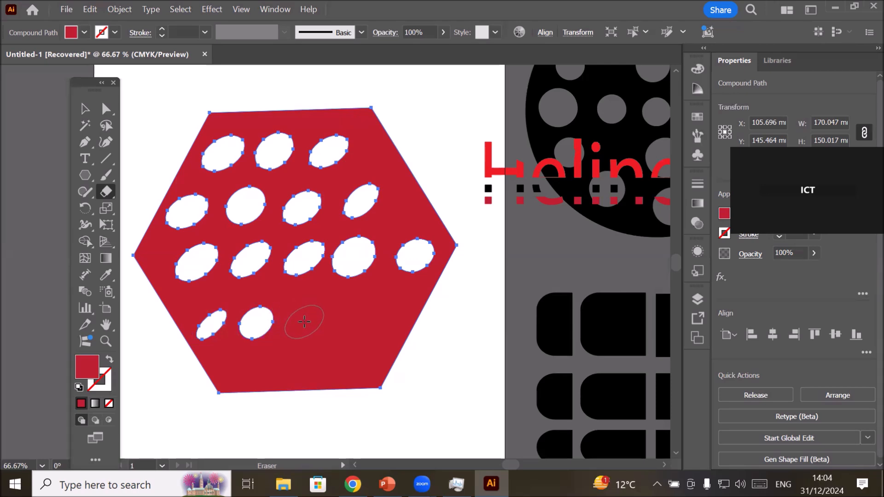
left_click(303, 322)
left_click(350, 323)
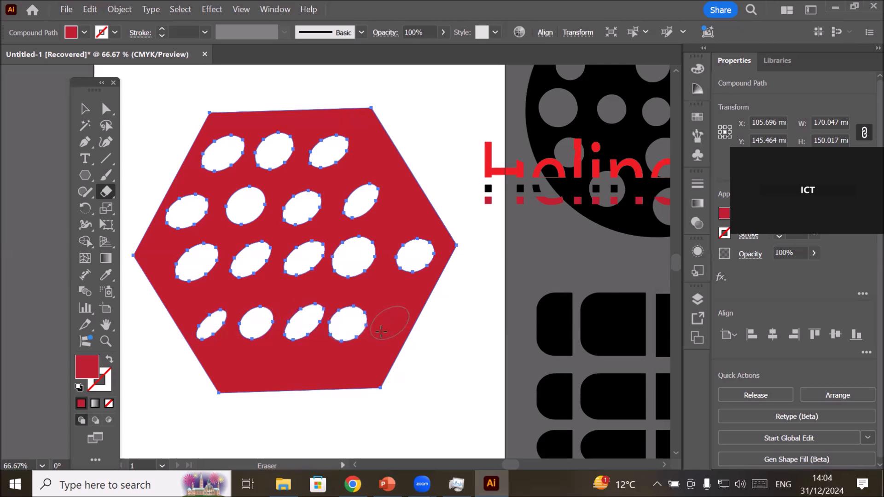
left_click(279, 366)
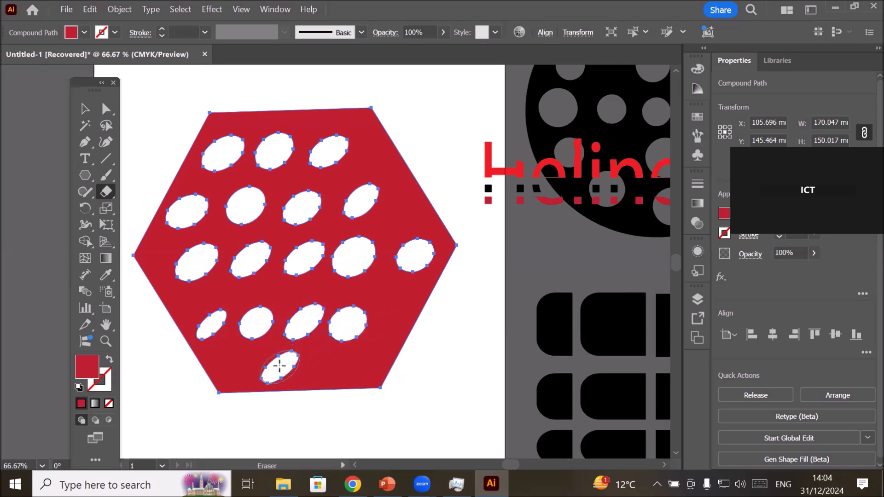
left_click(324, 364)
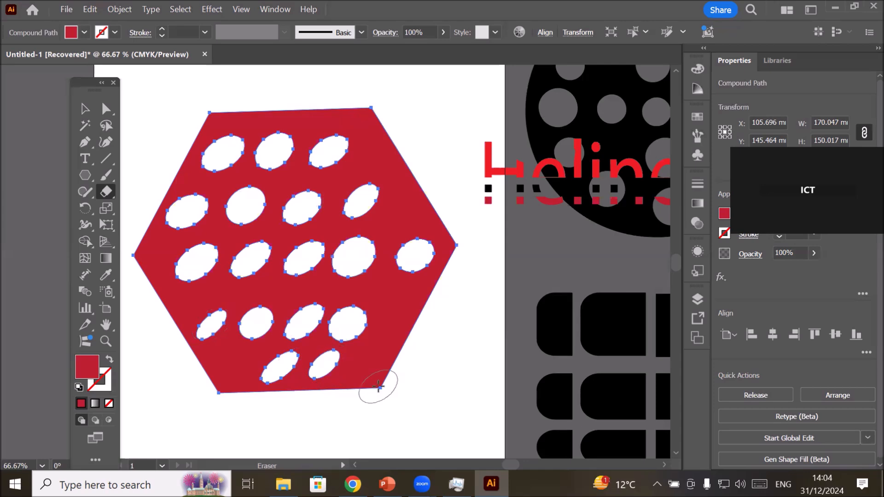
left_click(391, 307)
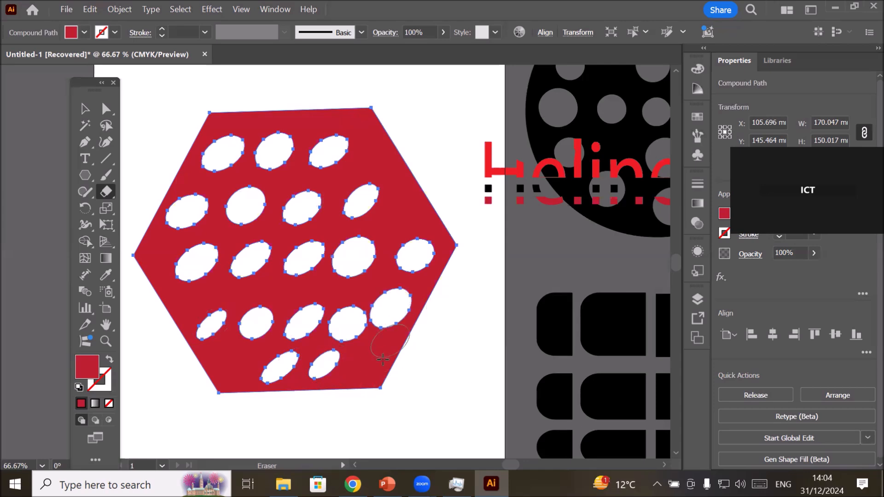
left_click(404, 212)
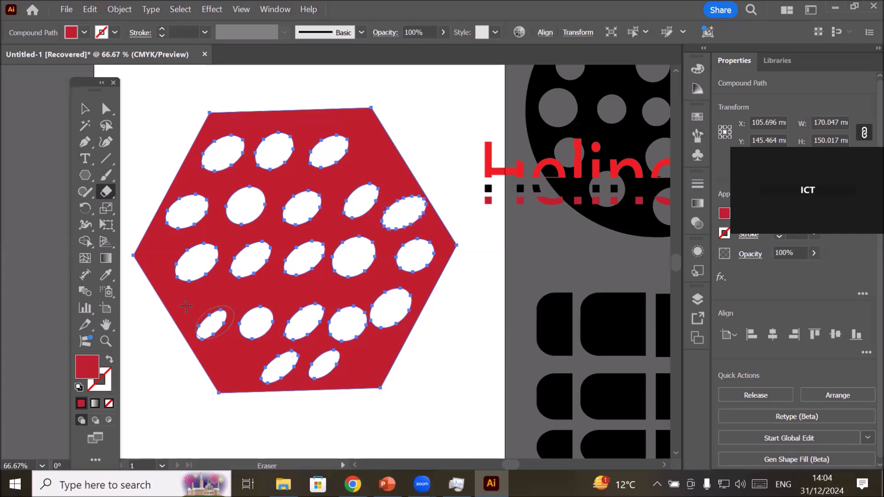
Reset the eraser tip options to their defaults and apply them.
double_click(103, 190)
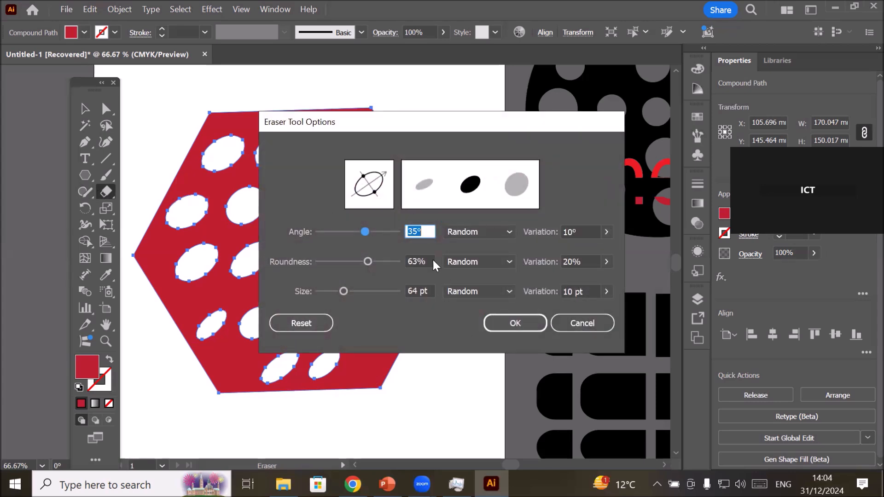
left_click(303, 322)
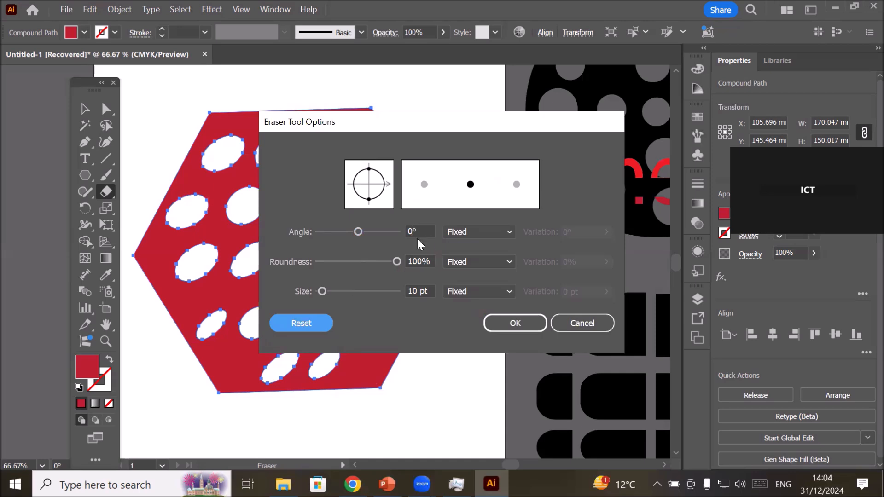
left_click(419, 292)
double_click(415, 291)
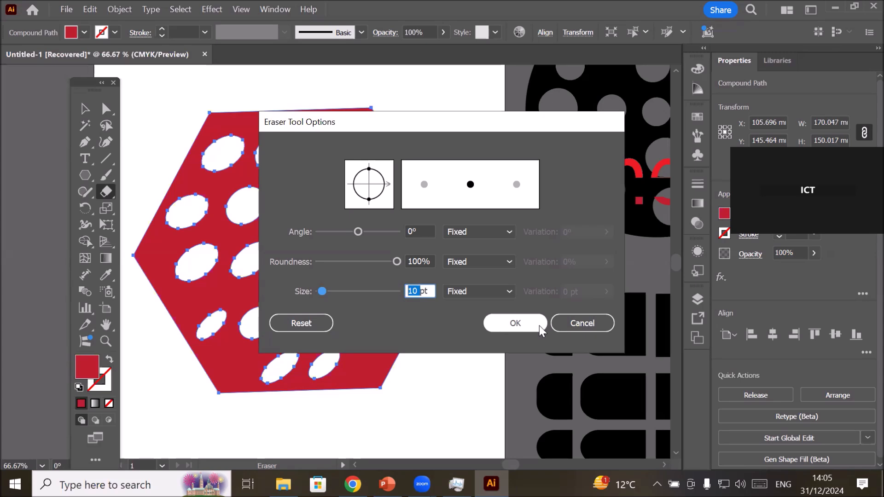
left_click(521, 321)
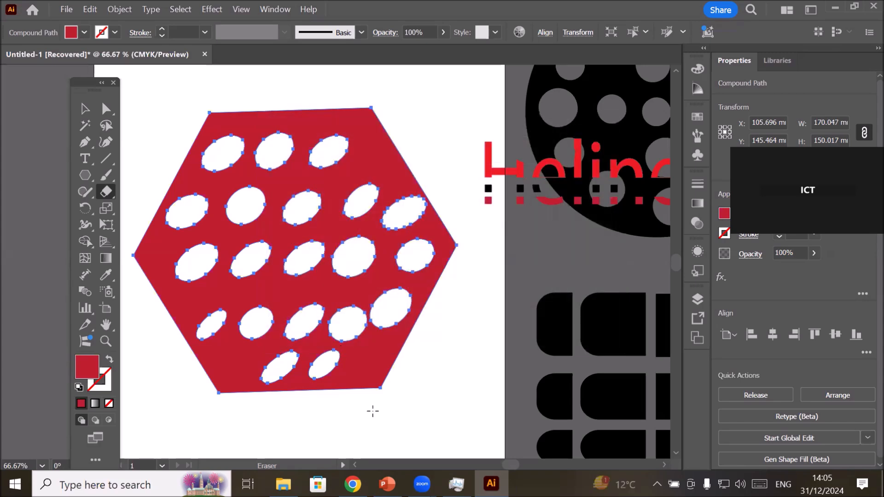
Undo all the elliptical holes erased from the red hexagon.
key("ctrl+z")
key("ctrl+z")
key("ctrl+z")
key("ctrl+z")
key("ctrl+z")
key("ctrl+z")
key("ctrl+z")
key("ctrl+z")
key("ctrl+z")
key("ctrl+z")
key("ctrl+z")
key("ctrl+z")
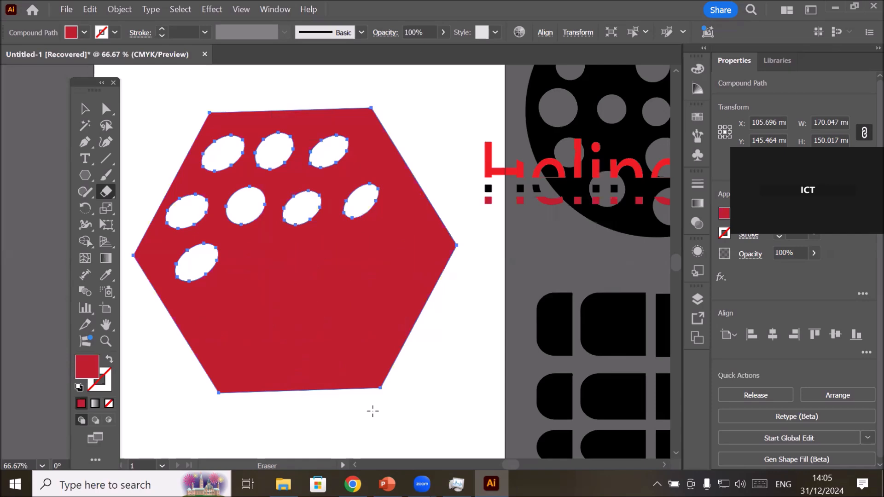
key("ctrl+z")
key("ctrl+z")
key("ctrl+z")
key("ctrl+z")
key("ctrl+z")
key("ctrl+z")
key("ctrl+z")
key("ctrl+z")
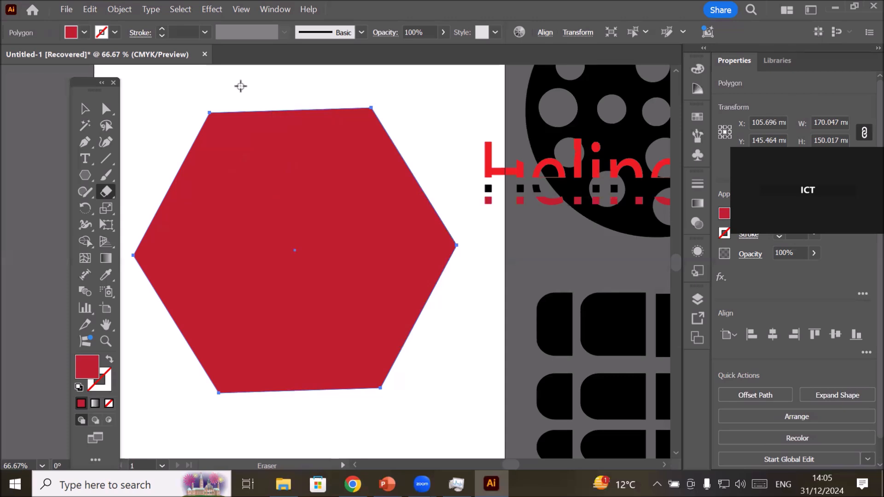
Adjust the eraser tip size, then erase a vertical rectangular slot from the hexagon's upper edge and two horizontal rectangular strips across its full width.
key("]")
key("]")
key("]")
key("]")
key("]")
key("[")
key("[")
key("[")
key("[")
key("[")
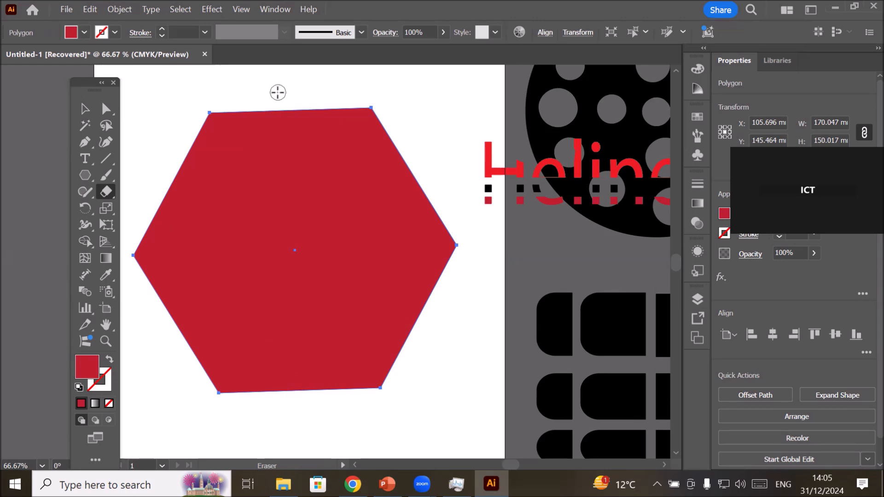
mouse_move(283, 94)
left_mouse_down()
mouse_move(283, 197)
mouse_move(301, 360)
mouse_move(312, 367)
left_mouse_up()
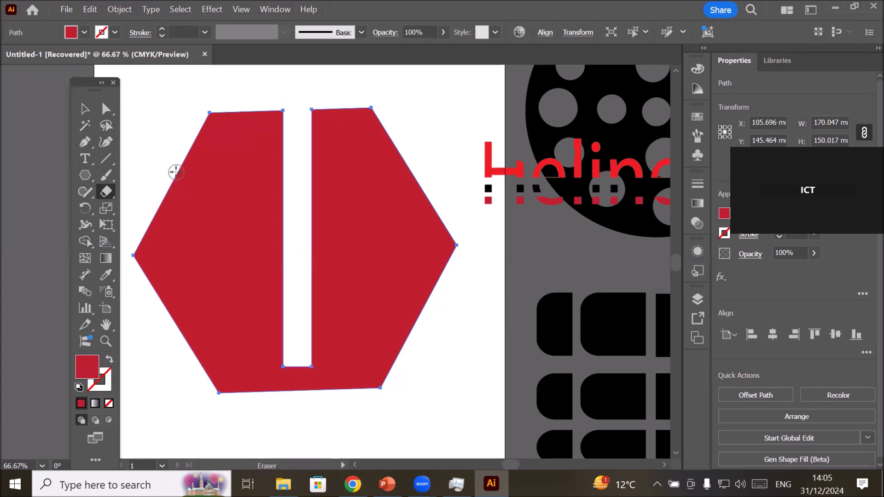
left_click_drag(149, 176, 461, 188)
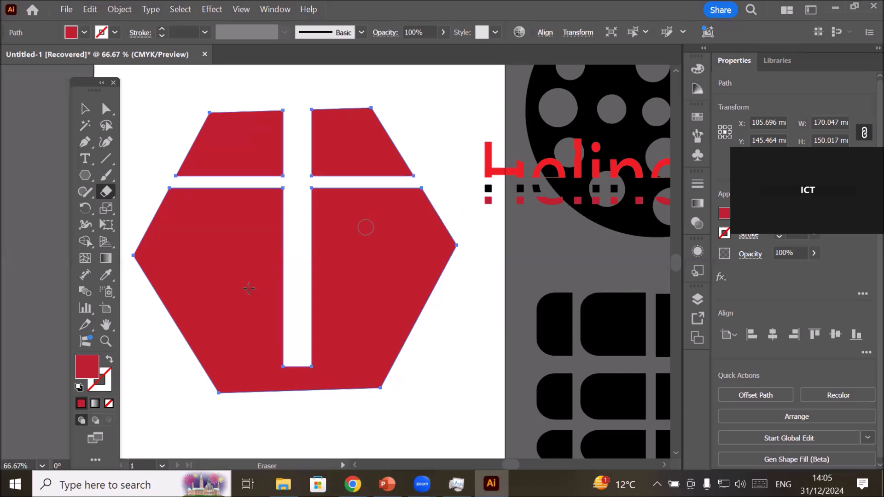
mouse_move(146, 322)
left_mouse_down()
mouse_move(395, 332)
mouse_move(466, 326)
mouse_move(452, 308)
left_mouse_up()
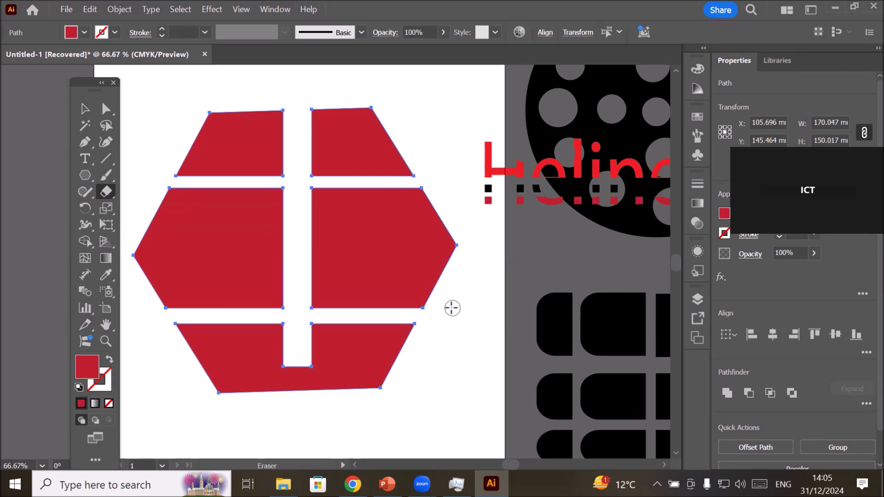
Enlarge the eraser tip and punch one round hole in each of the hexagon's two middle pieces.
key("bracketright")
key("bracketright")
key("bracketright")
key("bracketright")
left_click(213, 242)
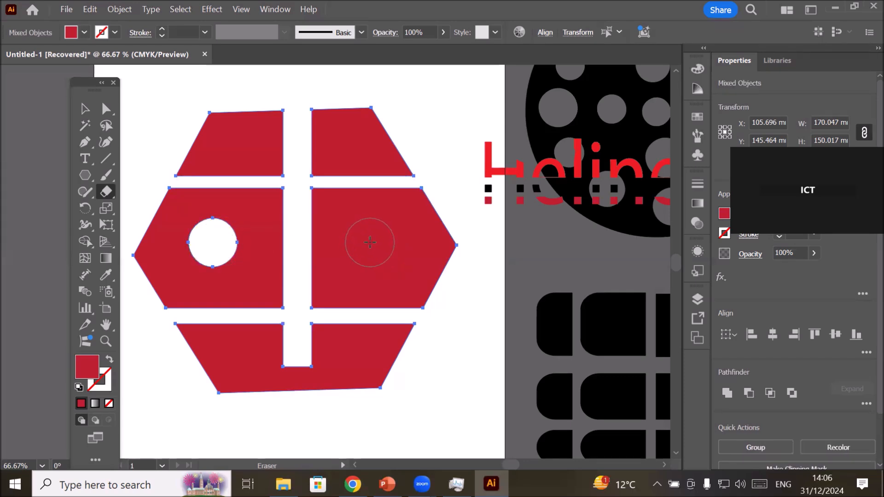
left_click(370, 242)
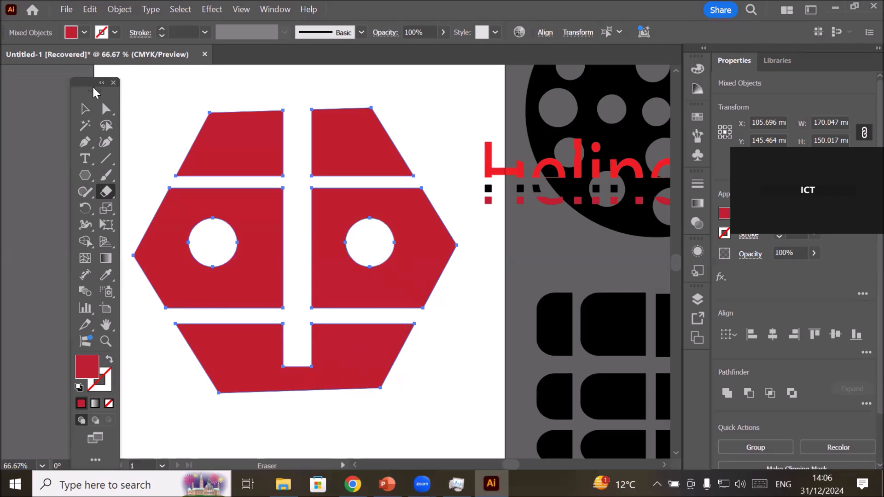
Select the hexagon's cut pieces one by one to check whether they are separate shapes, and clear the selection.
left_click(85, 109)
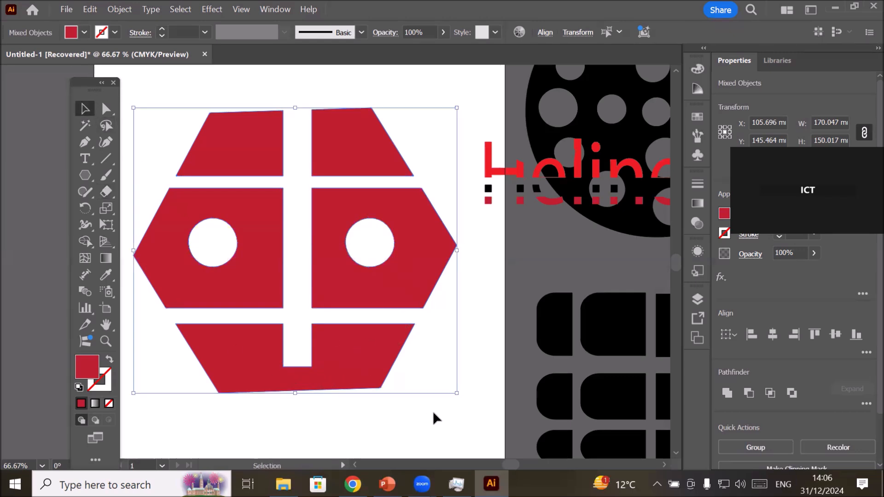
left_click(435, 413)
left_click(365, 366)
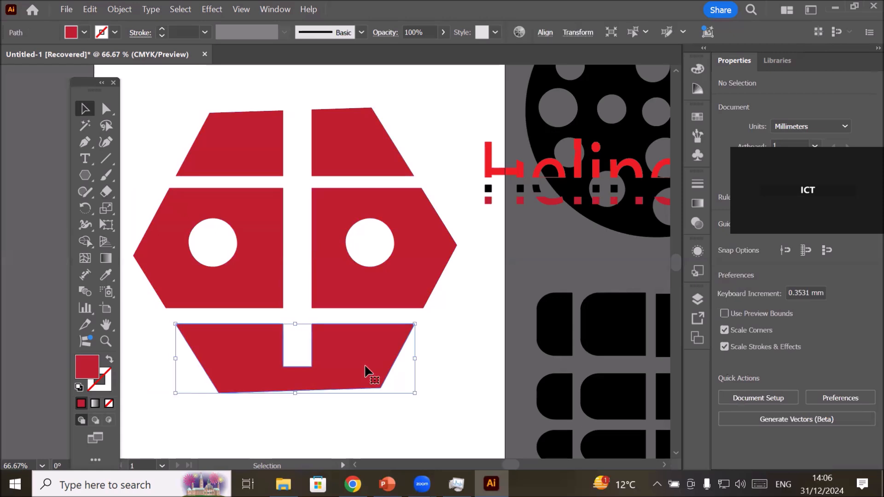
left_click(263, 276)
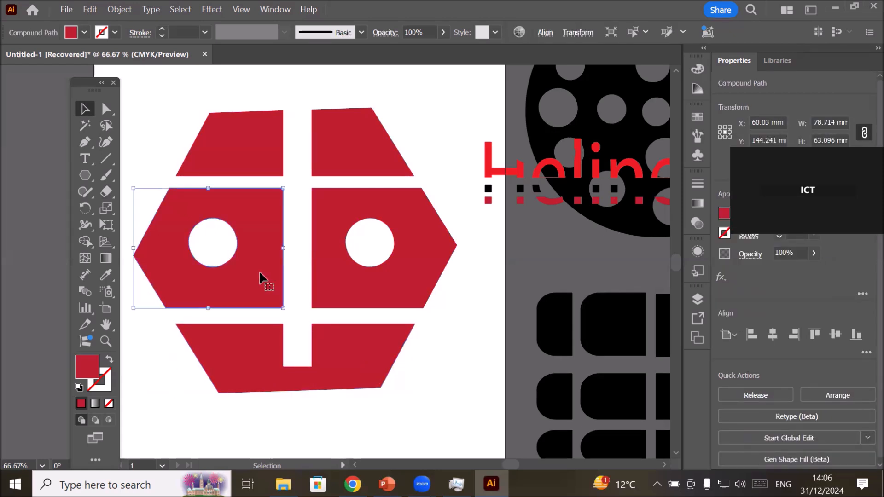
left_click(415, 231)
left_click(357, 147)
left_click(263, 147)
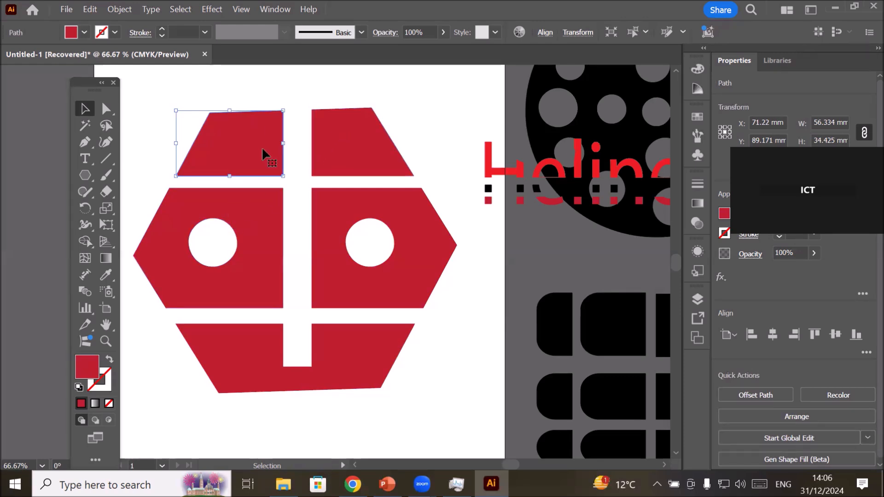
left_click(282, 92)
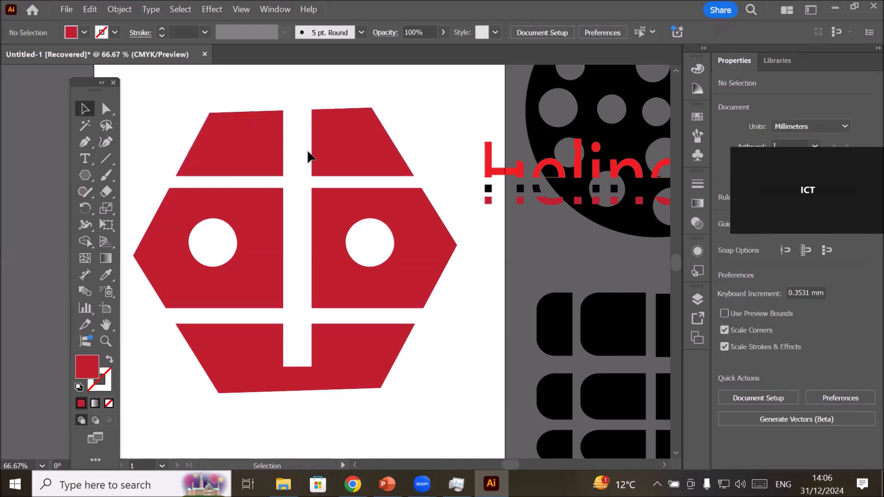
Round the facing upper corners of the hexagon's two top pieces together to a radius of about 32 mm.
left_click(106, 109)
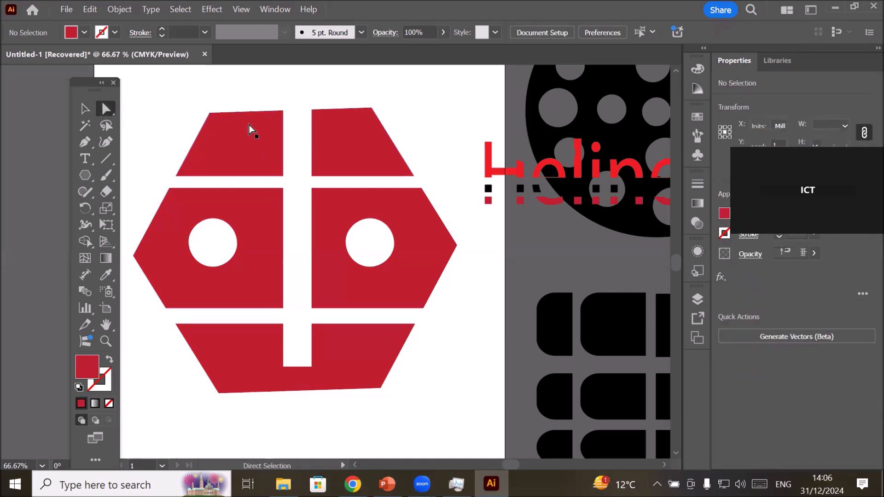
left_click(276, 120)
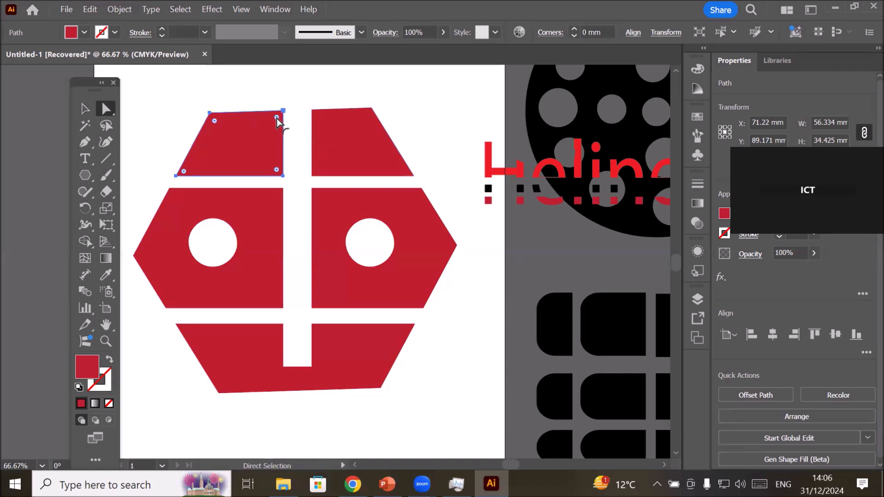
left_click_drag(277, 118, 201, 162)
left_click_drag(201, 162, 368, 109)
left_click(106, 125)
mouse_move(302, 90)
left_mouse_down()
mouse_move(269, 119)
mouse_move(289, 130)
mouse_move(330, 124)
mouse_move(339, 91)
mouse_move(328, 81)
mouse_move(298, 90)
left_mouse_up()
key("a")
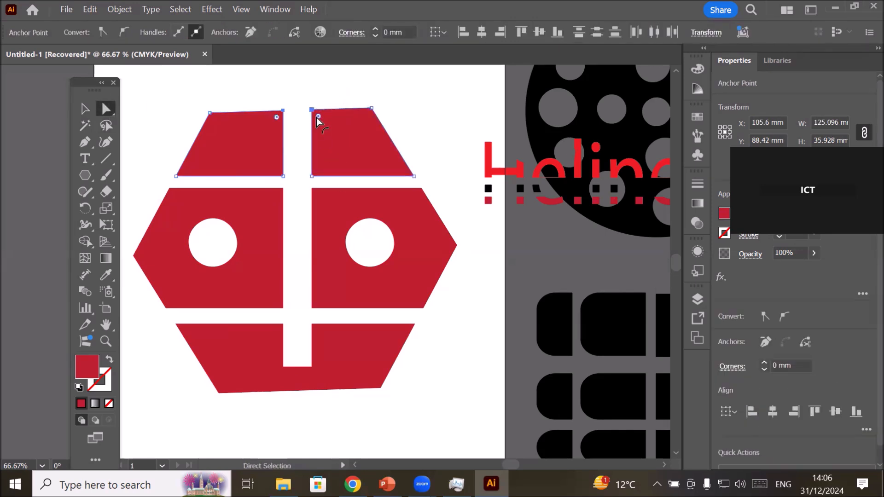
left_click_drag(319, 117, 402, 210)
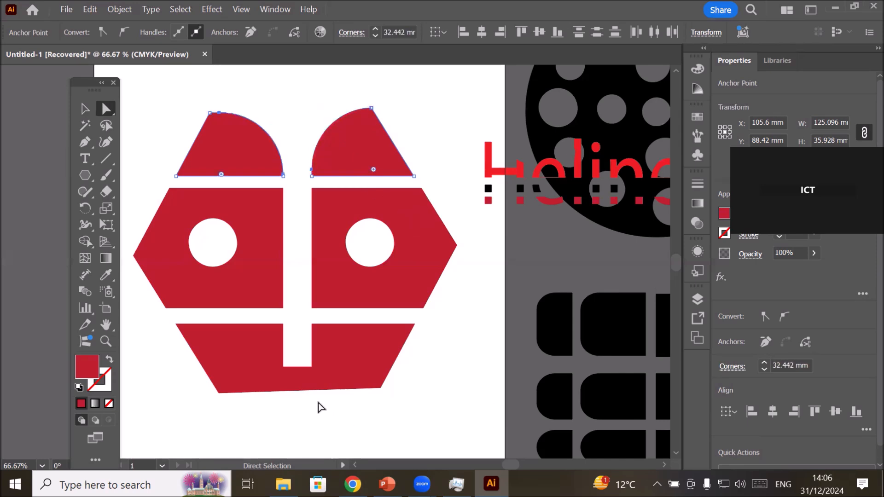
Round both lower corners of the hexagon's bottom piece together to a radius of about 66 mm.
left_click(317, 389)
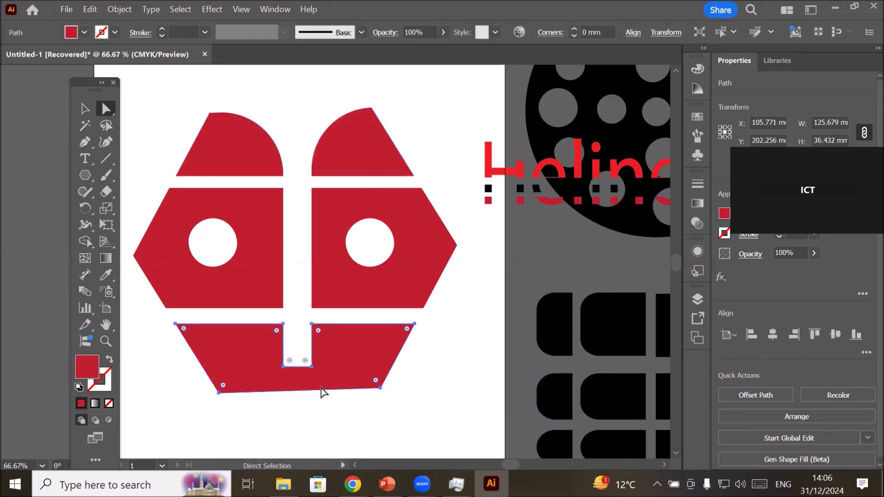
left_click(109, 125)
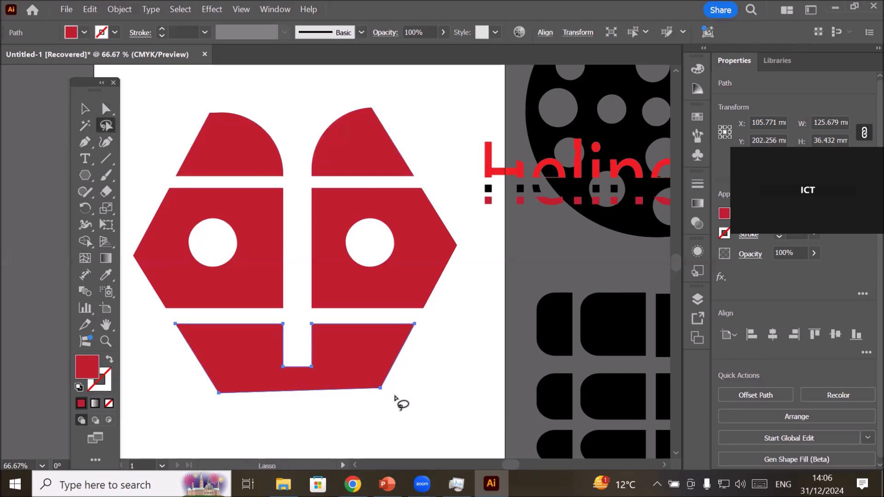
mouse_move(401, 383)
left_mouse_down()
mouse_move(223, 374)
mouse_move(209, 384)
mouse_move(213, 400)
mouse_move(285, 416)
mouse_move(415, 412)
mouse_move(419, 387)
mouse_move(390, 388)
left_mouse_up()
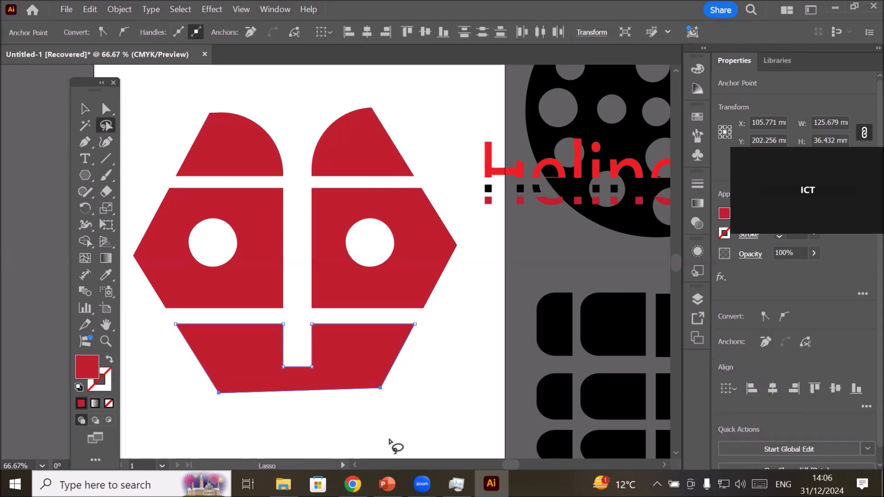
left_click(106, 108)
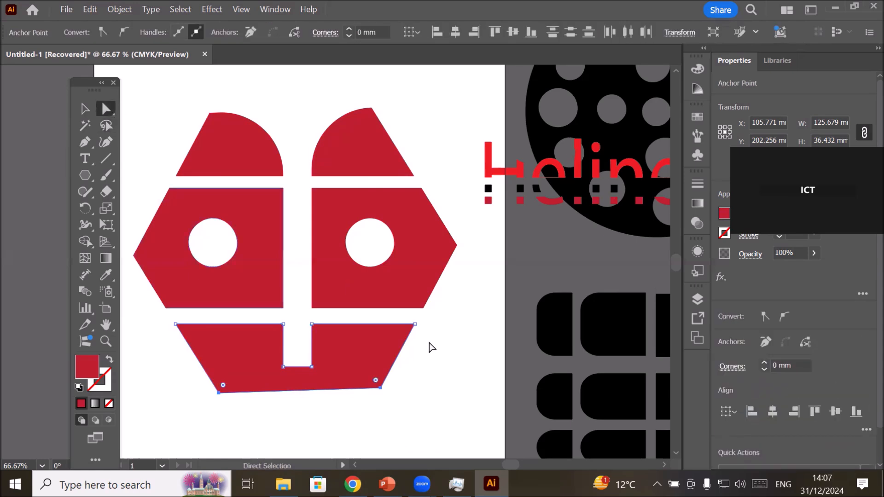
left_click_drag(376, 381, 240, 271)
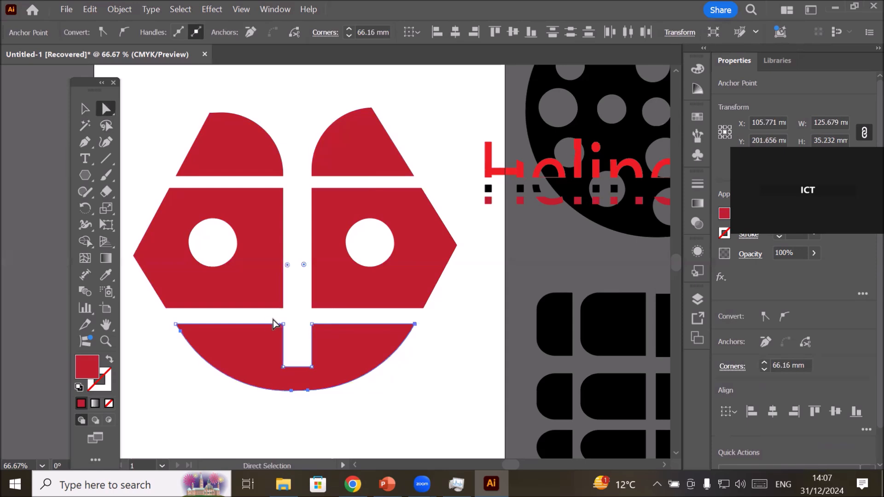
Nudge the two anchor points beside the bottom piece's slot down and up, leaving them slightly above the piece's outer corners.
left_click_drag(274, 316, 317, 330)
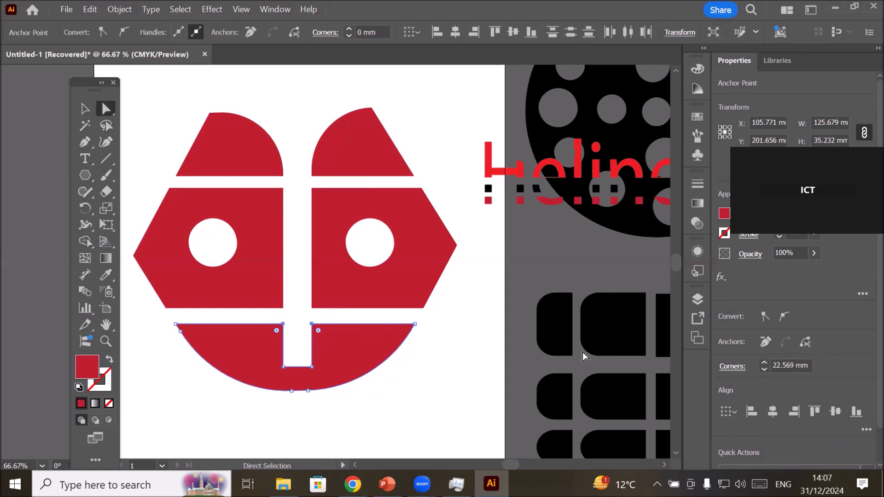
key("Down")
key("Down")
key("Down")
key("Down")
key("Down")
key("Down")
key("Down")
key("Down")
key("Down")
key("Down")
key("Down")
key("Down")
key("Down")
key("Down")
key("Down")
key("Down")
key("Down")
key("Down")
key("Down")
key("Down")
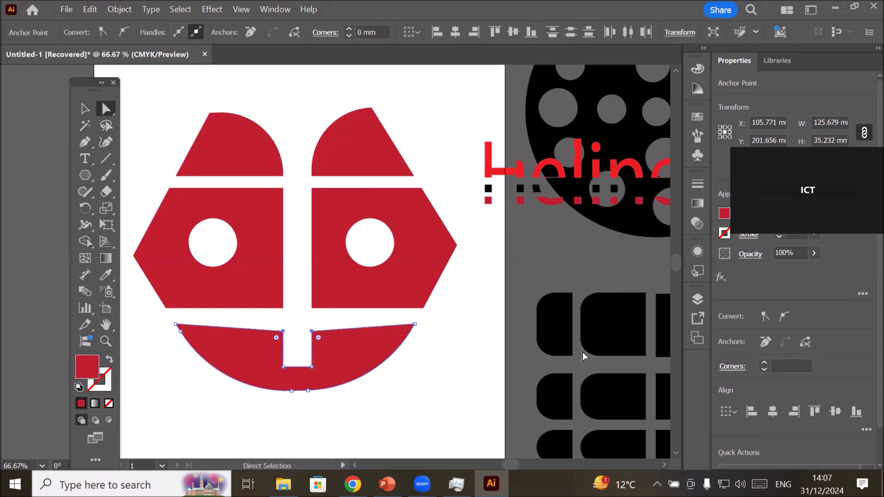
key("Down")
key("Down")
key("Down")
key("Down")
key("Down")
key("Down")
key("Down")
key("Down")
key("Down")
key("Down")
key("Down")
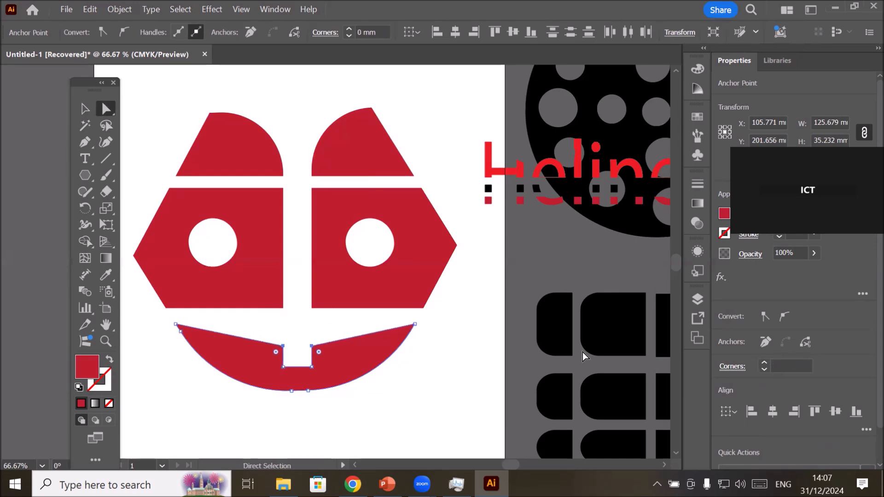
key("Up")
key("Up")
key("Up")
key("Up")
key("Up")
key("Up")
key("Up")
key("Up")
key("Up")
key("Up")
key("Up")
key("Up")
key("Up")
key("Up")
key("Up")
key("Up")
key("Up")
key("Up")
key("Up")
key("Up")
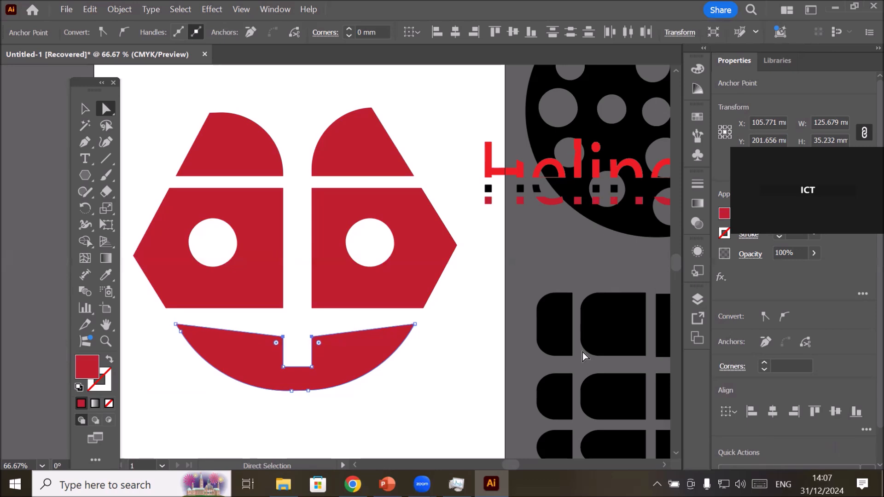
key("Up")
key("Up")
key("Up")
key("Up")
key("Up")
key("Up")
key("Up")
key("Up")
key("Up")
key("Up")
key("Up")
key("Up")
key("Up")
key("Up")
key("Up")
key("Up")
key("Up")
key("Up")
key("Up")
key("Up")
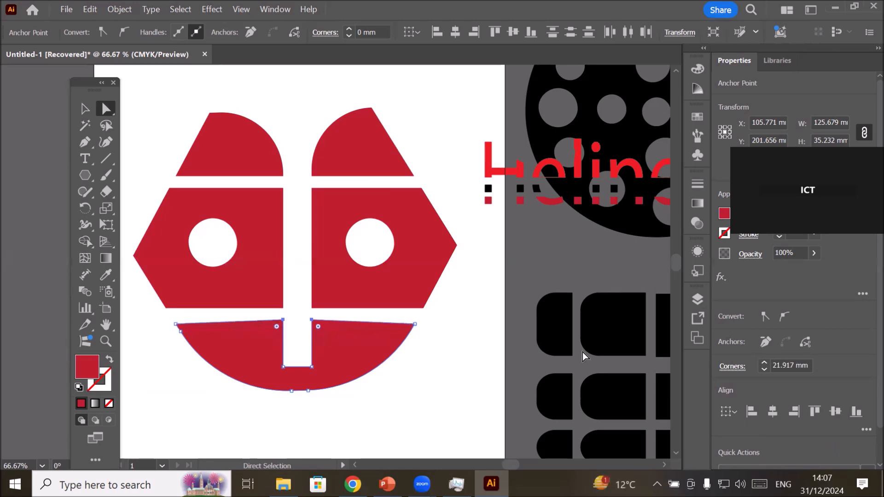
key("Down")
key("Down")
key("Down")
key("Down")
key("Down")
key("Down")
key("Down")
key("Down")
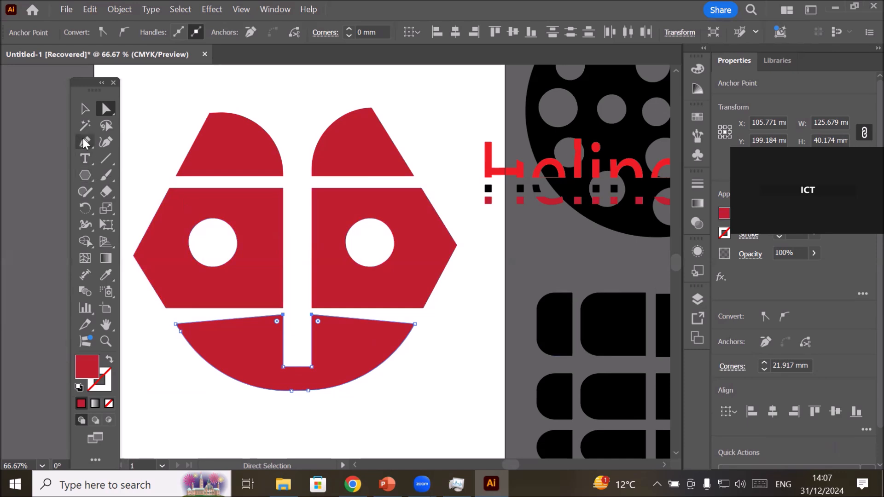
Add an anchor point midway along the inner vertical edge of each of the two middle pieces with the Pen tool.
left_click(83, 142)
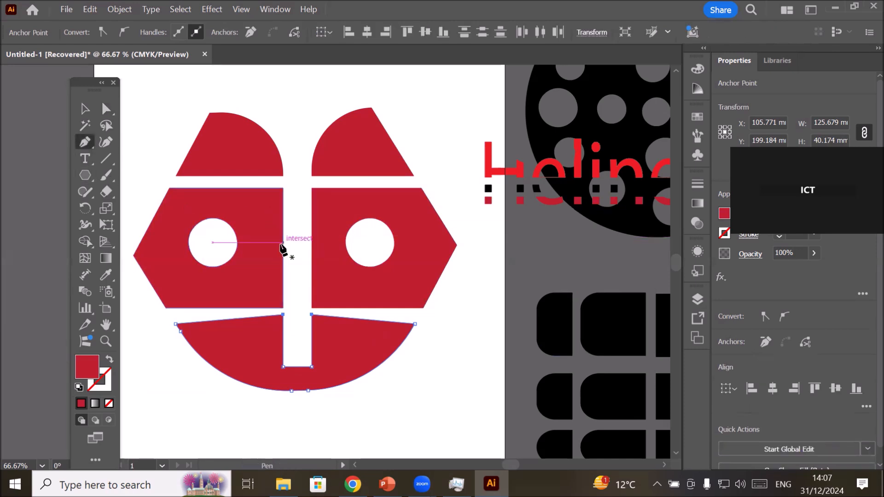
left_click(84, 109)
left_click(259, 212)
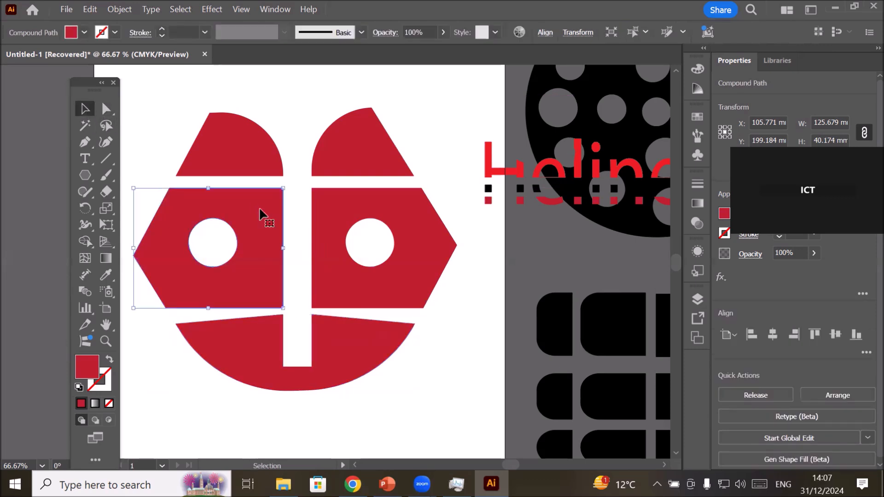
left_click(85, 141)
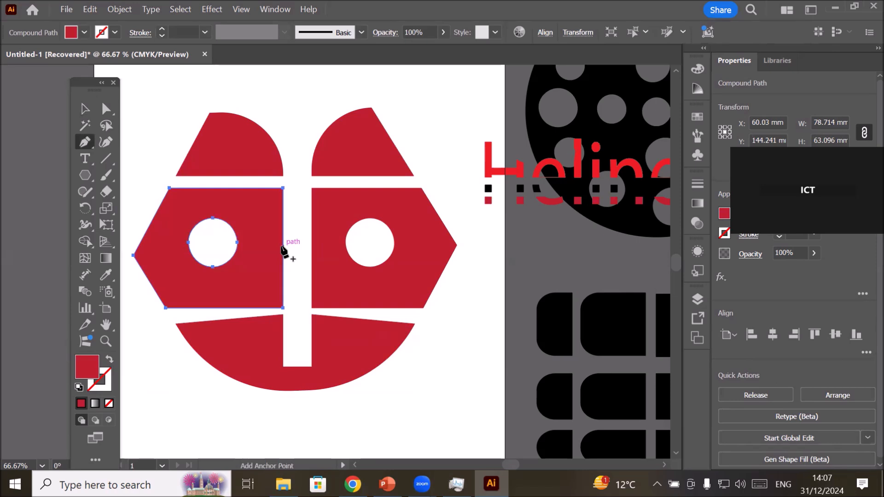
left_click(282, 246)
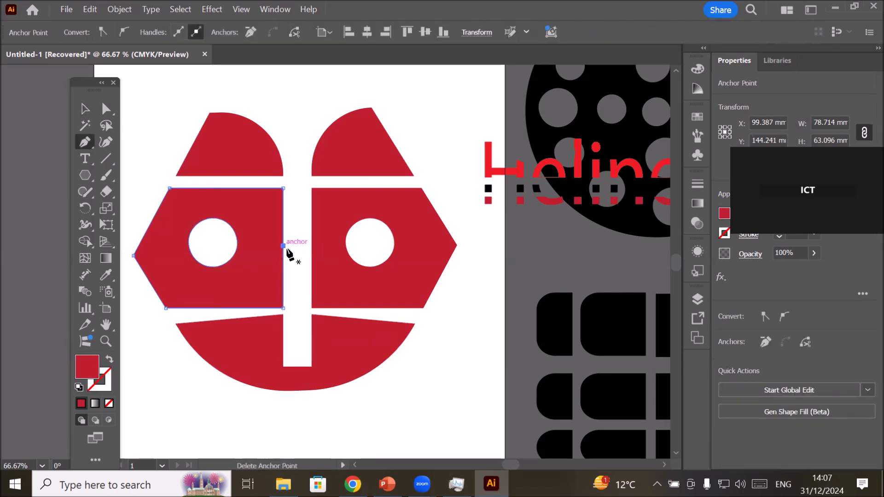
left_click(80, 108)
left_click(398, 267)
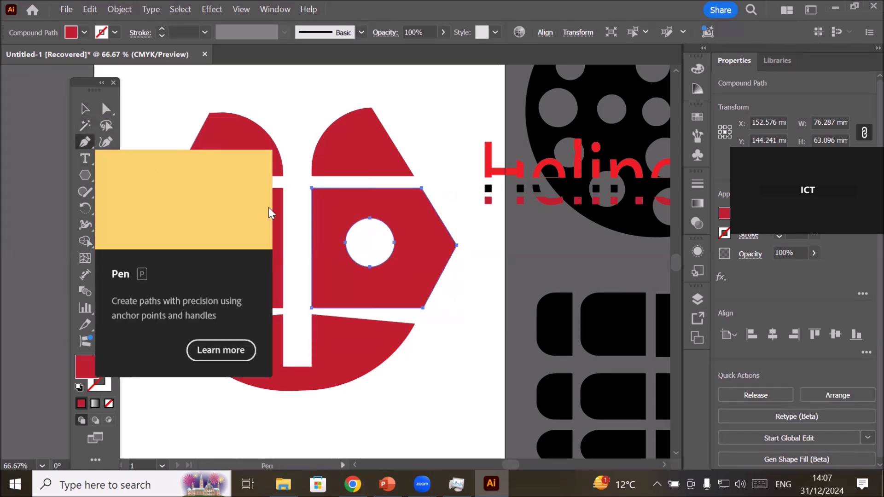
left_click(85, 142)
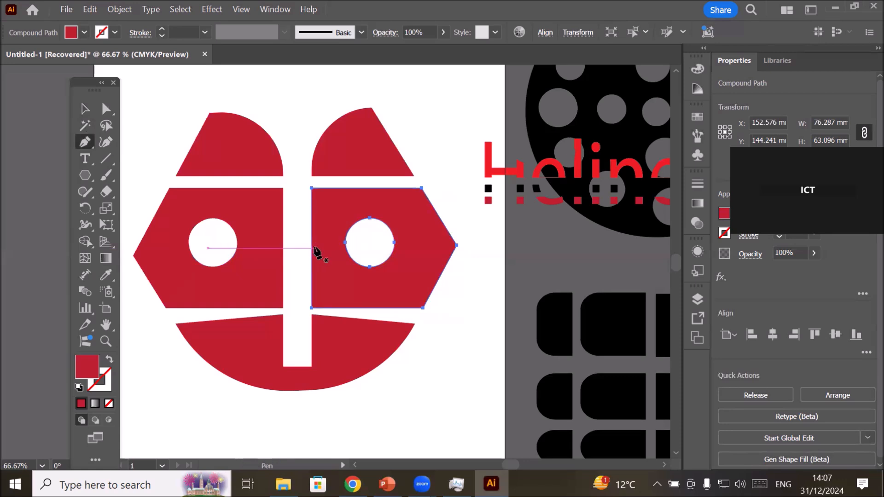
left_click(312, 247)
key("q")
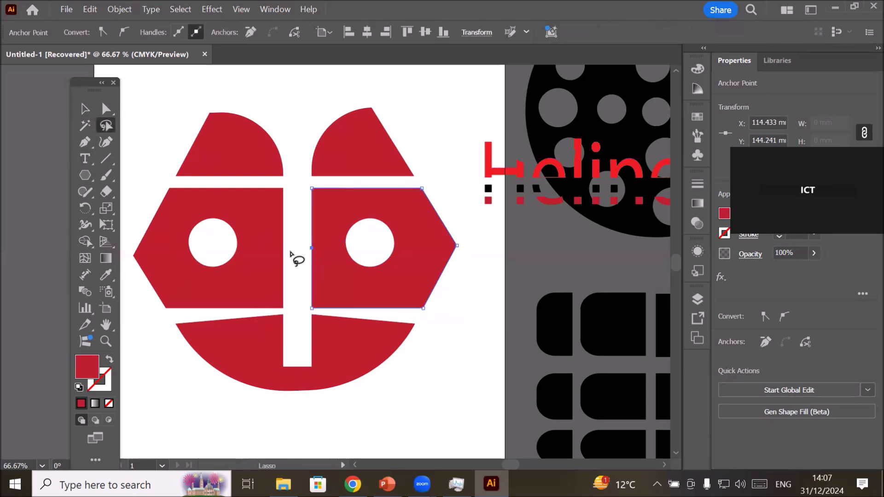
Pull the middle pieces' inner anchor points towards each other so the facing edges form shallow points, undoing any whole-piece move.
left_click(105, 109)
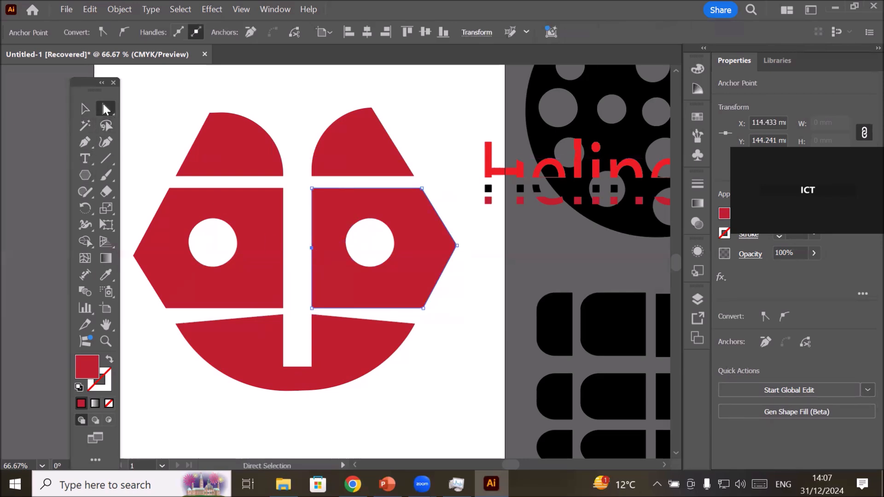
left_click_drag(312, 248, 290, 255)
left_click(277, 246)
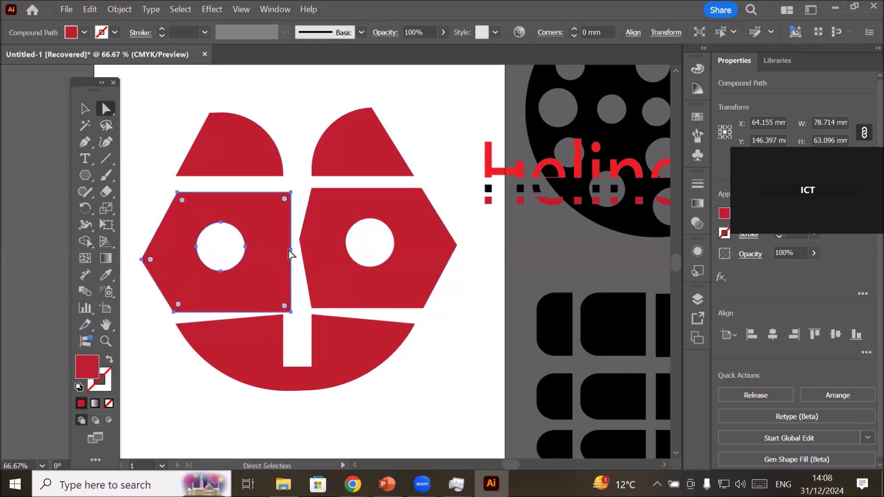
key("ctrl+z")
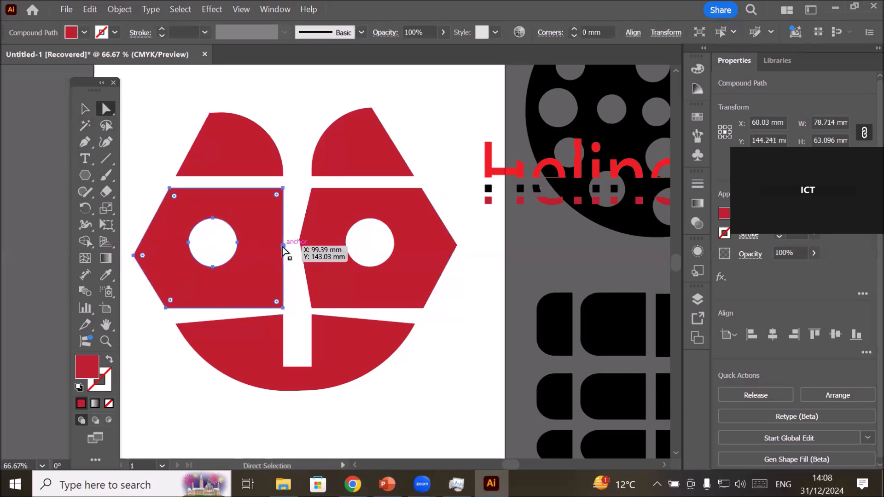
left_click(283, 248)
mouse_move(282, 246)
left_mouse_down()
mouse_move(295, 247)
mouse_move(293, 237)
left_mouse_up()
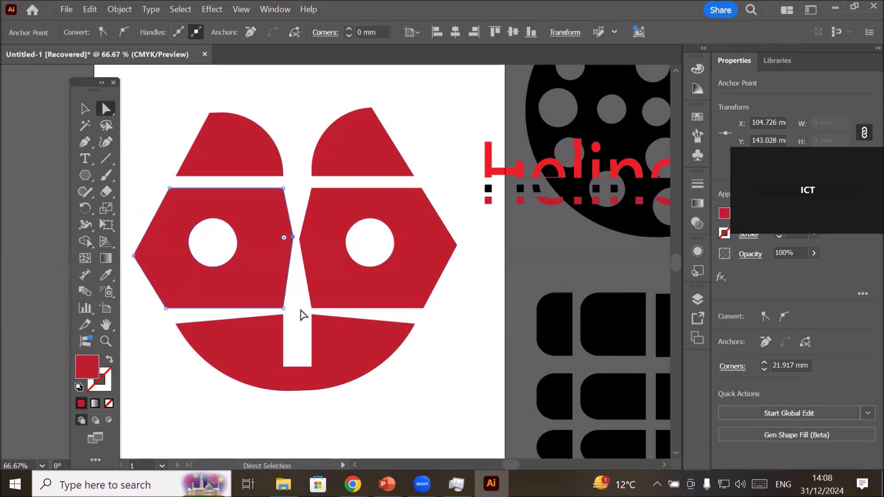
left_click(353, 416)
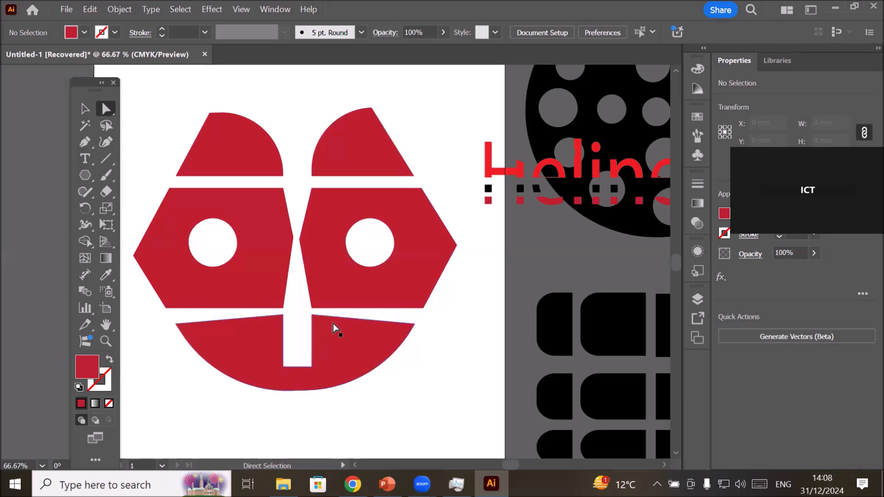
Fill both middle pieces with black and clear the selection.
left_click(253, 224)
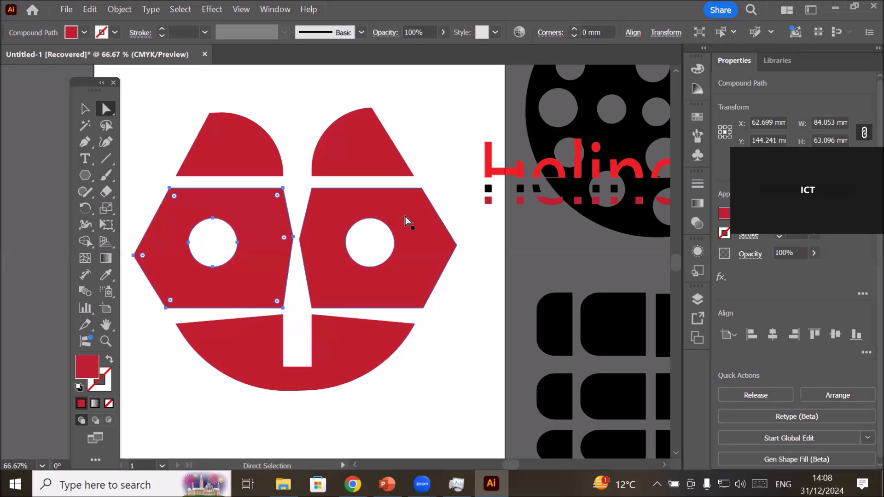
left_click(405, 216, "shift")
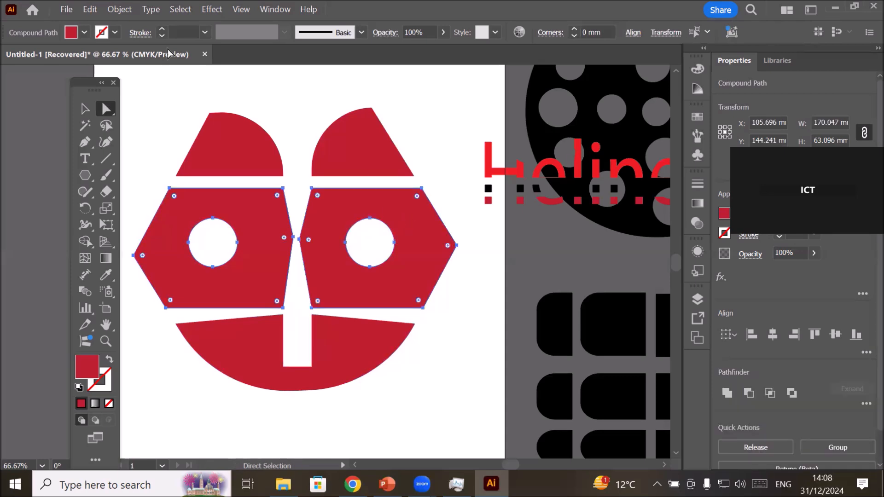
left_click(84, 32)
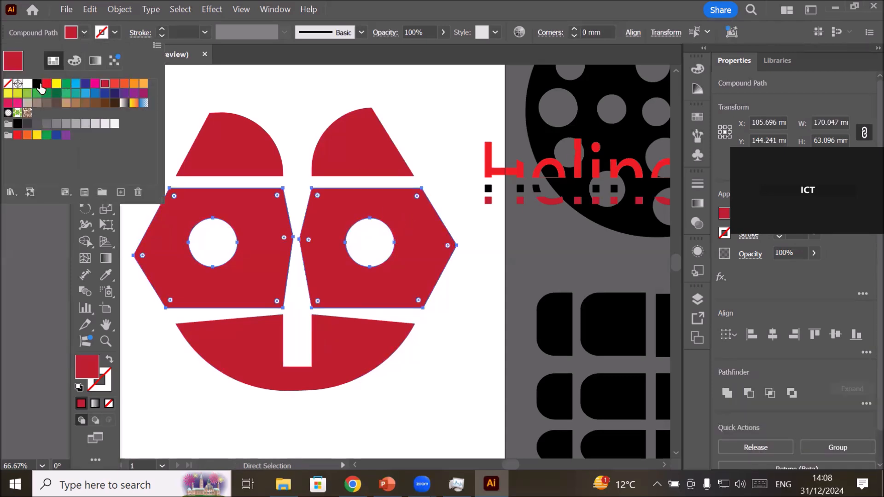
left_click(39, 85)
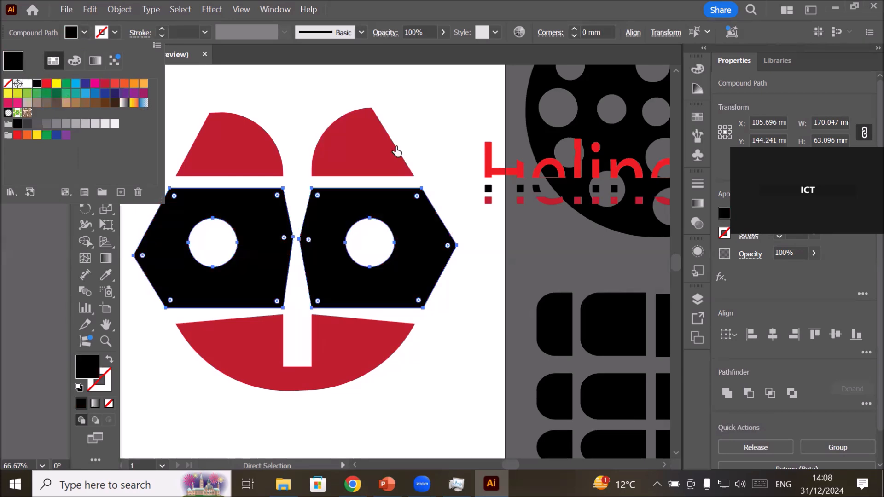
left_click(450, 133)
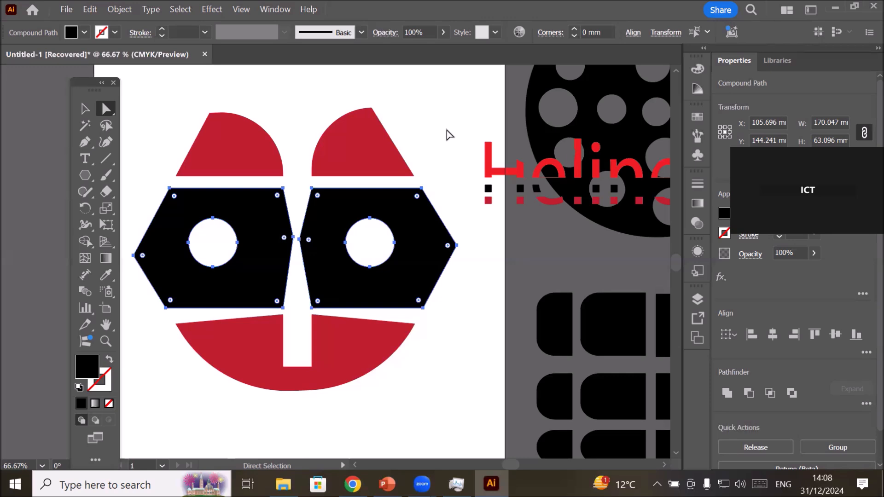
left_click(448, 133)
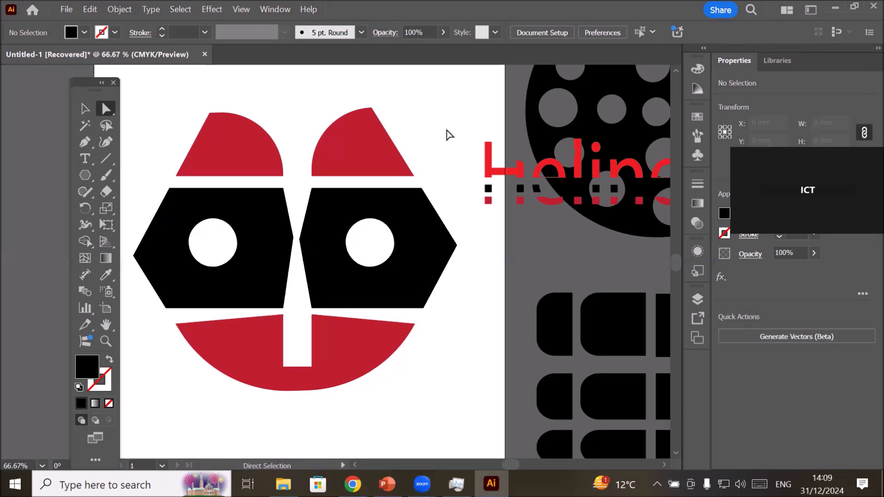
left_click(107, 192)
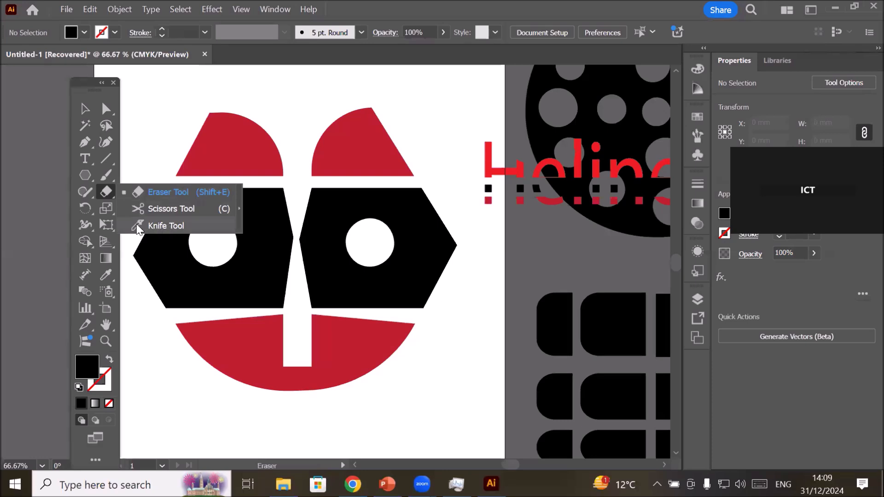
left_click(175, 223)
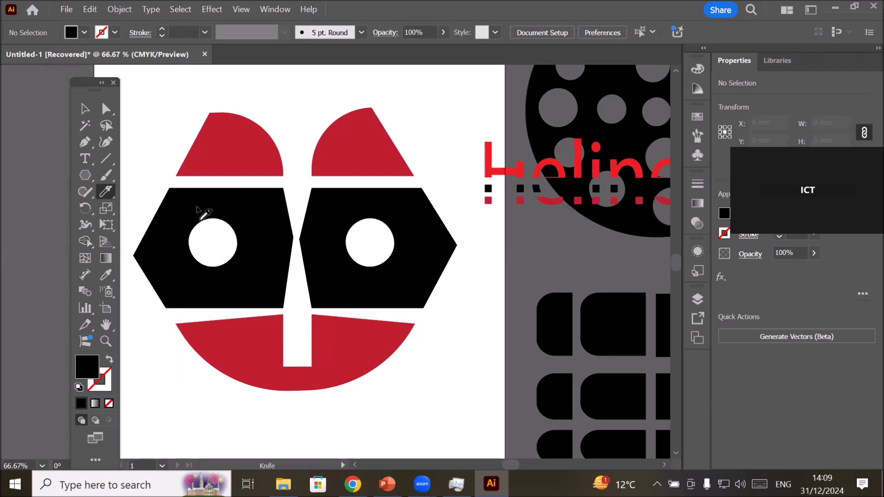
Move the round portrait, the perforated black circle, the rounded block grid and the red sliced lettering onto the ERASER Tool artboard.
scroll(199, 210, "down", 3)
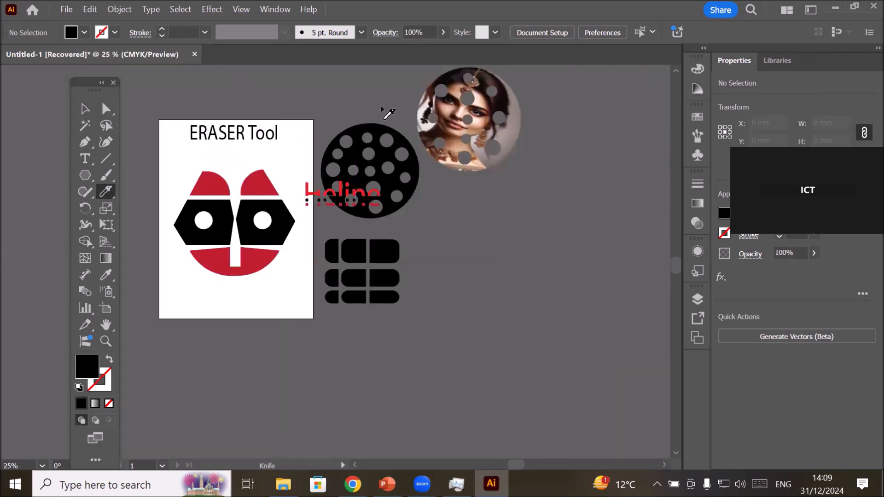
left_click(85, 108)
left_click_drag(465, 124, 224, 191)
left_click_drag(383, 172, 284, 187)
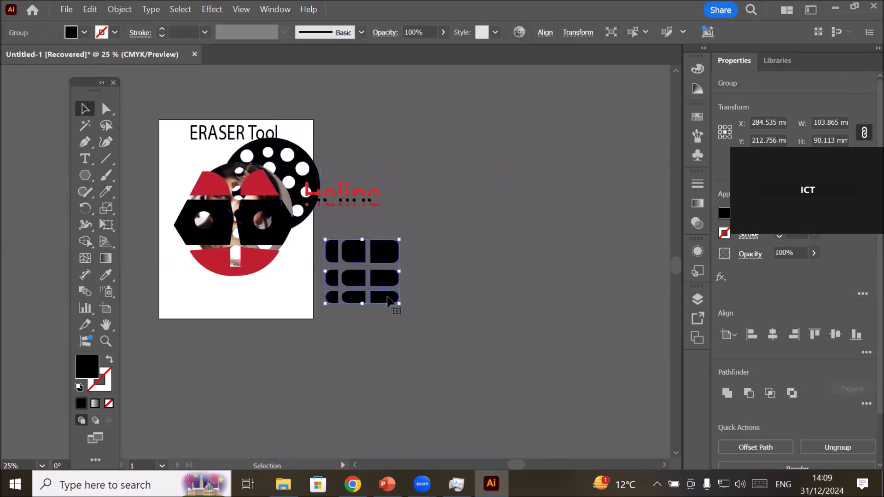
left_click_drag(391, 301, 306, 307)
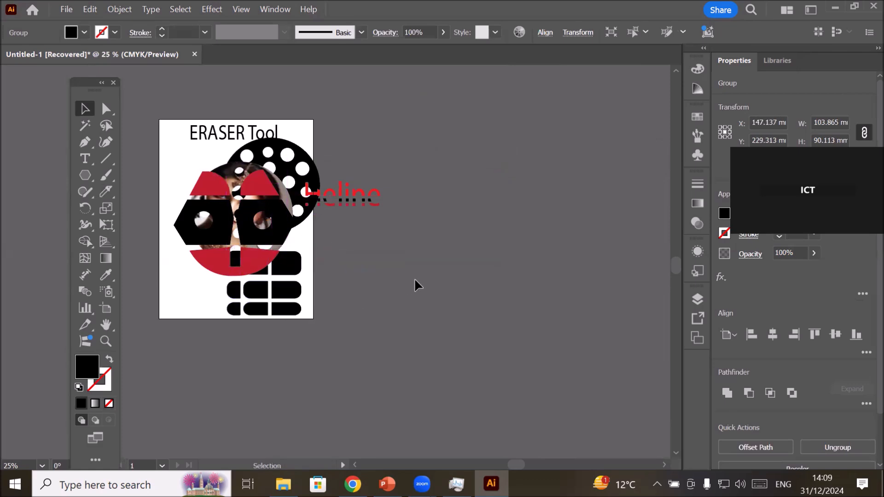
left_click(417, 278)
left_click_drag(349, 203, 211, 163)
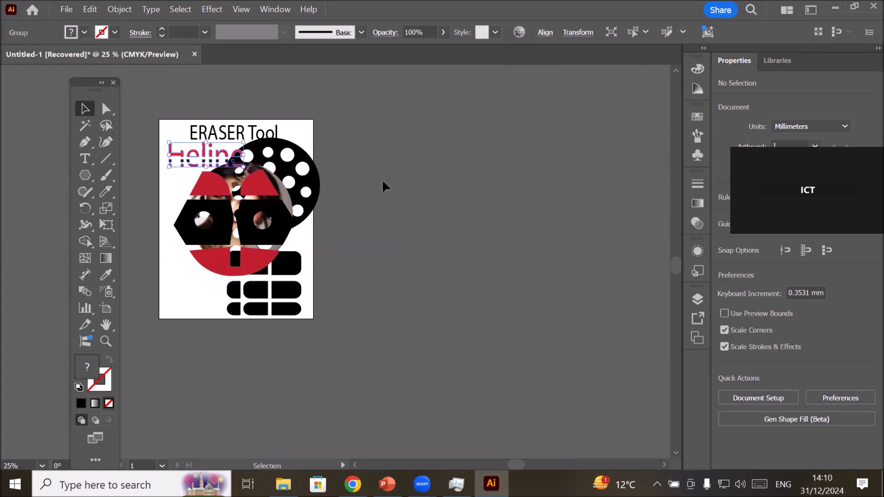
left_click(390, 184)
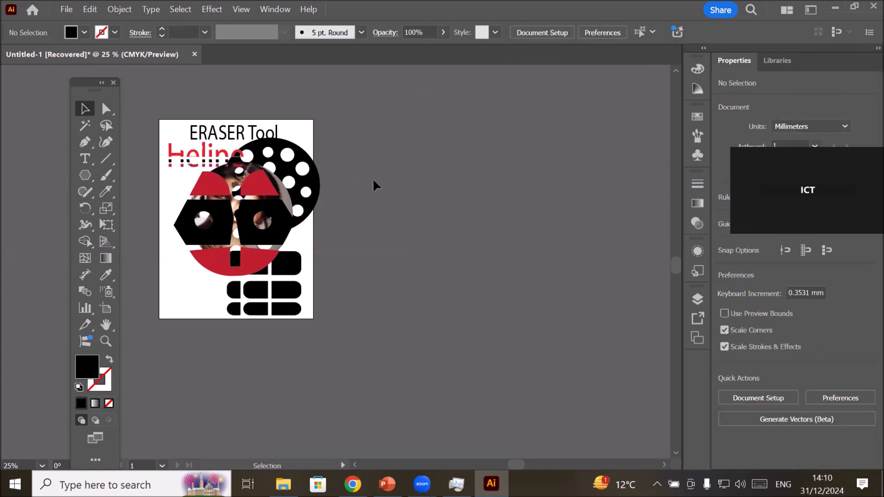
Look at the available toolbar layouts and close the list without changing the layout.
left_click(277, 11)
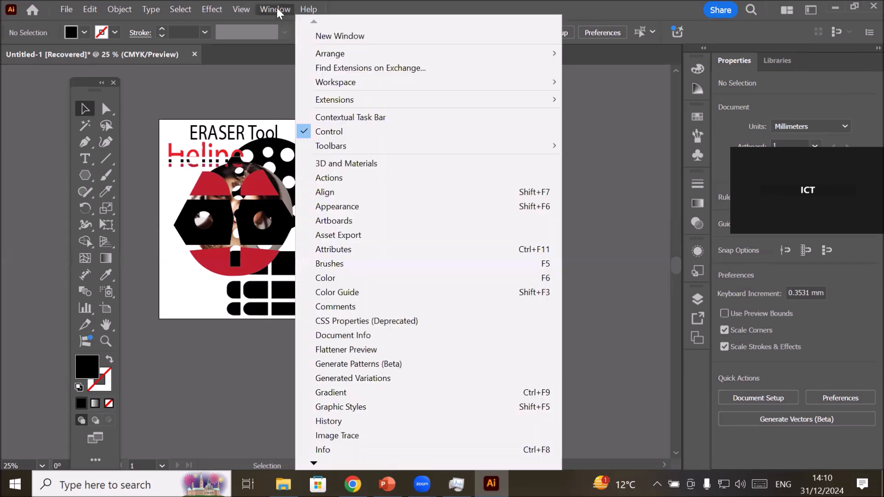
mouse_move(381, 147)
left_click(258, 14)
left_click(258, 14)
mouse_move(532, 147)
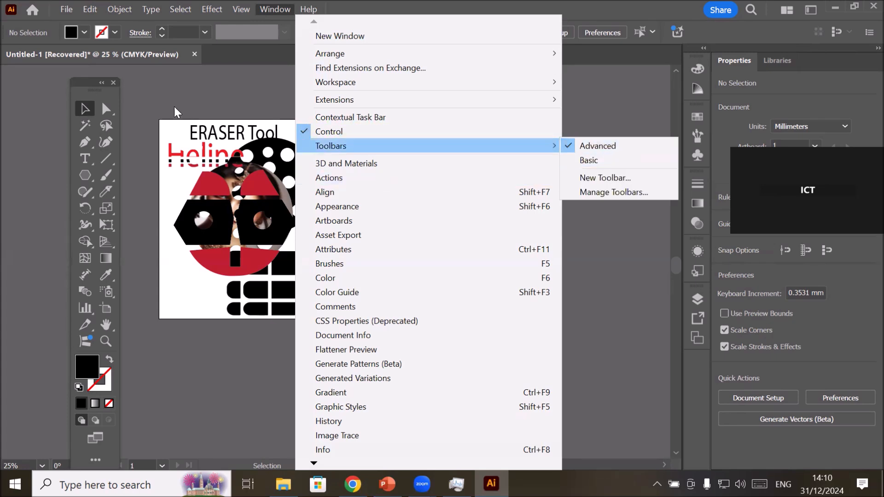
left_click(174, 100)
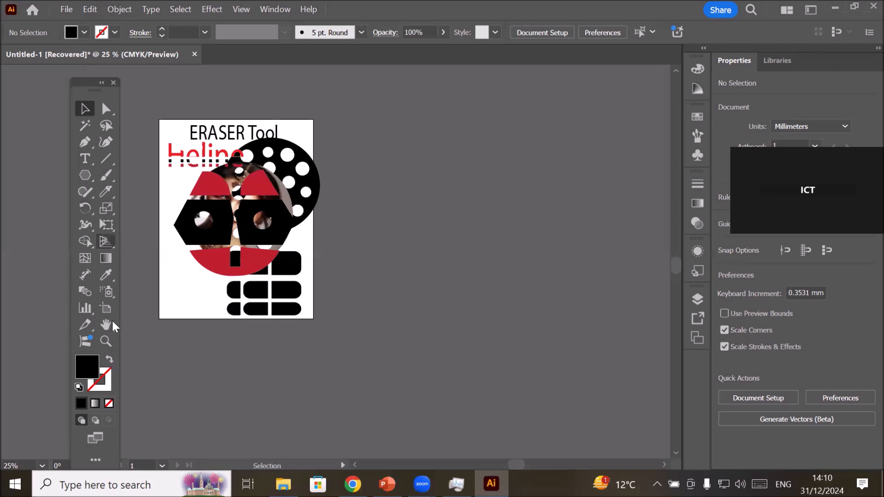
Add two new Letter-size artboards in a row beside the ERASER Tool artboard.
left_click(106, 308)
left_click(188, 32)
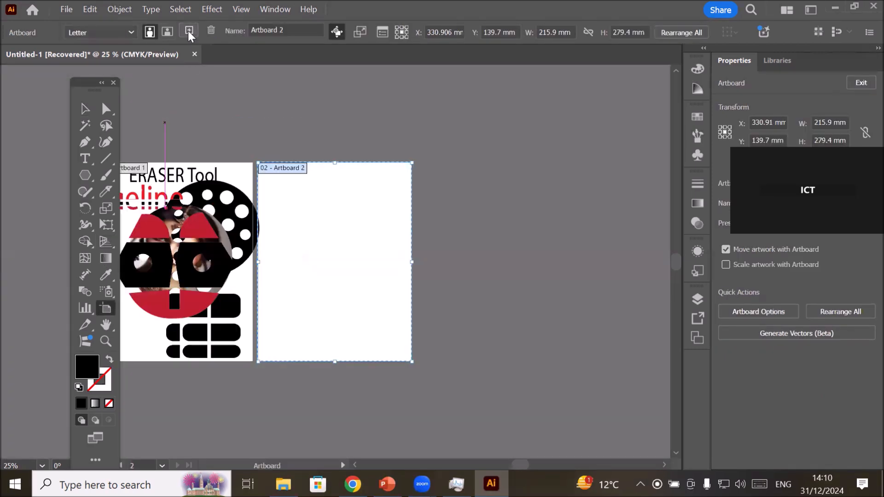
left_click(188, 32)
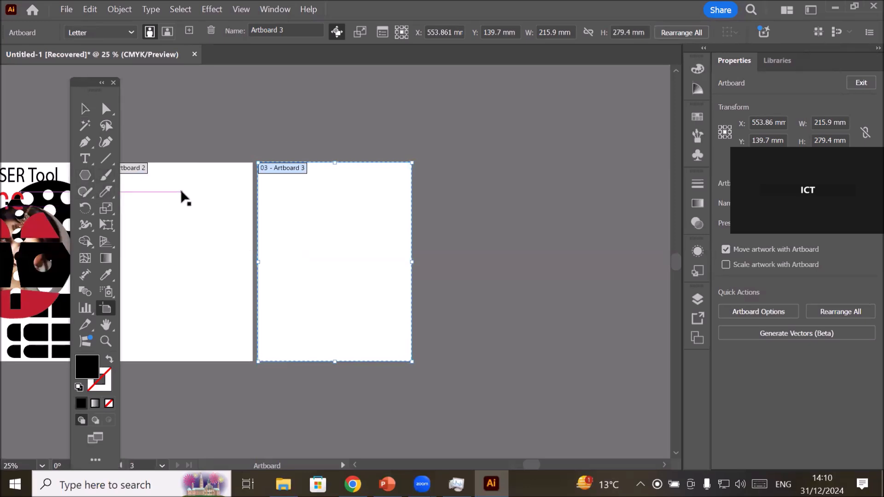
left_click(80, 109)
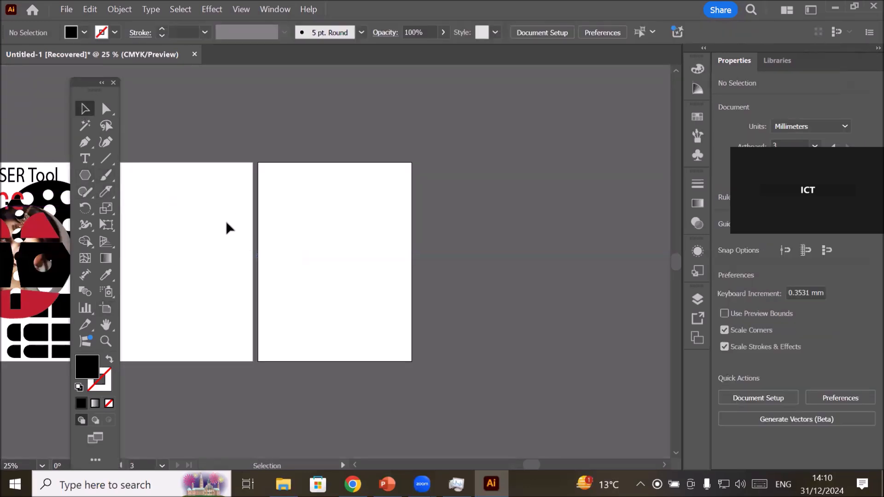
left_click_drag(196, 235, 297, 236)
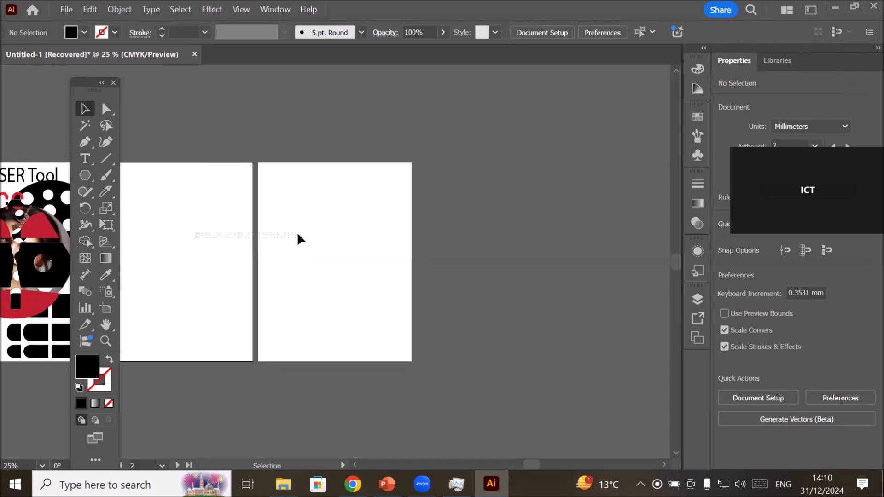
left_click_drag(200, 281, 388, 298)
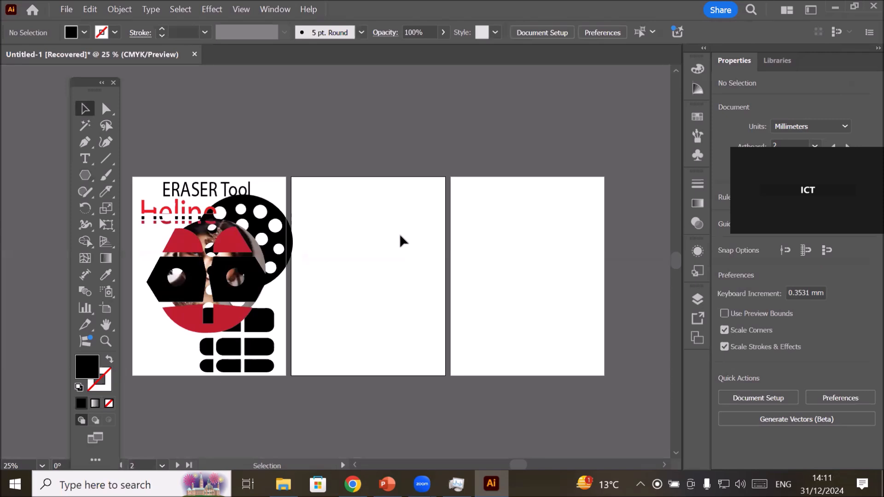
Copy the ERASER Tool heading onto the second artboard and reword the copy as "Knief Tool".
left_click_drag(178, 189, 339, 188)
scroll(406, 196, "up", 2)
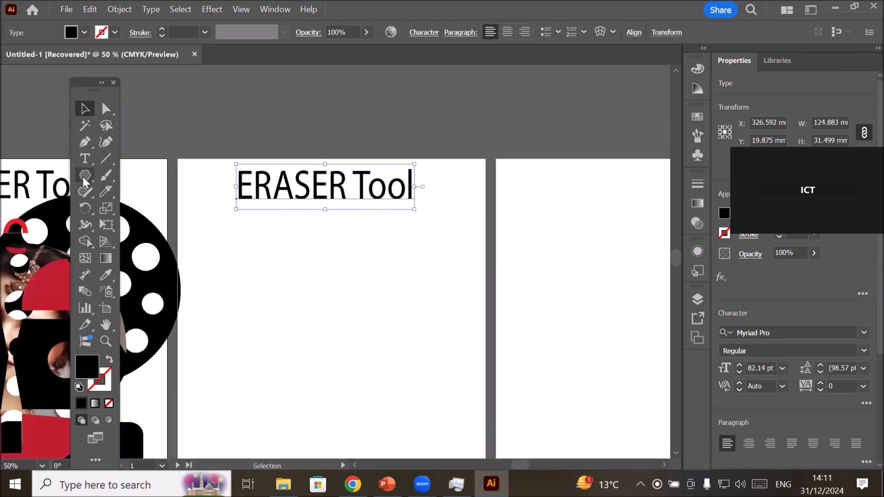
left_click(84, 158)
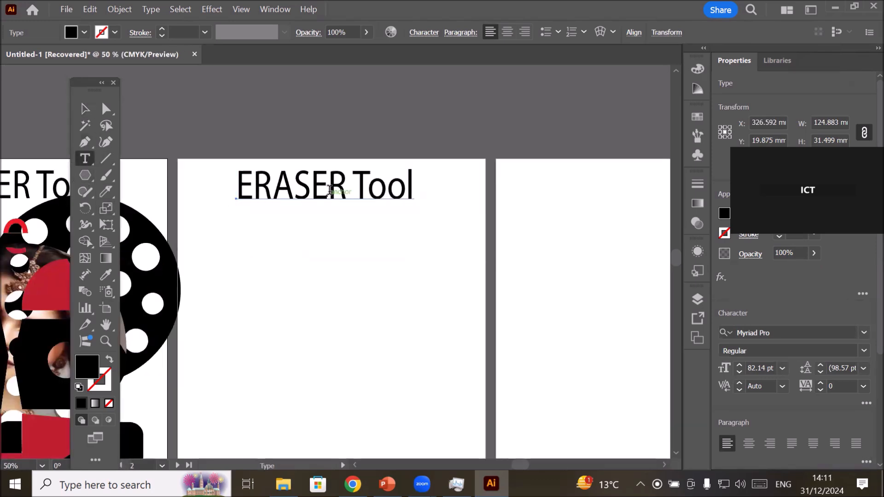
left_click(329, 189)
left_click_drag(346, 186, 208, 179)
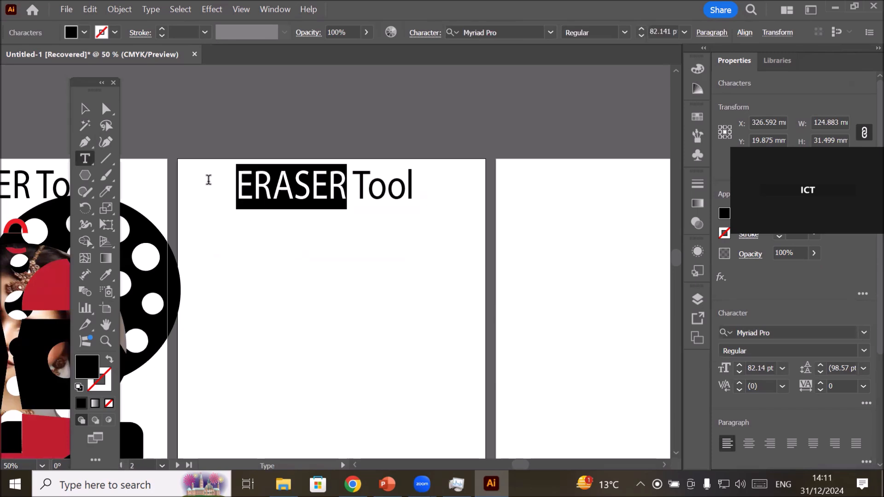
type("Kn")
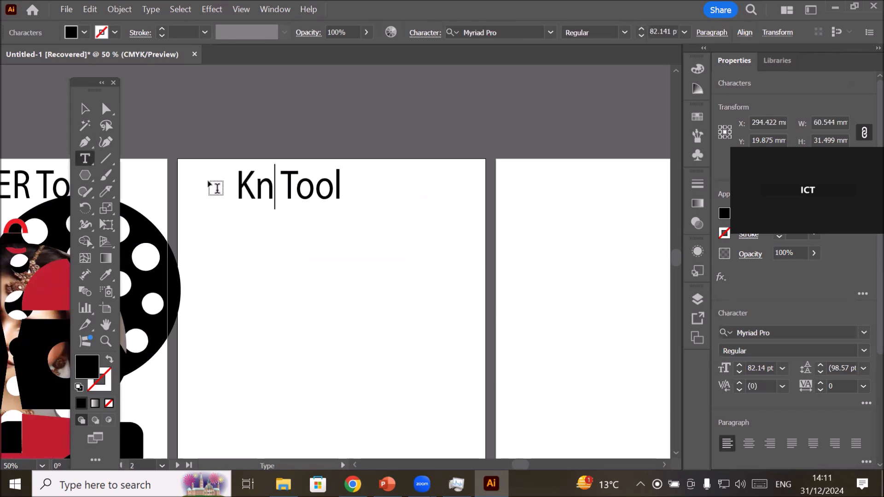
type("ief")
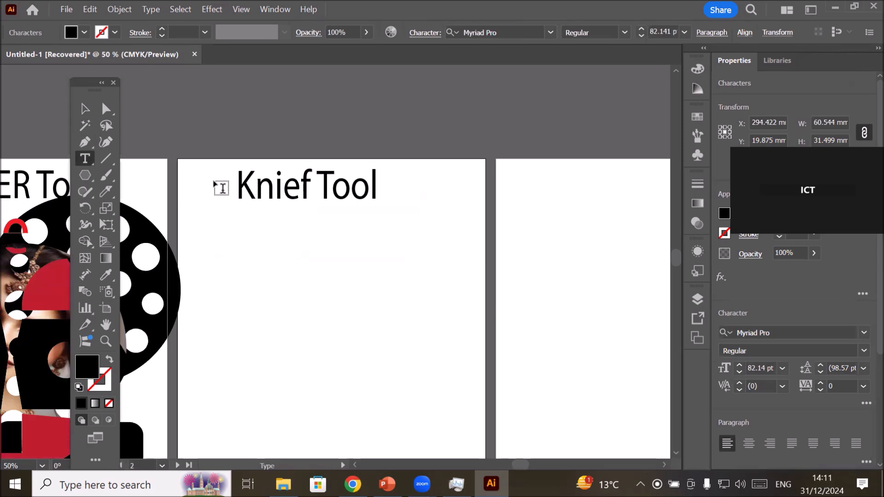
left_click(85, 109)
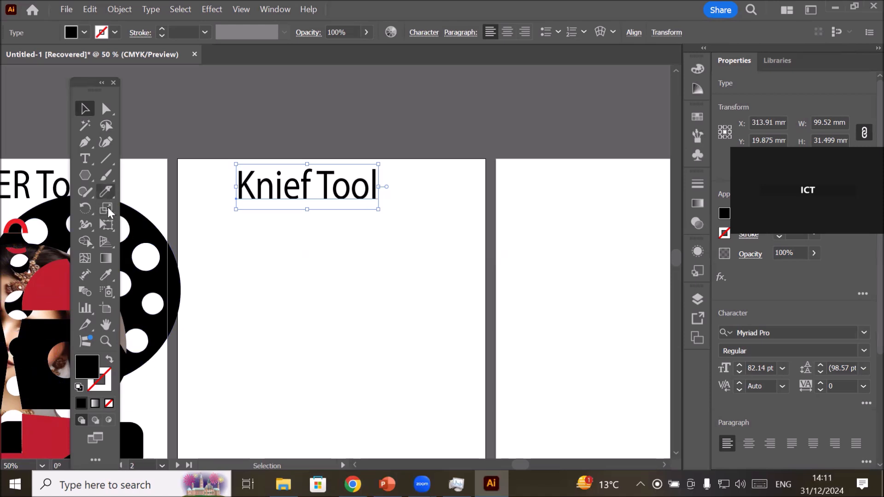
Draw a black rectangle about 126 mm wide and 111 mm high below the heading on the second artboard.
mouse_move(106, 191)
left_mouse_down()
mouse_move(183, 239)
mouse_move(170, 229)
left_mouse_up()
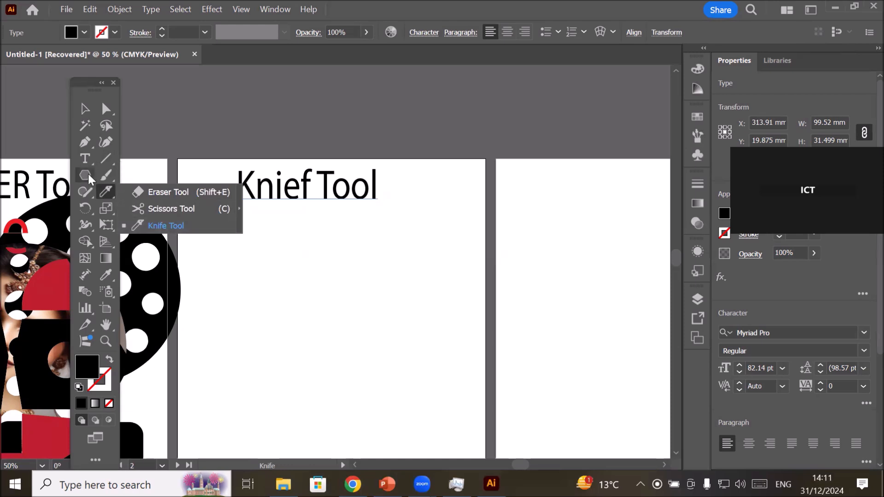
left_click_drag(89, 174, 149, 173)
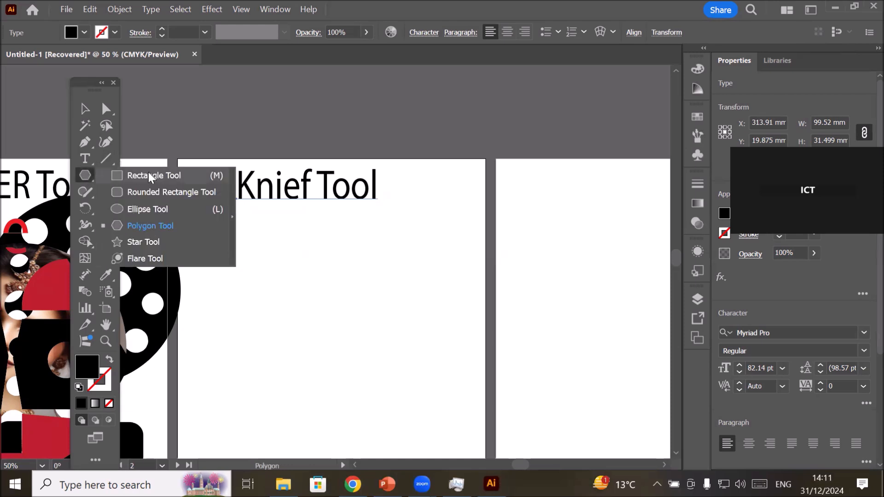
key("m")
left_click_drag(266, 245, 446, 404)
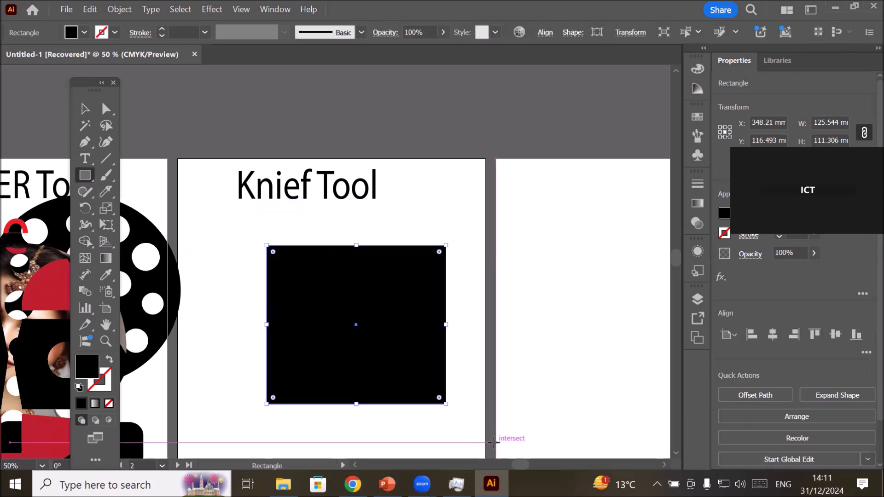
scroll(492, 440, "up", 2)
scroll(492, 442, "down", 1)
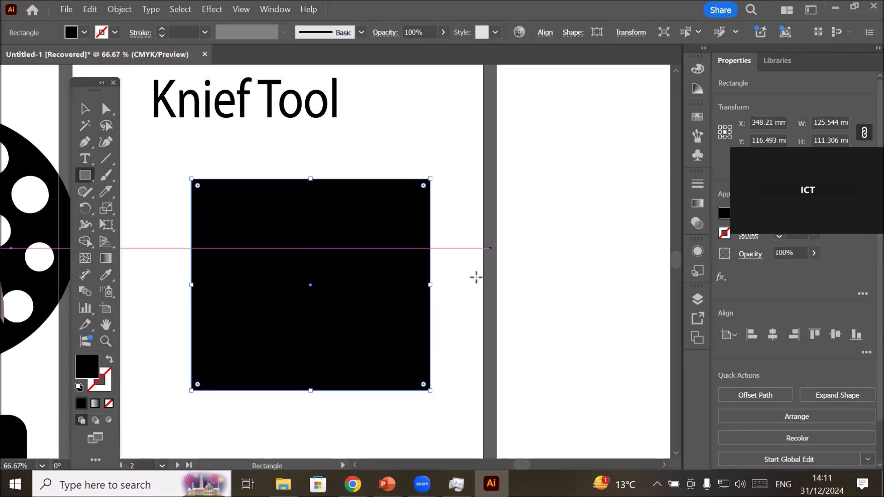
left_click(103, 189)
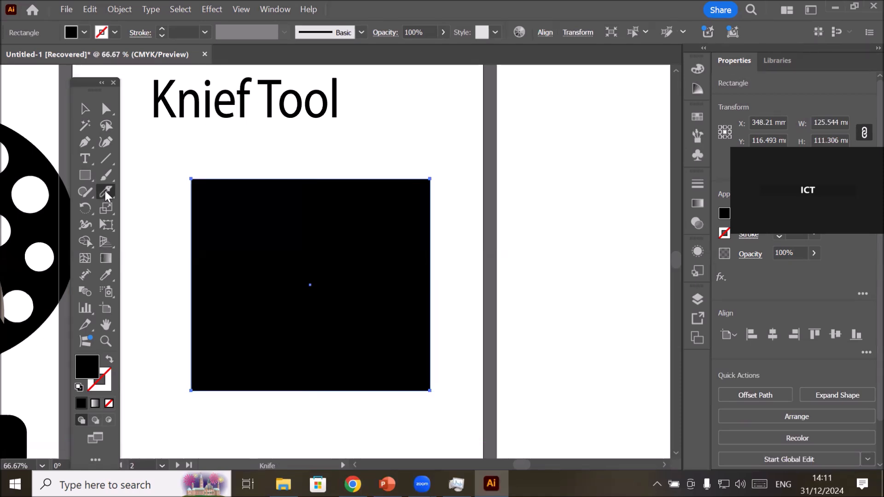
left_click_drag(104, 188, 158, 192)
double_click(106, 193)
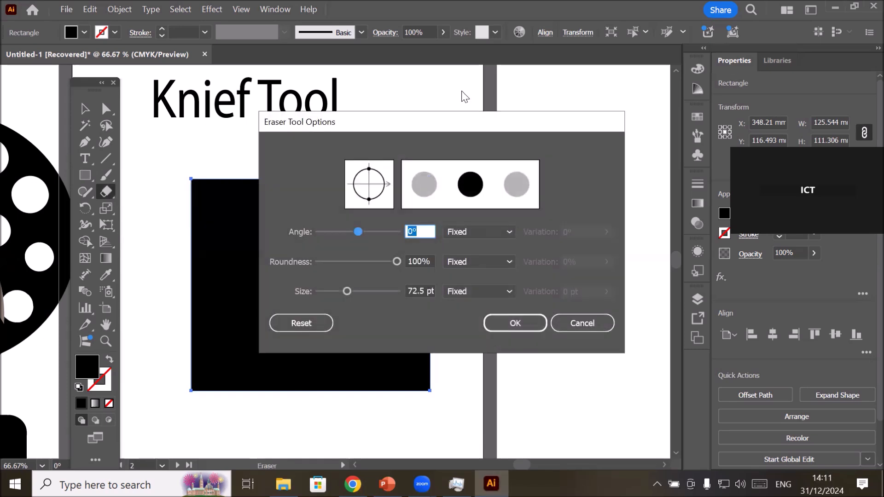
left_click(570, 322)
Slice the black rectangle across its full width with two wavy Knife cuts, one in its upper part and one in its lower part.
left_click_drag(105, 192, 105, 192)
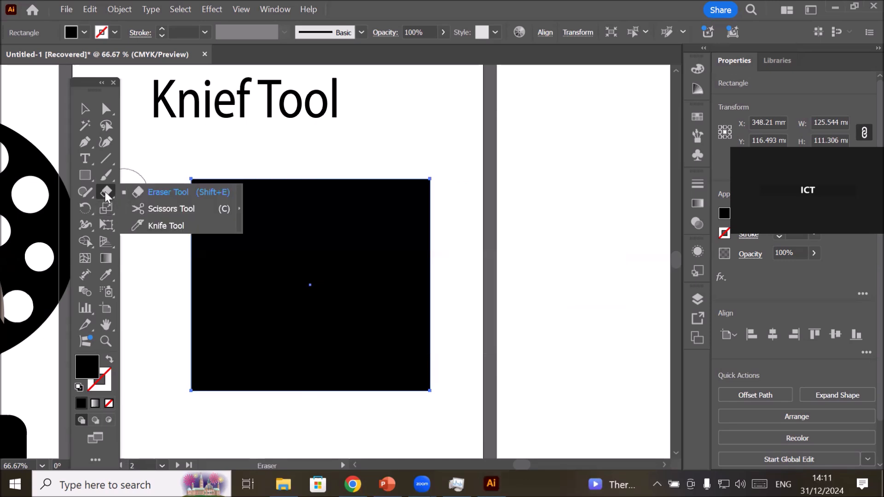
left_click(168, 226)
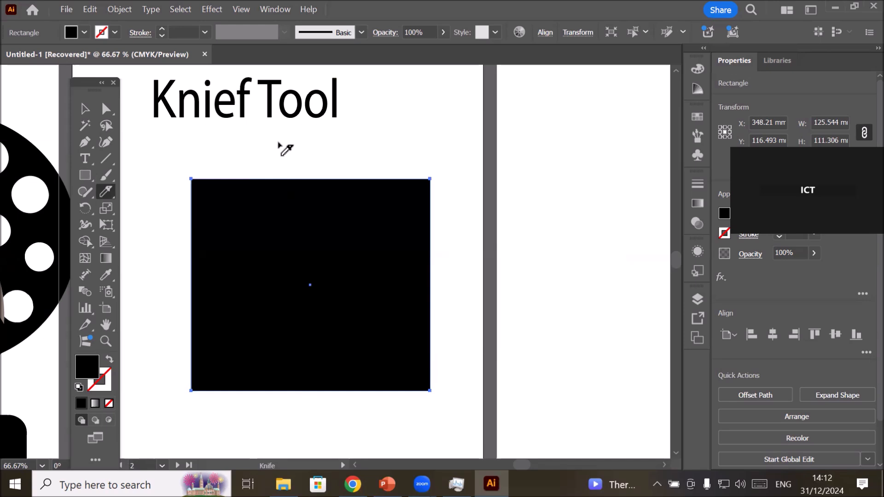
mouse_move(170, 241)
left_mouse_down()
mouse_move(192, 243)
mouse_move(235, 224)
mouse_move(303, 254)
mouse_move(356, 228)
mouse_move(408, 247)
mouse_move(445, 232)
mouse_move(468, 250)
left_mouse_up()
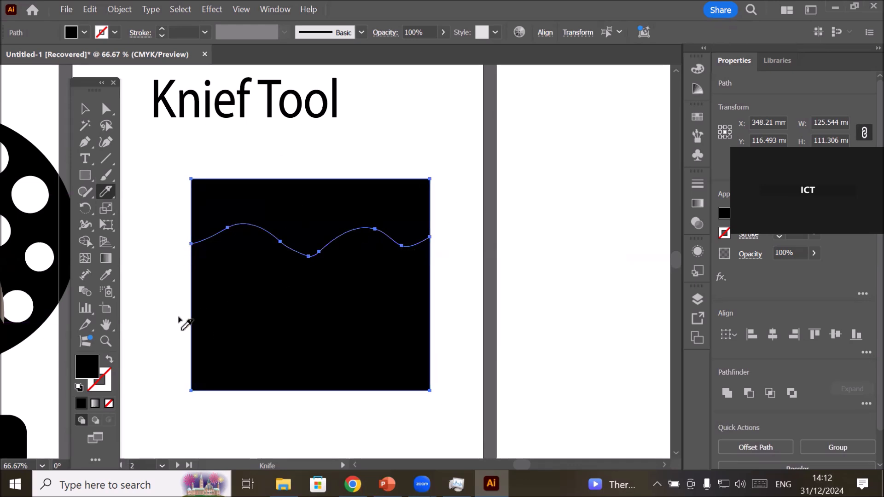
mouse_move(166, 316)
left_mouse_down()
mouse_move(211, 326)
mouse_move(266, 317)
mouse_move(307, 335)
mouse_move(336, 318)
mouse_move(360, 334)
mouse_move(402, 312)
mouse_move(450, 324)
left_mouse_up()
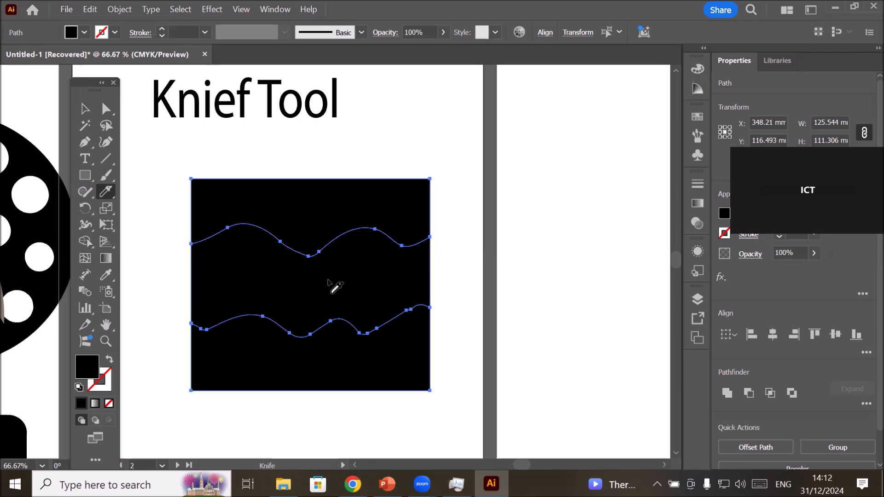
Move the top slice of the black rectangle slightly up and the bottom slice slightly down to open gaps along both wavy cuts.
left_click(84, 109)
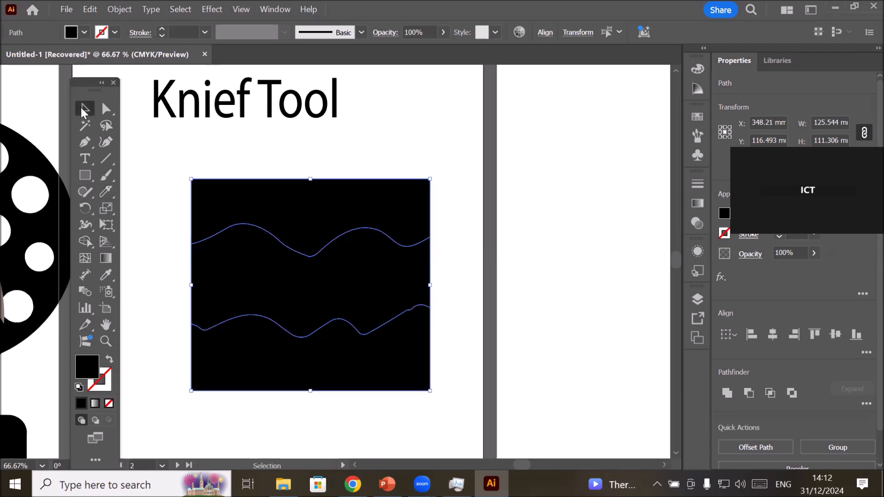
left_click(291, 159)
left_click(326, 202)
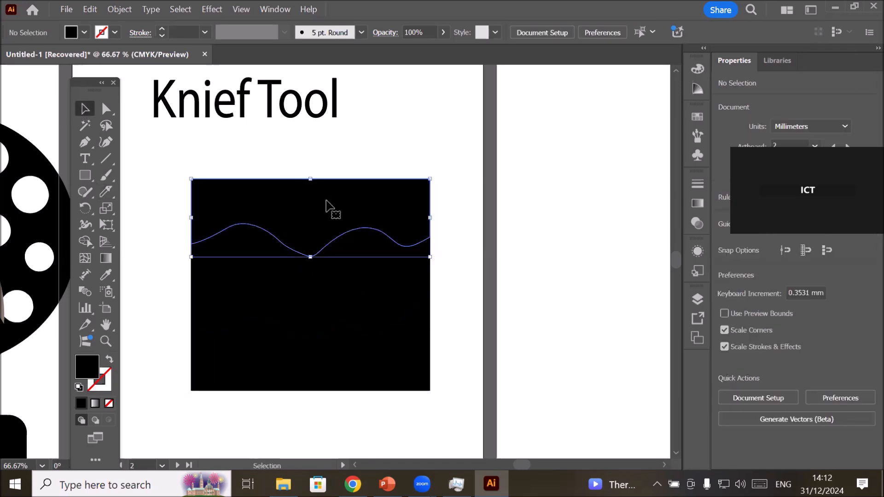
left_click_drag(326, 200, 326, 191)
left_click(312, 371)
left_click_drag(312, 372, 312, 383)
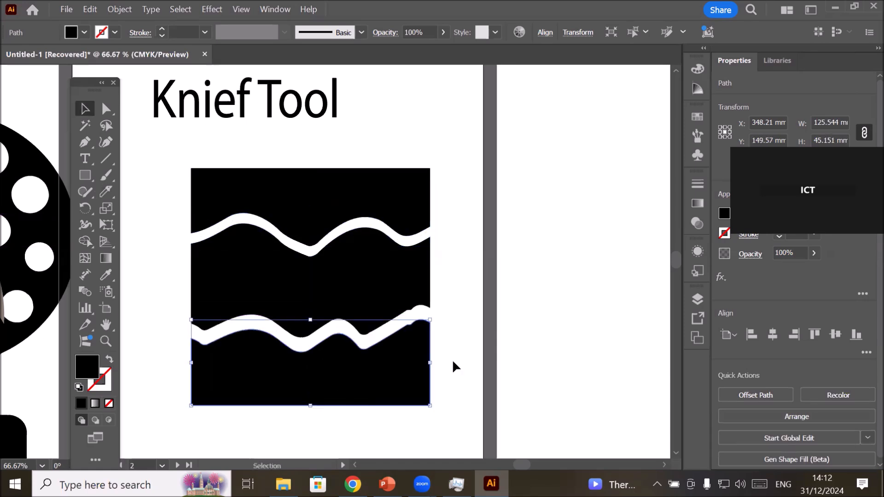
left_click(462, 329)
Fill the top and bottom slices of the cut rectangle with red, leaving the middle slice out of the selection.
left_click(351, 197)
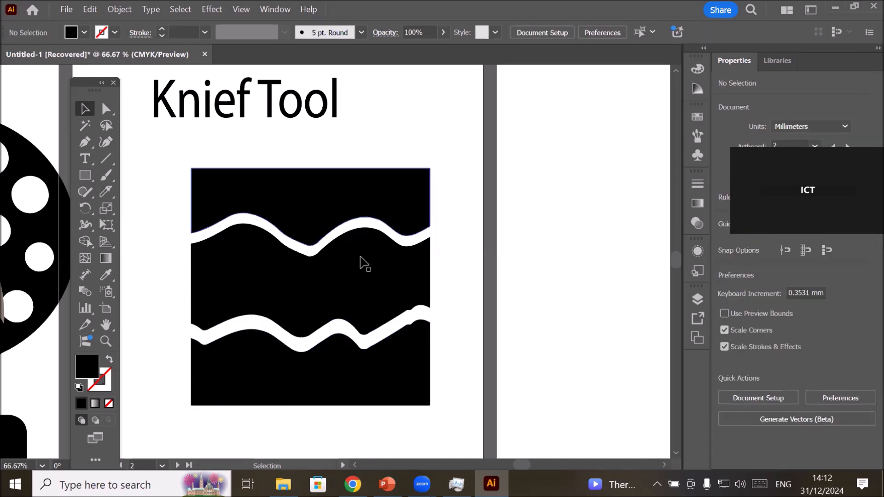
left_click(363, 370, "shift")
left_click(84, 32)
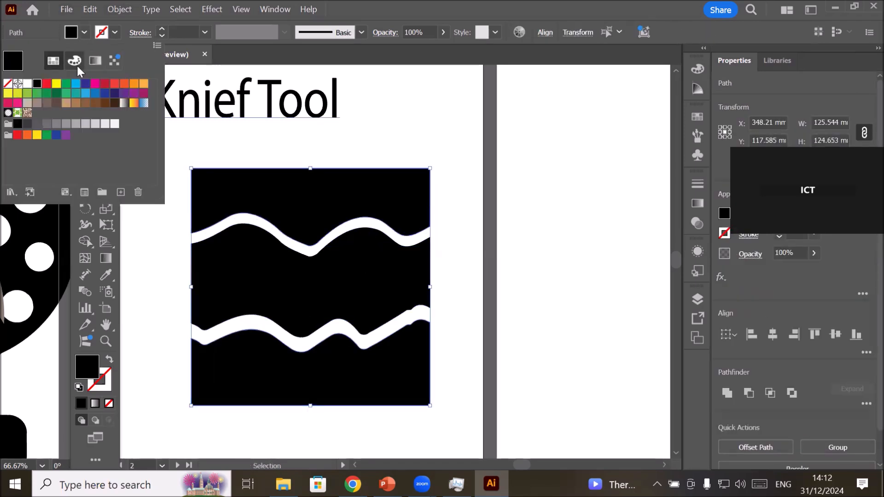
left_click(47, 84)
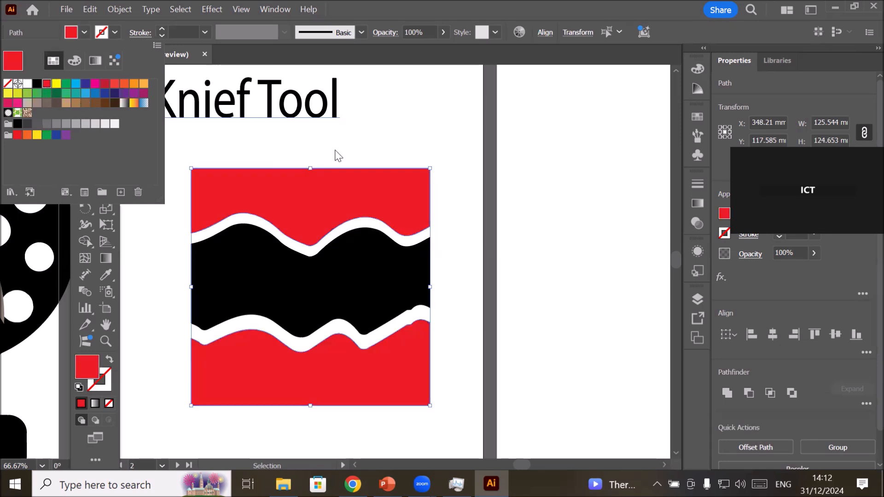
left_click(379, 157)
left_click(367, 157)
Try to round a wavy-edge corner of the top red slice and the lower-left corner of the bottom red slice.
scroll(377, 143, "down", 1)
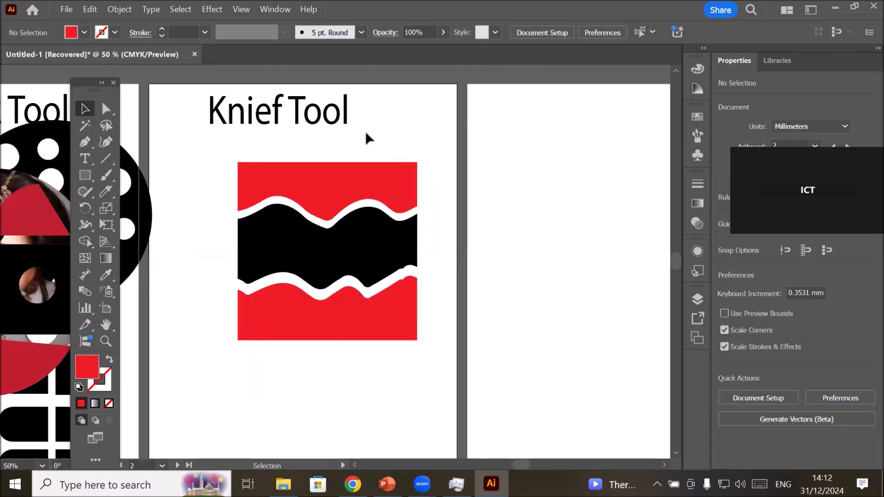
scroll(358, 133, "down", 1)
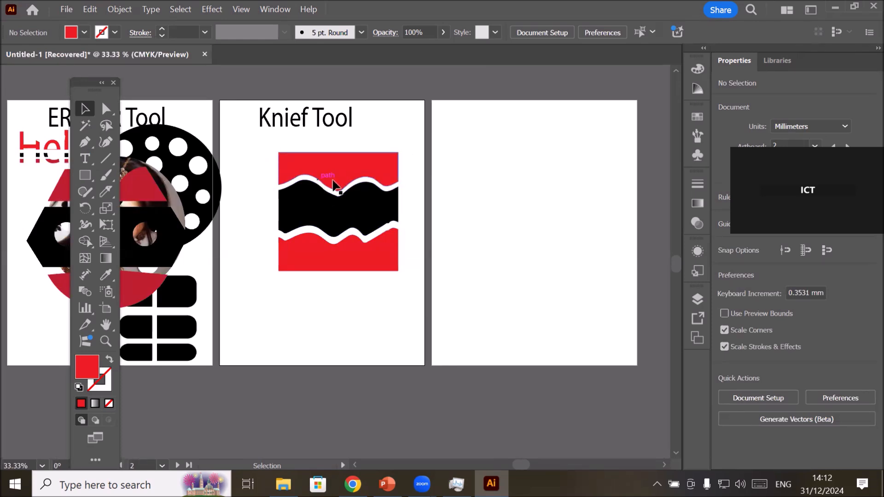
left_click(111, 112)
left_click(361, 175)
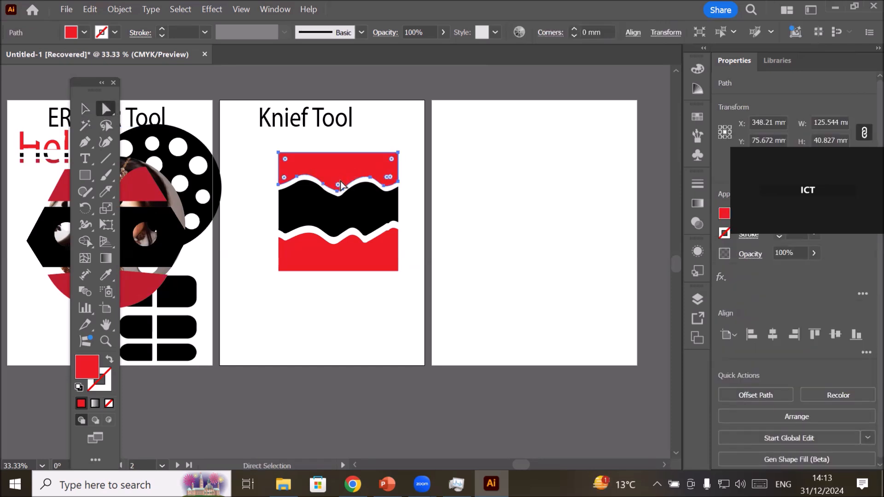
left_click_drag(338, 185, 329, 200)
left_click(342, 267)
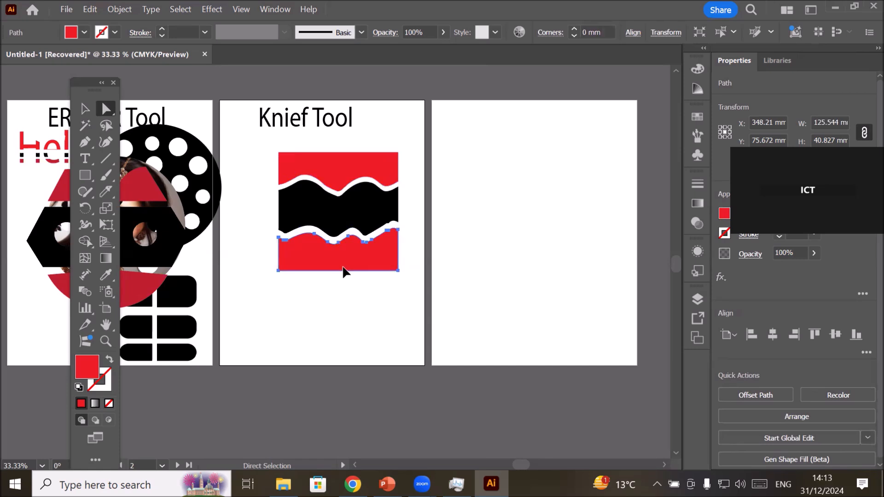
left_click(286, 264)
left_click_drag(286, 266, 343, 308)
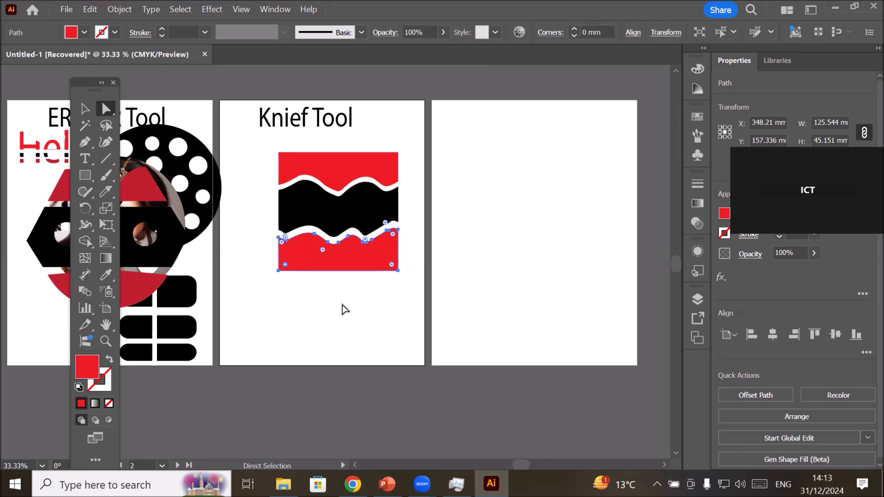
Pull the anchor point in the middle dip of the bottom red slice's wavy edge down into a deep spike.
scroll(389, 239, "up", 1)
scroll(339, 249, "up", 1)
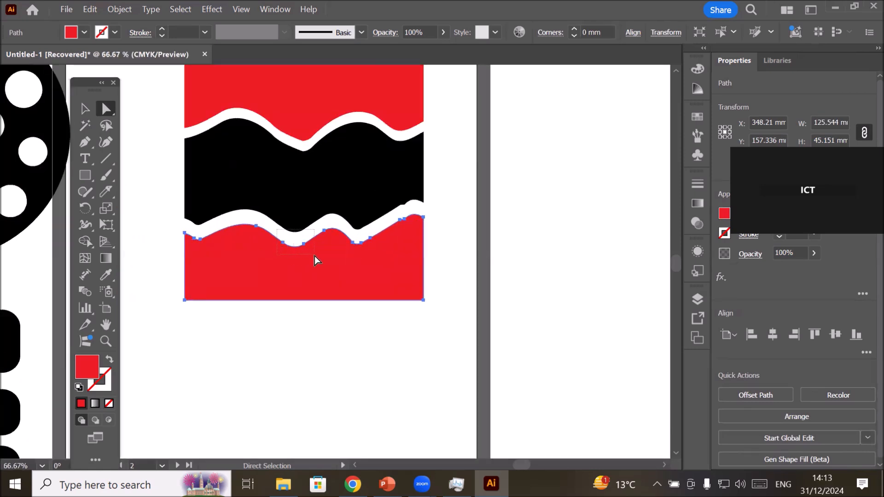
left_click_drag(314, 256, 314, 255)
left_click(297, 243)
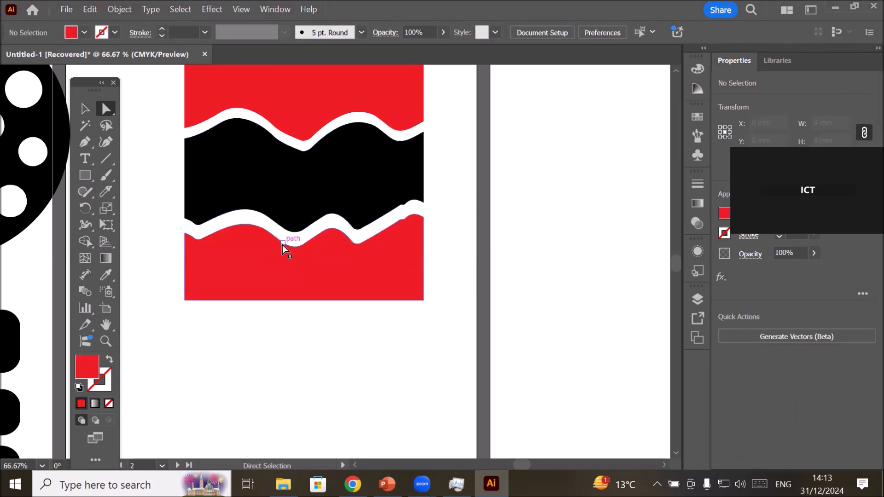
left_click(282, 245)
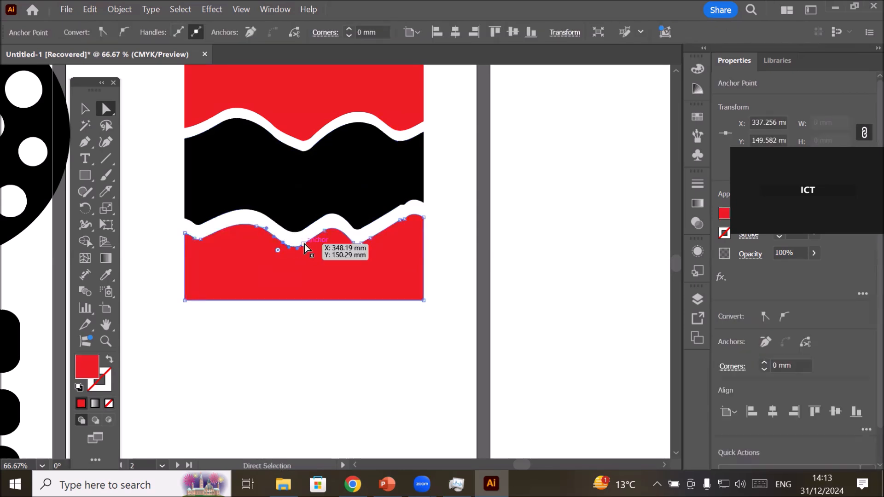
left_click(305, 244)
left_click_drag(305, 244, 296, 289)
left_click(316, 355)
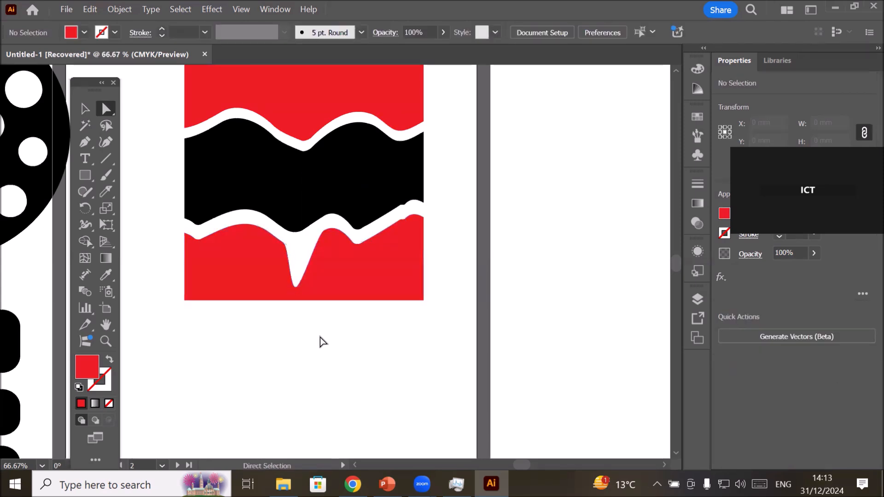
Draw an ellipse about 140 mm wide and 175 mm high on the empty third artboard and fill it yellow.
scroll(322, 344, "down", 3)
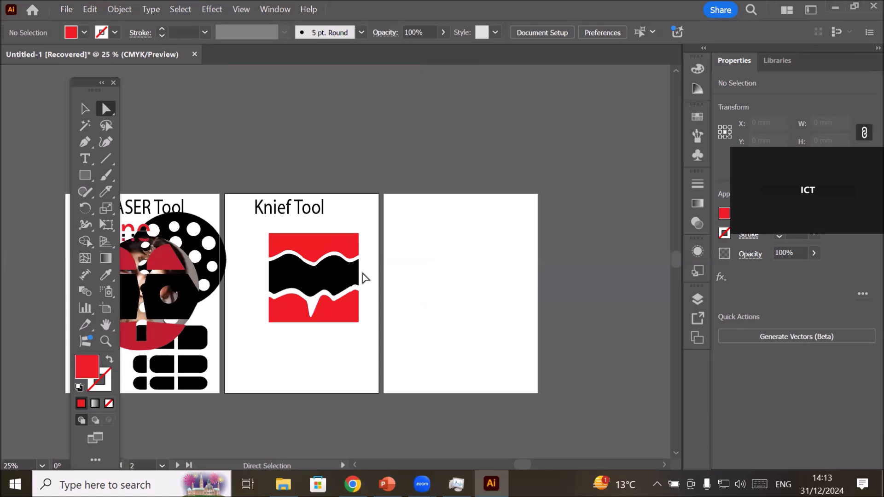
left_click(86, 176)
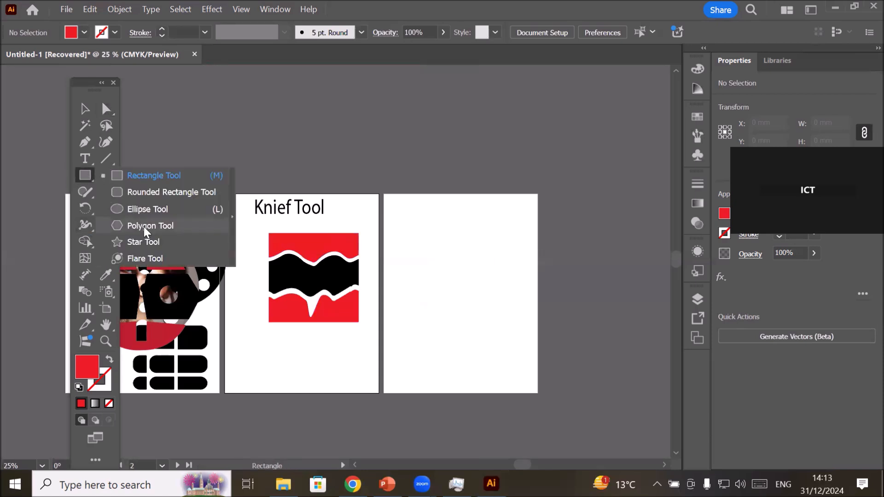
left_click(145, 211)
left_click_drag(418, 218, 518, 344)
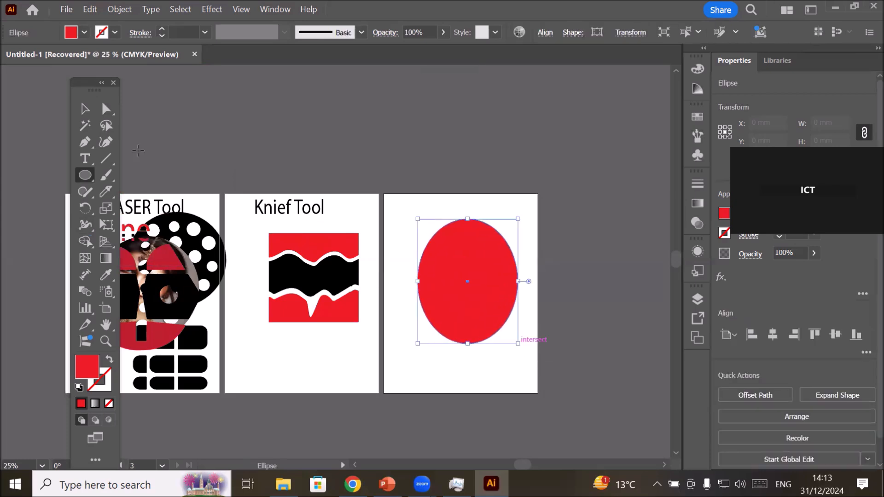
left_click(85, 32)
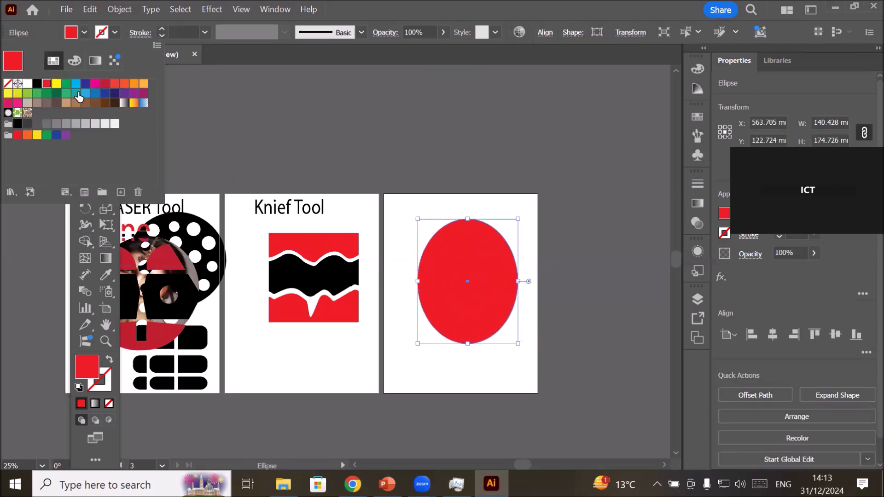
left_click(56, 83)
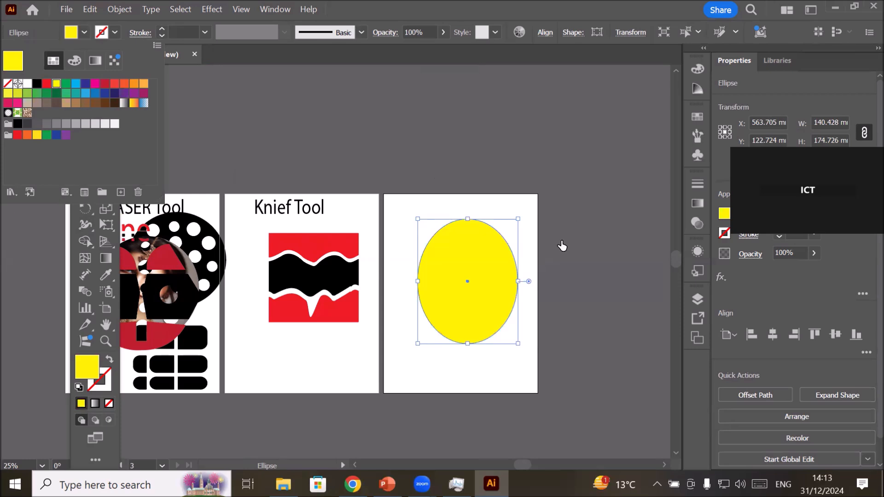
left_click(562, 327)
scroll(561, 327, "up", 1)
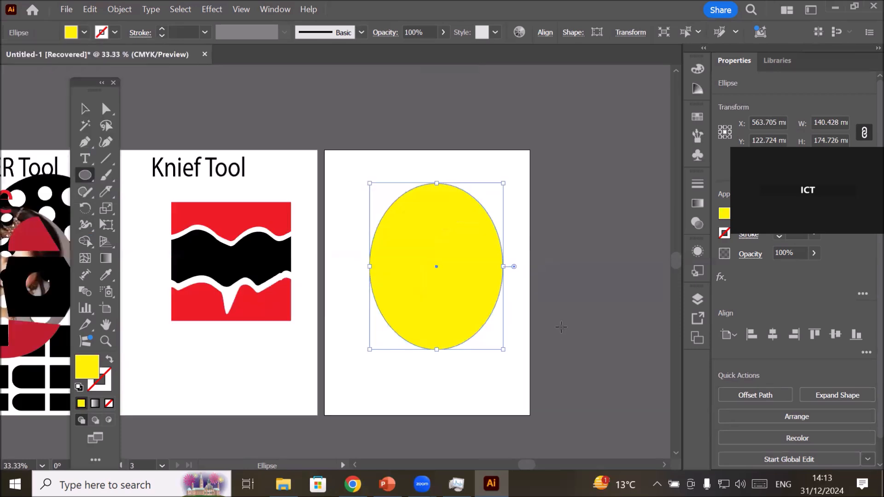
Shift the ellipse's left and right anchor points down together to reshape it into an egg.
left_click(115, 125)
key("a")
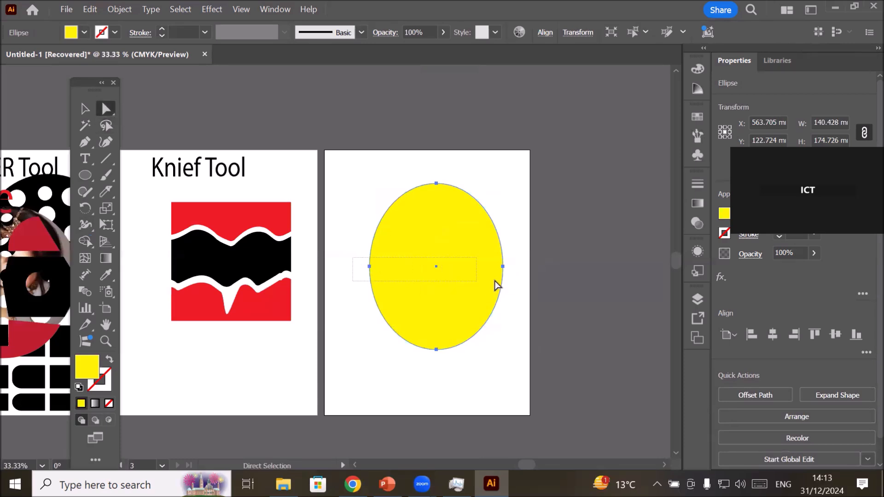
left_click(503, 267)
left_click_drag(503, 267, 507, 291)
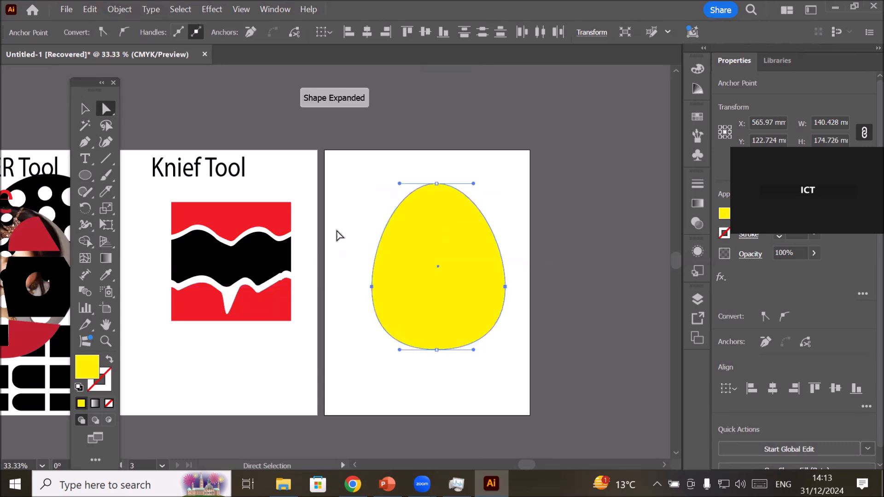
left_click(529, 290)
scroll(534, 286, "up", 1)
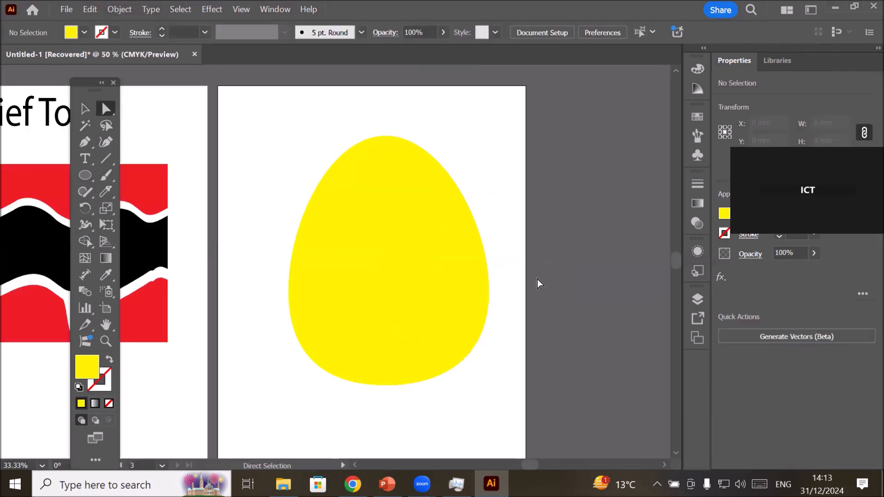
Change the egg's fill to dark blue and give it a 7 pt red stroke.
left_click(382, 245)
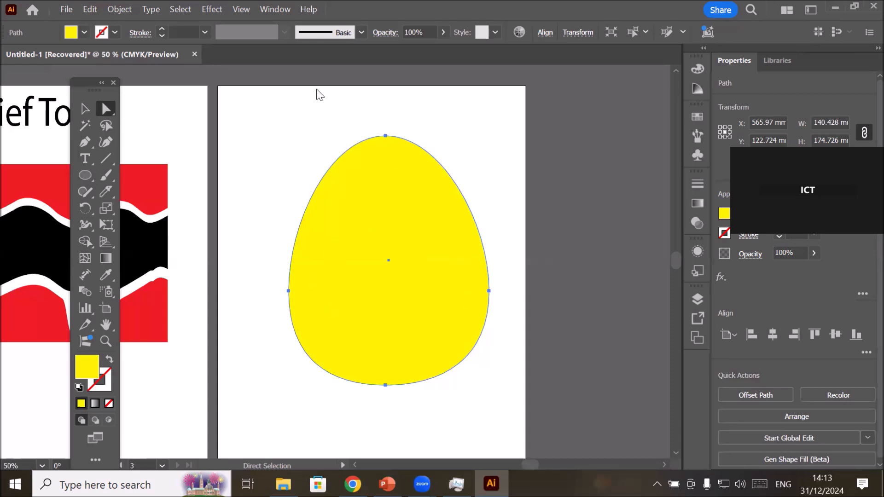
left_click(85, 32)
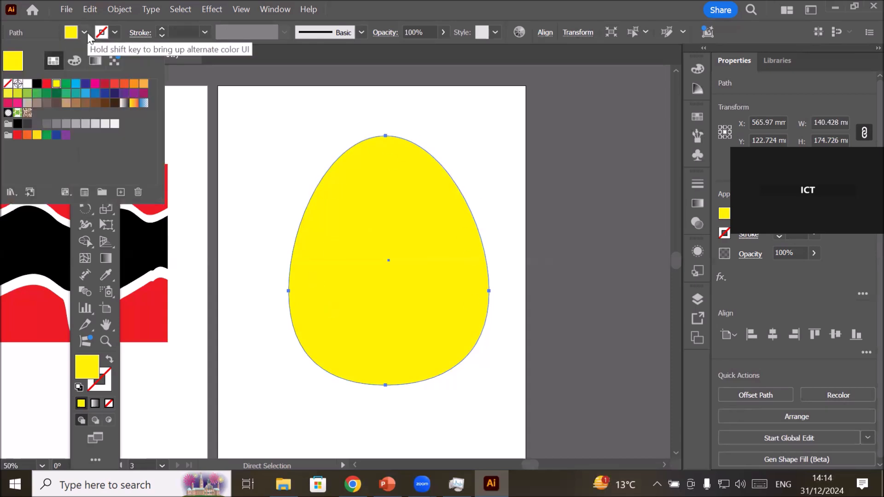
left_click(85, 84)
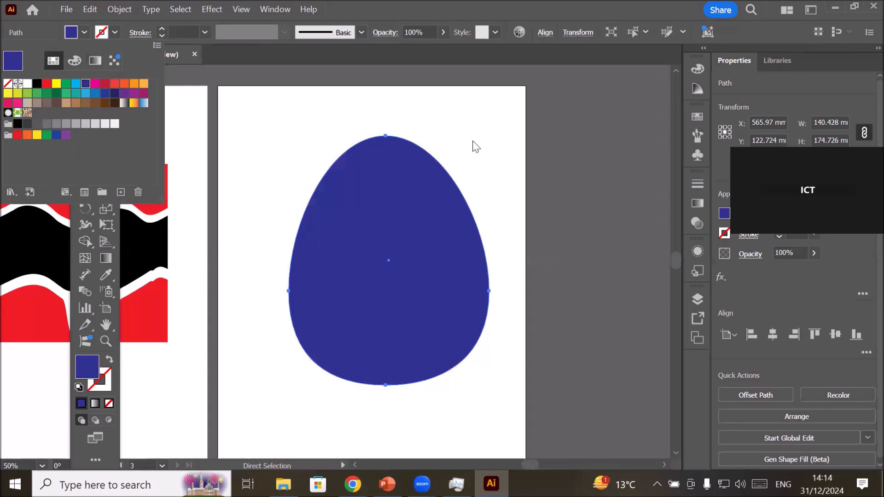
left_click(162, 28)
left_click(162, 28)
left_click(162, 29)
left_click(163, 29)
left_click(163, 29)
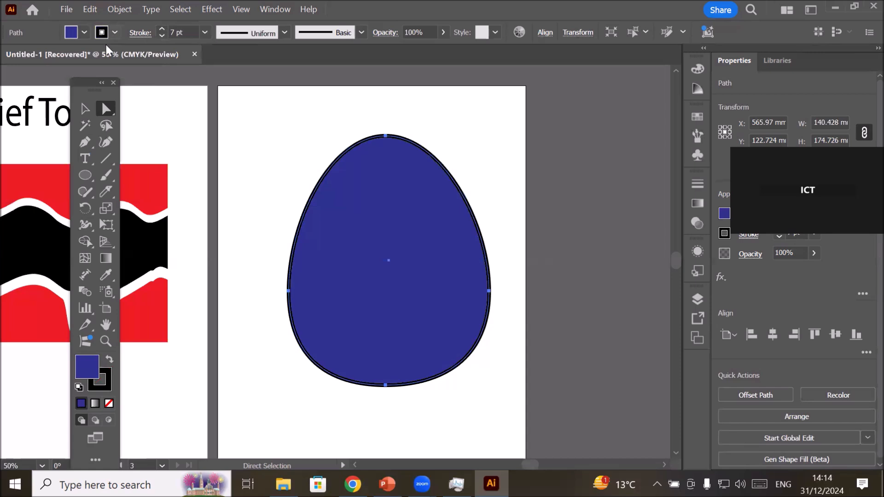
left_click(114, 33)
left_click(46, 85)
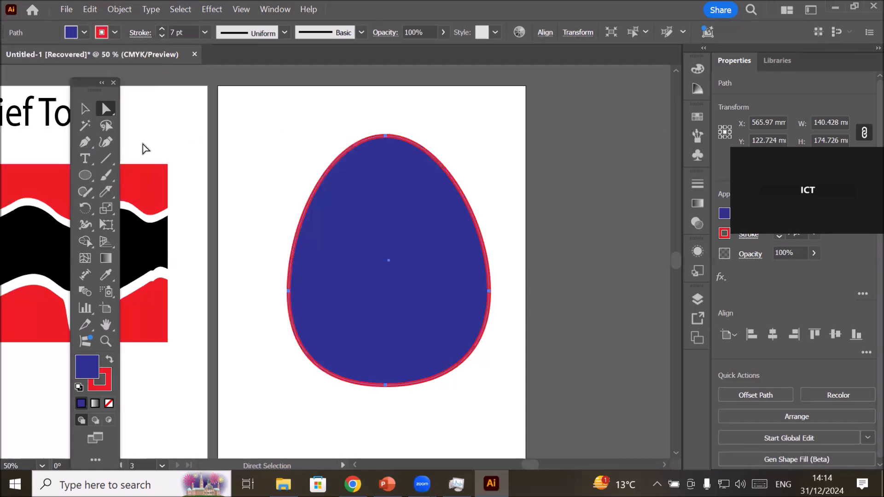
Make two Knife cuts partway into the egg, one low and one high, plus a wavy cut across its full width between them.
left_click(110, 192)
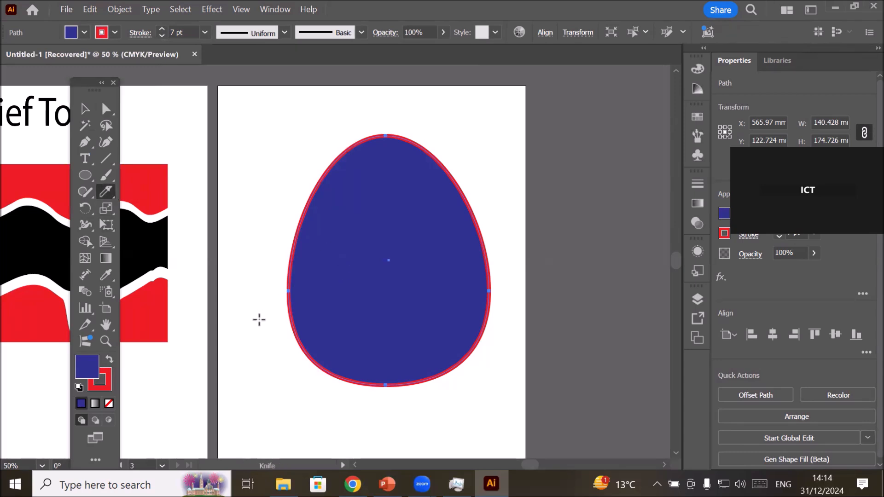
left_click_drag(412, 316, 411, 316)
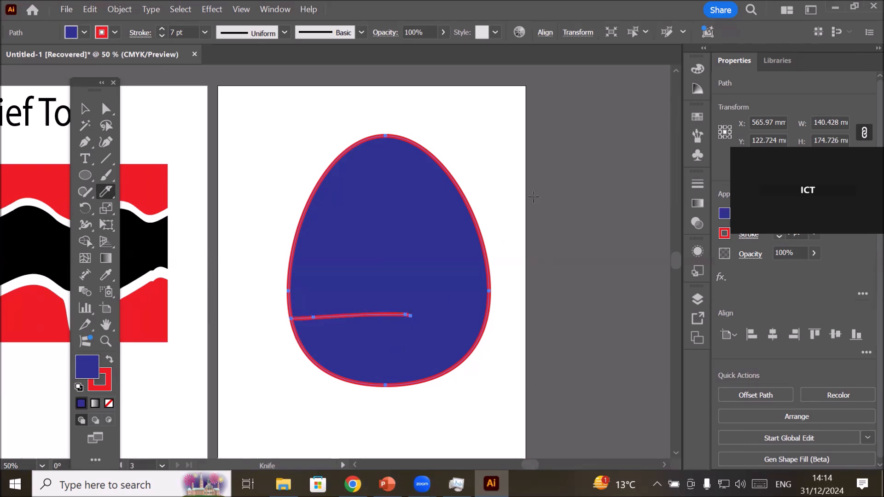
left_click_drag(499, 180, 366, 190)
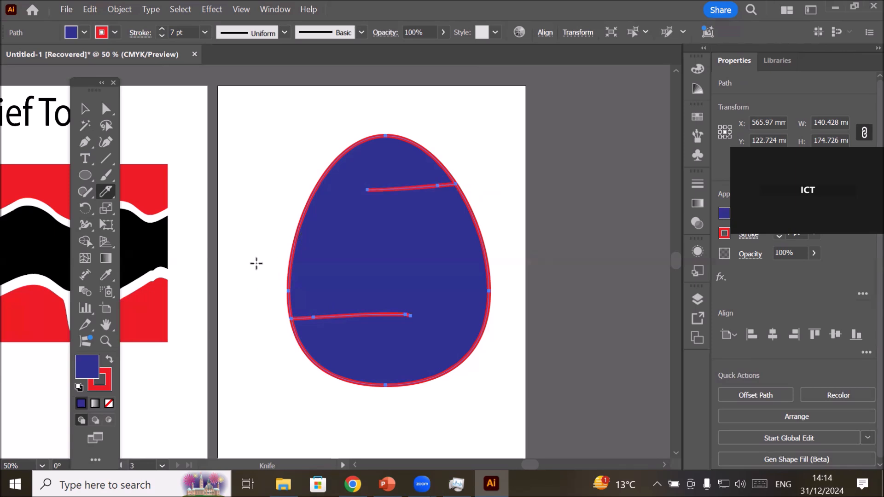
mouse_move(376, 230)
left_mouse_down()
mouse_move(403, 249)
mouse_move(453, 223)
mouse_move(491, 248)
mouse_move(515, 236)
left_mouse_up()
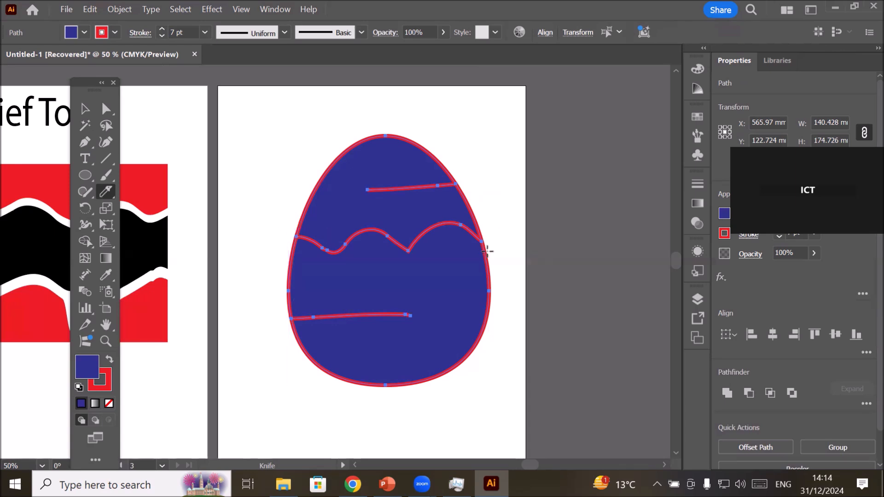
Move the egg's upper piece up to separate it from the lower piece along the wavy cut.
left_click(84, 111)
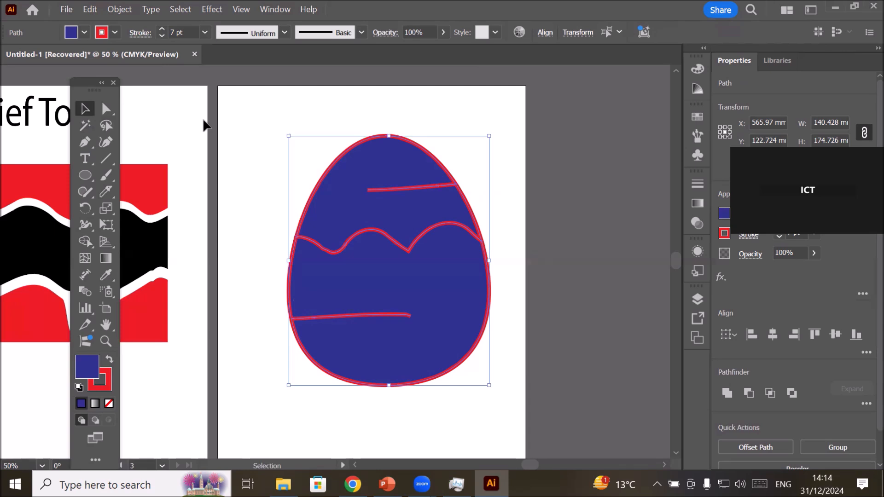
left_click(263, 126)
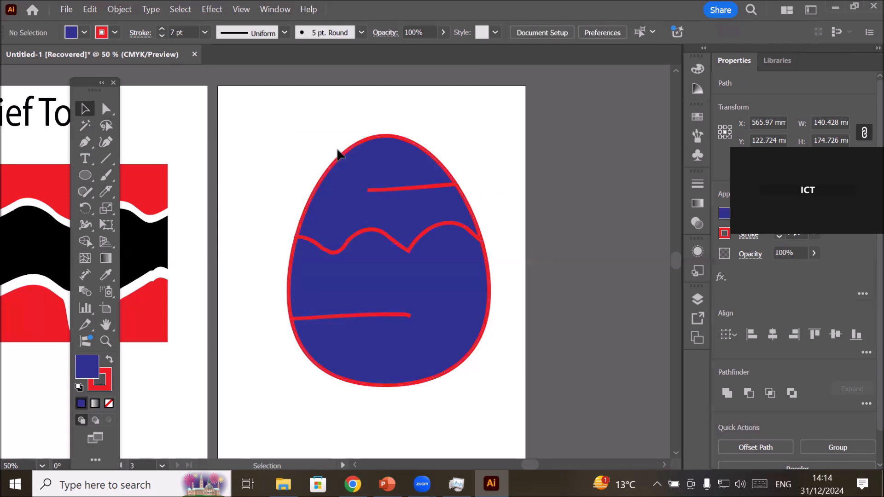
left_click(349, 163)
left_click_drag(349, 164, 350, 146)
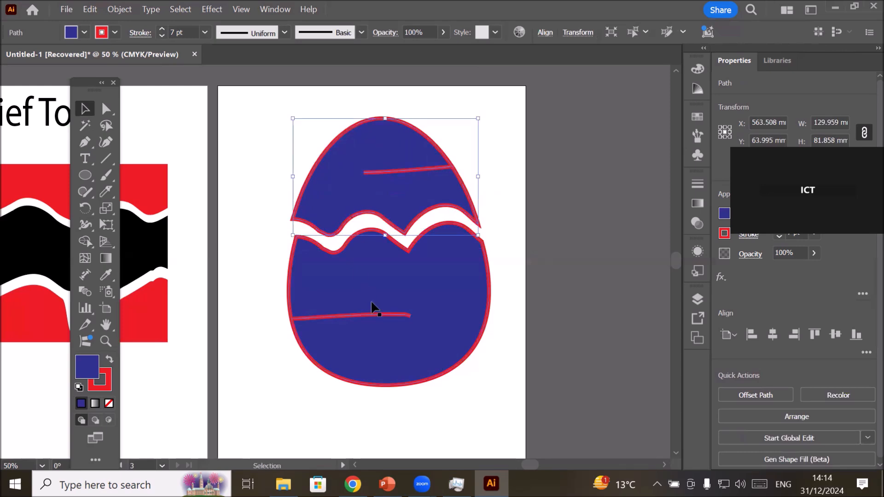
Move the egg's lower piece further down and pull the inner end of the upper piece's partial cut out past its left edge.
left_click_drag(366, 350, 363, 369)
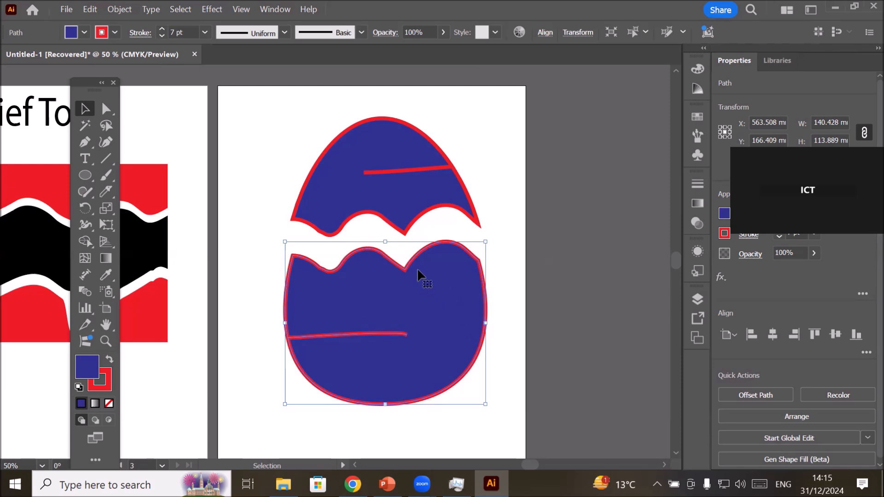
left_click(106, 109)
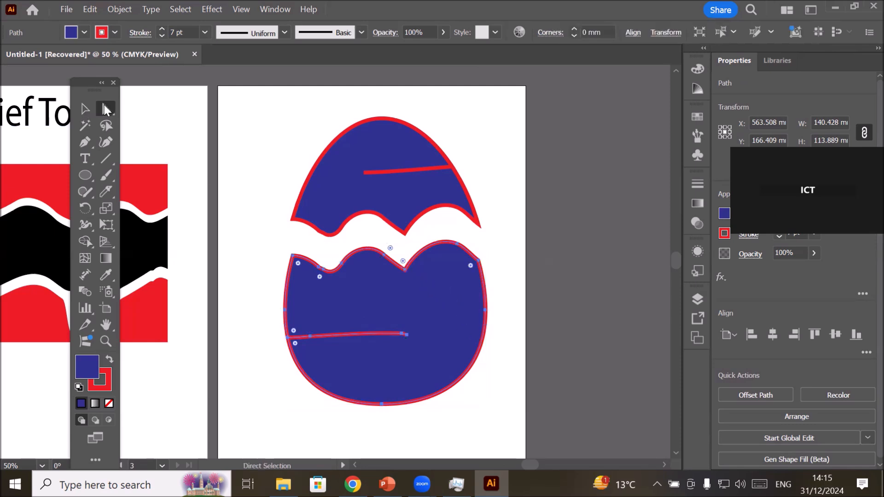
left_click(386, 173)
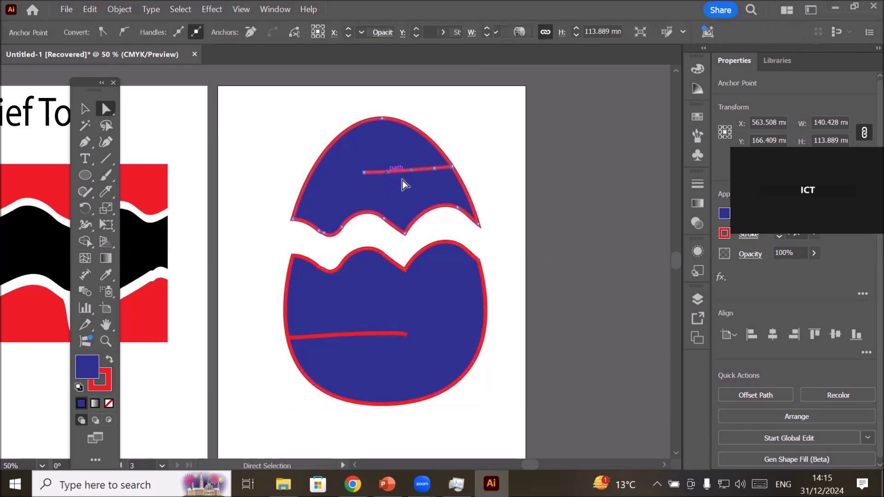
scroll(460, 144, "up", 2)
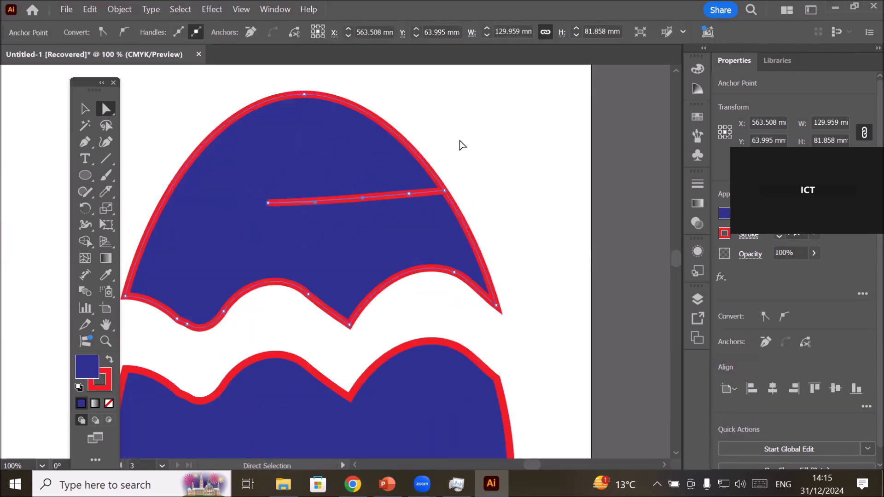
left_click(267, 204)
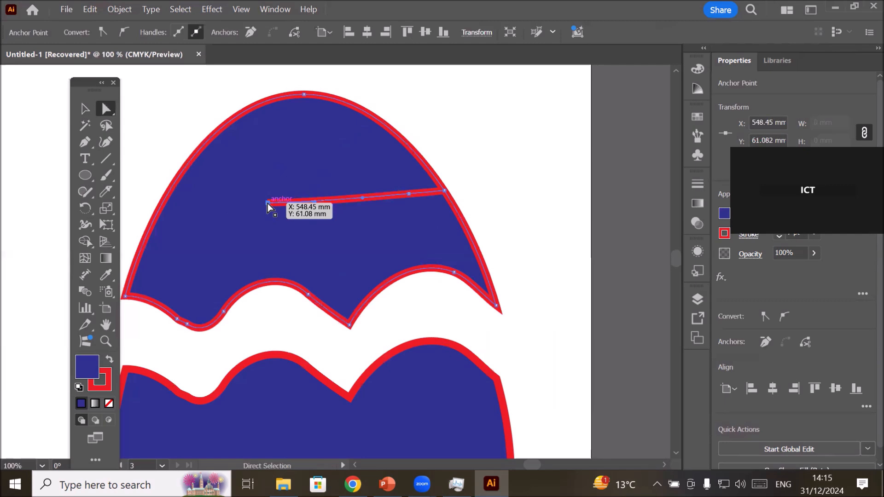
left_click_drag(267, 203, 134, 197)
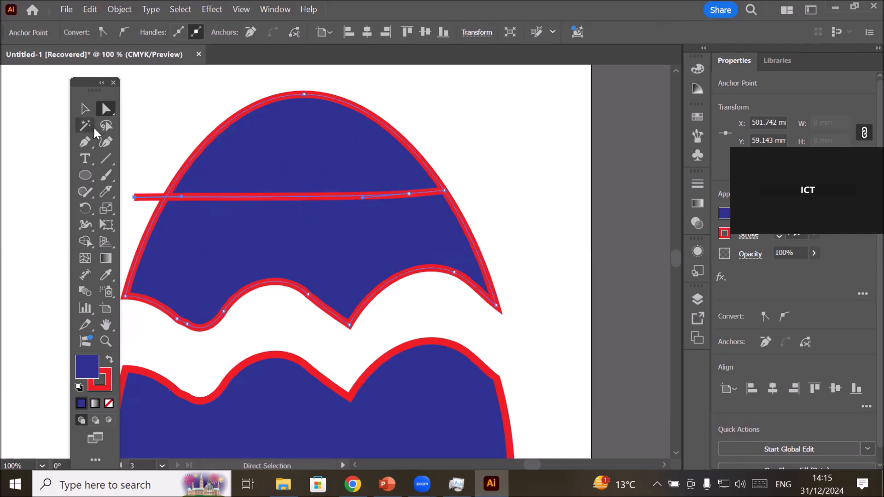
Shift the egg's whole upper piece up, move it down and to the right, and deselect it.
left_click(87, 111)
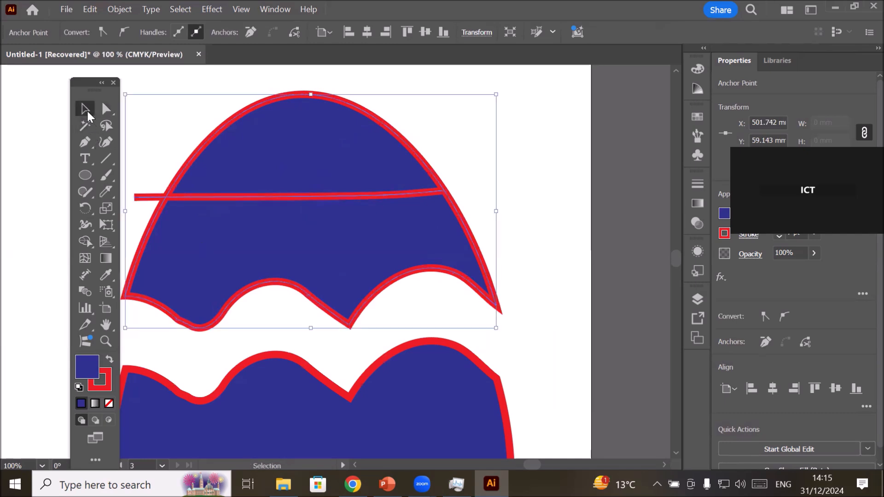
left_click(541, 141)
left_click_drag(336, 255, 337, 231)
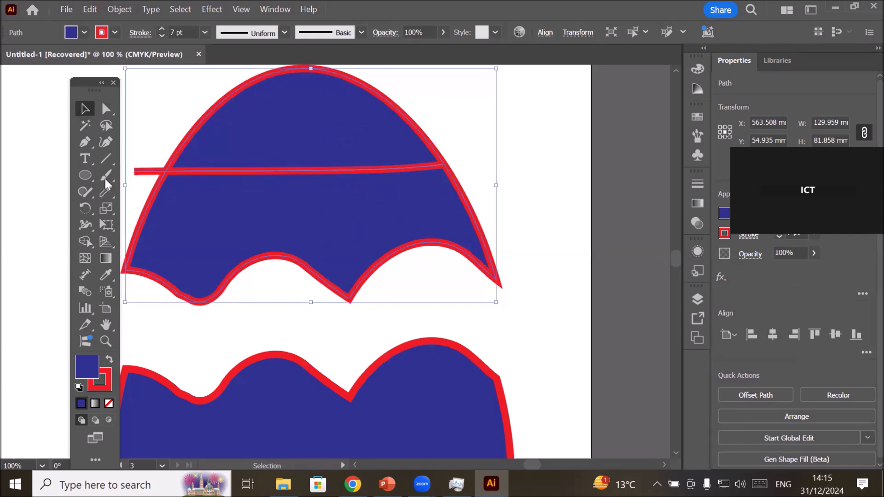
left_click(105, 108)
left_click_drag(133, 172, 178, 201)
key("ctrl+shift+a")
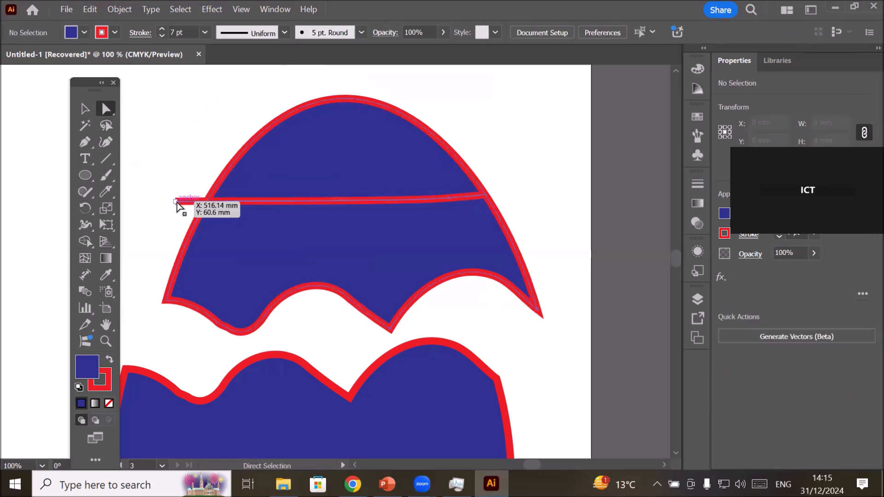
Try reshaping the extended cut line in the upper piece, undo the first distortion and bend its lower edge downward to open a gap.
left_click(179, 203)
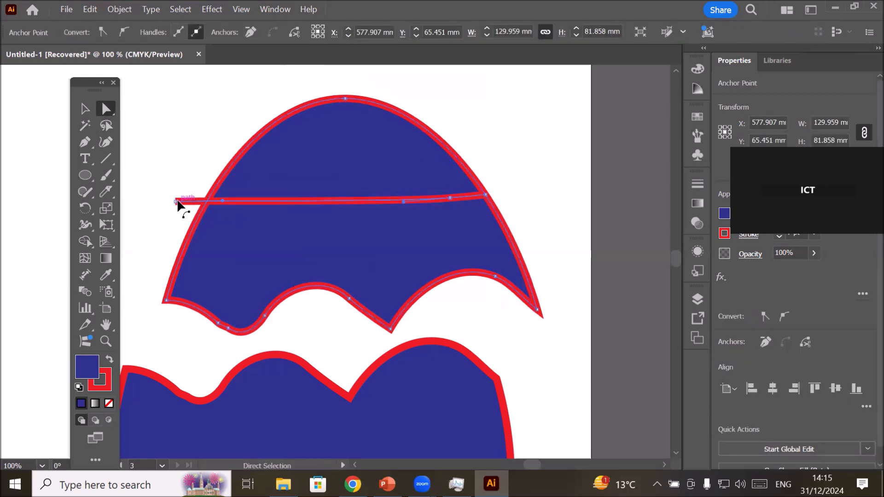
left_click_drag(178, 203, 217, 223)
left_click(217, 223, "ctrl")
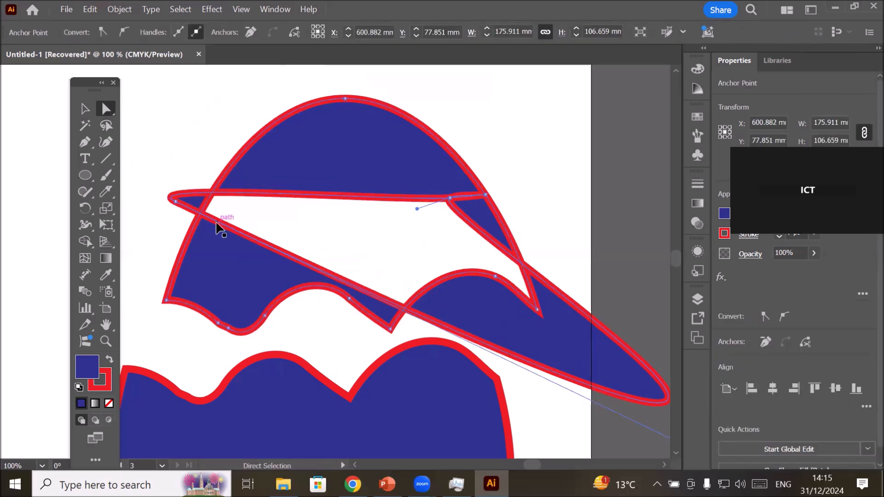
key("ctrl+z")
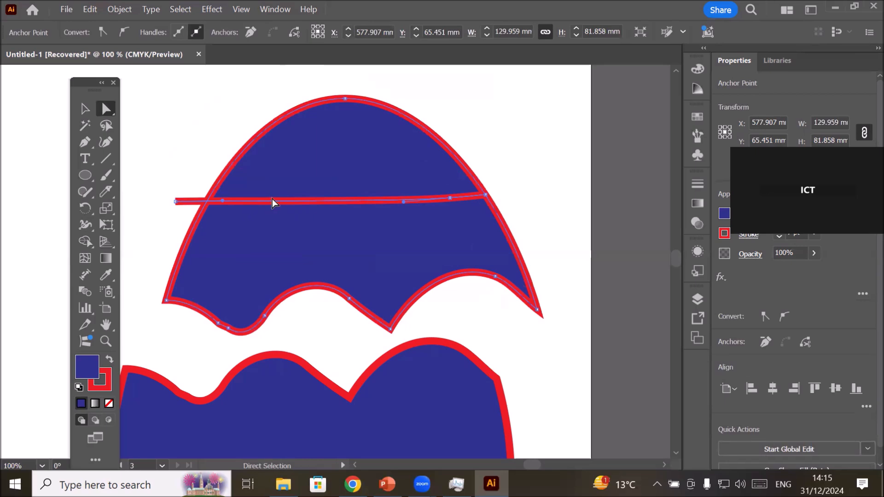
left_click_drag(274, 203, 270, 233)
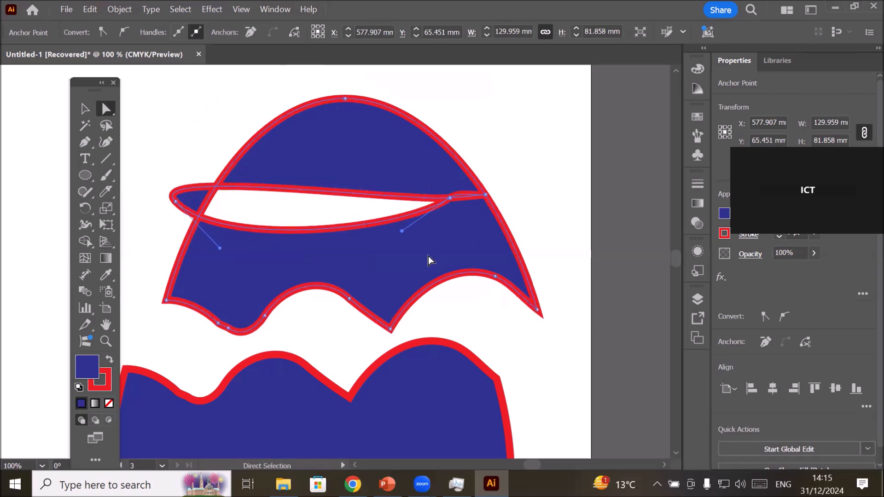
Undo the reshaping, the piece moves and all the Knife cuts back to the whole, uncut egg.
scroll(426, 266, "down", 3)
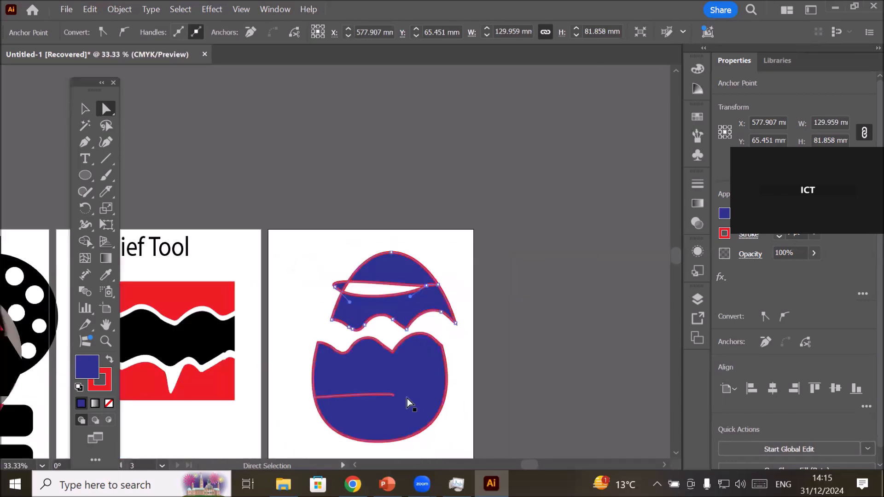
key("ctrl+z")
key("ctrl+z")
key("ctrl+z")
key("ctrl+z")
key("ctrl+z")
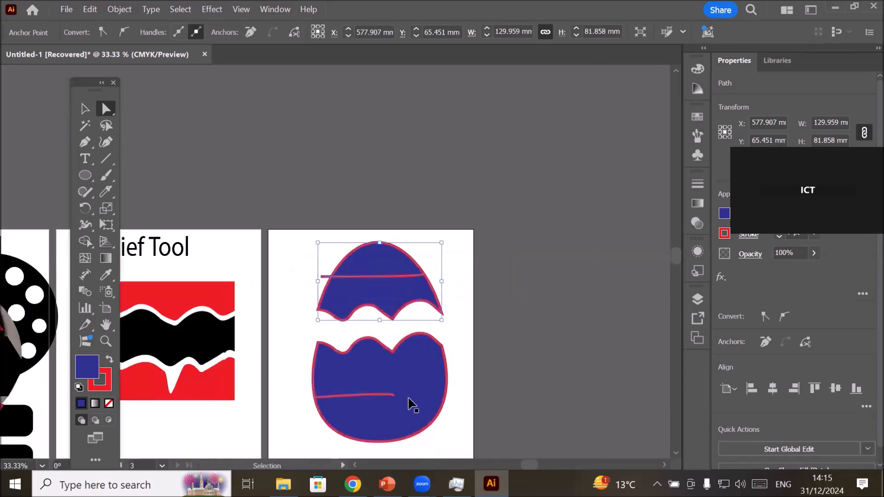
key("ctrl+z")
key("ctrl+z")
key("ctrl+z")
key("ctrl+z")
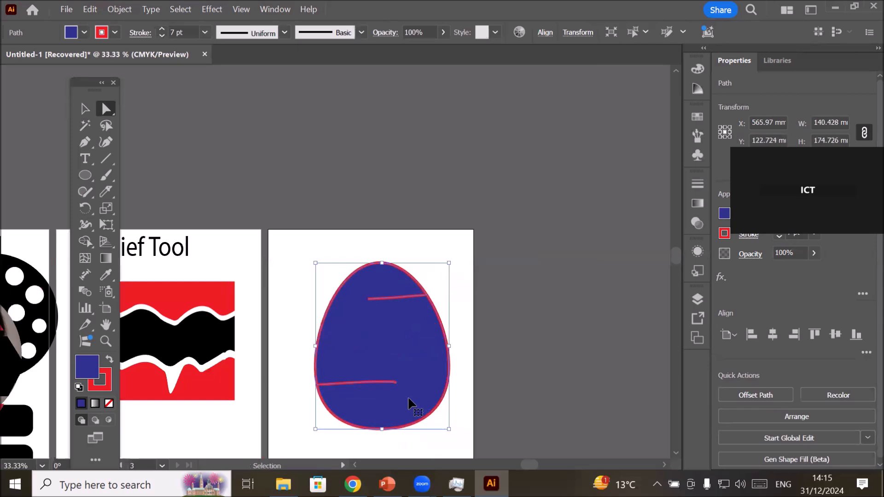
key("a")
scroll(420, 424, "up", 1)
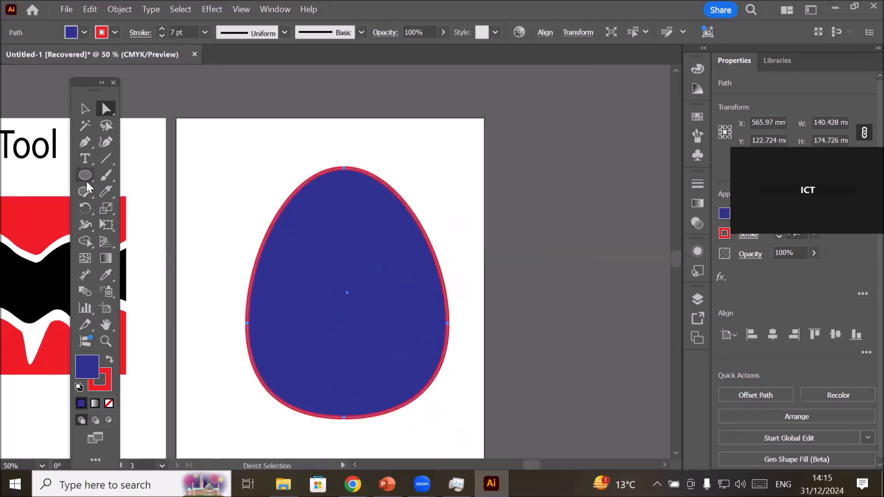
Cut the egg with the Knife tool along three full-width wavy lines, one low, one across the middle and a jagged one near the top.
left_click(106, 193)
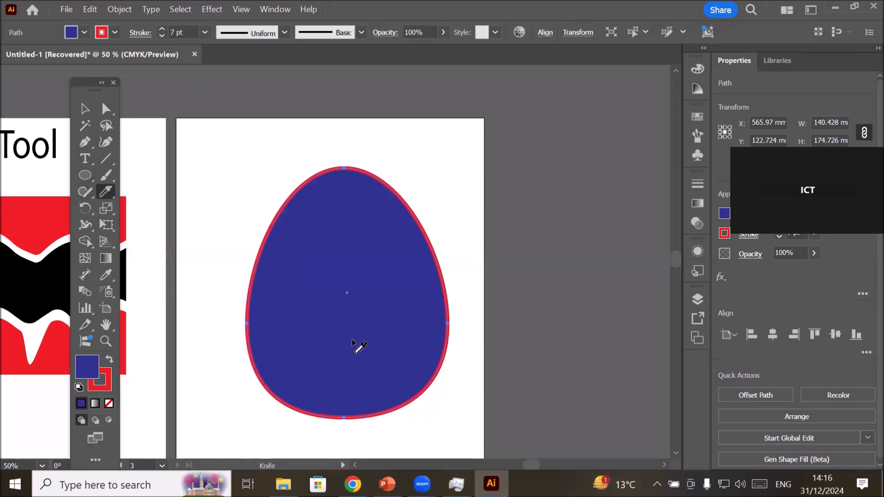
mouse_move(229, 344)
left_mouse_down()
mouse_move(301, 336)
mouse_move(337, 355)
mouse_move(389, 336)
mouse_move(420, 351)
mouse_move(481, 359)
left_mouse_up()
mouse_move(227, 244)
left_mouse_down()
mouse_move(277, 235)
mouse_move(325, 266)
mouse_move(371, 253)
mouse_move(389, 265)
mouse_move(450, 259)
left_mouse_up()
mouse_move(282, 186)
left_mouse_down()
mouse_move(390, 196)
mouse_move(406, 184)
left_mouse_up()
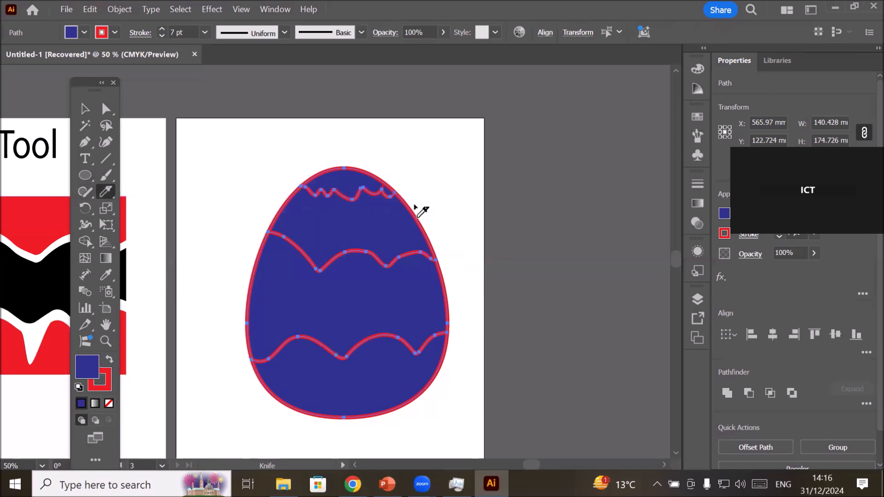
left_click(84, 110)
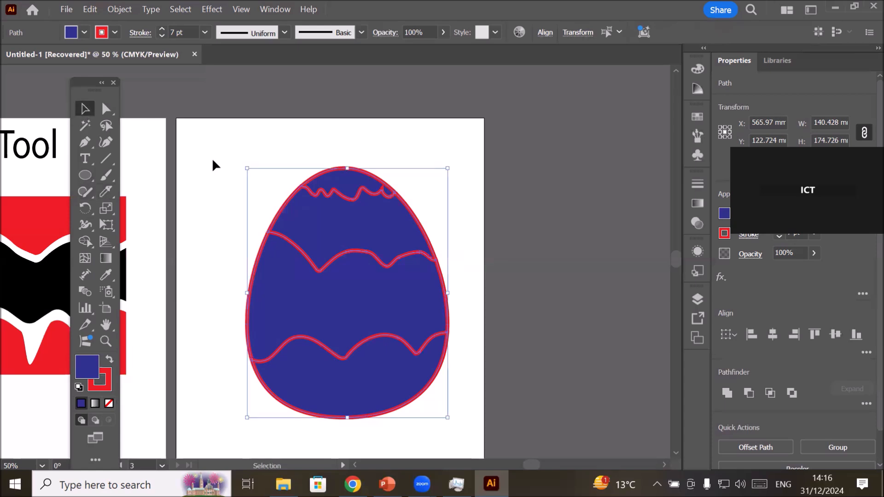
left_click(280, 145)
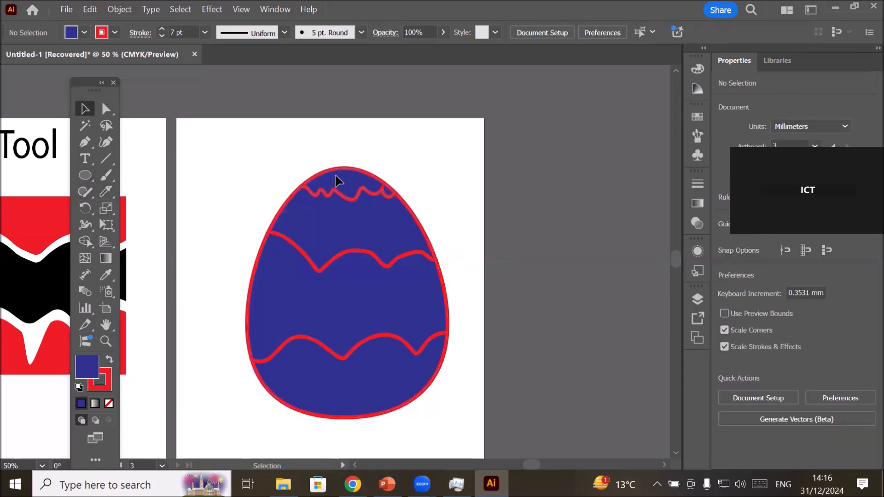
Move the egg's top cap up and the bottom and lower middle pieces down to open gaps along the three cuts.
left_click(337, 181)
left_click_drag(338, 176, 338, 158)
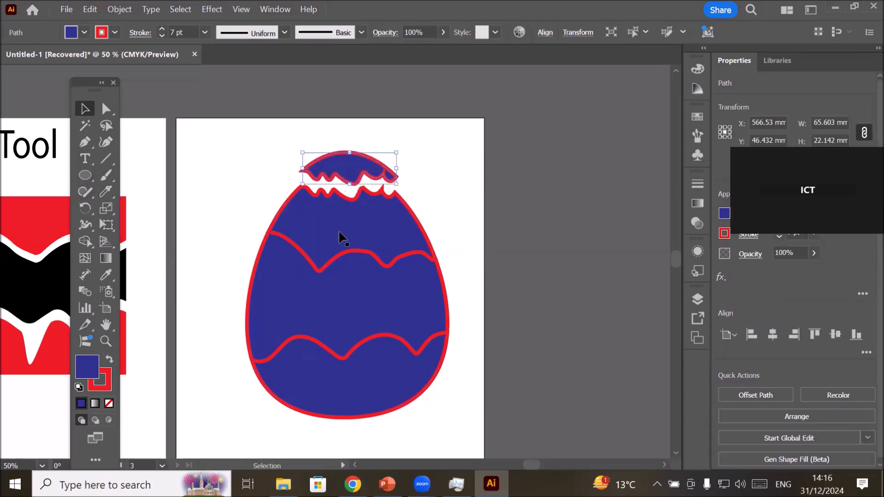
left_click(337, 359)
left_click_drag(340, 378, 345, 410)
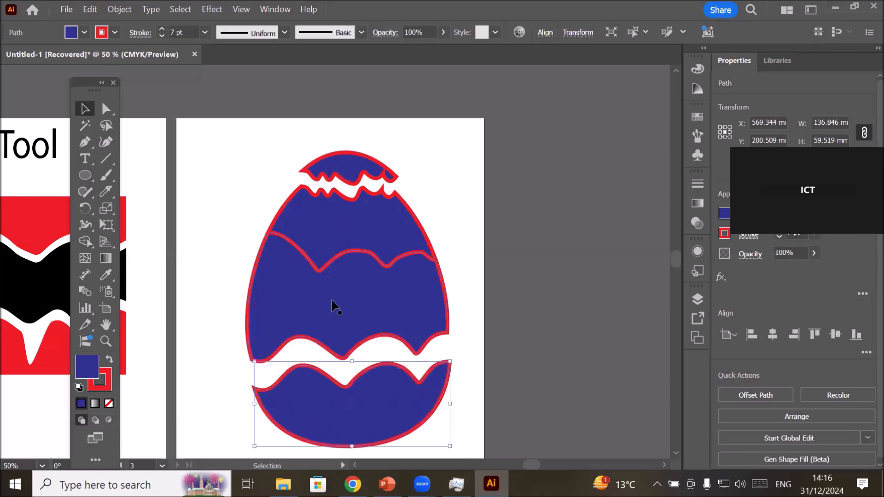
left_click_drag(331, 298, 330, 311)
left_click(459, 219)
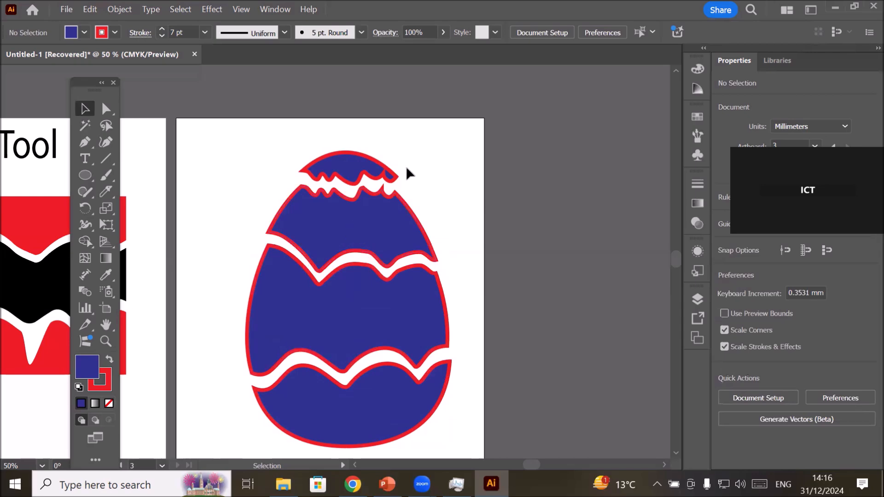
left_click(349, 168)
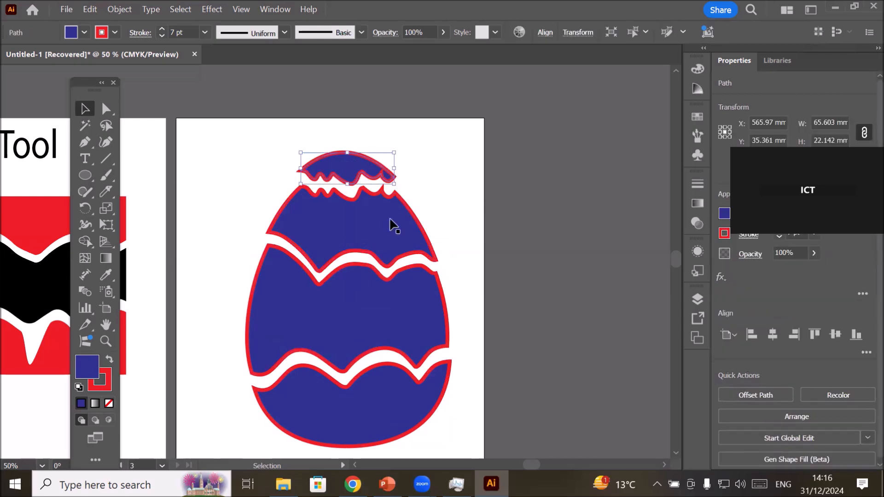
Remove the red stroke from the egg's second piece from the top by setting its stroke to None.
left_click(348, 226)
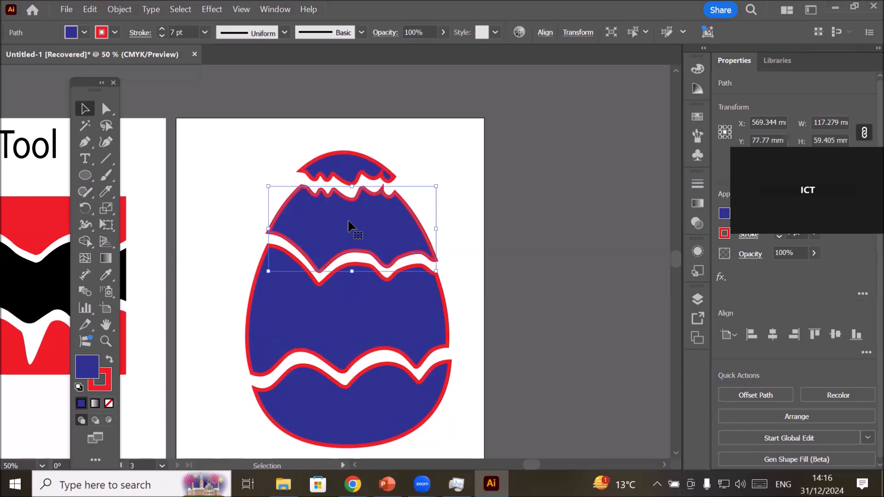
left_click(374, 318)
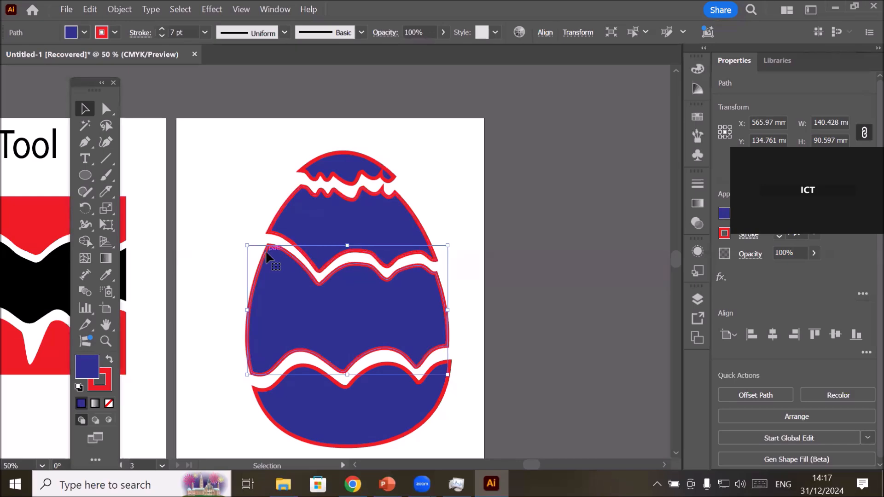
left_click(305, 205)
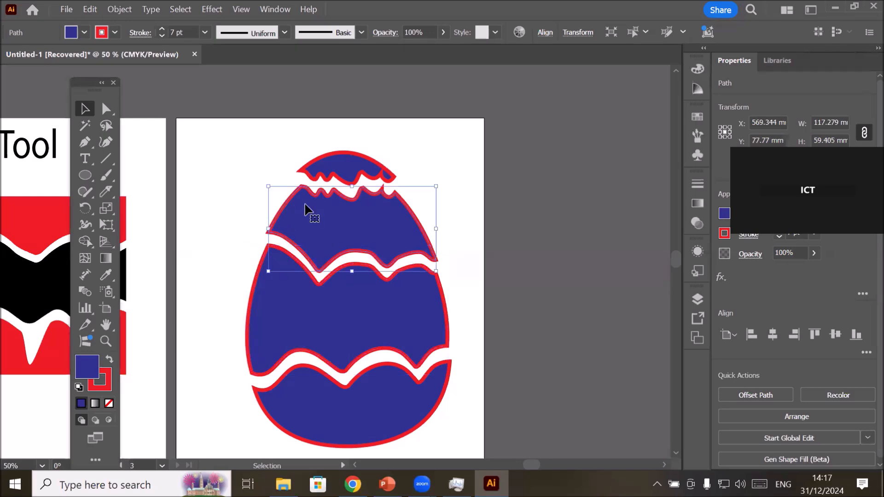
left_click(114, 32)
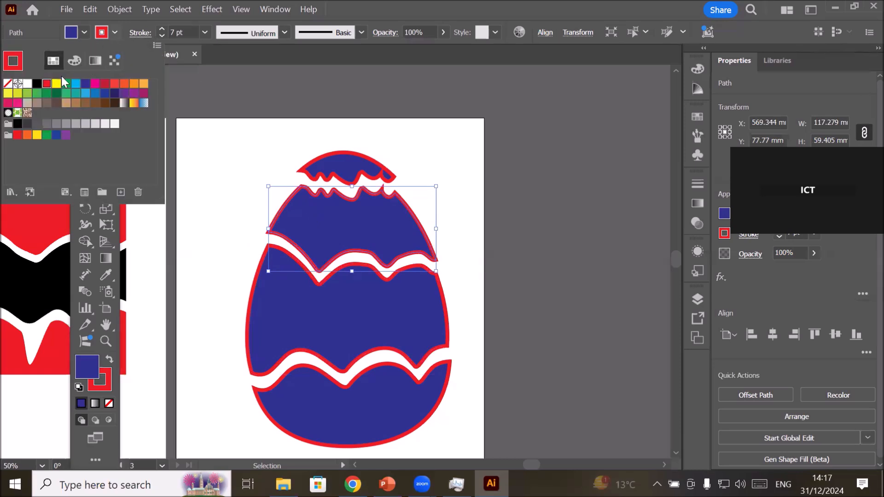
left_click(9, 85)
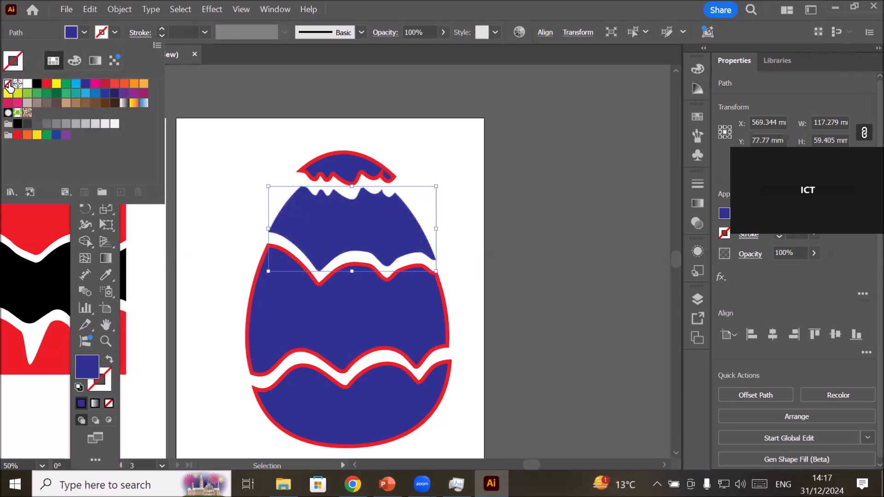
Set the stroke of the egg's third piece from the top to None, leave isolation mode and deselect the piece.
double_click(335, 308)
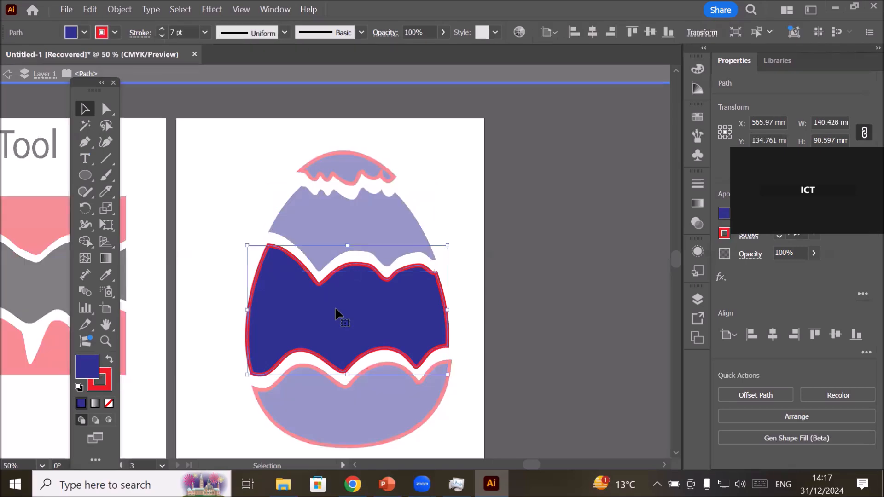
left_click(114, 32)
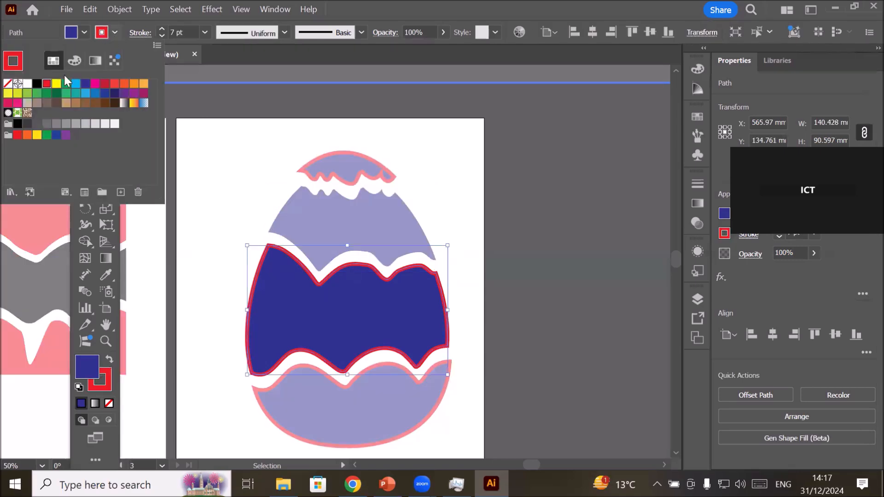
left_click(9, 84)
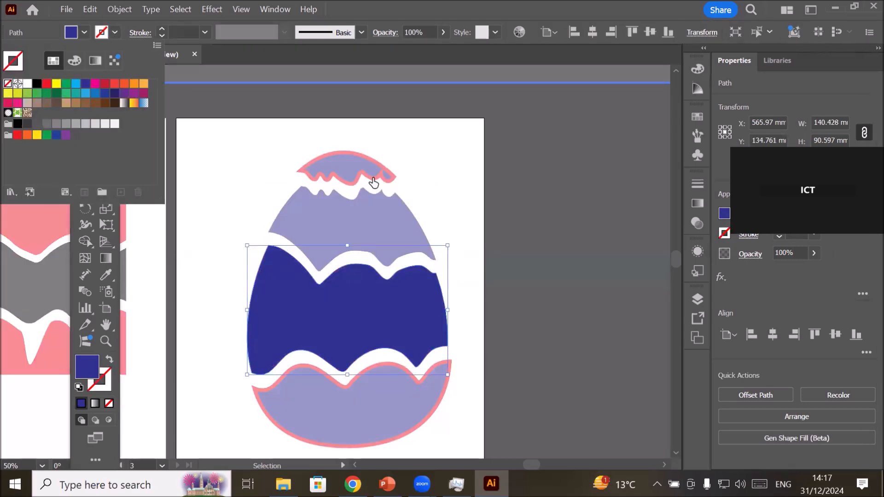
key("Escape")
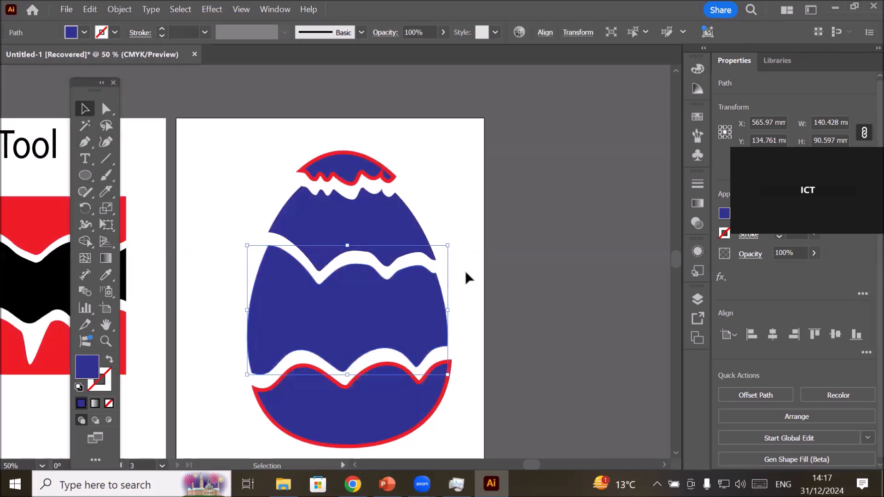
left_click(465, 285)
scroll(465, 285, "down", 2)
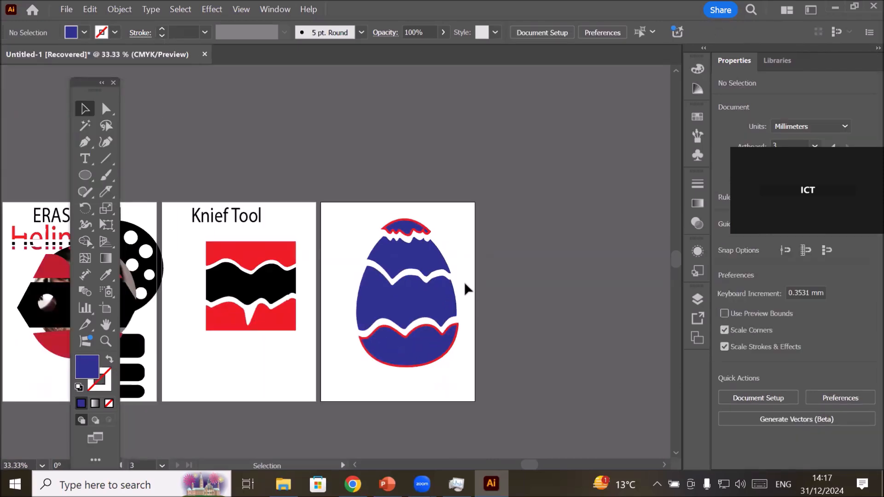
Scale the whole sliced egg down to about 65 by 94 mm and move it below the sliced rectangle on the second artboard.
scroll(486, 320, "up", 1)
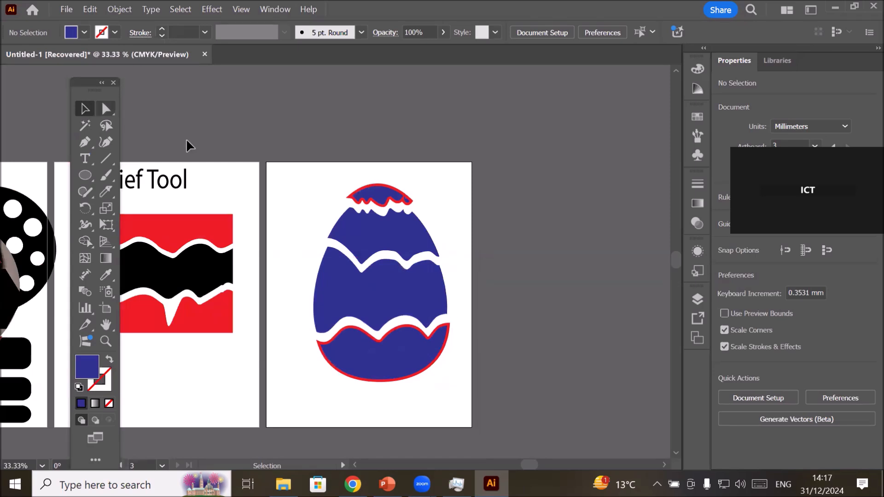
left_click_drag(288, 162, 465, 404)
left_click_drag(314, 186, 387, 292)
left_click_drag(397, 324, 165, 362)
Add the text TITLE to the empty third artboard, enlarge it to about 157 mm wide and place it near the artboard's upper edge.
left_click(91, 158)
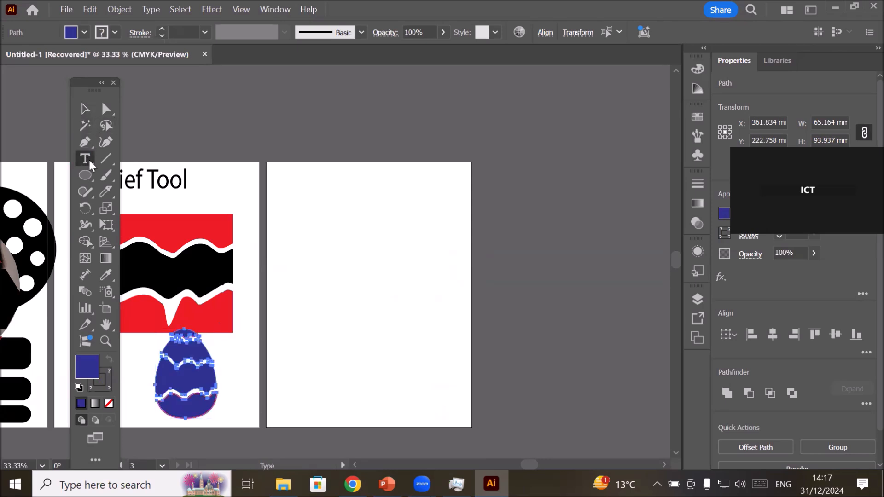
left_click(301, 216)
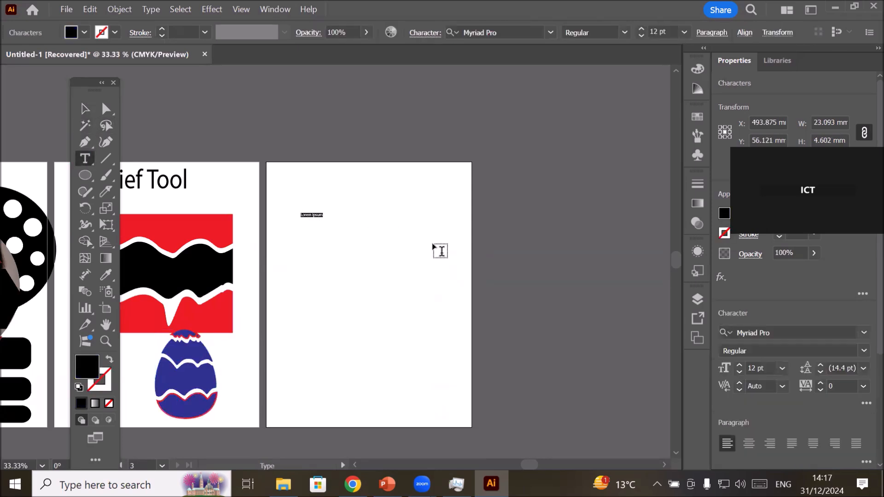
type("TITLE")
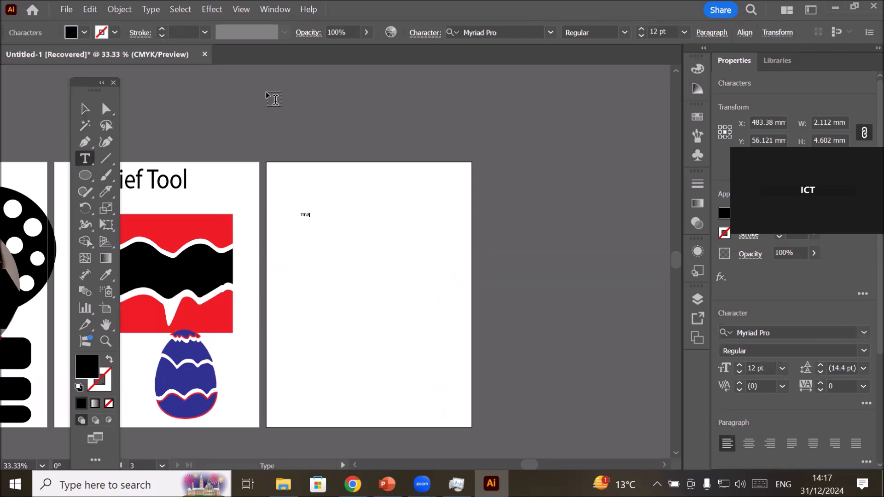
left_click(85, 109)
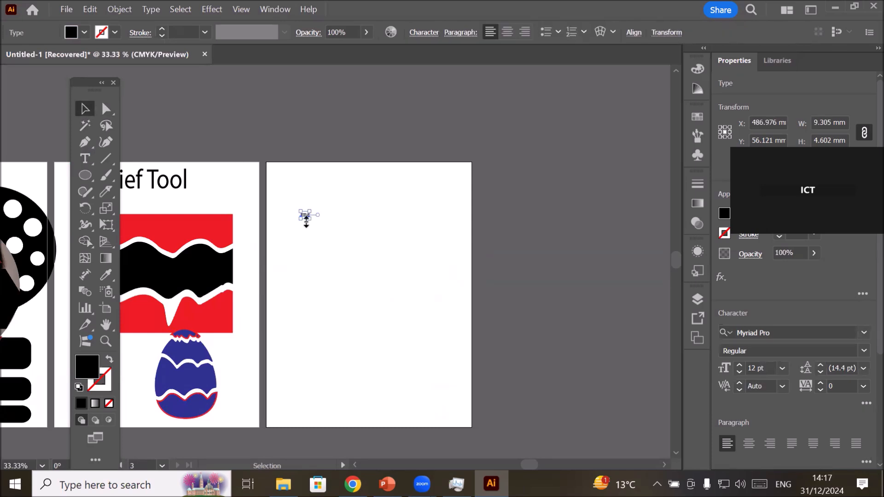
left_click_drag(311, 222, 449, 289)
left_click_drag(399, 249, 388, 226)
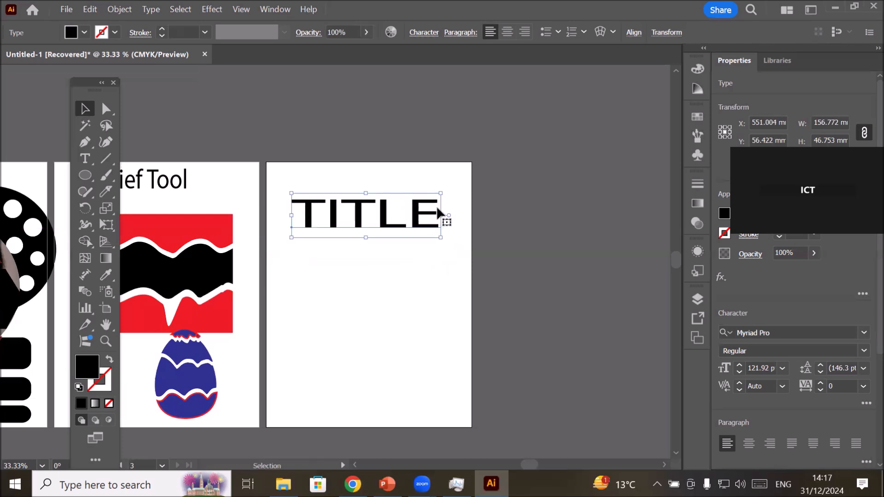
Convert the TITLE text to outlines and cut across all five letters with one freehand Knife stroke.
right_click(385, 217)
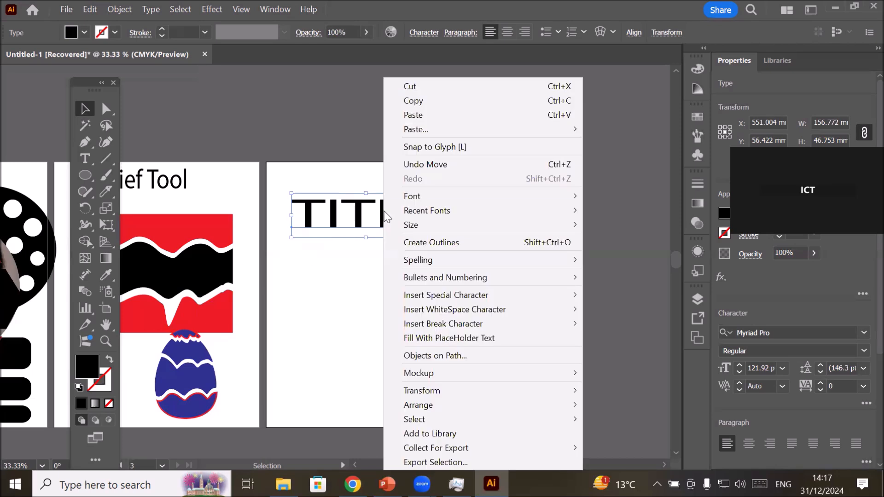
left_click(498, 243)
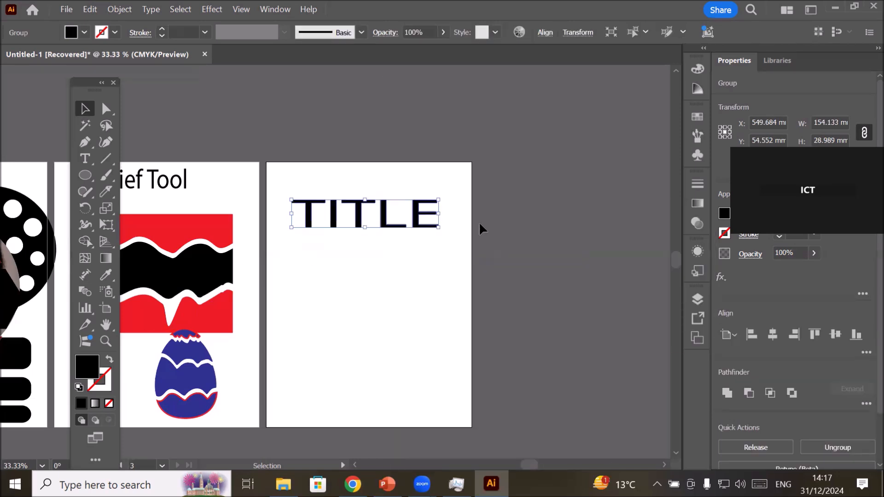
scroll(474, 217, "up", 1)
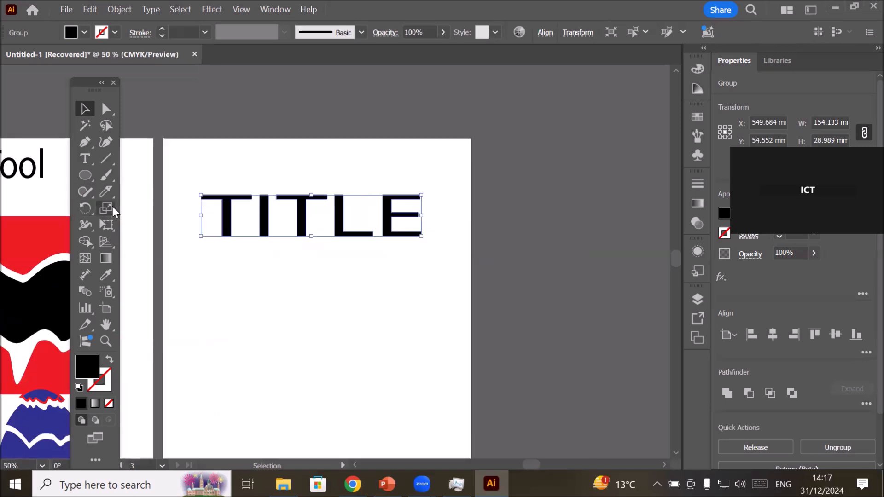
left_click(105, 192)
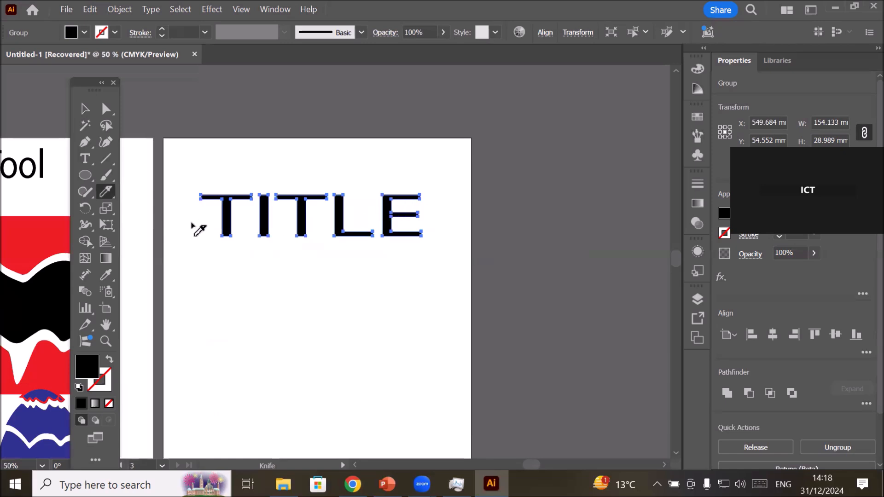
mouse_move(201, 219)
left_mouse_down()
mouse_move(272, 212)
mouse_move(302, 220)
mouse_move(399, 203)
mouse_move(454, 217)
left_mouse_up()
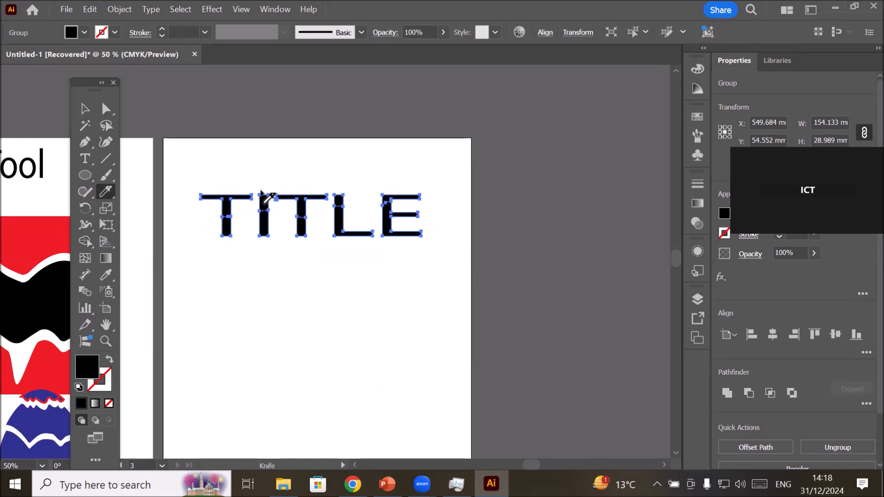
scroll(276, 161, "up", 3)
scroll(279, 173, "down", 1)
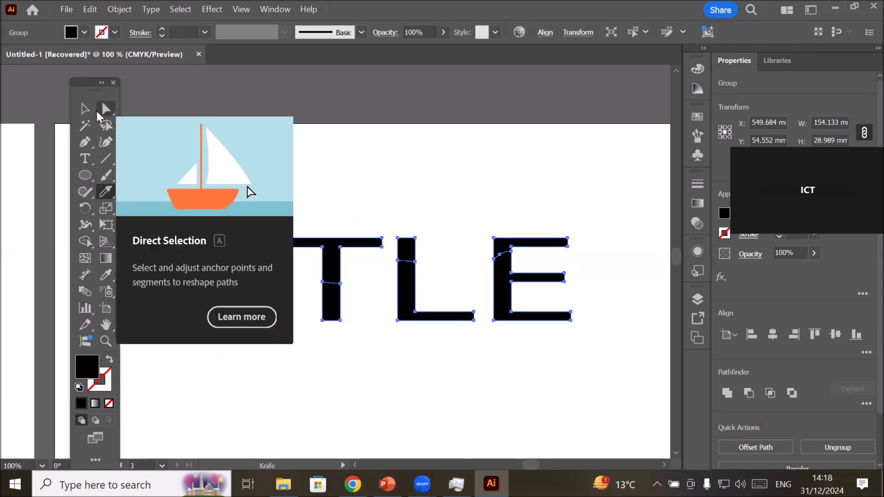
Try to nudge only the upper halves of the cut TITLE letters upward.
left_click(85, 111)
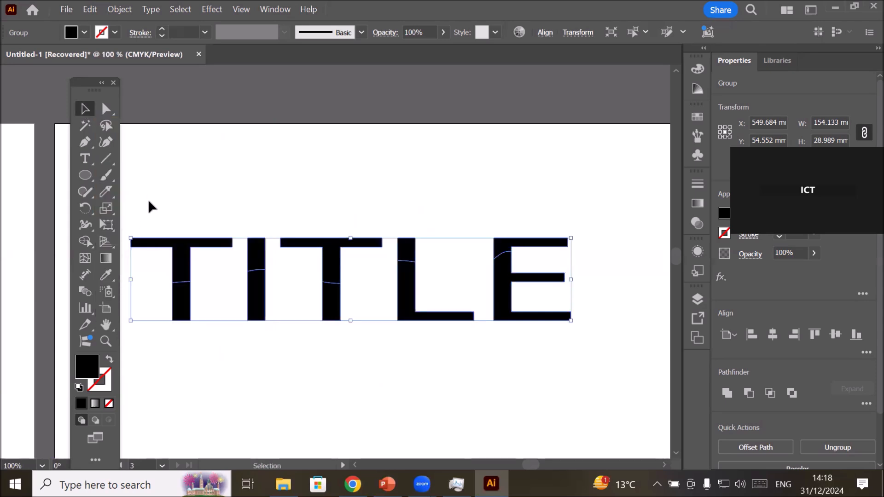
left_click(264, 162)
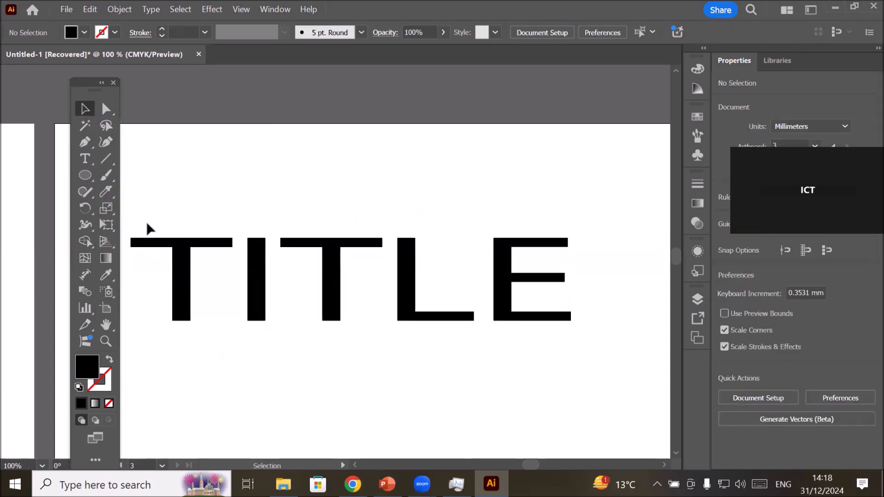
left_click_drag(140, 223, 578, 259)
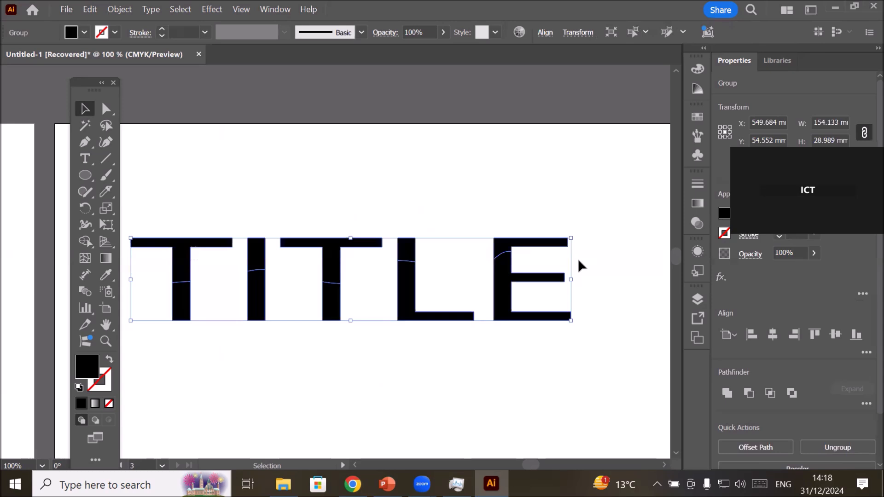
key("Up")
key("Up")
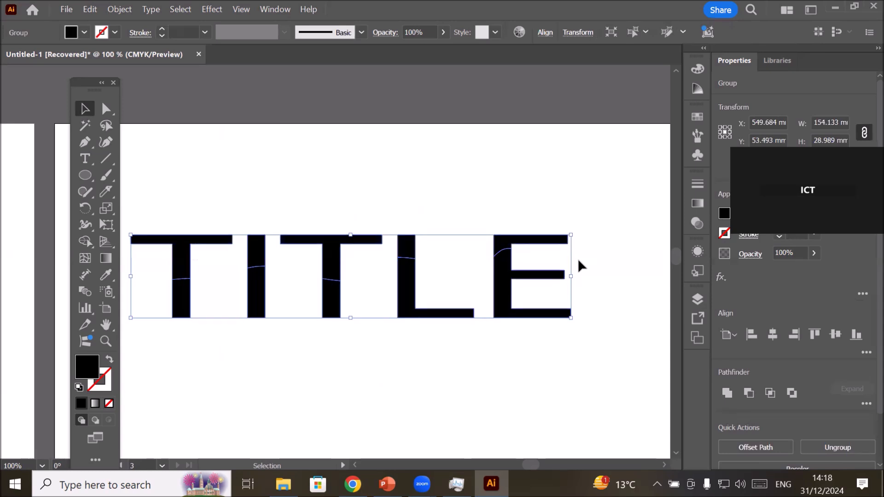
left_click_drag(600, 297, 152, 325)
Ungroup the cut TITLE lettering into separate pieces.
left_click(207, 209)
left_click(188, 253)
right_click(184, 247)
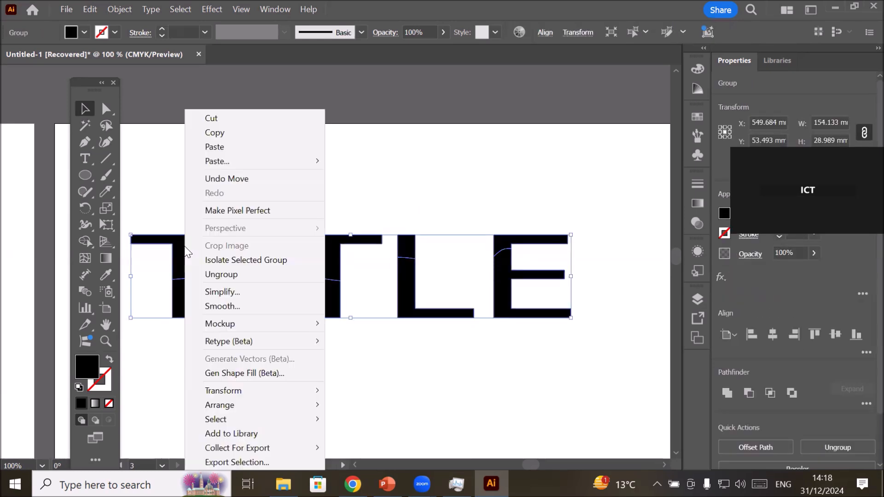
left_click(258, 275)
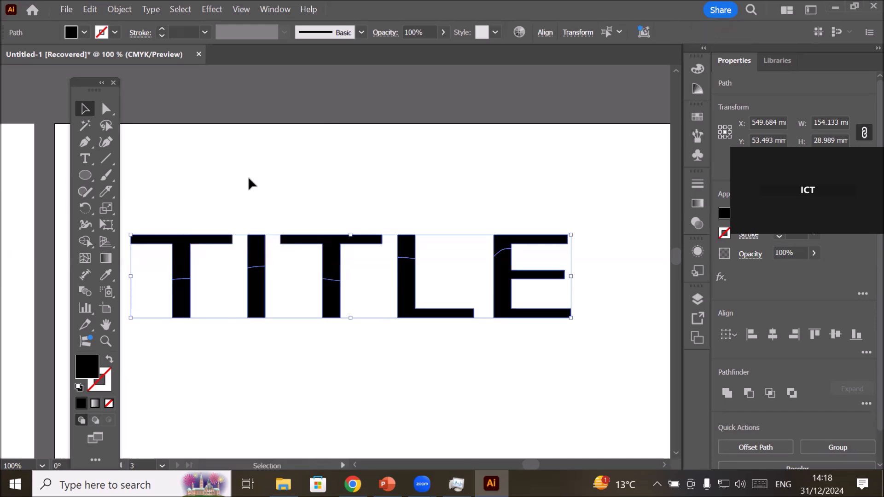
Move the lower halves of all TITLE letters down about 6 mm to open a gap along the cut, and deselect them.
left_click(249, 182)
left_click_drag(148, 295, 613, 337)
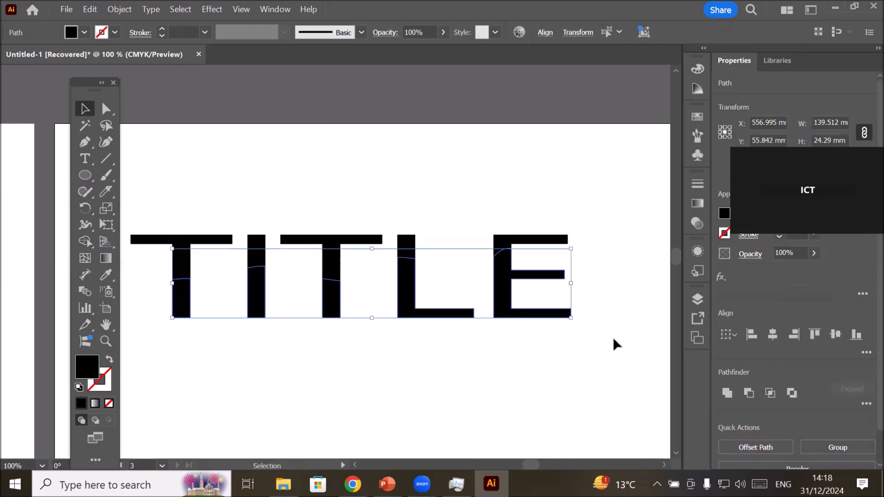
key("Down")
key("Down")
key("Down")
key("Down")
key("Down")
key("Down")
key("Down")
key("Down")
key("Down")
key("Down")
key("Down")
key("Down")
key("Down")
key("Down")
key("Down")
key("Down")
key("Down")
key("Down")
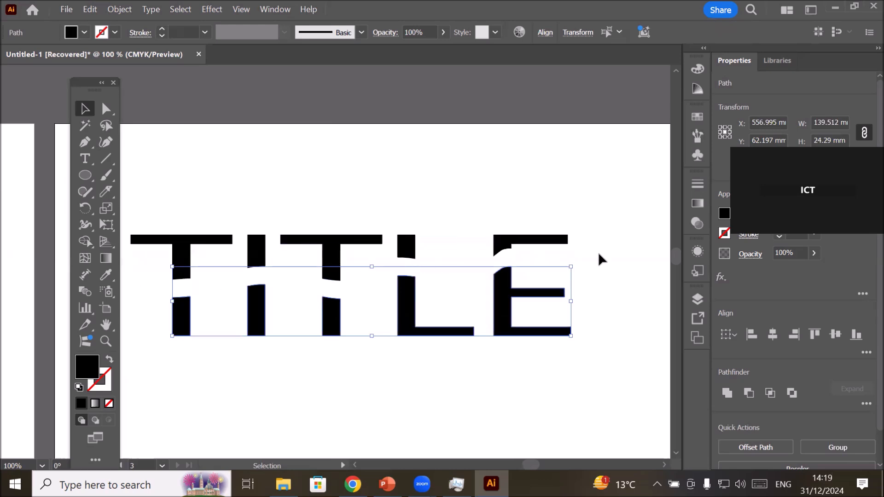
left_click(586, 199)
Fill the upper halves of all TITLE letters with red.
left_click_drag(137, 213, 587, 256)
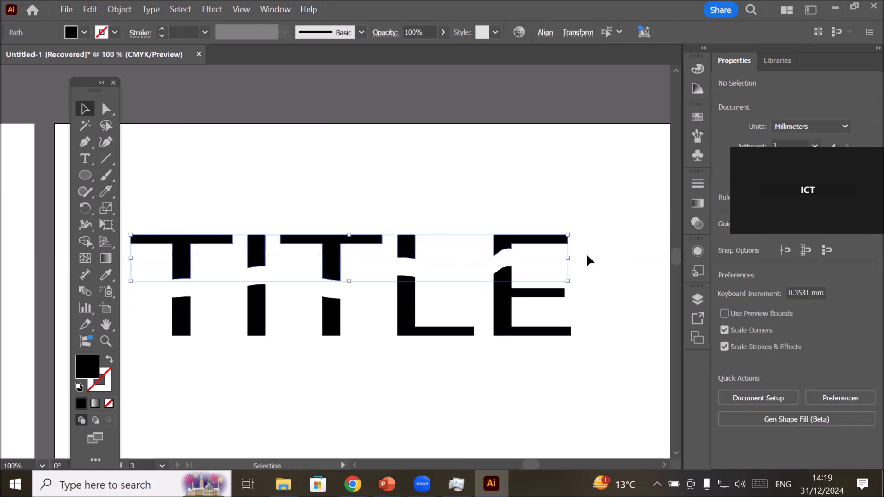
left_click(84, 32)
left_click(48, 87)
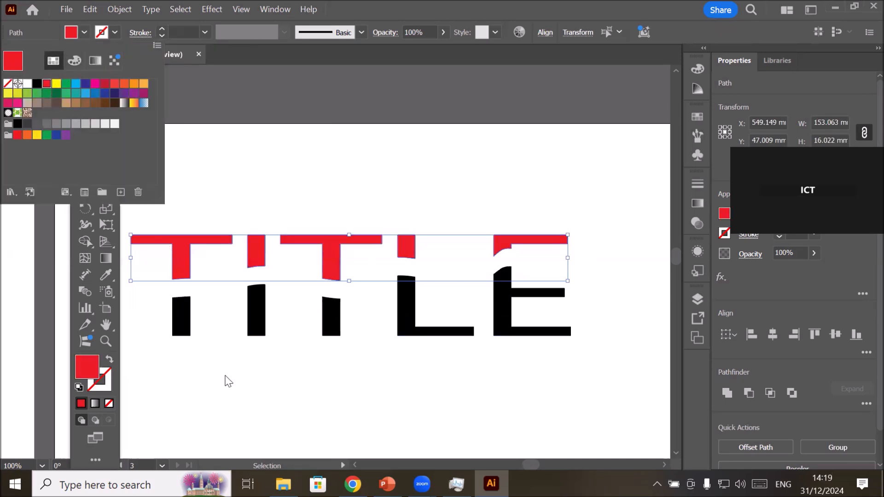
Fill the lower halves of all TITLE letters with yellow and deselect them.
left_click_drag(141, 297, 592, 371)
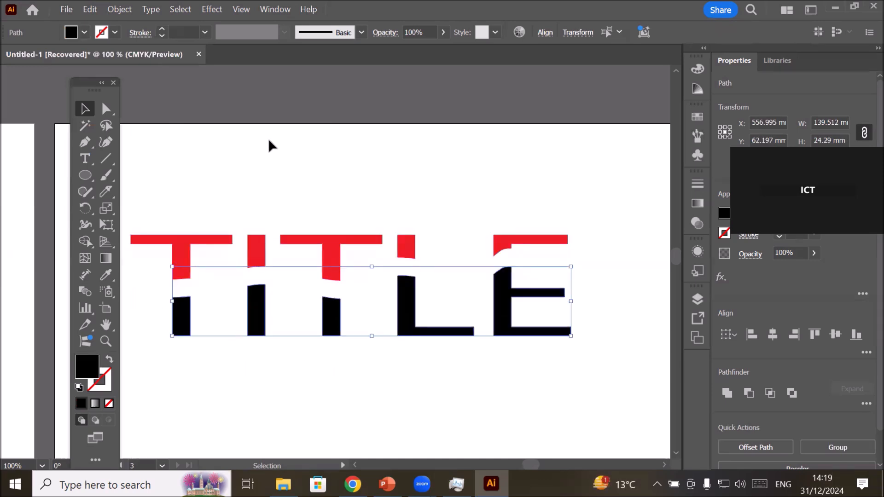
left_click(84, 31)
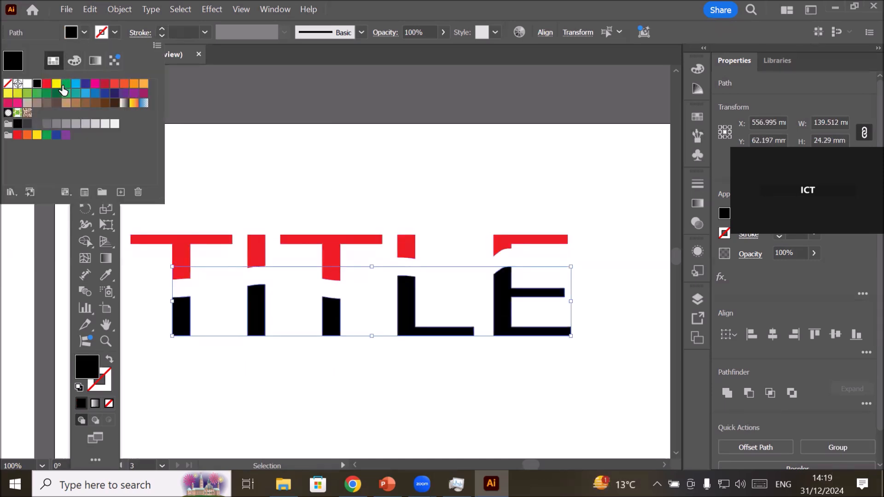
left_click(56, 85)
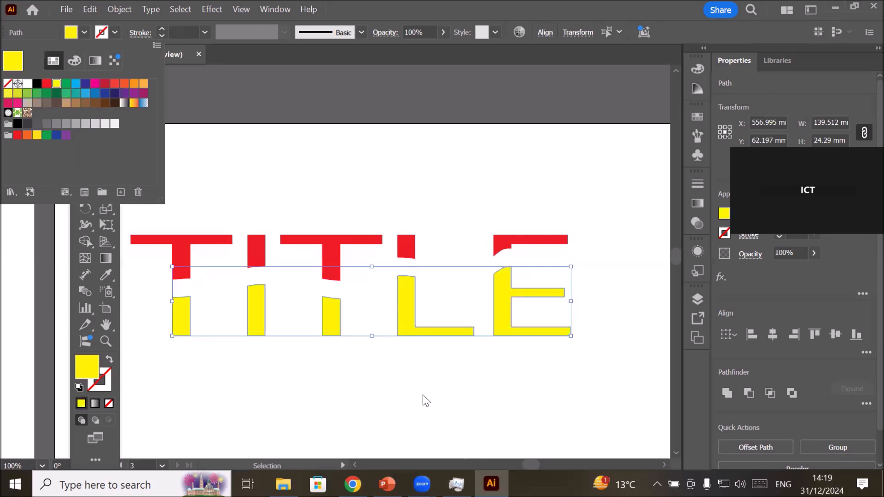
left_click(384, 405)
left_click(382, 400)
scroll(382, 401, "down", 2)
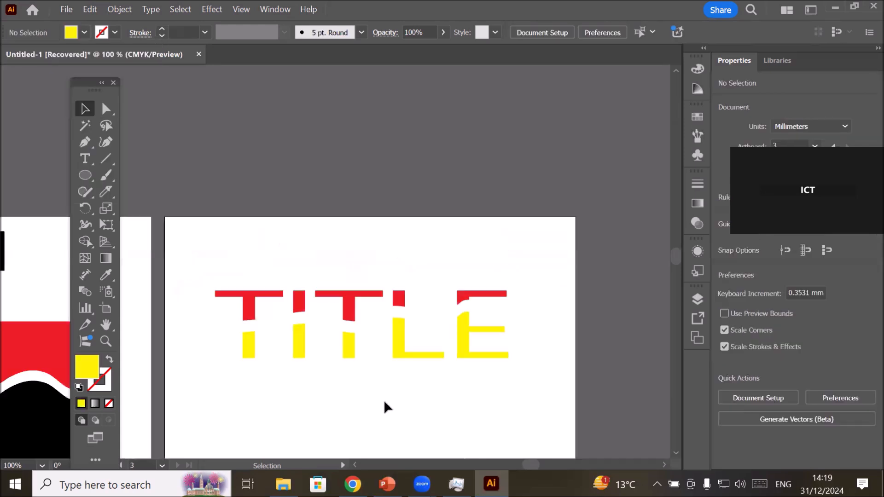
scroll(296, 368, "up", 2)
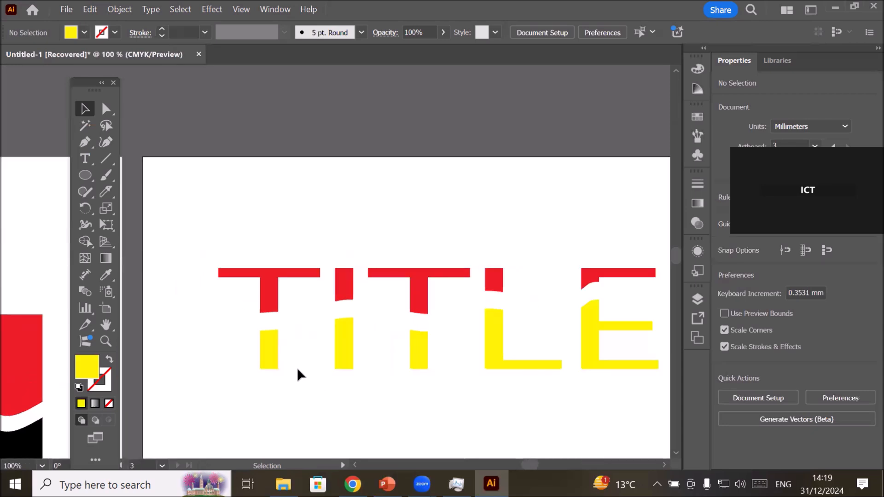
Pull the upper-right corner point of both red T crossbars up and to the right with Direct Selection, forming pointed wedges.
left_click(263, 283)
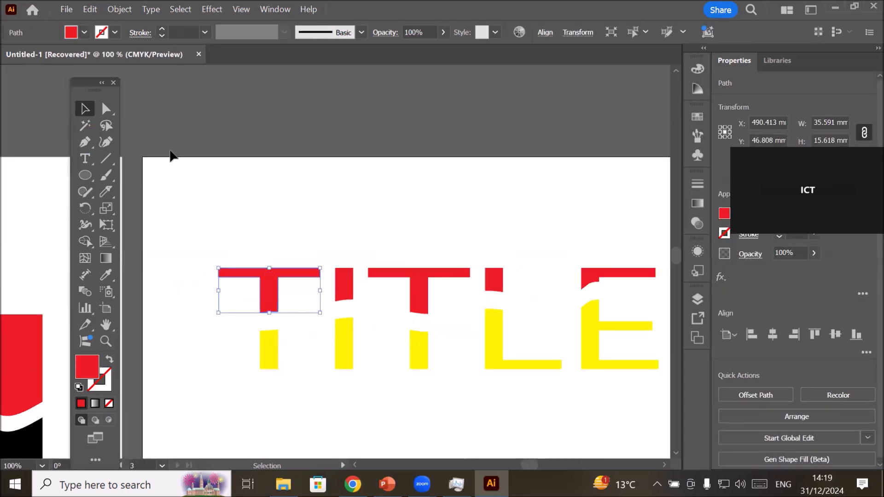
left_click(105, 109)
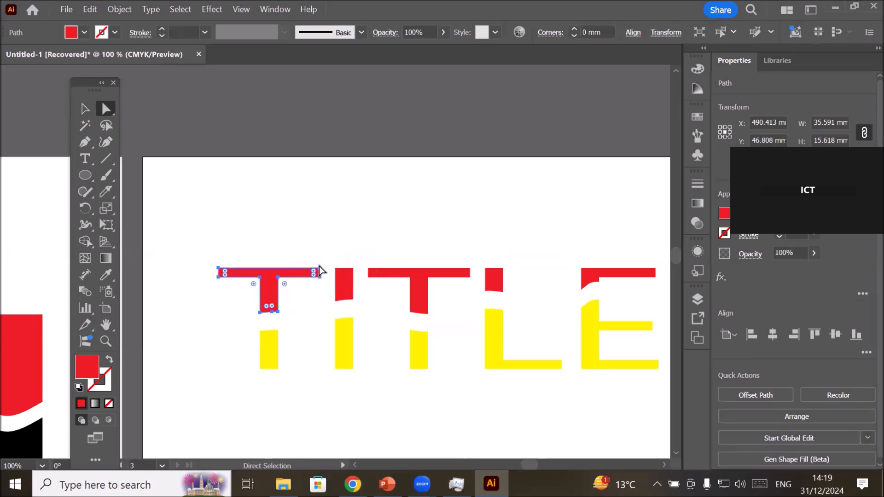
left_click(319, 266)
left_click(320, 269)
left_click_drag(321, 271, 381, 227)
left_click(446, 273)
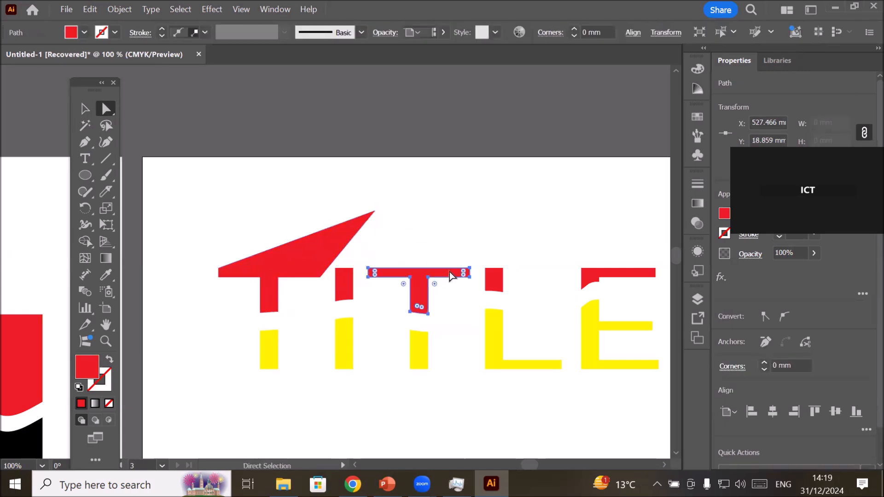
left_click_drag(470, 272, 496, 207)
Slant the yellow lower stems of the first T and the I by moving their bottom points down and to the left.
left_click(263, 360)
left_click_drag(244, 363, 219, 399)
left_click_drag(316, 364, 282, 414)
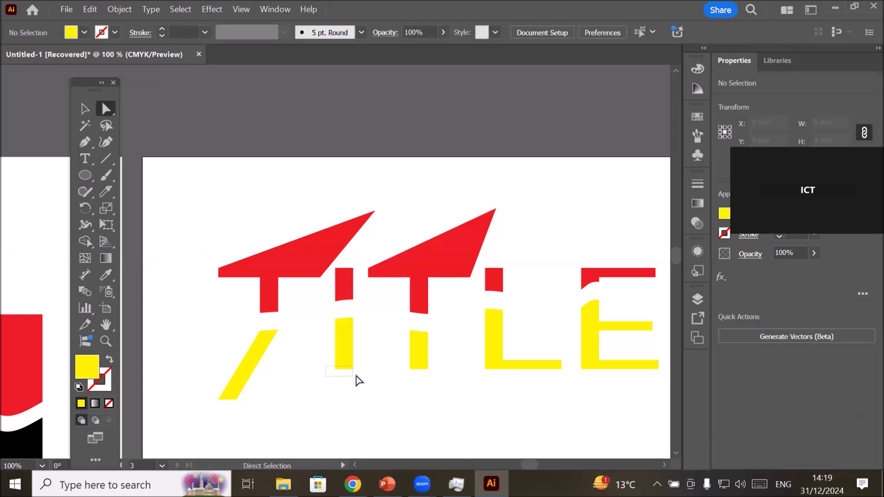
left_click_drag(336, 375, 285, 417)
left_click(450, 414)
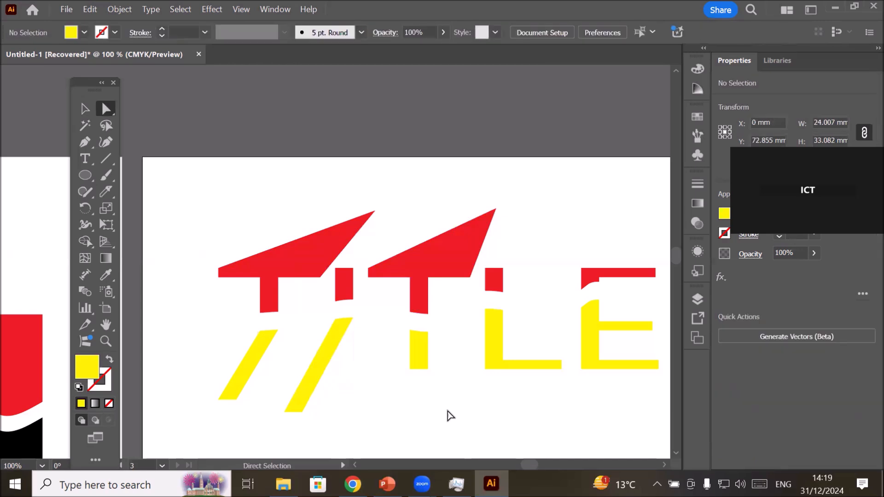
scroll(450, 415, "down", 3)
left_click_drag(512, 435, 609, 242)
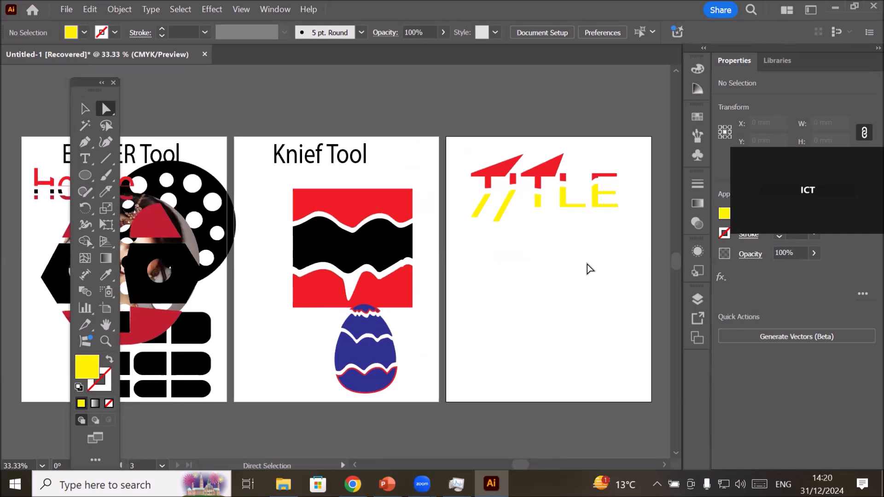
scroll(590, 268, "down", 3)
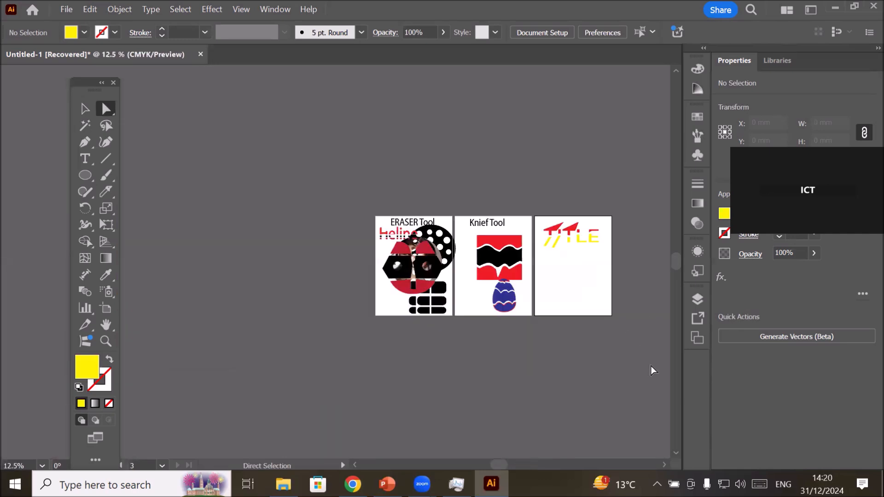
scroll(676, 457, "right", 6)
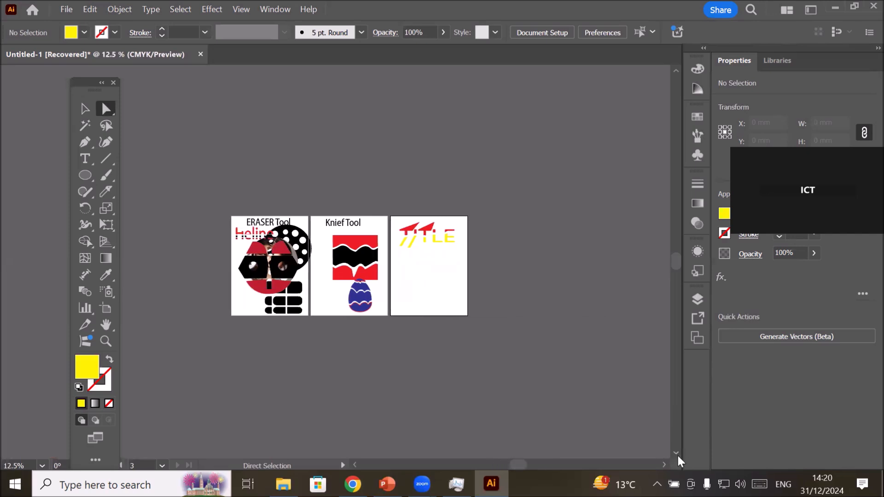
scroll(677, 456, "down", 3)
scroll(676, 454, "down", 5)
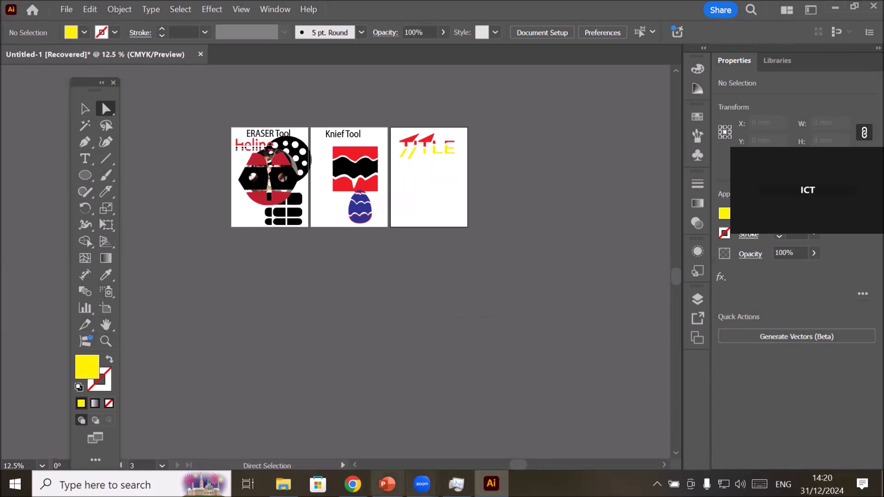
Switch to the PowerPoint presentation and open slide 110 about the Scissors tool.
left_click(387, 484)
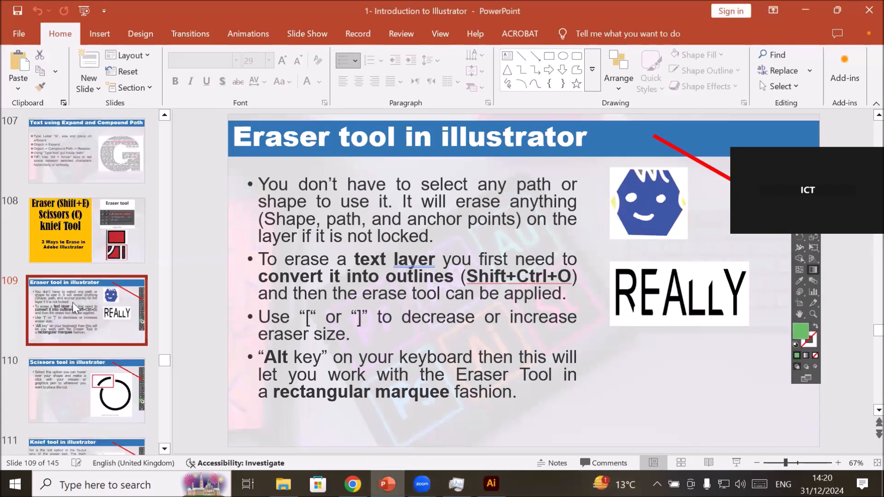
left_click(78, 363)
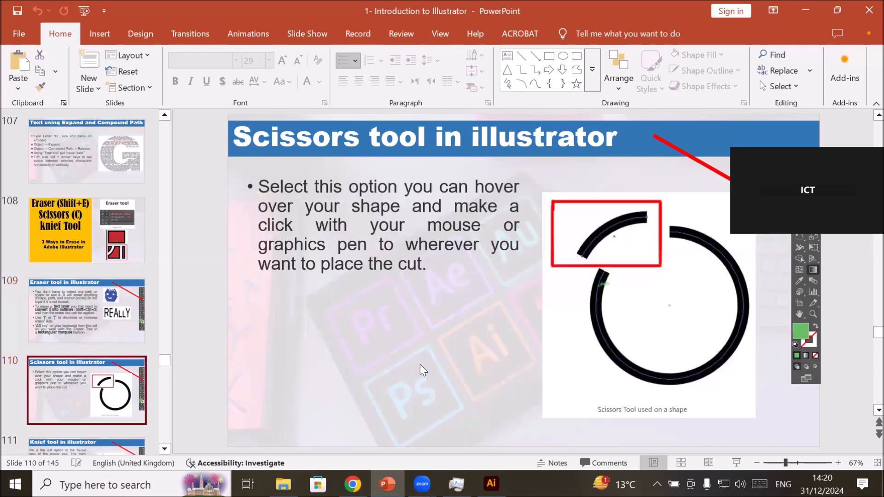
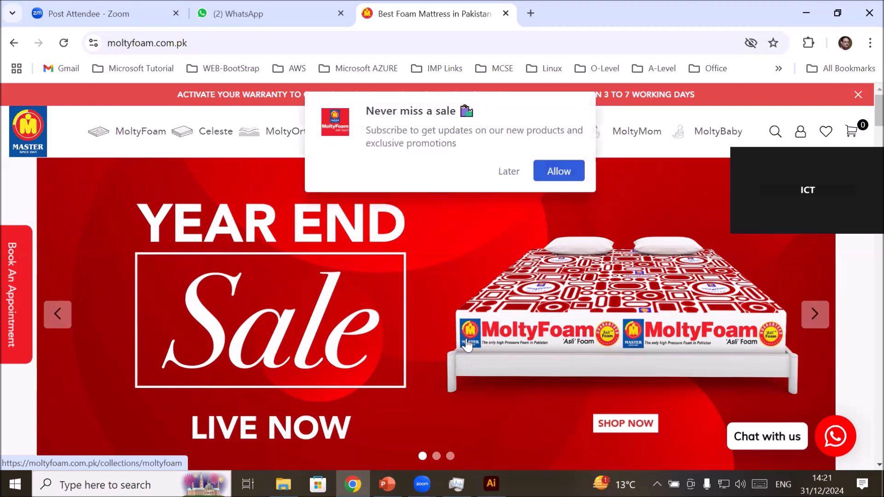
Return to the Google image results for moltiform and look through the MoltyFoam mattress and brand pictures.
scroll(467, 343, "down", 10)
scroll(422, 325, "up", 9)
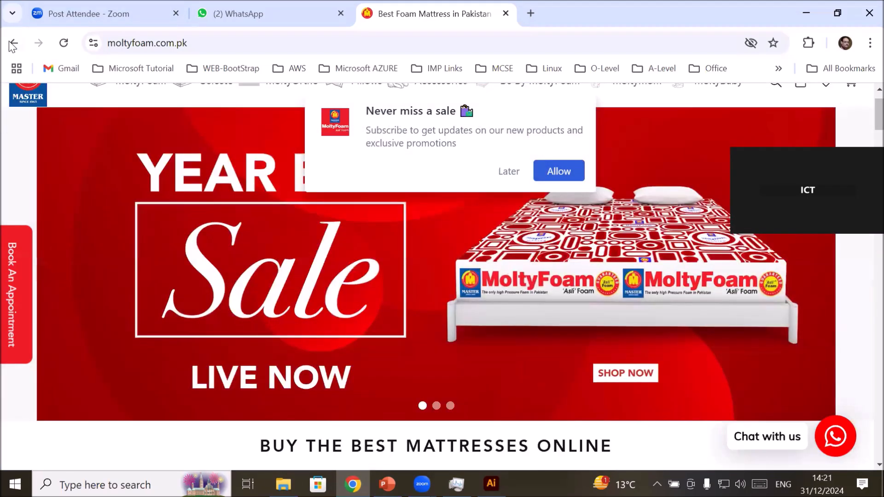
left_click(13, 46)
left_click(104, 158)
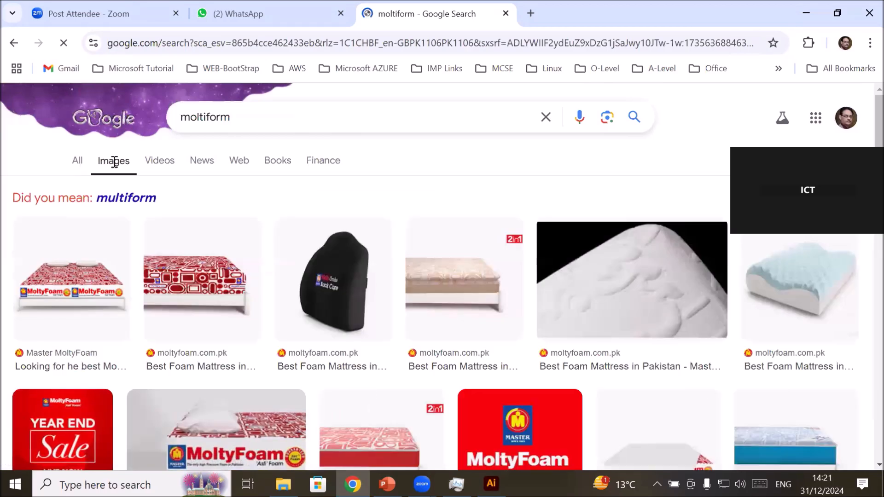
scroll(259, 244, "down", 3)
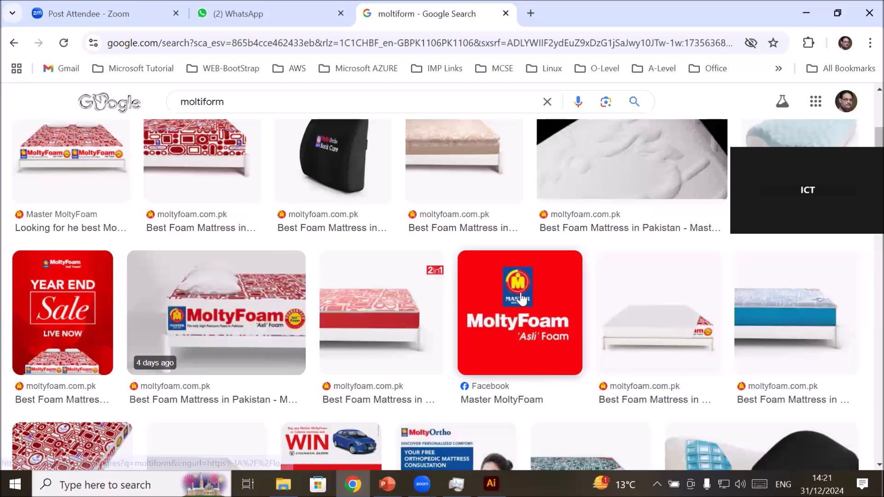
scroll(485, 290, "down", 5)
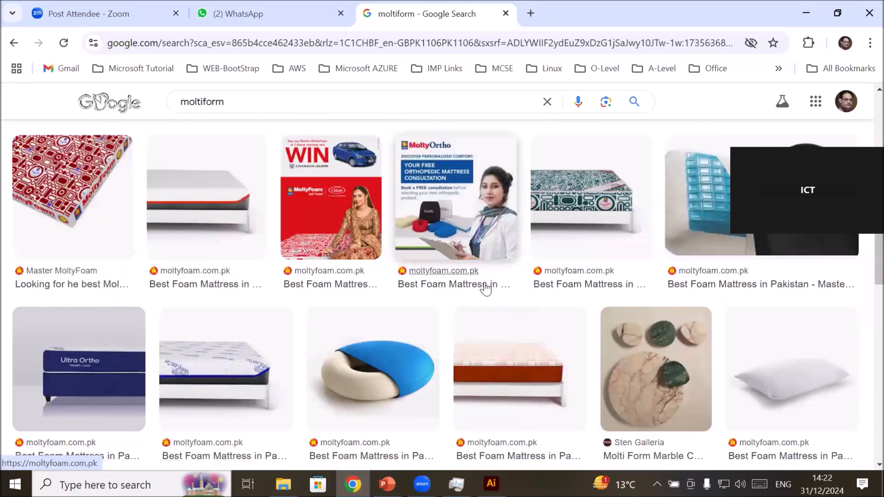
scroll(485, 287, "down", 9)
scroll(483, 287, "down", 6)
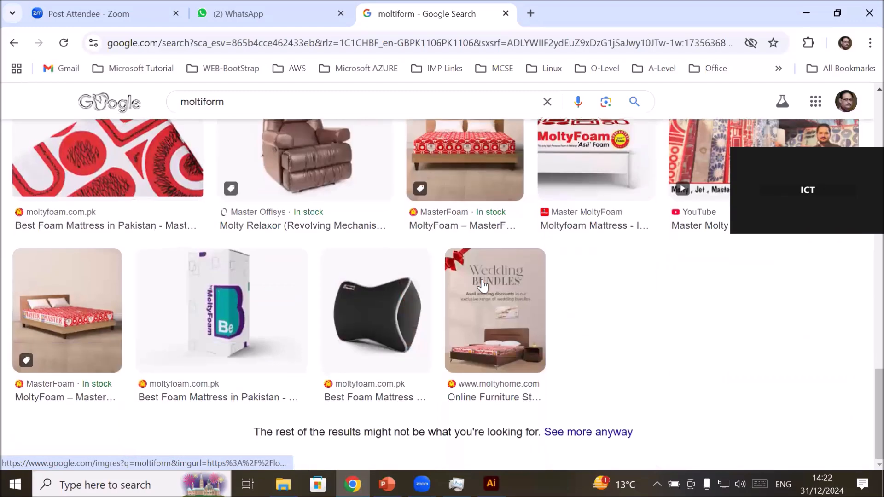
scroll(481, 283, "up", 12)
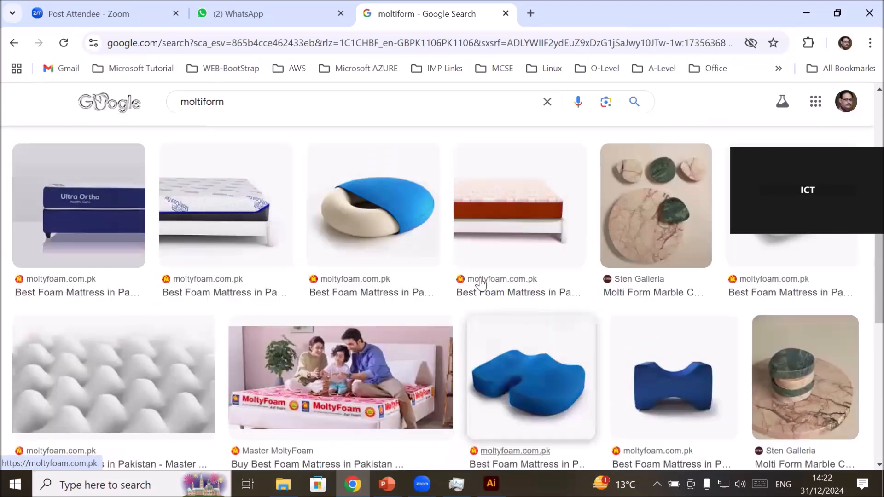
scroll(481, 284, "up", 3)
scroll(482, 283, "down", 1)
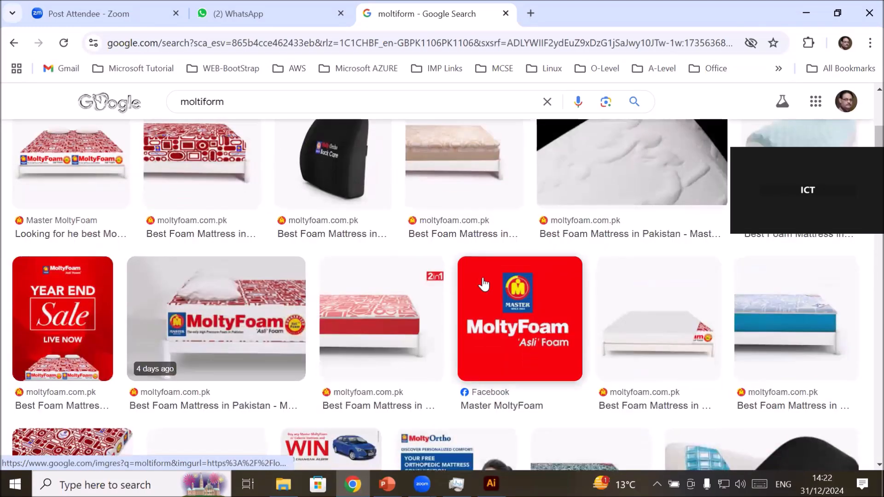
Open the Master MoltyFoam Facebook page from the red logo image and view its profile picture and cover.
left_click(522, 304)
left_click(497, 297)
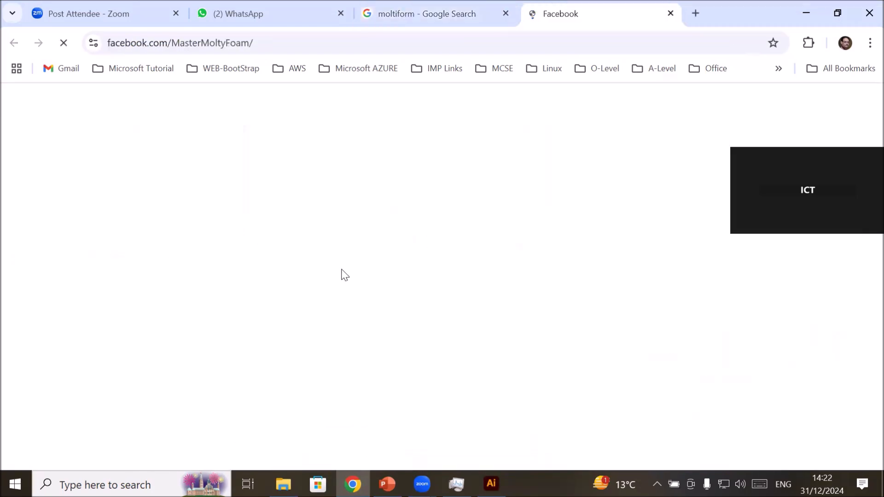
scroll(312, 336, "down", 4)
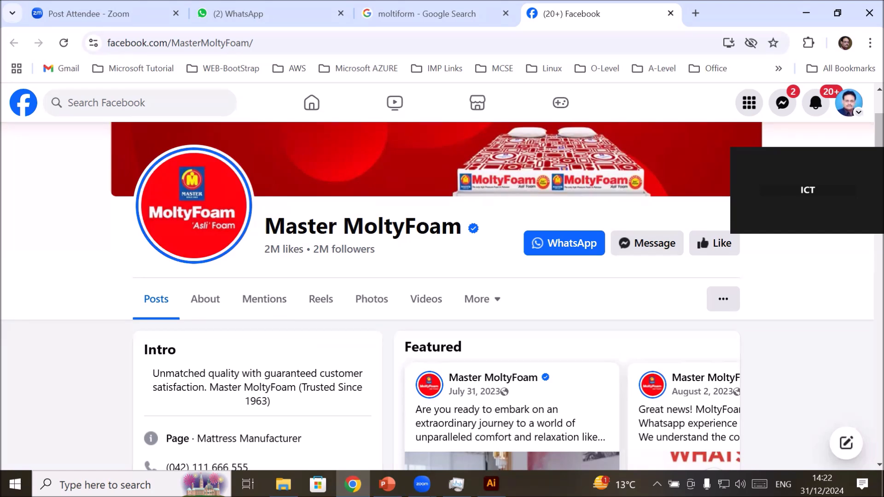
Switch to Illustrator and delete all the TITLE lettering from the third artboard.
left_click(492, 484)
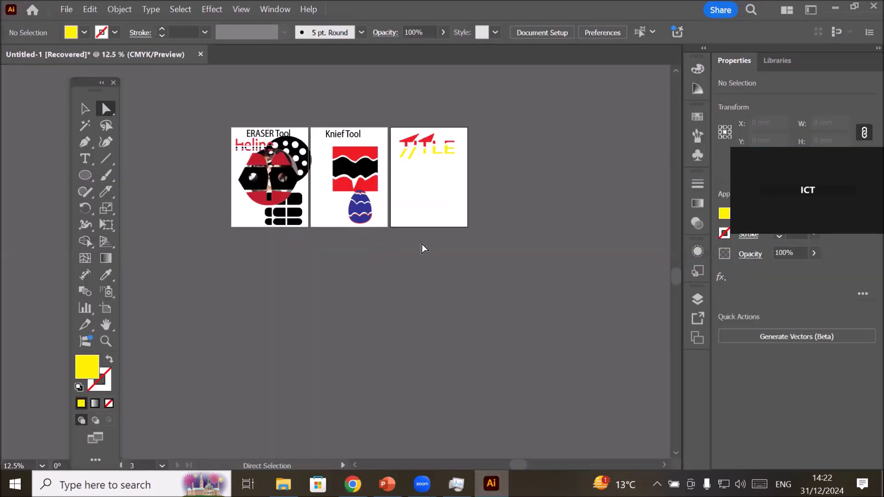
scroll(470, 138, "up", 4)
left_click_drag(168, 128, 451, 247)
key("Delete")
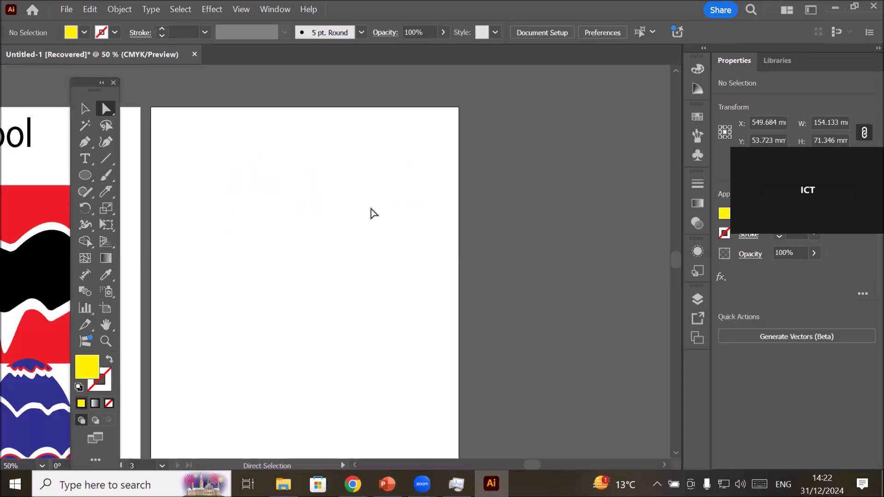
Copy the Knief Tool heading to the top of the third artboard, reworded as Scissor Tool and nudged slightly up and left.
left_click(24, 134)
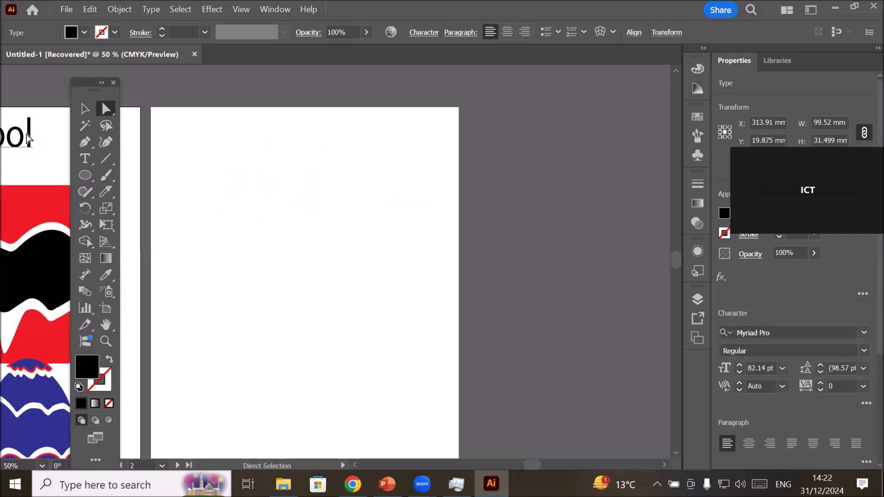
left_click_drag(22, 134, 362, 142)
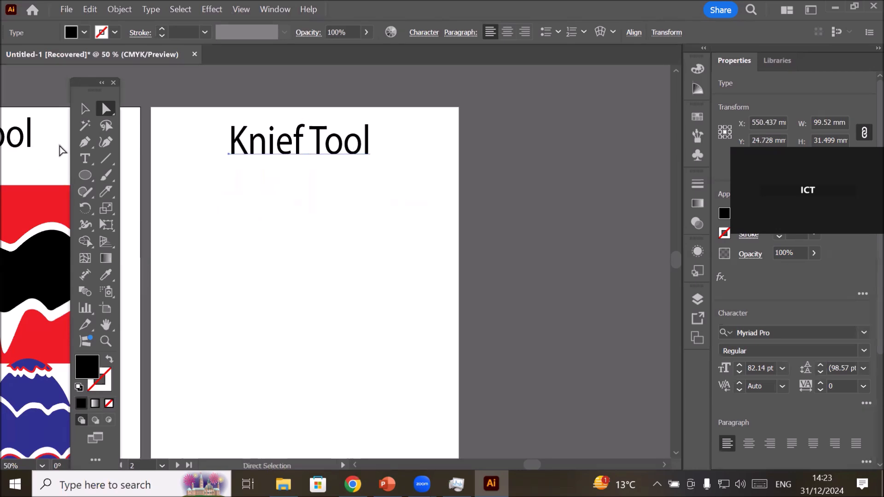
left_click(85, 158)
left_click(280, 145)
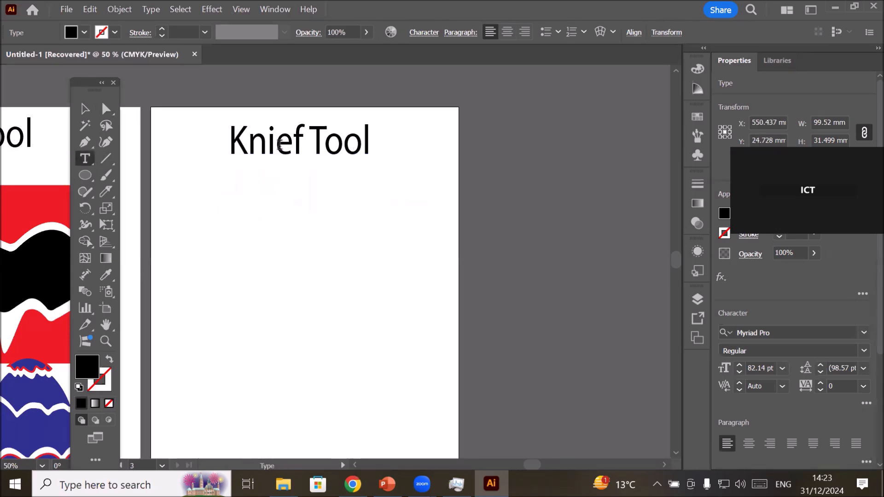
double_click(279, 145)
type("Scissor")
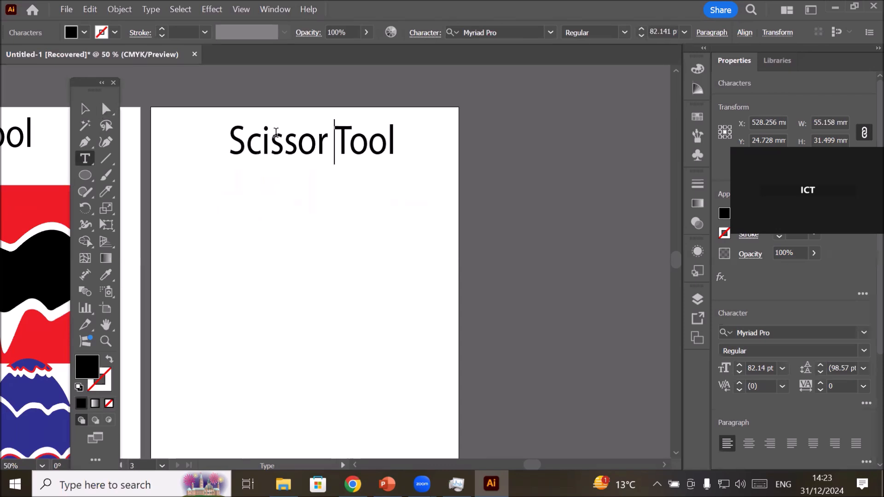
left_click(84, 109)
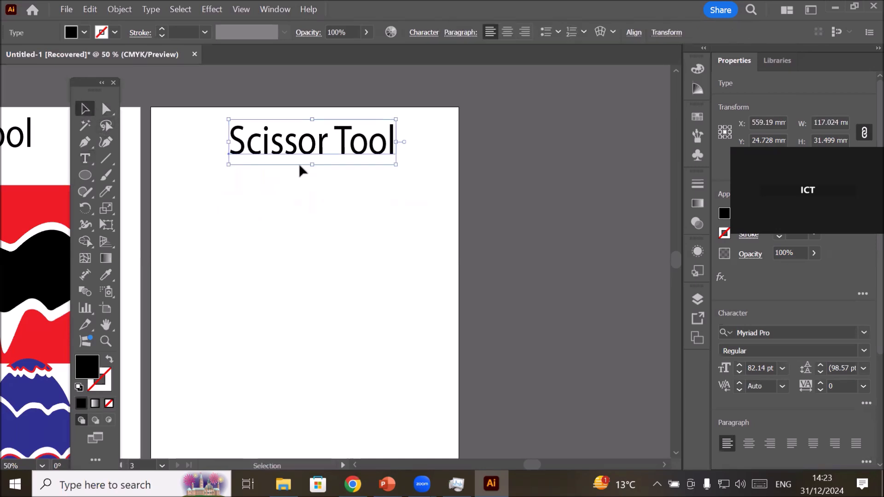
left_click_drag(292, 154, 284, 151)
Draw a rectangle about 139 by 127 mm below the Scissor Tool heading with the default fill and stroke.
left_click(86, 176)
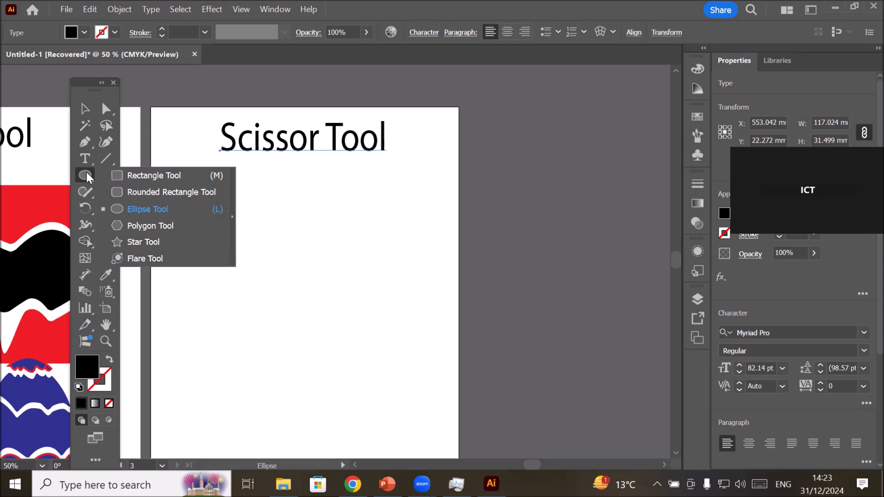
left_click(115, 175)
left_click_drag(214, 207, 413, 387)
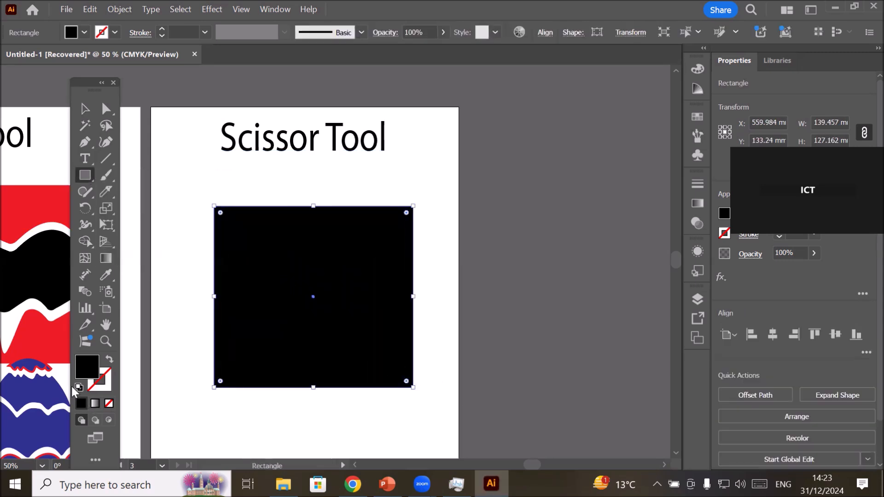
left_click(79, 387)
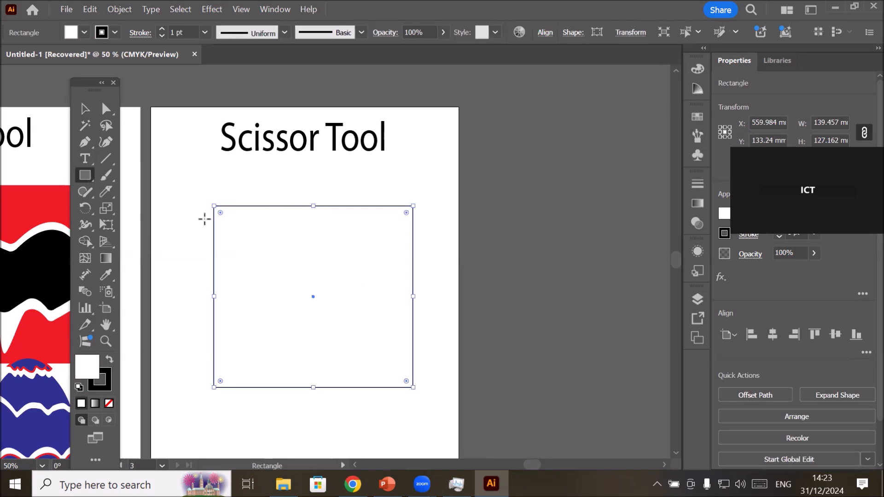
Remove the rectangle's fill and set its stroke weight to 8 pt.
left_click(84, 33)
left_click(4, 84)
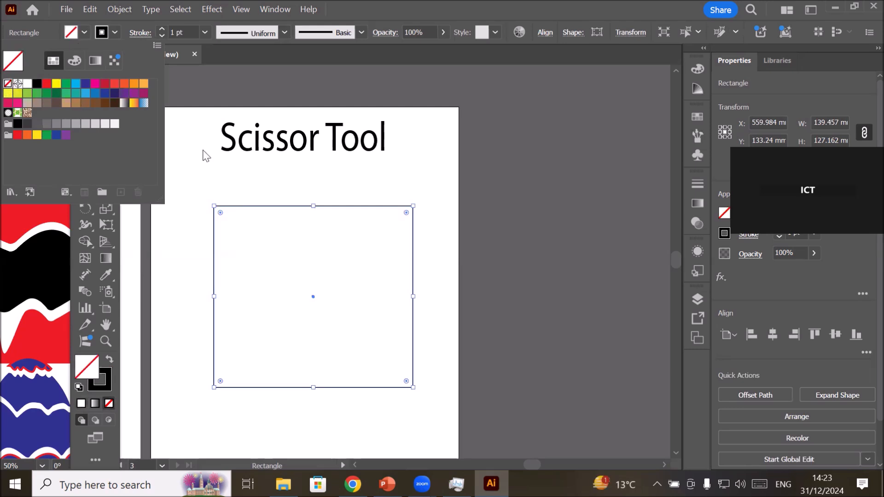
left_click(162, 29)
left_click(162, 29)
left_click(161, 29)
left_click(162, 29)
left_click(162, 29)
left_click(161, 29)
left_click(162, 29)
left_click(162, 29)
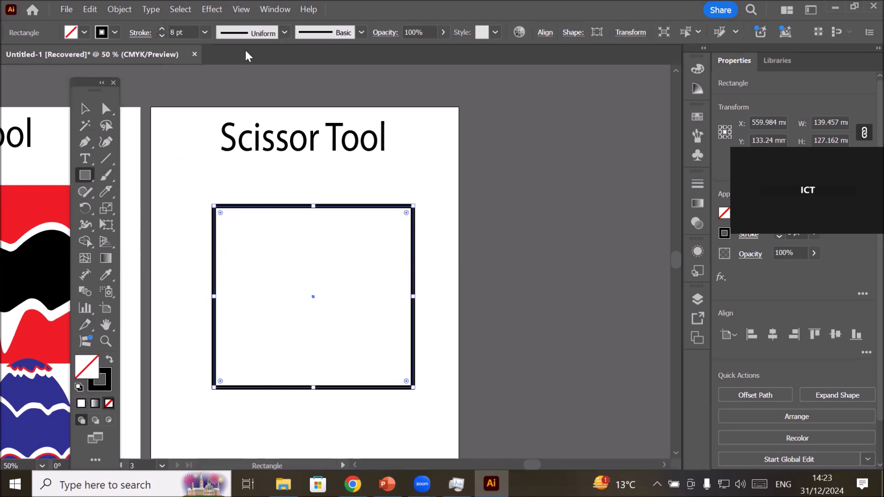
scroll(251, 111, "up", 1)
scroll(309, 188, "down", 1)
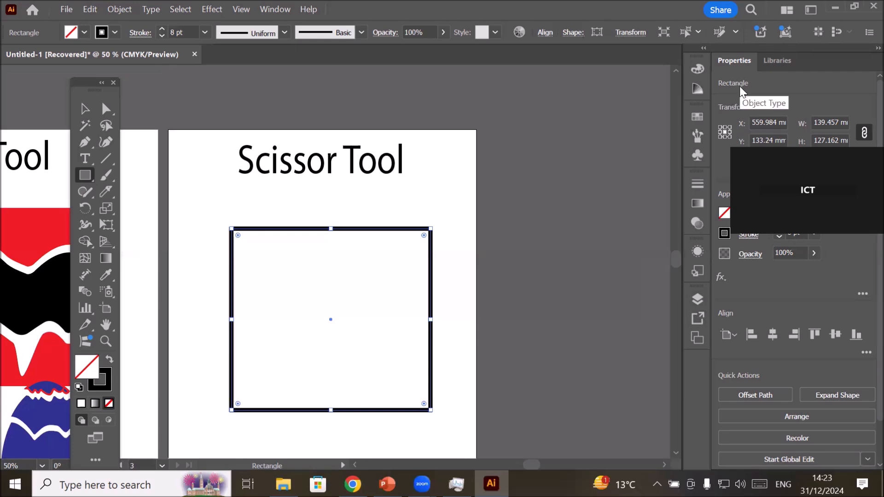
Show the full stroke options and set the rectangle's start arrowhead to Arrow 5.
left_click(275, 9)
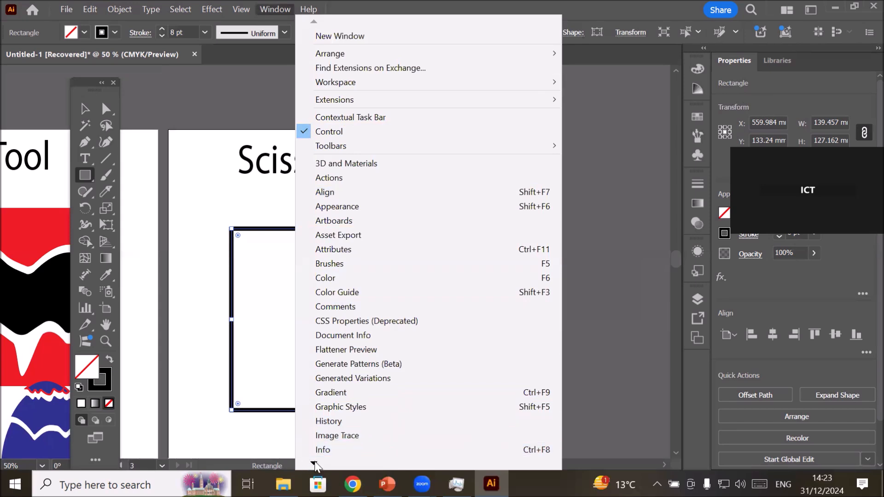
mouse_move(315, 465)
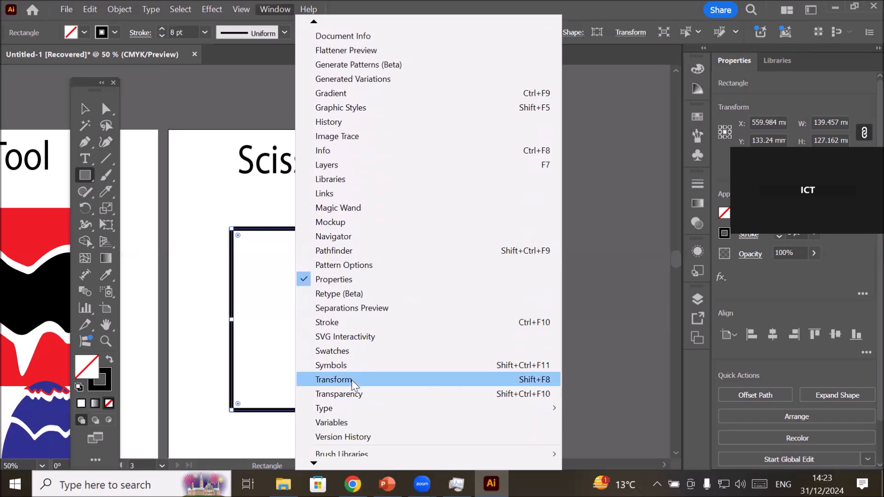
left_click(372, 322)
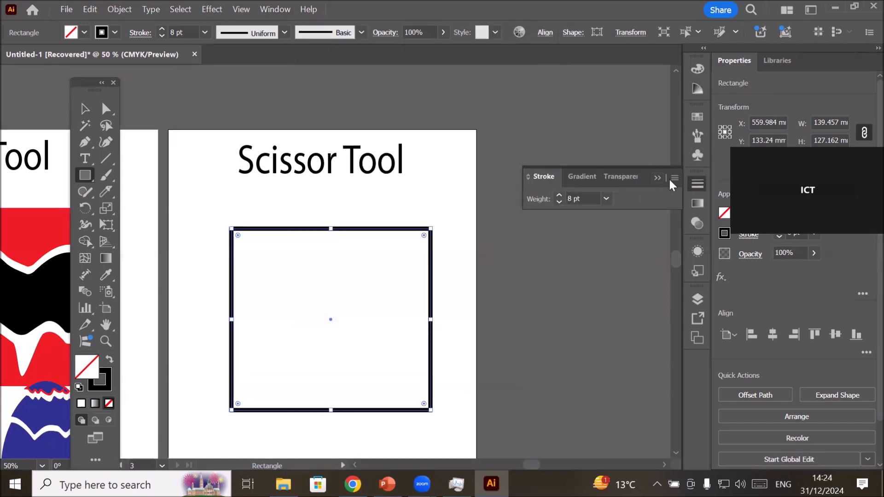
left_click(720, 184)
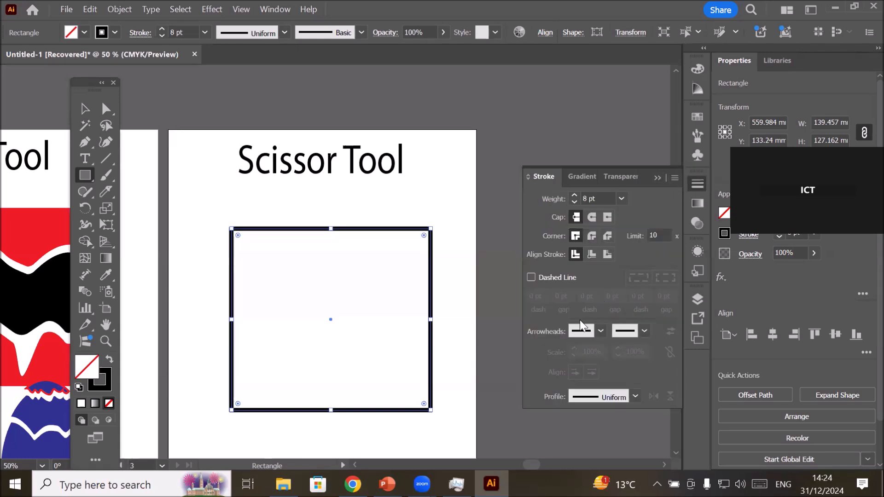
left_click(600, 331)
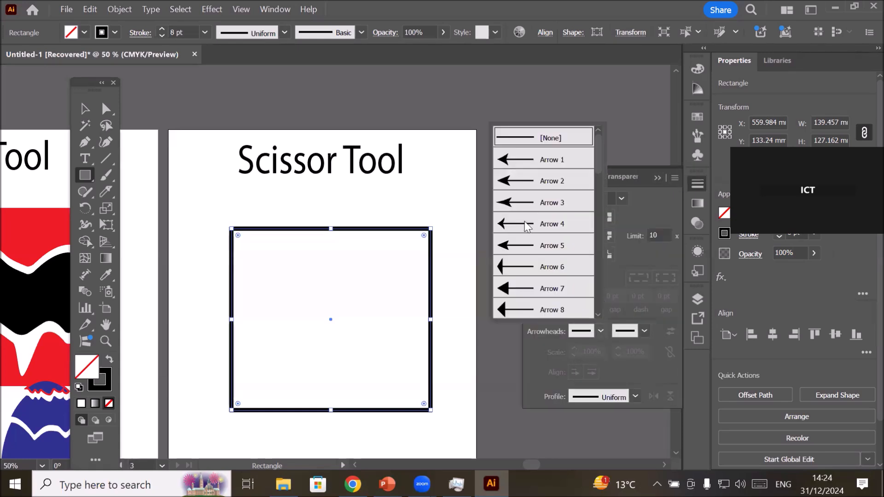
left_click(508, 242)
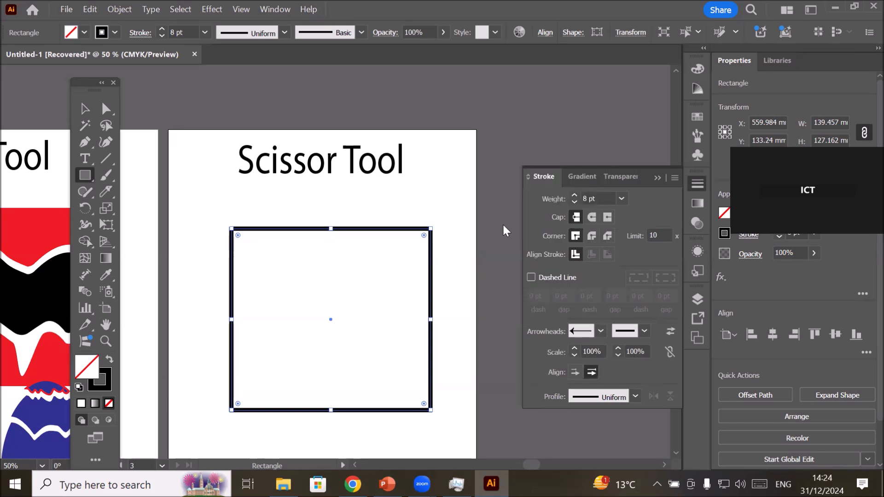
Set the end arrowhead of the rectangle's stroke to the asterisk-shaped Arrow 39.
left_click(645, 330)
scroll(573, 276, "down", 5)
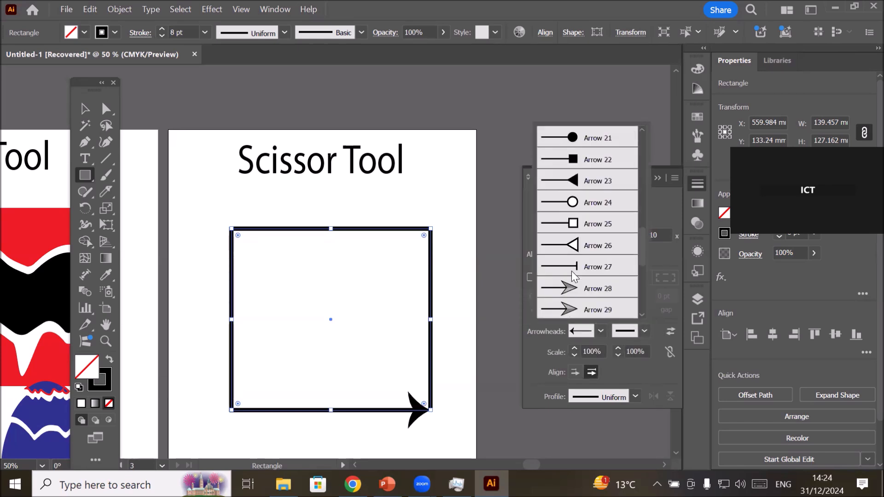
scroll(573, 276, "down", 3)
scroll(573, 275, "down", 1)
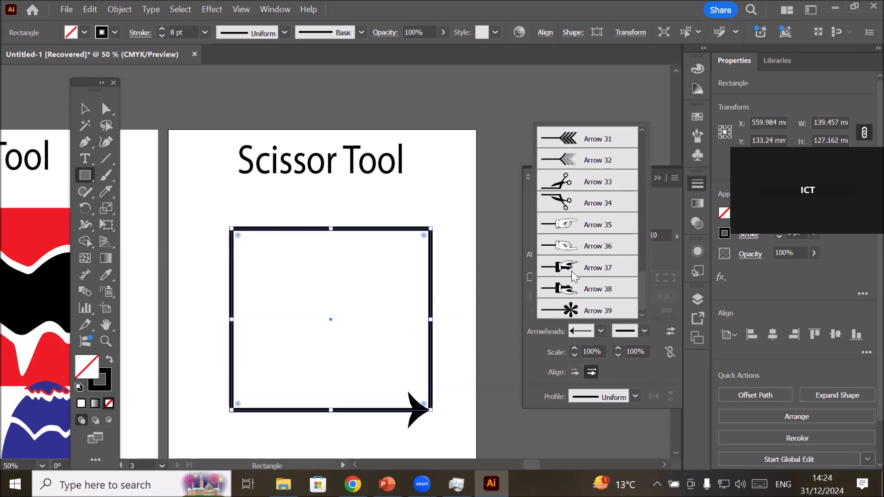
left_click(571, 310)
Cut the rectangle's path with the Scissors tool at its four corners, so every side carries its own arrowheads.
scroll(456, 440, "up", 1)
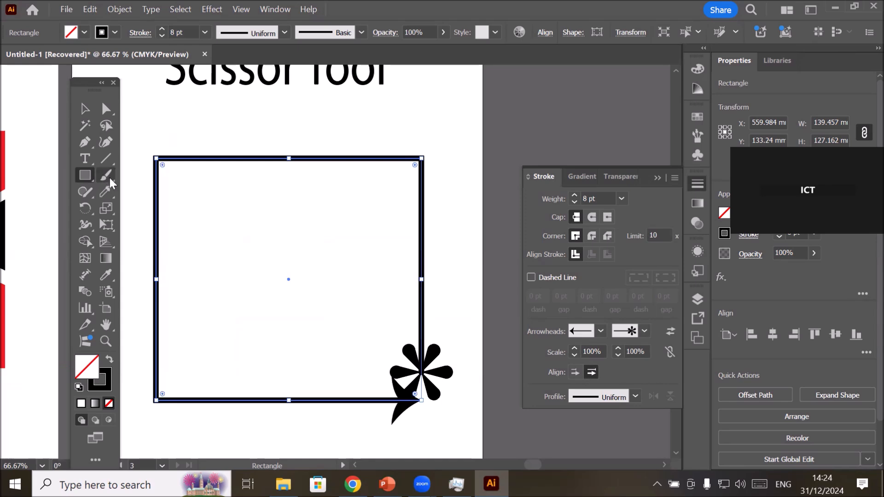
left_click(105, 191)
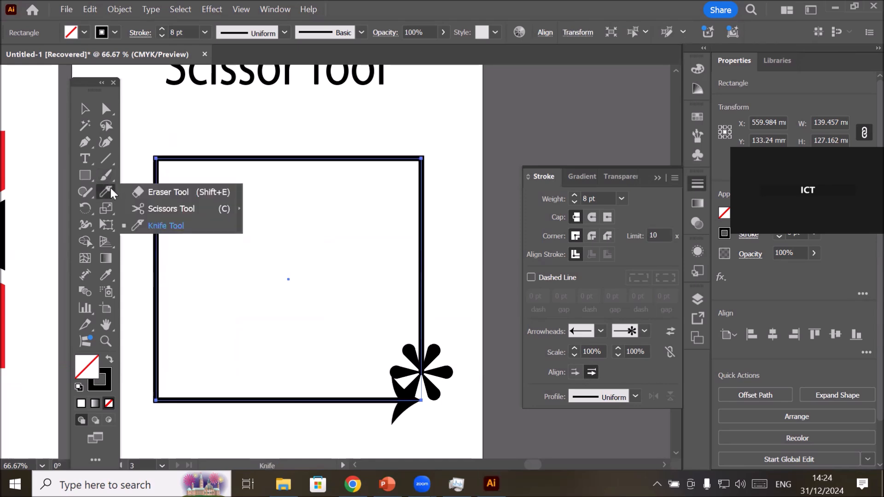
left_click(179, 210)
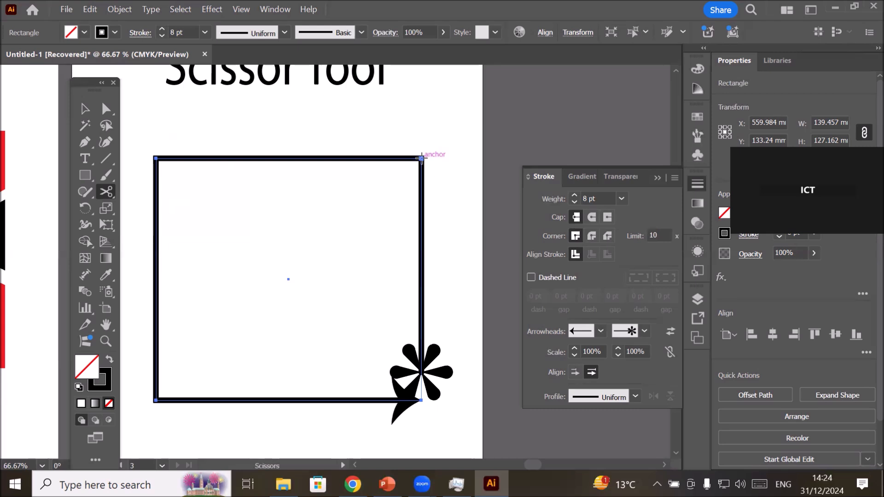
left_click(421, 158)
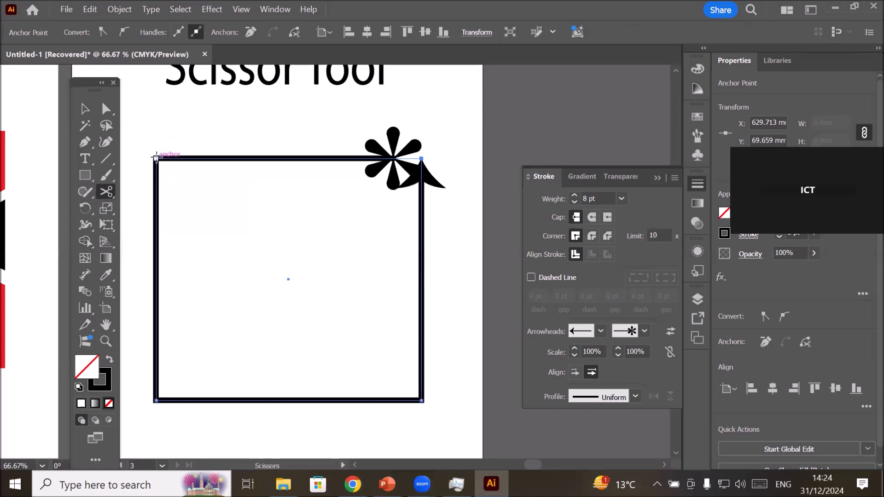
left_click(155, 158)
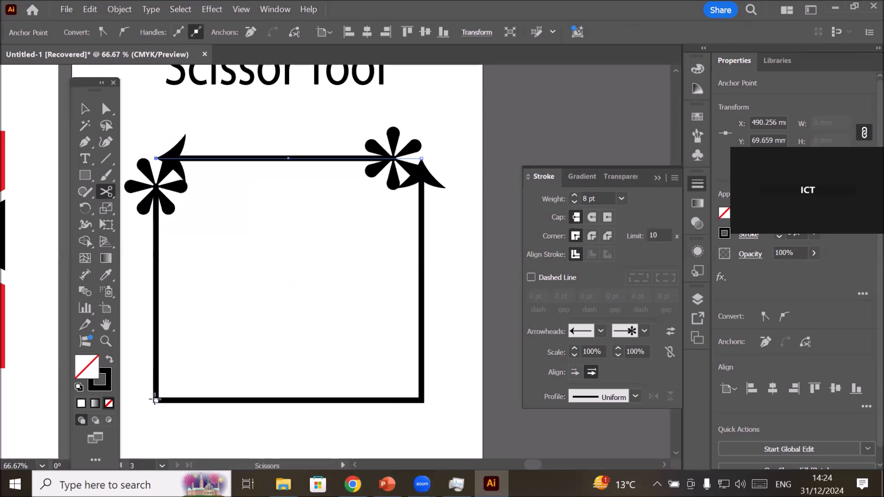
left_click(155, 399)
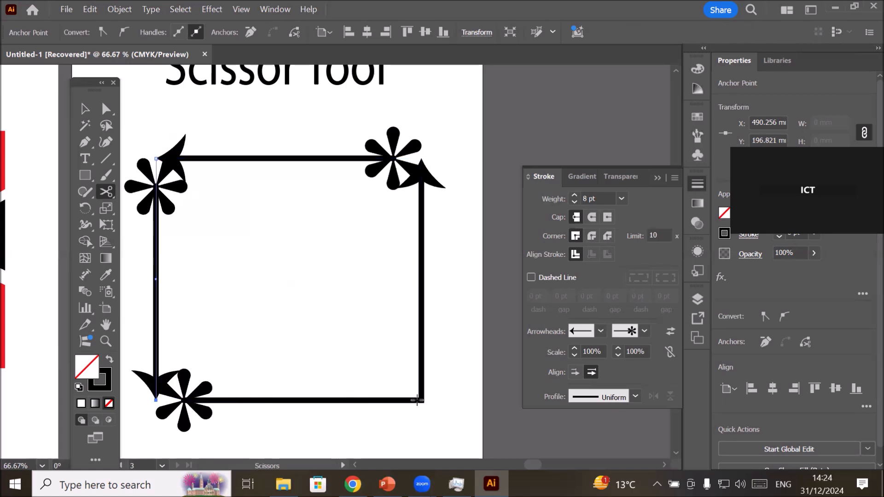
left_click(419, 400)
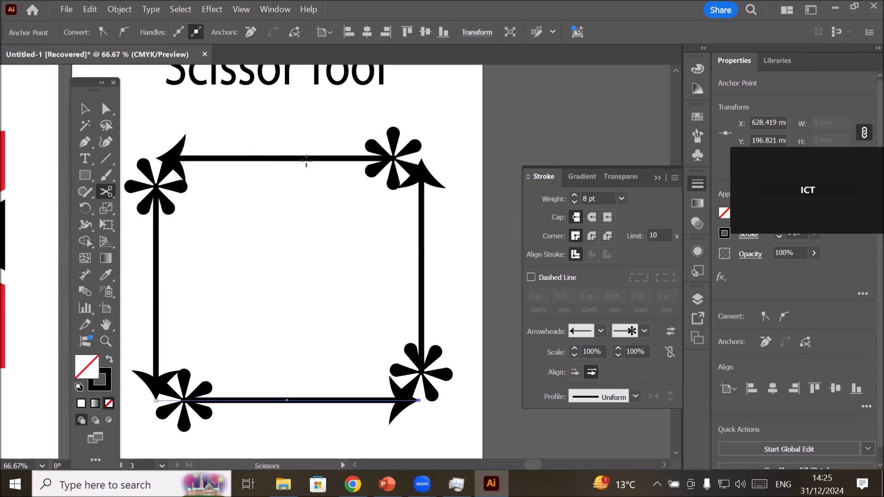
Cut each of the rectangle's four sides near its midpoint with the Scissors tool.
left_click(282, 158)
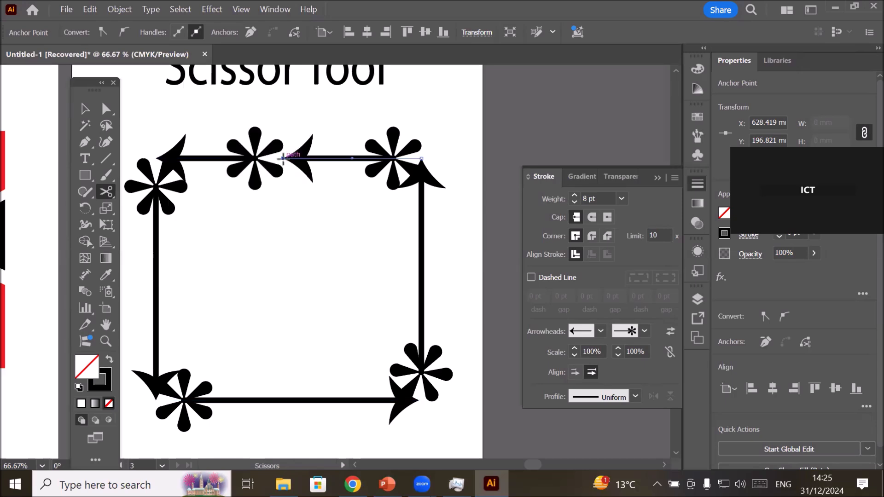
left_click(156, 282)
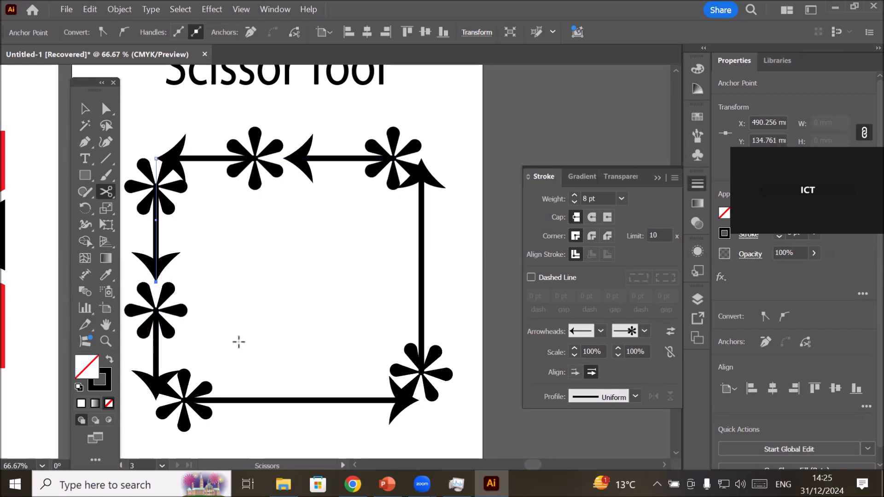
left_click(296, 396)
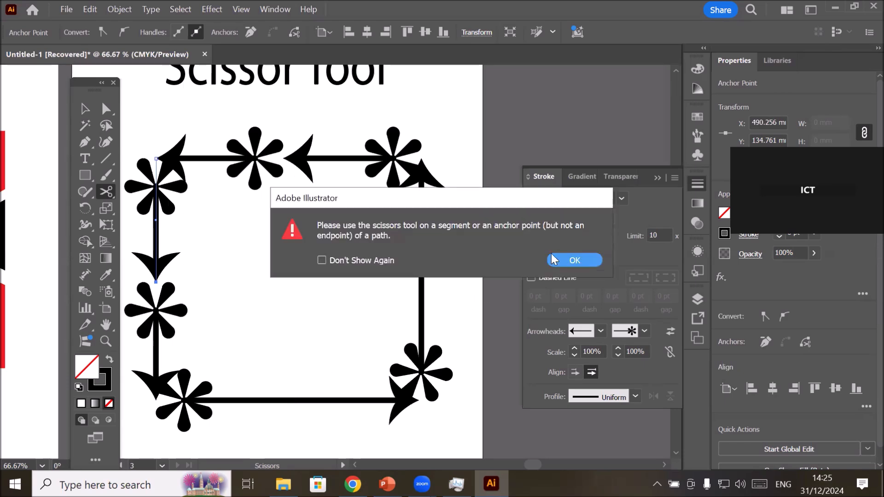
left_click(562, 258)
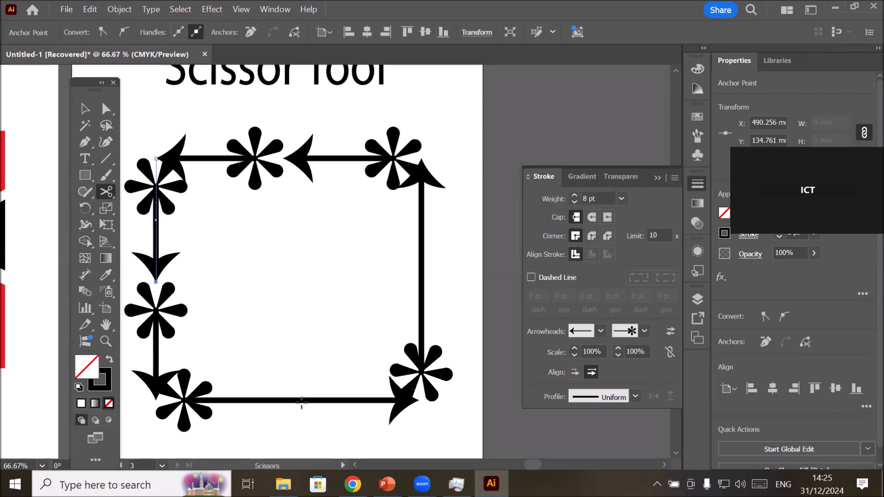
left_click(296, 400)
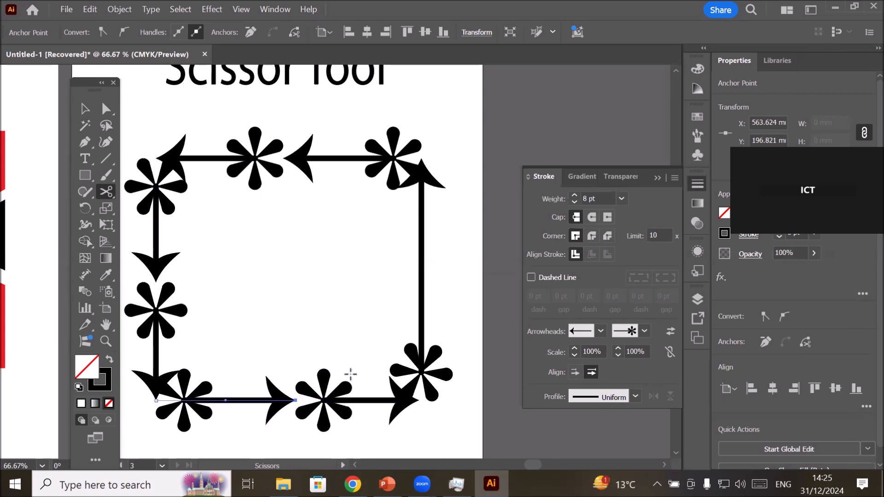
left_click(420, 260)
Add three blank Letter artboards after the Scissor Tool artboard.
key("ctrl+minus")
key("ctrl+minus")
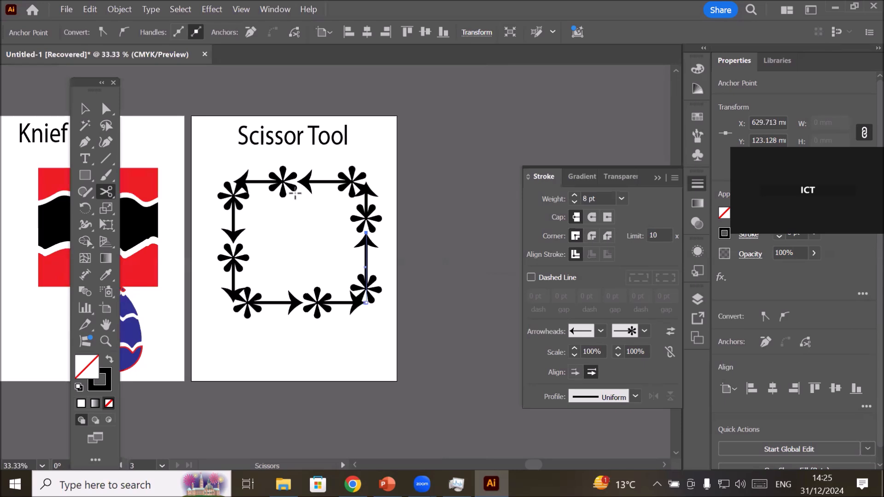
key("ctrl+minus")
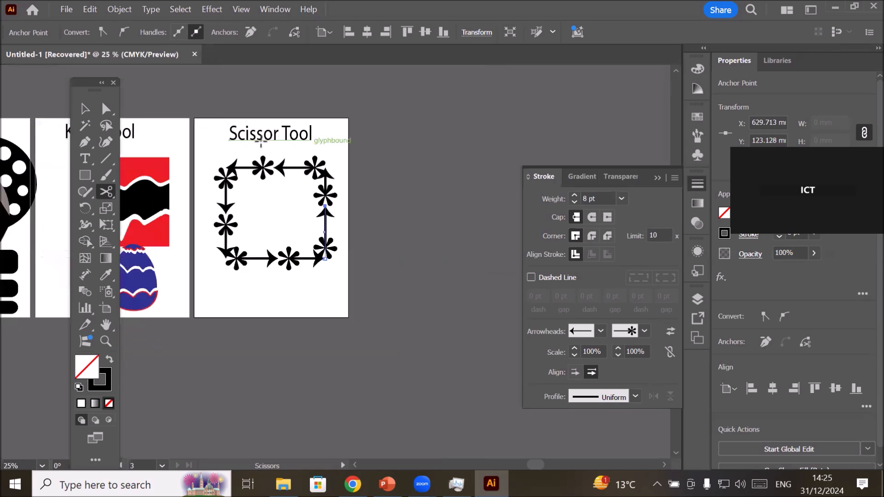
left_click(85, 107)
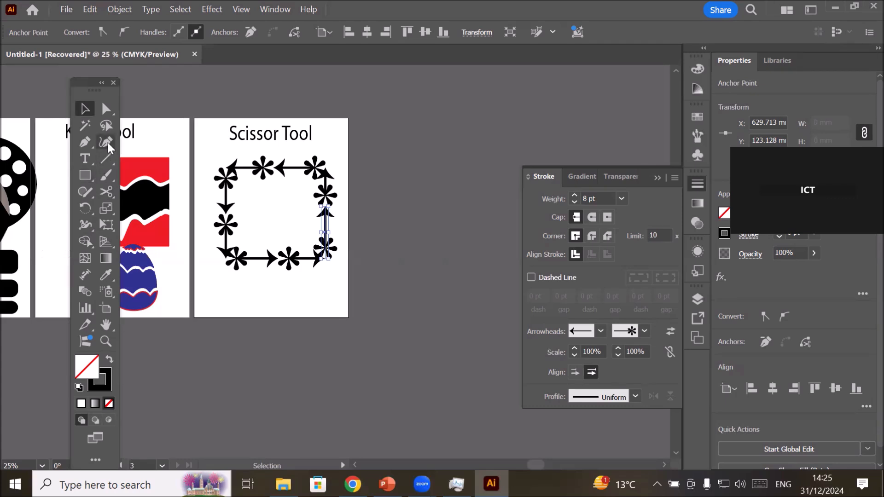
left_click(107, 158)
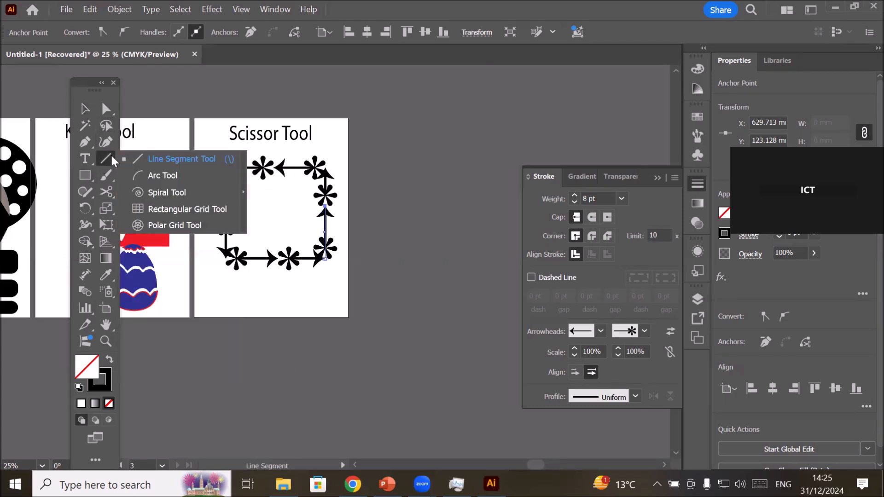
left_click(169, 192)
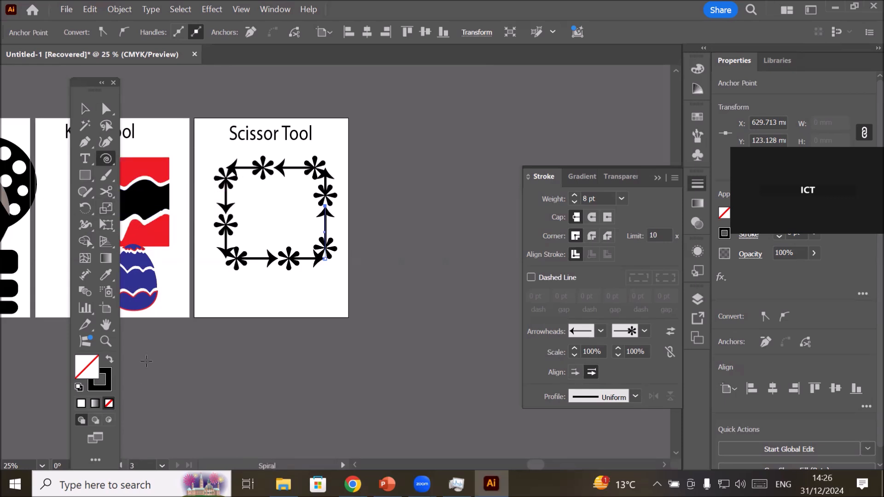
left_click(108, 312)
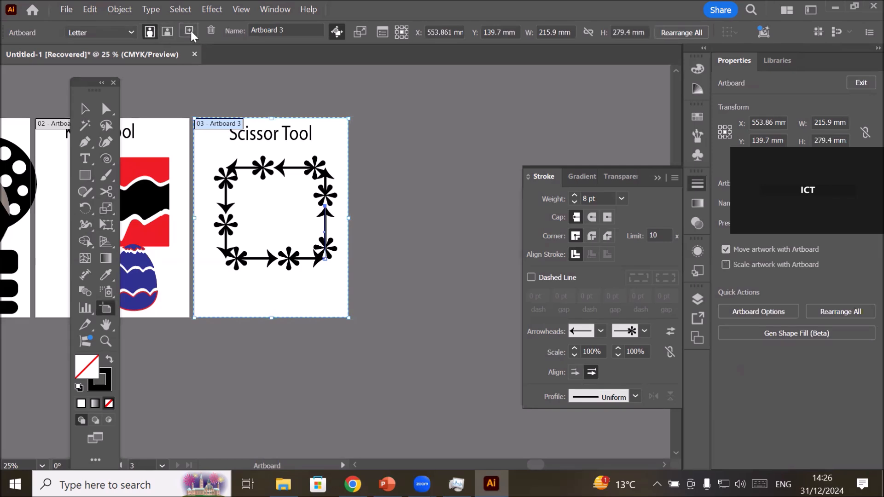
left_click(190, 31)
left_click(190, 31)
left_click(190, 31)
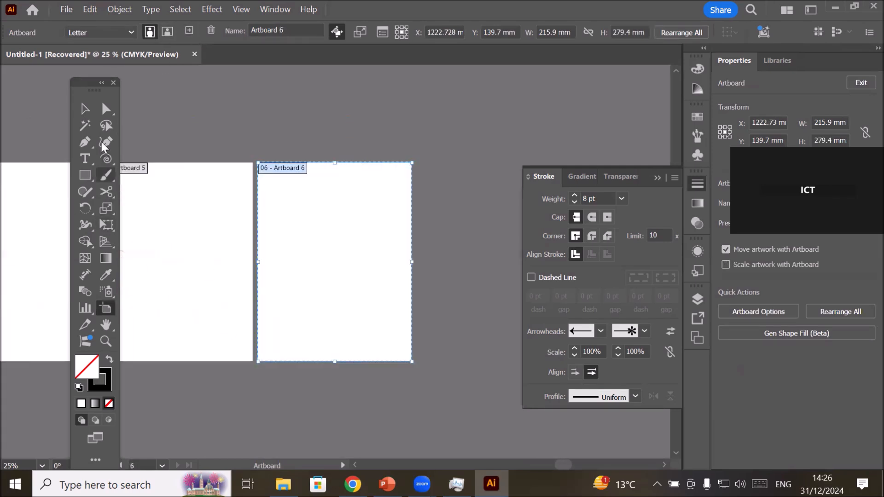
Draw an unfilled spiral about 131 by 135 mm with an 8 pt stroke and move it inside the fourth artboard.
left_click(84, 108)
left_click_drag(181, 225, 436, 186)
scroll(297, 203, "up", 1)
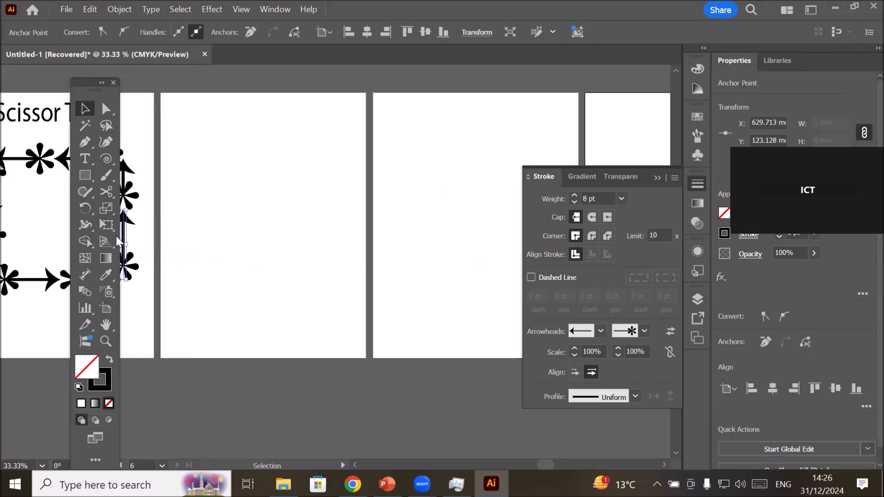
left_click(86, 177)
left_click(86, 176)
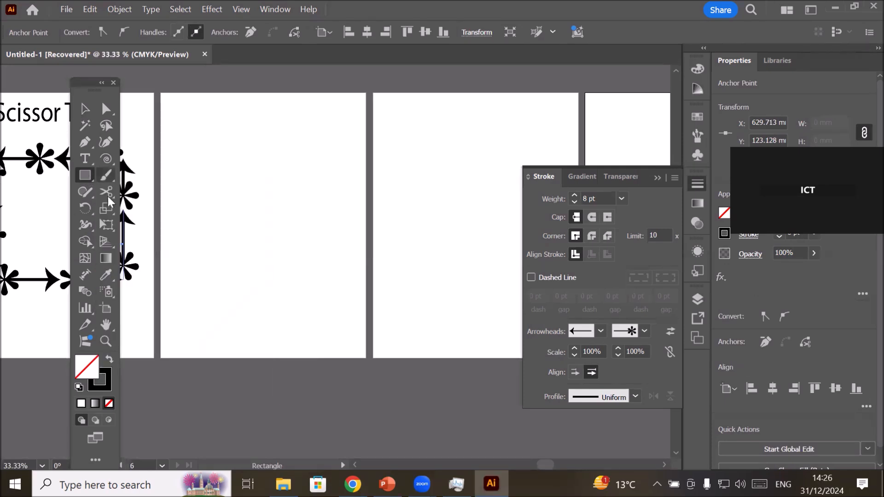
left_click(104, 155)
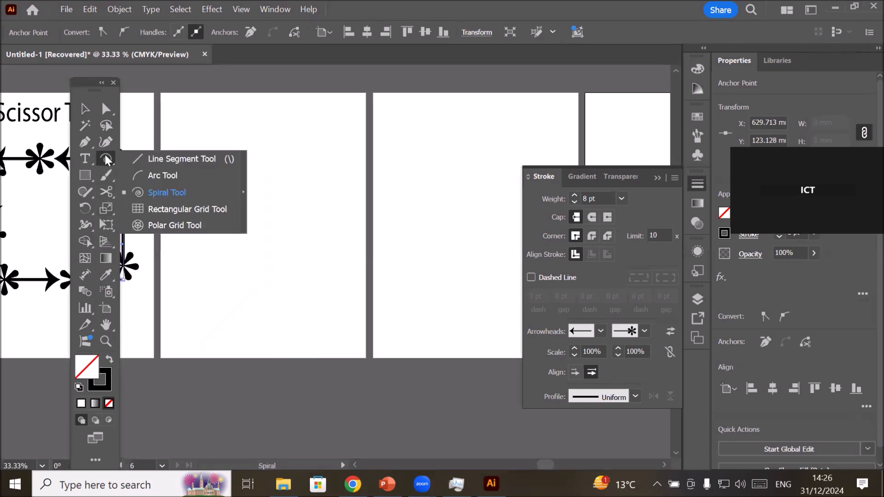
left_click(158, 193)
left_click_drag(201, 137, 252, 196)
left_click(84, 108)
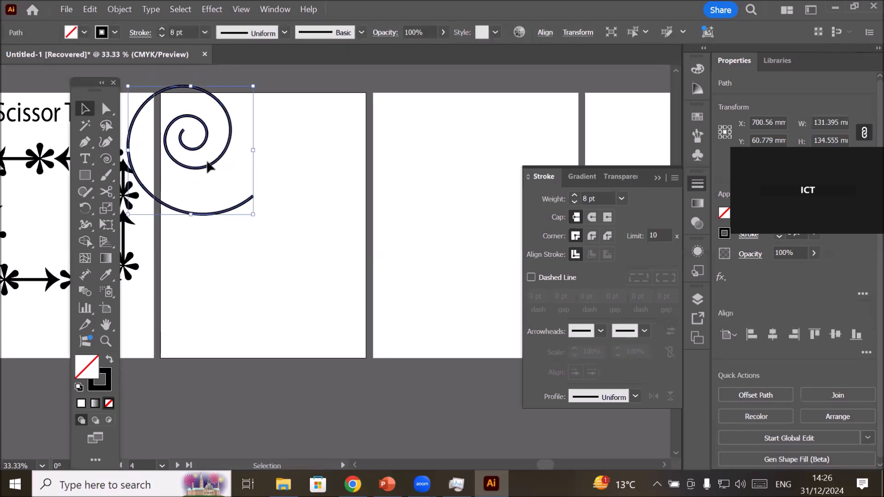
left_click_drag(217, 167, 270, 219)
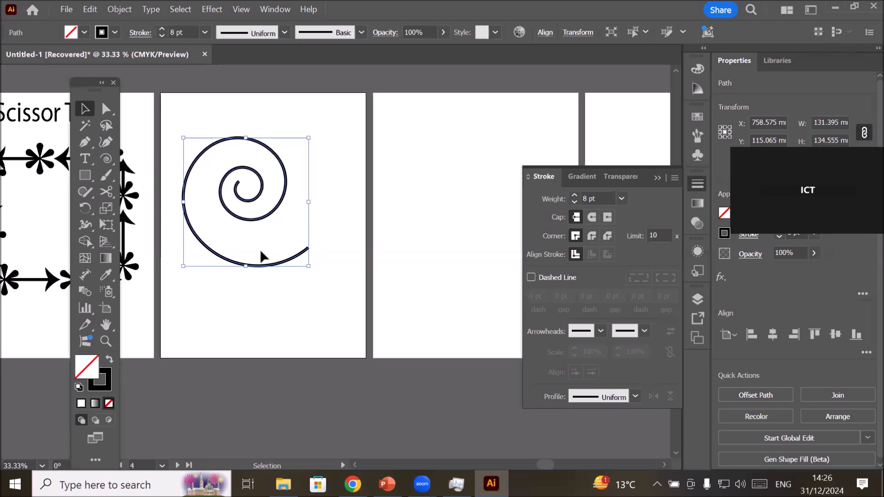
Cut the spiral at the top of its outer turn with the Scissors tool and move the inner part to the right.
left_click(107, 191)
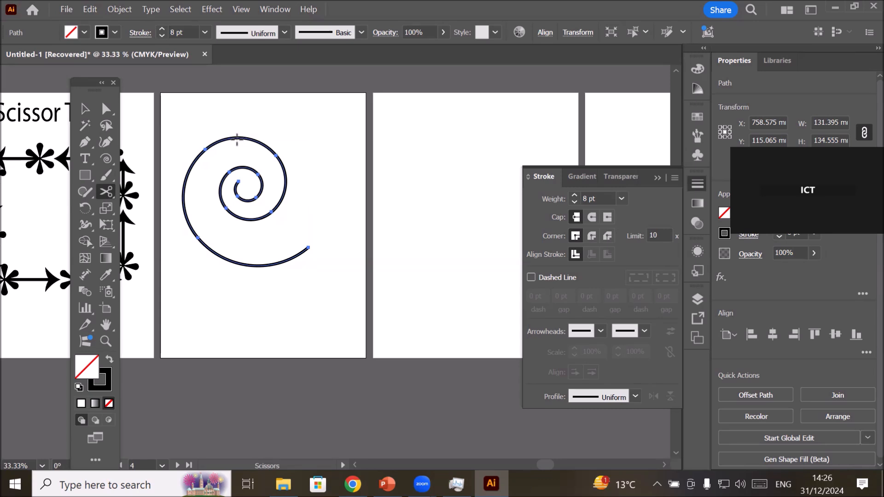
left_click(237, 138)
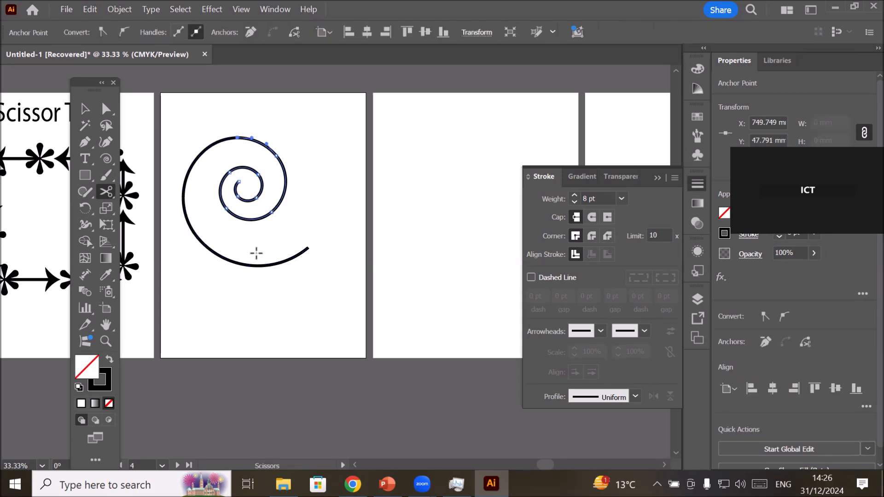
left_click(106, 111)
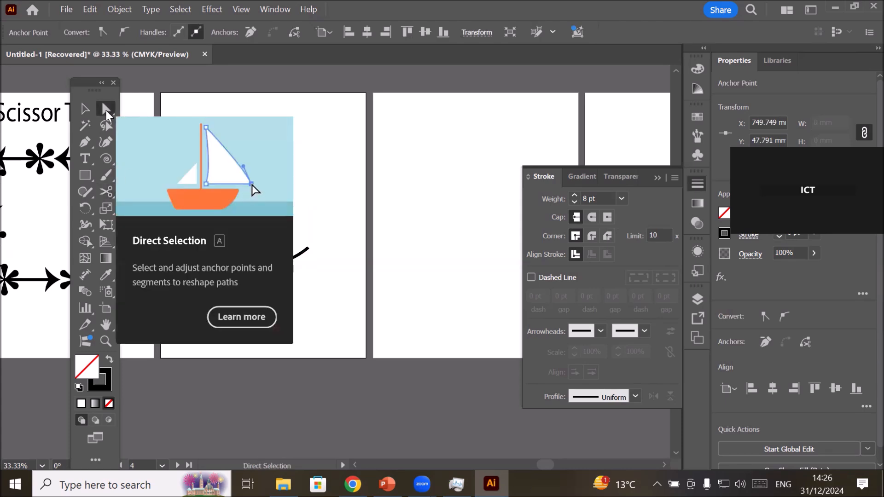
left_click(87, 109)
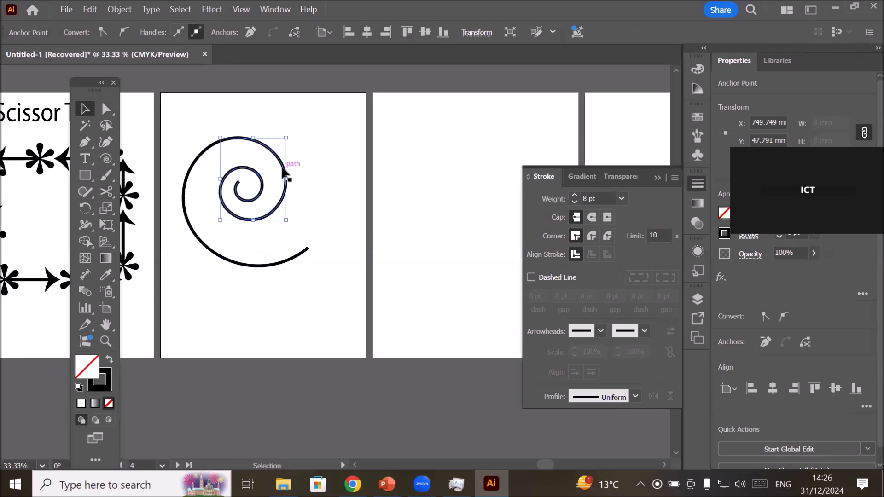
left_click_drag(285, 172, 307, 174)
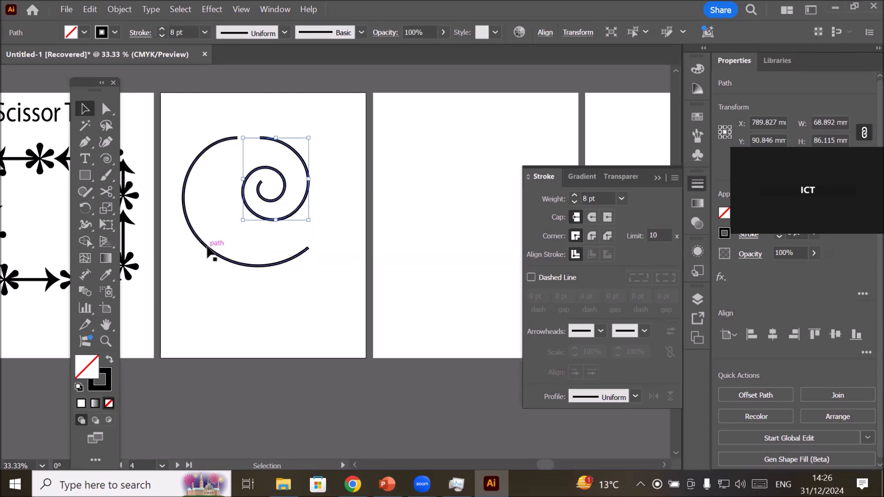
Cut the remaining outer arc at its lower left with the Scissors tool and move its left piece slightly up and outward.
left_click(109, 188)
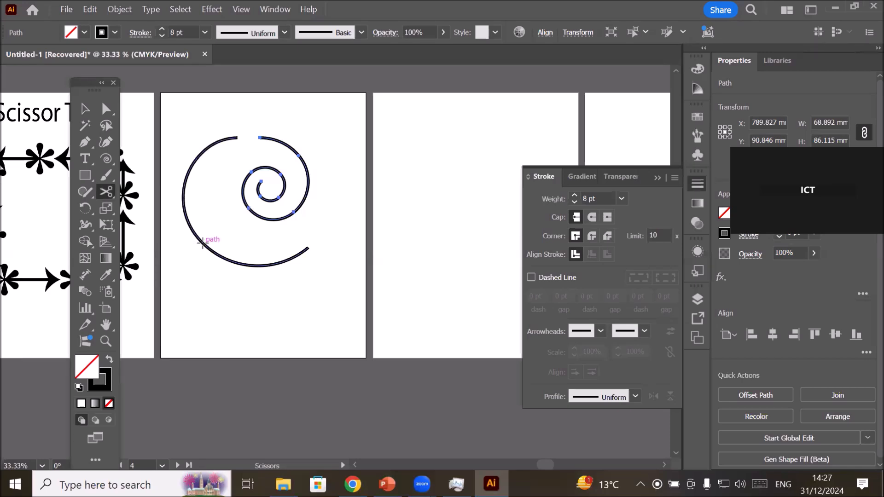
left_click(203, 243)
key("v")
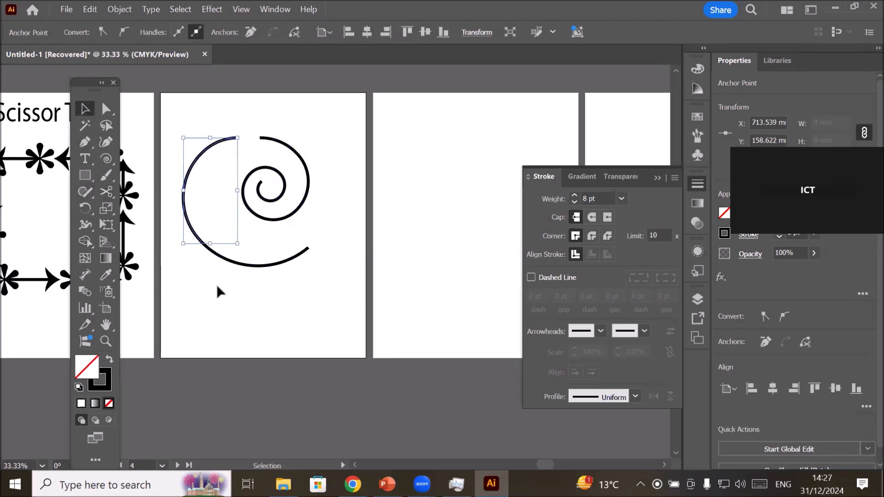
left_click_drag(189, 191, 180, 185)
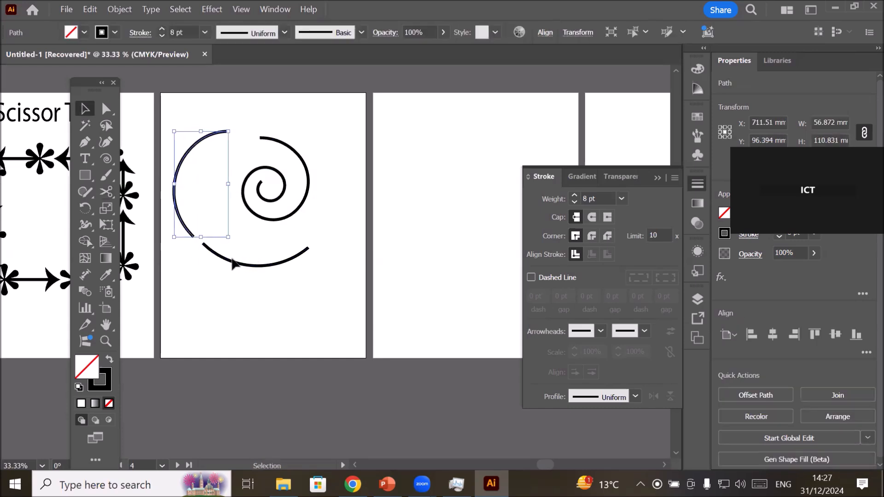
left_click(240, 260)
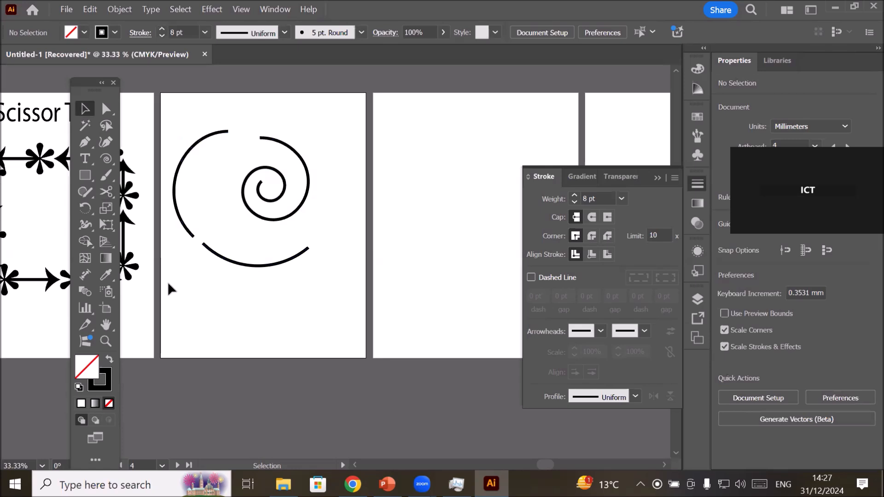
Delete all the cut spiral pieces from the fourth artboard.
left_click_drag(169, 113, 348, 297)
key("Delete")
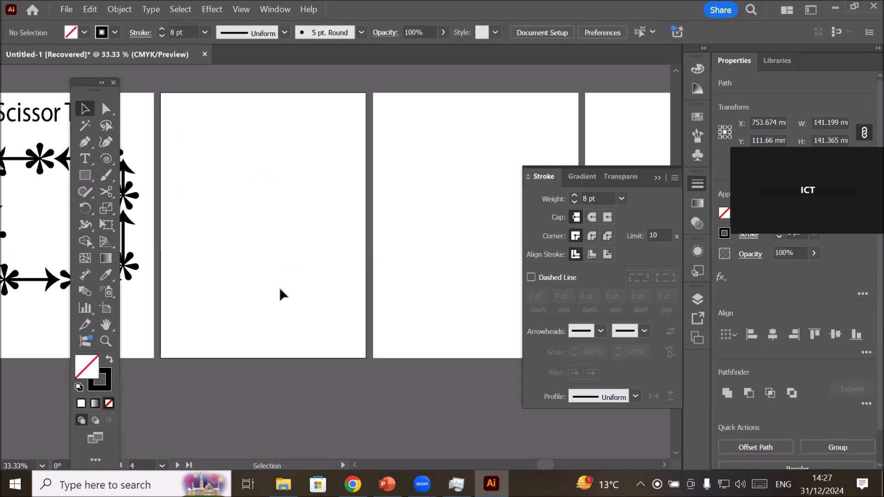
Draw an unfilled hexagon about 238 by 209 mm with an 8 pt stroke and move it over the fourth artboard.
left_click(90, 178)
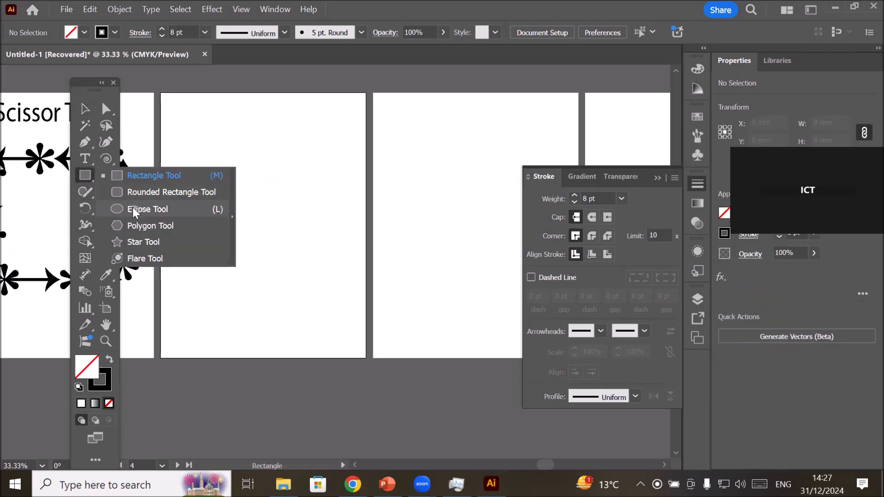
left_click_drag(191, 158, 251, 255)
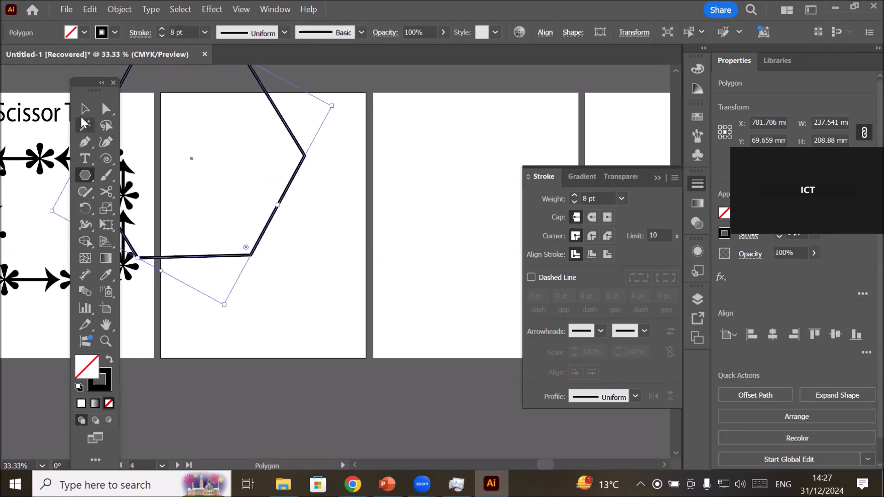
key("v")
left_click_drag(286, 195, 361, 271)
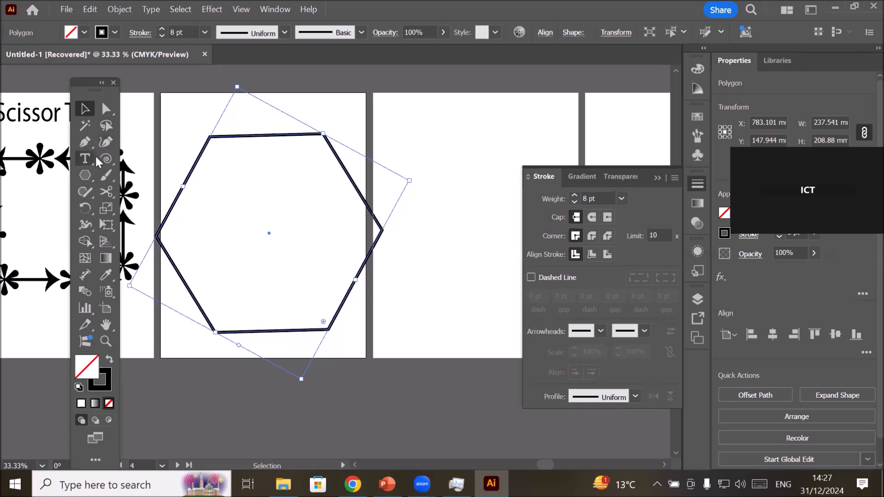
Cut the hexagon at its upper-left corner with the Scissors tool and pull the top side's loose end upward.
left_click(105, 194)
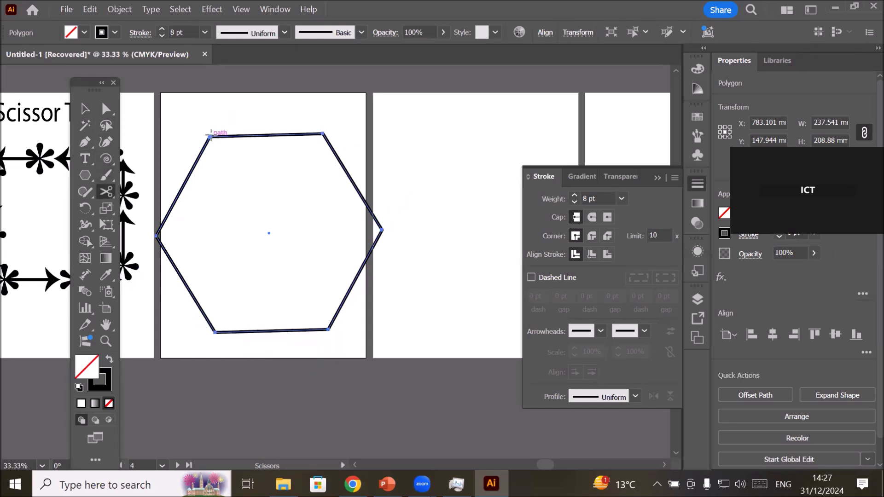
left_click(211, 135)
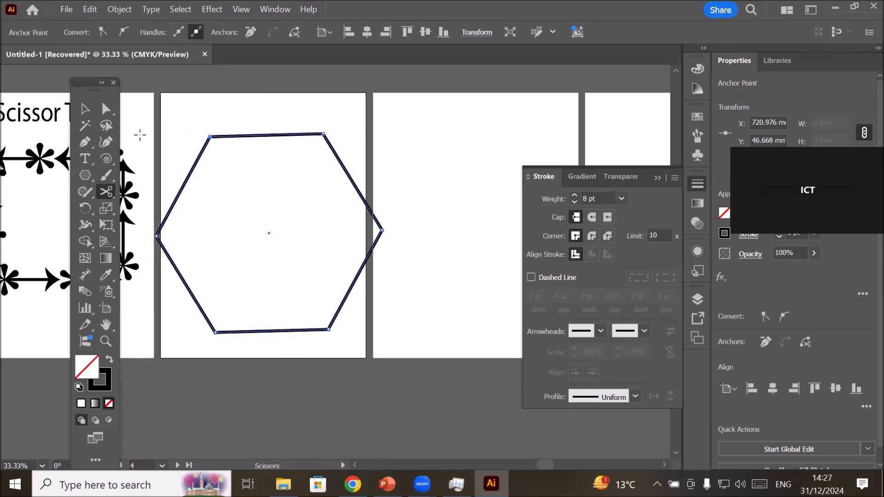
left_click(106, 109)
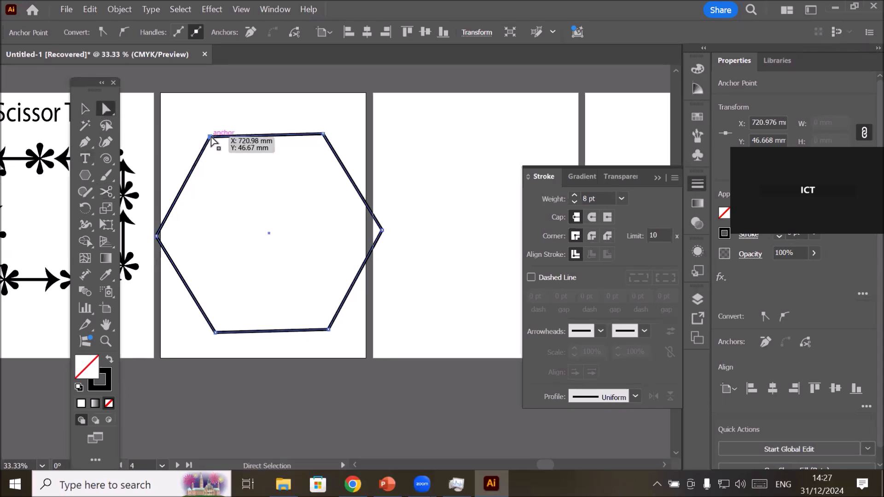
left_click_drag(209, 136, 216, 111)
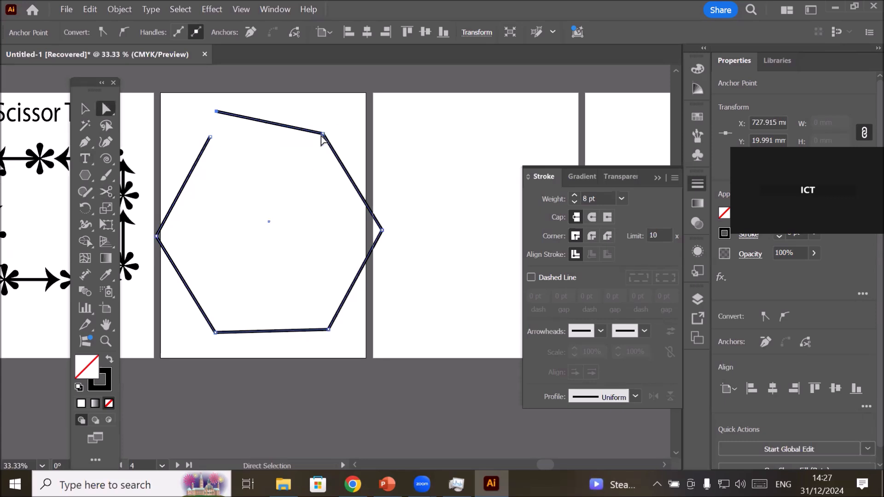
Cut the hexagon at its upper-right corner with the Scissors tool, and undo a trial upward move of the right side's end point.
left_click(106, 191)
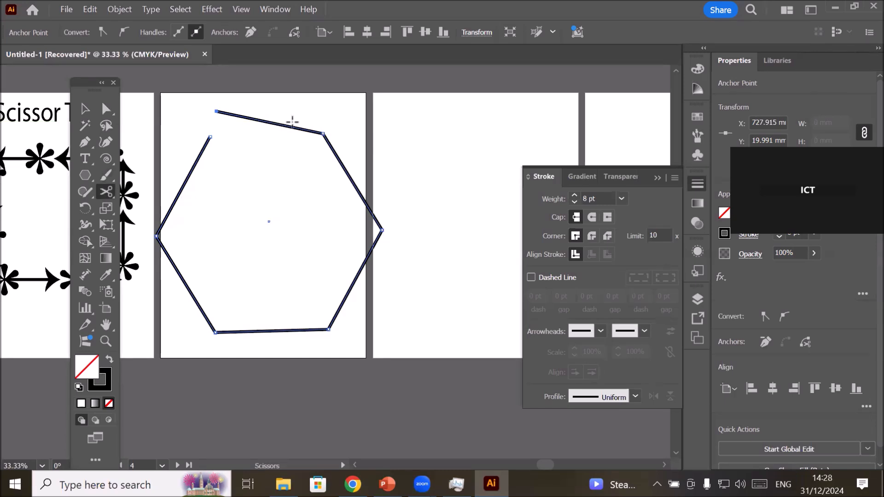
left_click(322, 133)
left_click(106, 109)
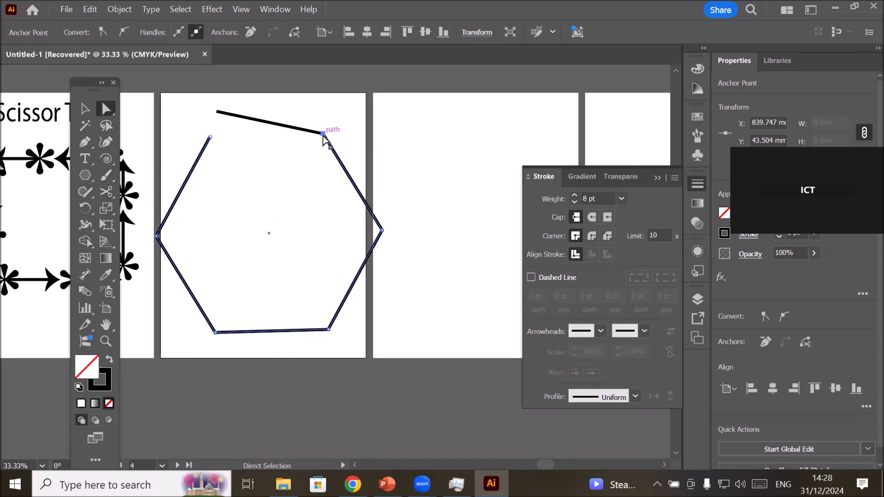
left_click_drag(324, 134, 323, 109)
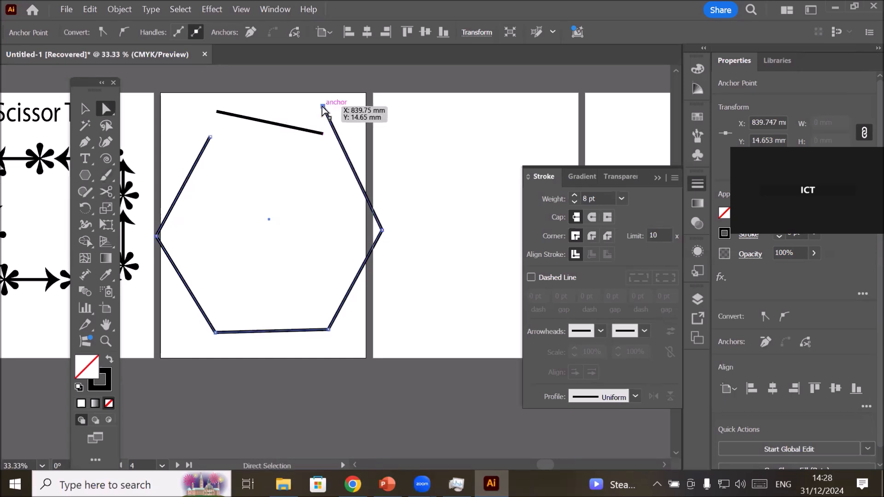
key("ctrl+z")
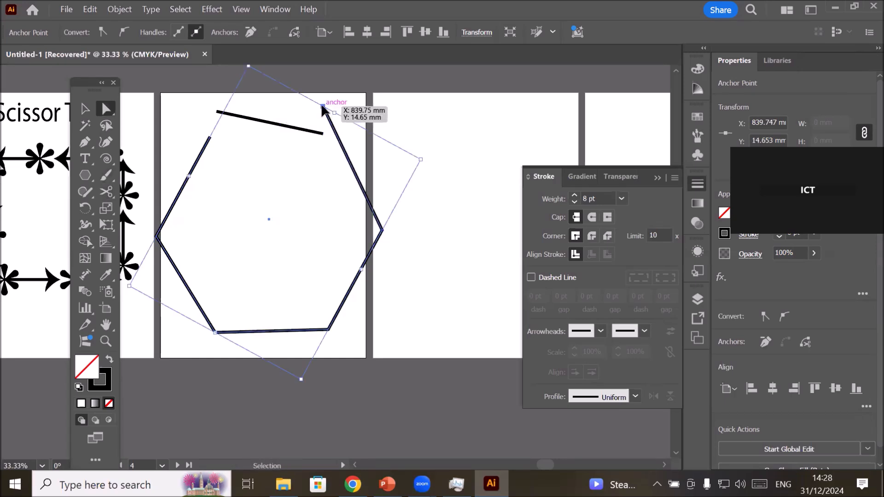
Pull the right end of the detached top segment upward, away from the hexagon, and delete the segment.
scroll(307, 118, "up", 3)
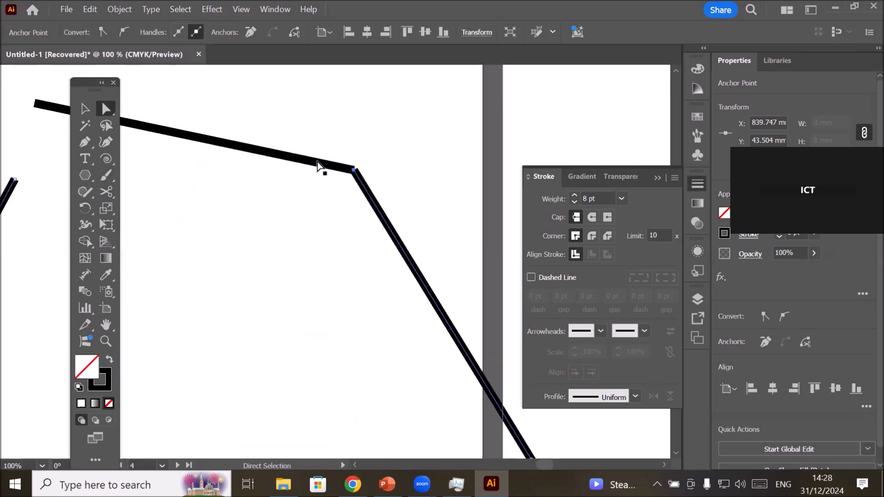
left_click_drag(353, 170, 333, 108)
scroll(432, 170, "down", 4)
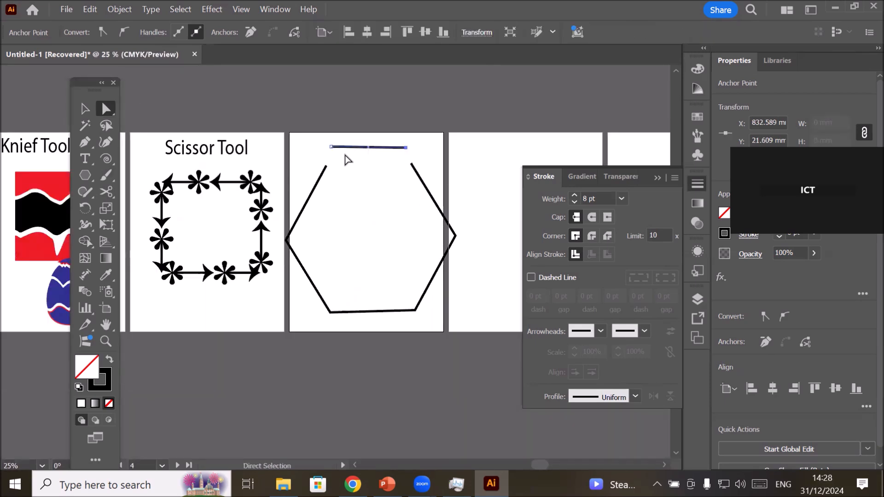
key("Delete")
key("Delete")
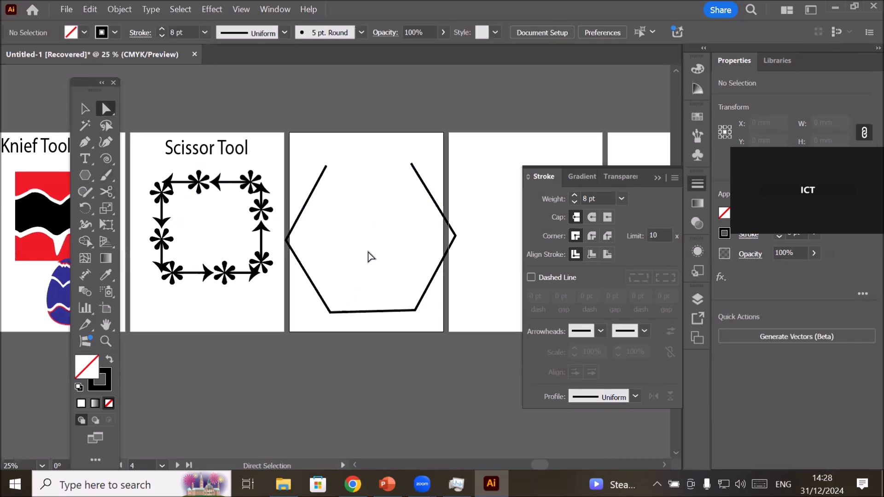
Scale the open hexagon down to about 118 by 104 mm and rotate it slightly so its bottom side is level.
scroll(290, 217, "down", 1)
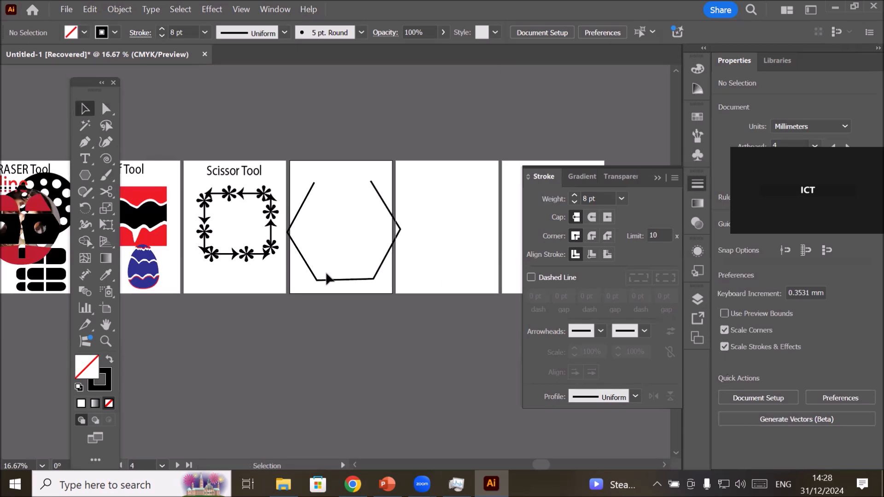
left_click(316, 280)
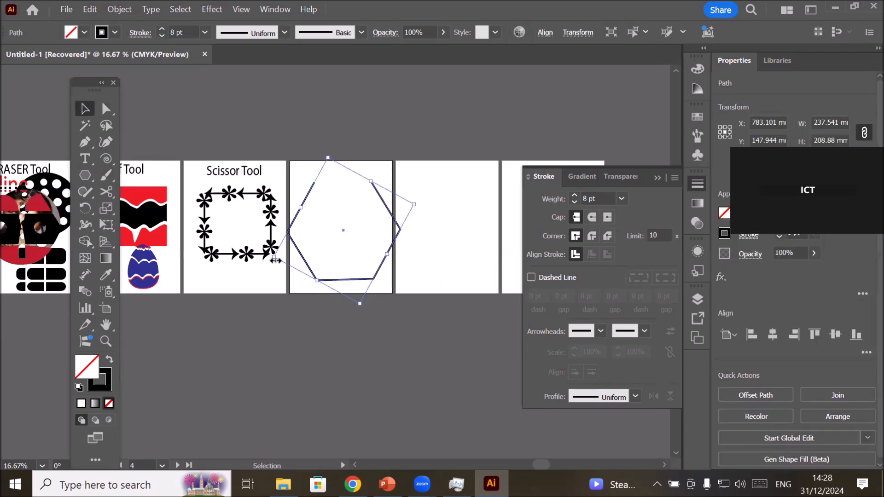
mouse_move(362, 305)
left_mouse_down()
mouse_move(342, 226)
mouse_move(345, 279)
mouse_move(353, 272)
left_mouse_up()
scroll(354, 270, "up", 1)
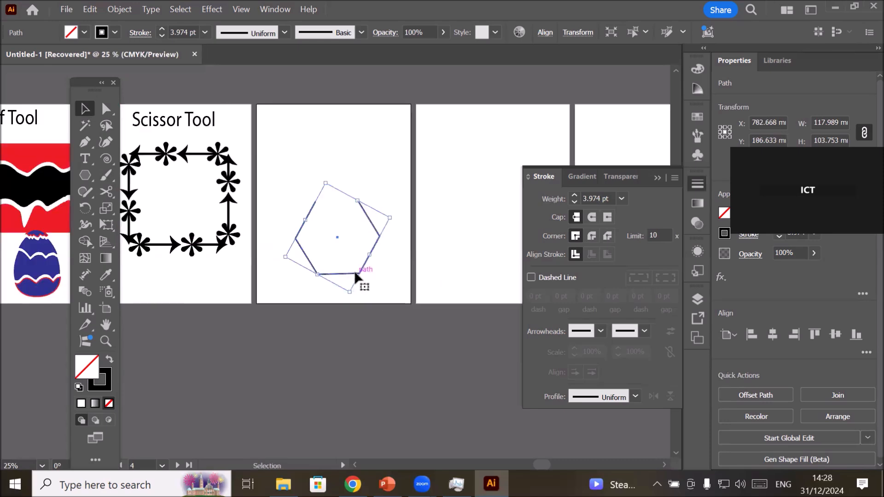
scroll(355, 269, "up", 1)
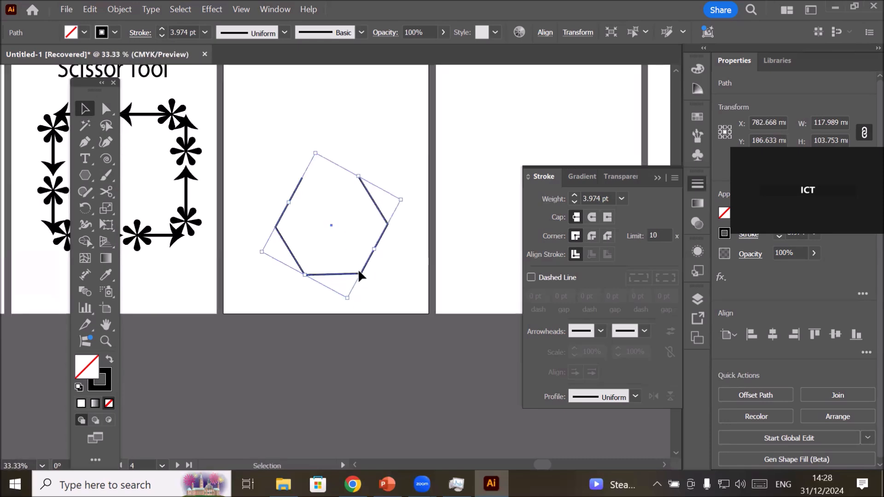
scroll(359, 272, "up", 1)
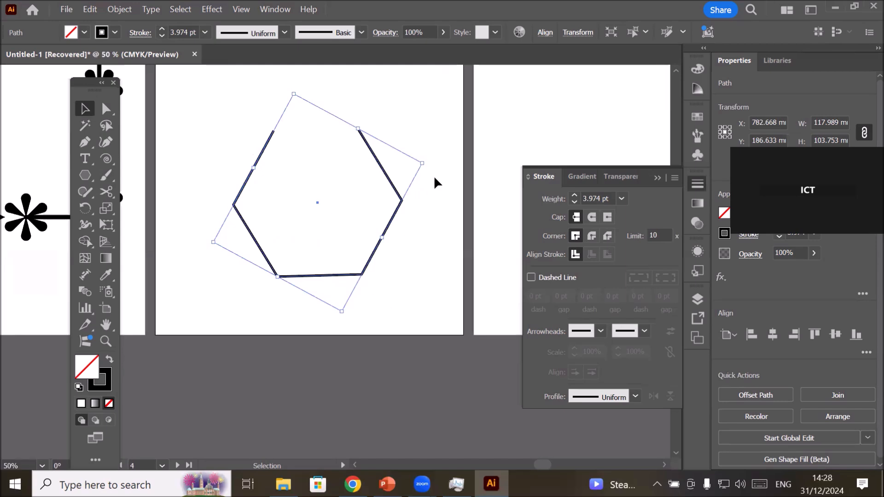
left_click_drag(429, 160, 431, 165)
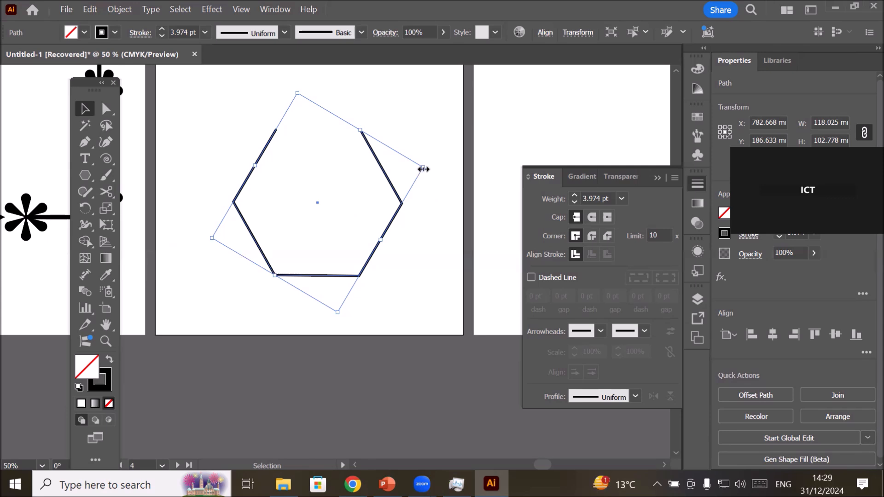
Apply Offset Path to the open hexagon with a -9 mm offset, Miter joins and a miter limit of 4.
left_click(131, 10)
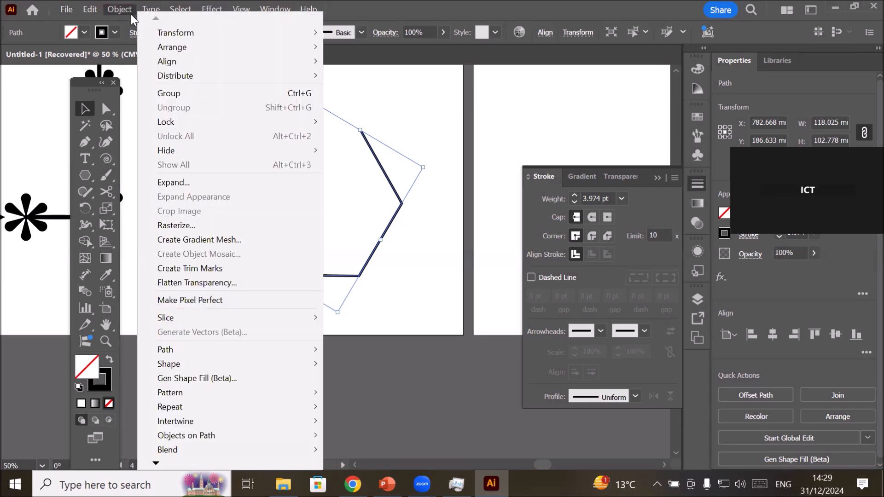
mouse_move(213, 350)
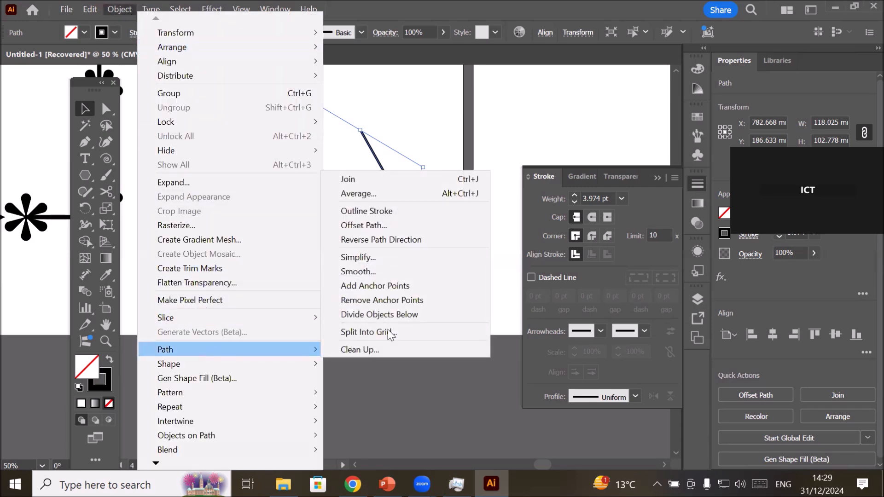
left_click(379, 225)
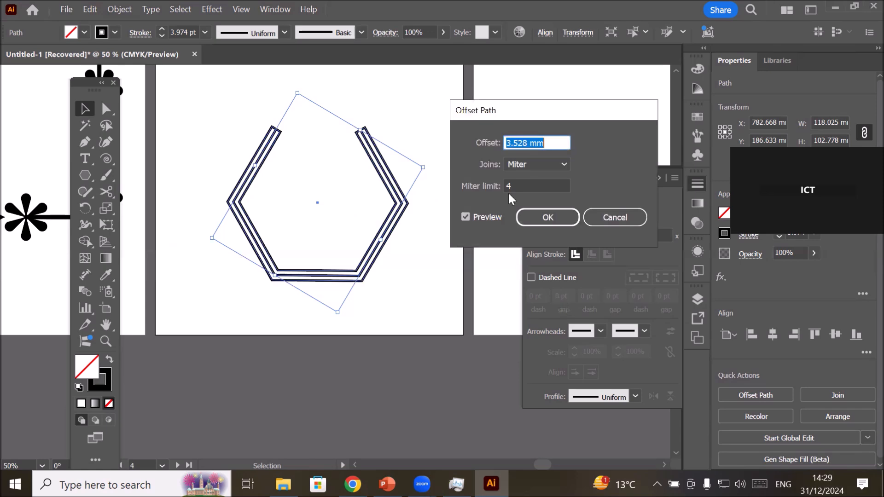
left_click(543, 142)
scroll(540, 141, "down", 1)
scroll(537, 142, "down", 9)
scroll(534, 142, "down", 6)
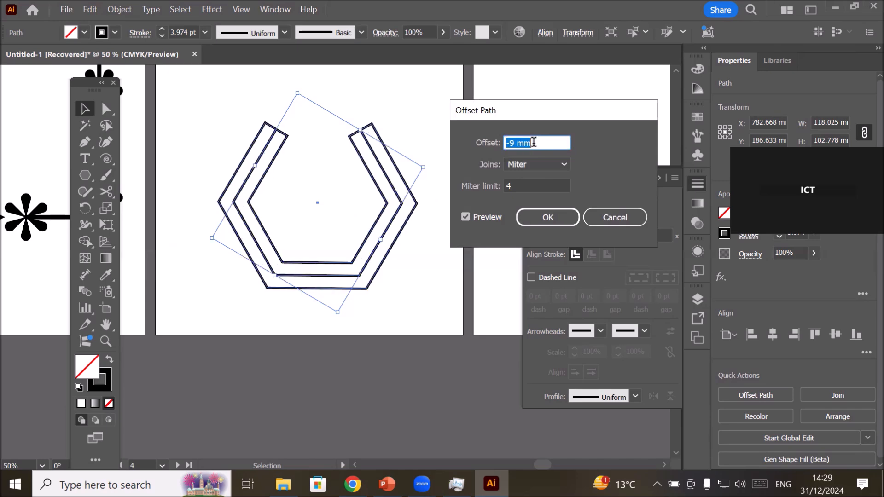
scroll(535, 142, "up", 3)
scroll(534, 142, "down", 8)
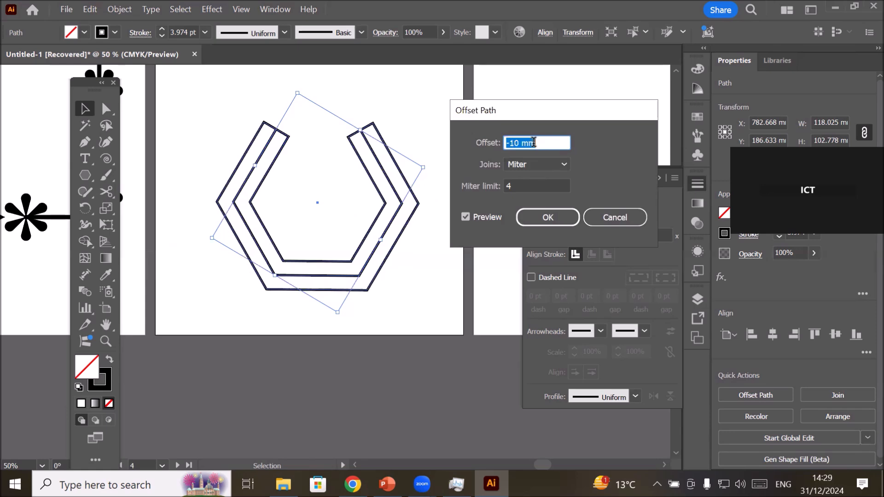
scroll(534, 142, "up", 4)
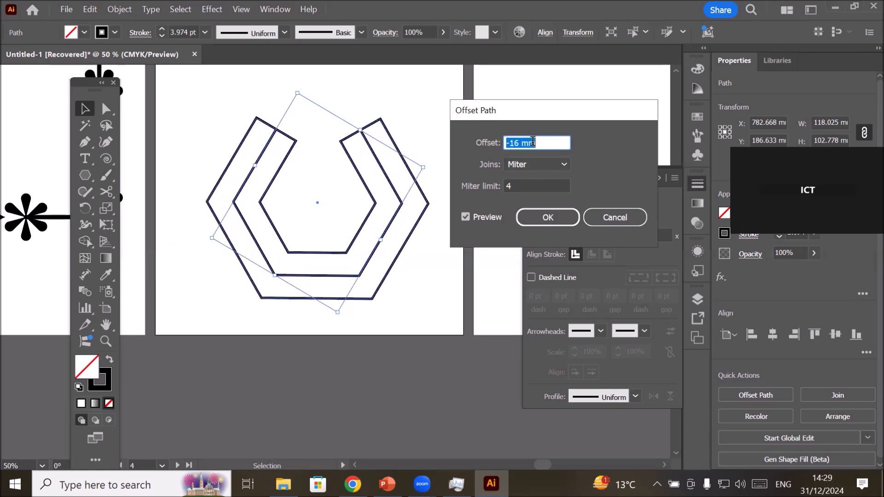
scroll(533, 141, "up", 4)
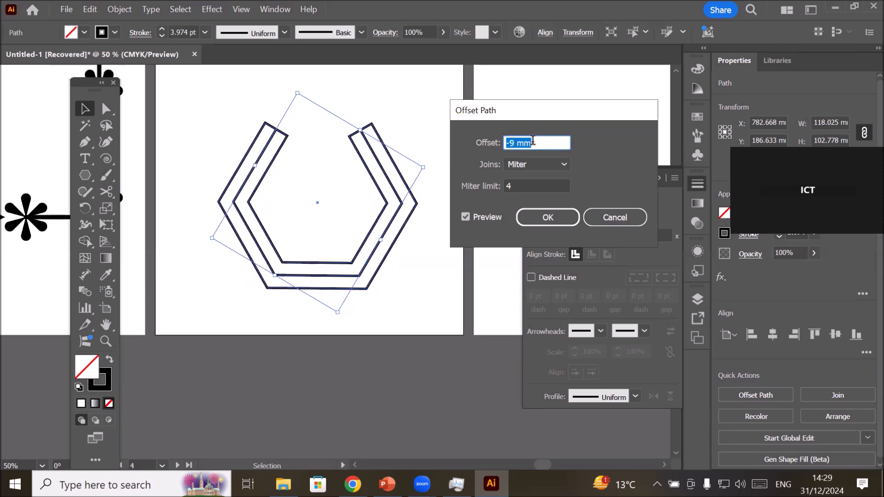
left_click(559, 216)
left_click(409, 308)
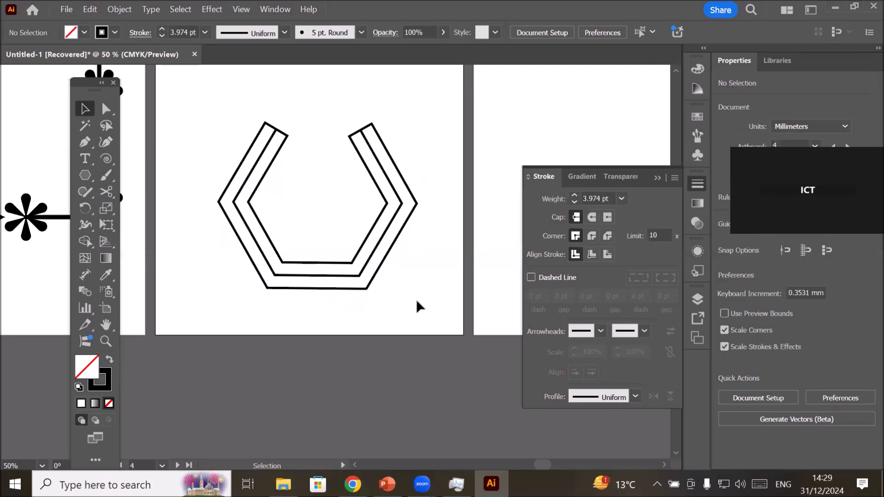
Move the original open hexagon to the top of the fourth artboard and shift the offset outline slightly below it.
scroll(417, 295, "down", 2)
left_click_drag(400, 282, 399, 186)
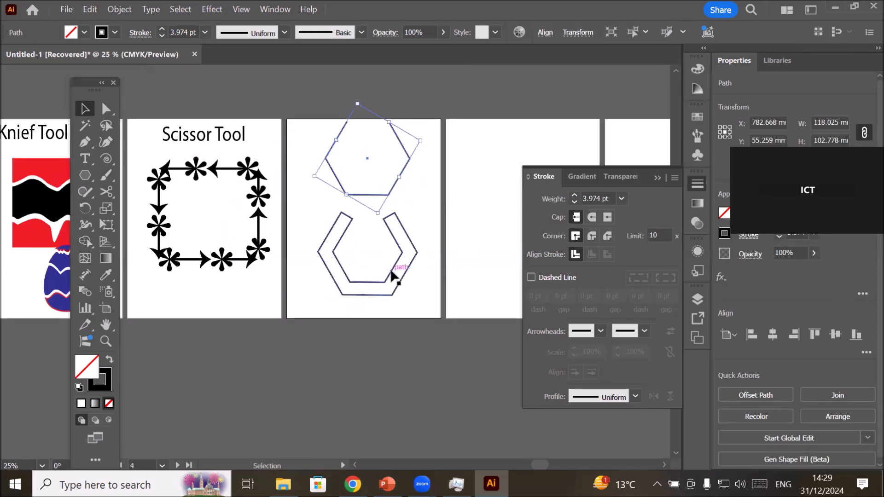
left_click(391, 272)
mouse_move(391, 269)
left_mouse_down()
mouse_move(376, 274)
mouse_move(399, 272)
left_mouse_up()
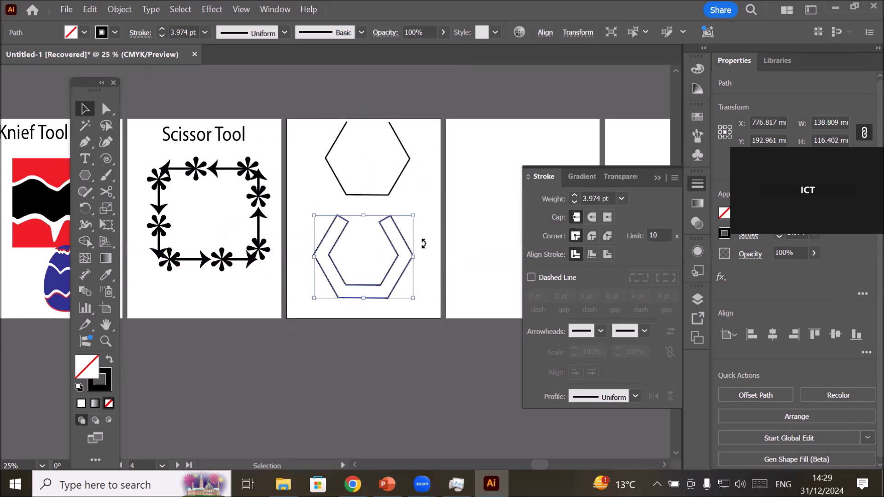
Move the original open hexagon onto the lower part of the fifth artboard and deselect it.
left_click_drag(434, 240, 265, 237)
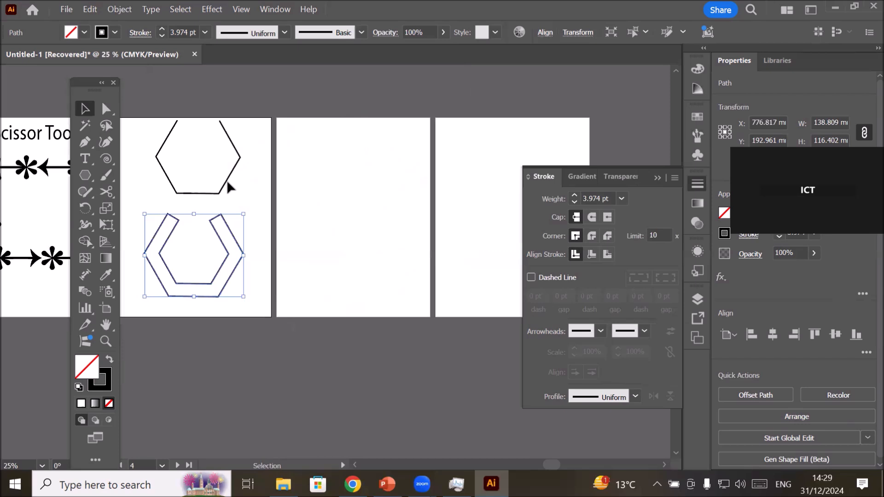
left_click_drag(225, 183, 397, 275)
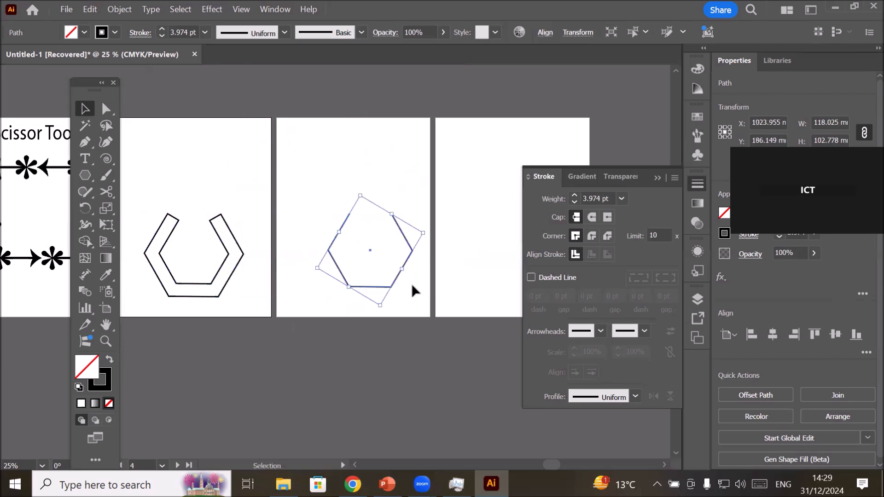
scroll(421, 264, "up", 1)
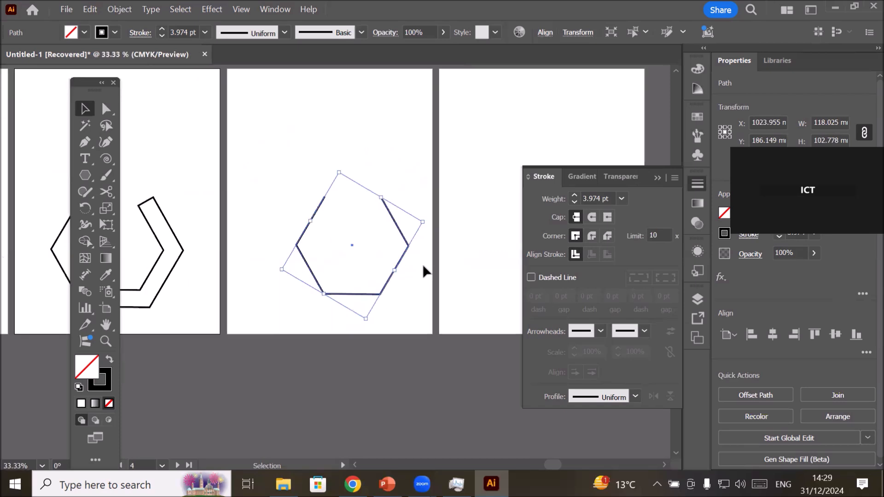
scroll(419, 271, "up", 1)
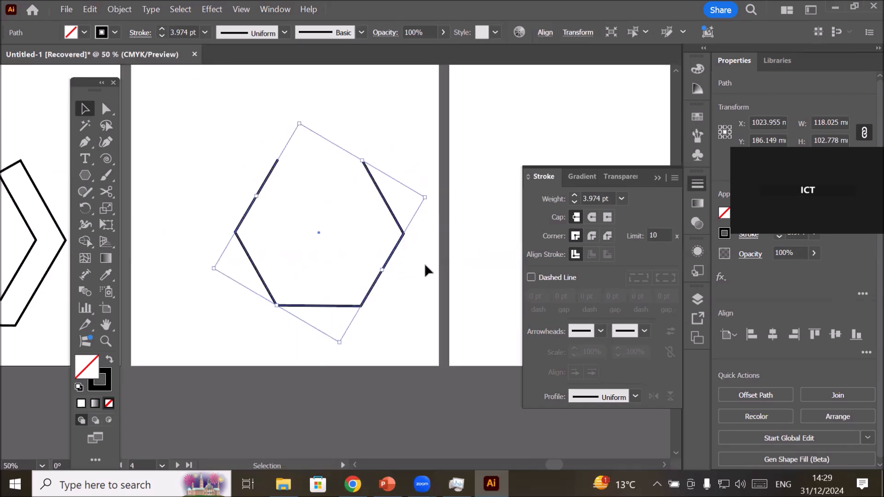
left_click(418, 284)
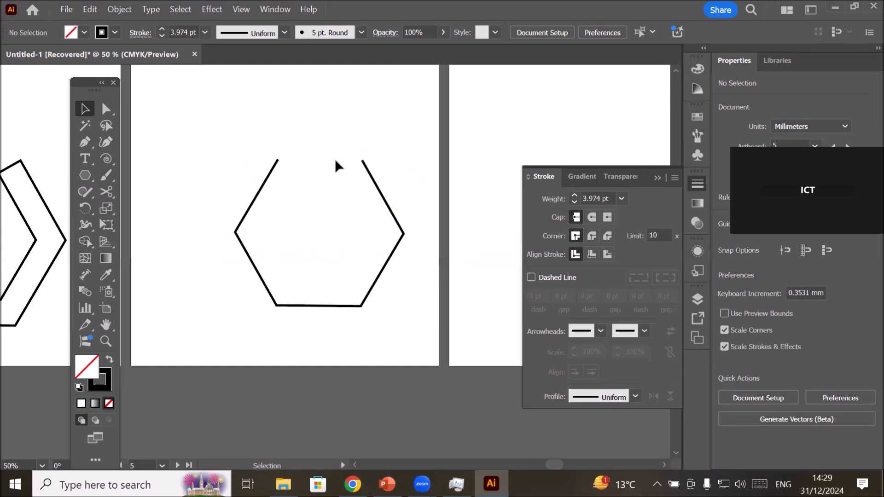
Move the two upper end anchors of the open hexagon outward until both end segments stand roughly vertical.
left_click(105, 110)
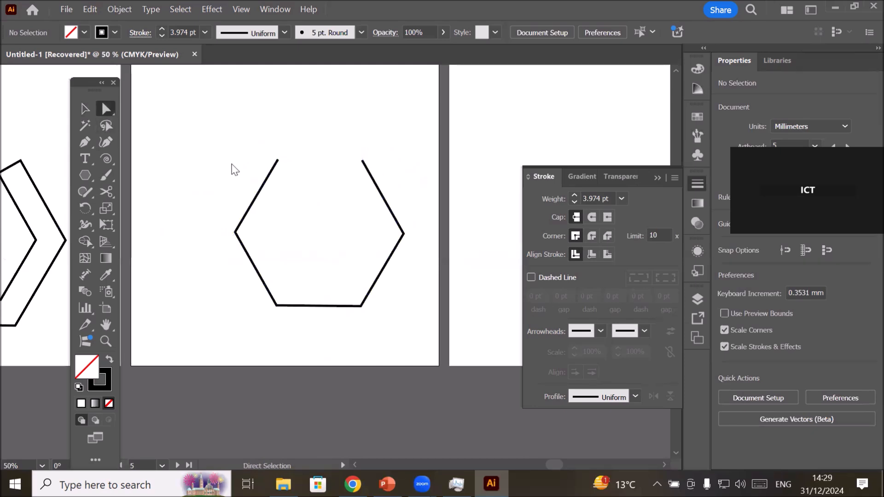
left_click_drag(278, 160, 236, 160)
left_click_drag(362, 160, 404, 157)
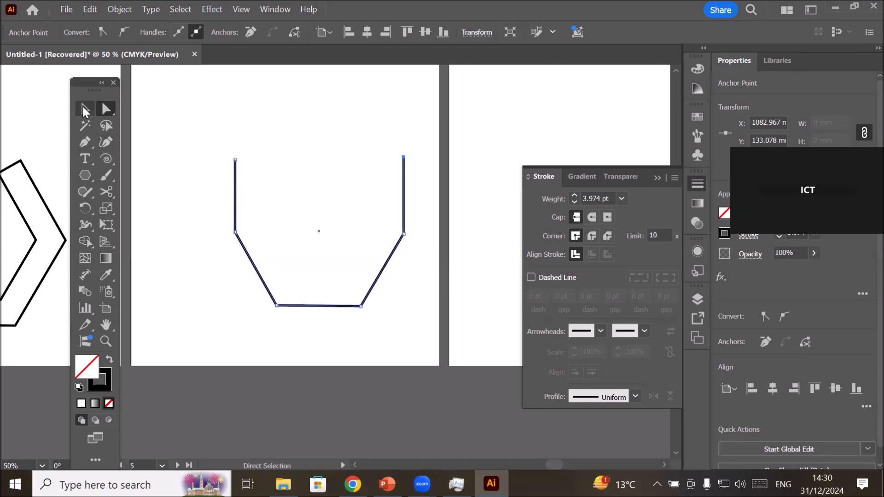
Open the Scale settings with only the path's upper end anchor selected and set the uniform scale to 95%.
left_click(84, 108)
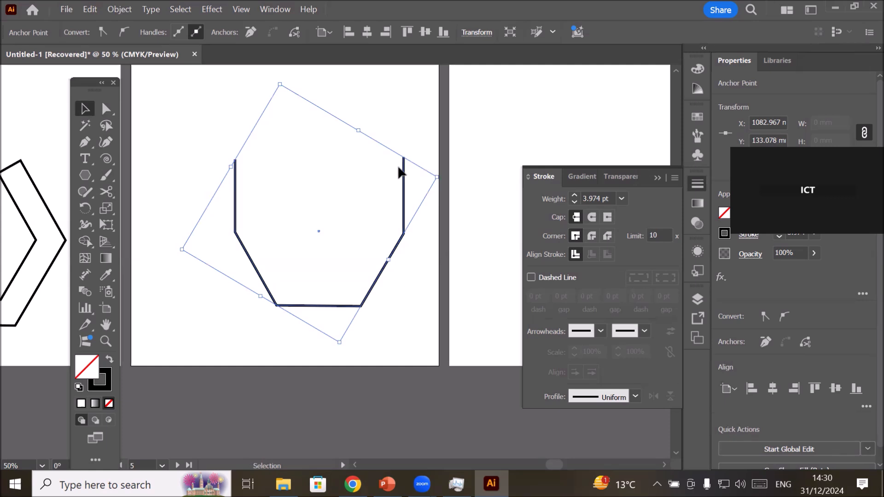
left_click(84, 9)
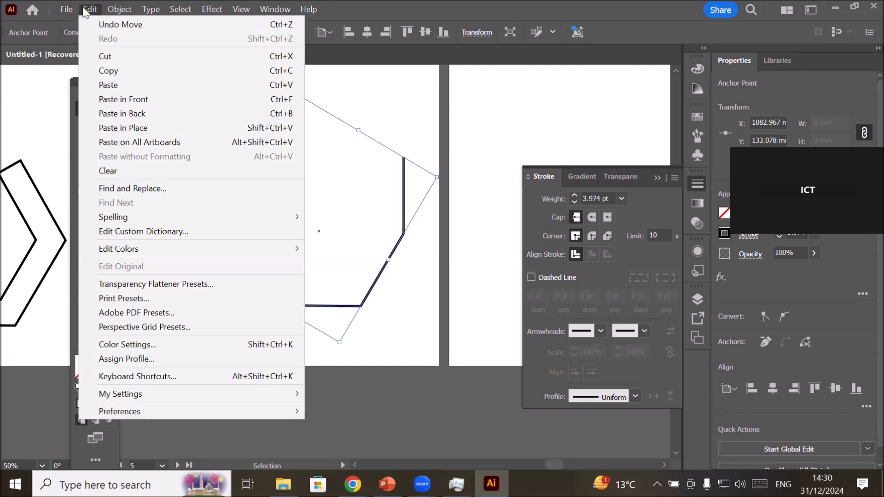
mouse_move(110, 11)
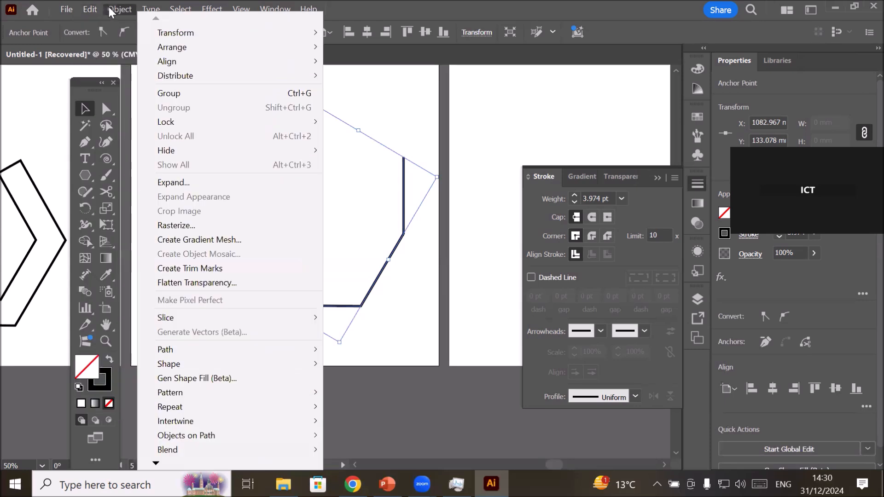
mouse_move(177, 31)
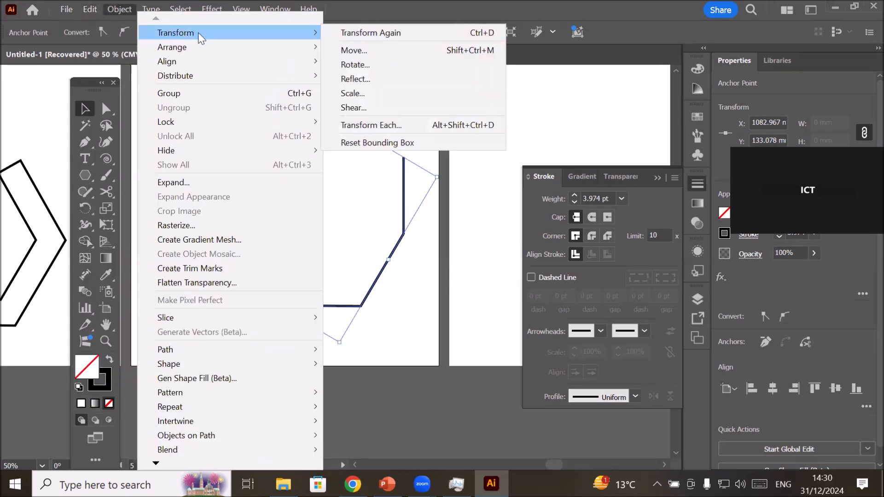
left_click(383, 97)
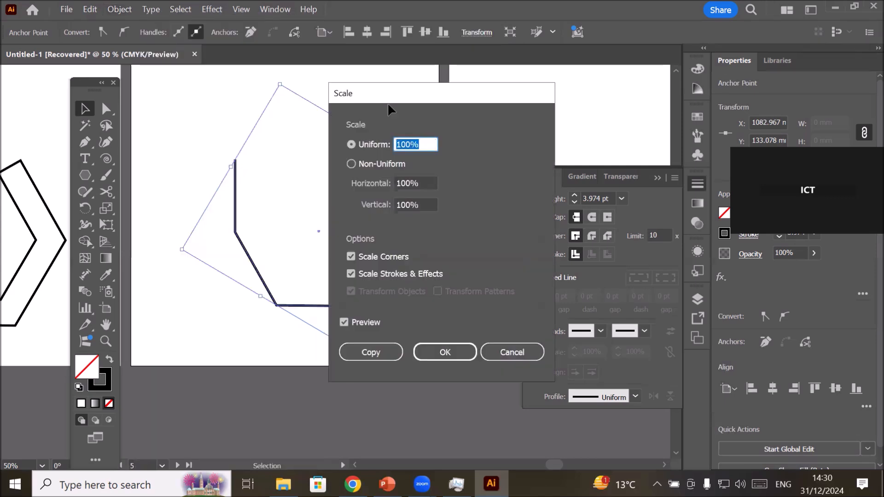
left_click(422, 144)
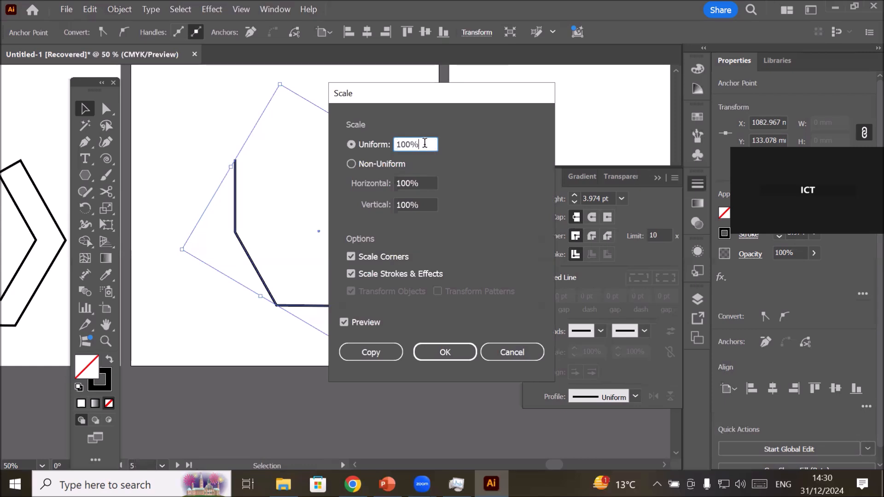
key("Down")
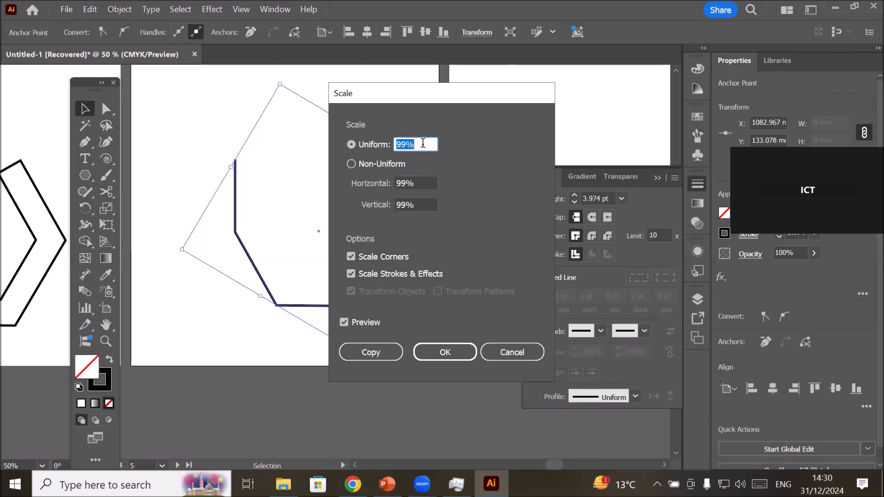
key("Down")
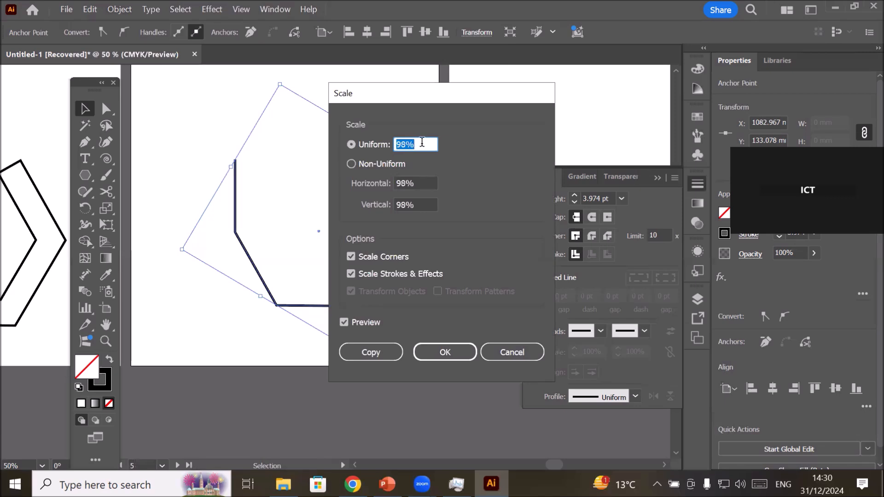
key("Down")
key("Down")
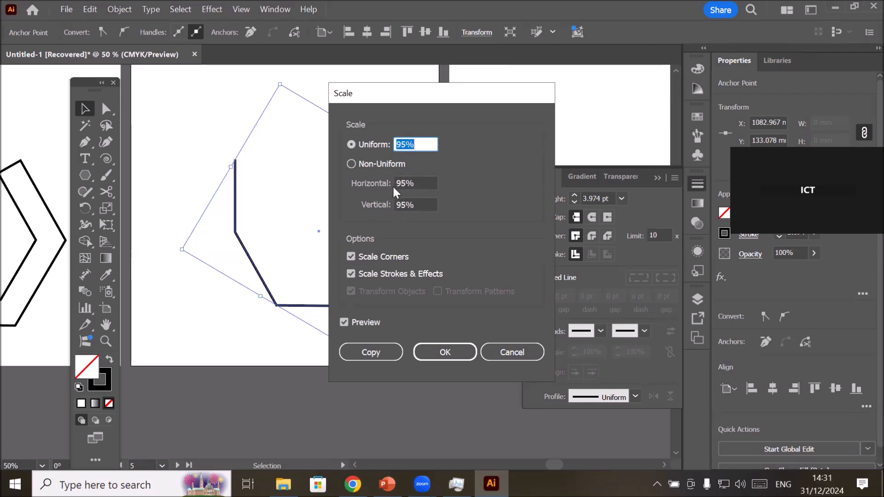
Switch the scaling to Non-Uniform and back to Uniform at 95%, and move the dialog partly off the path.
left_click(370, 162)
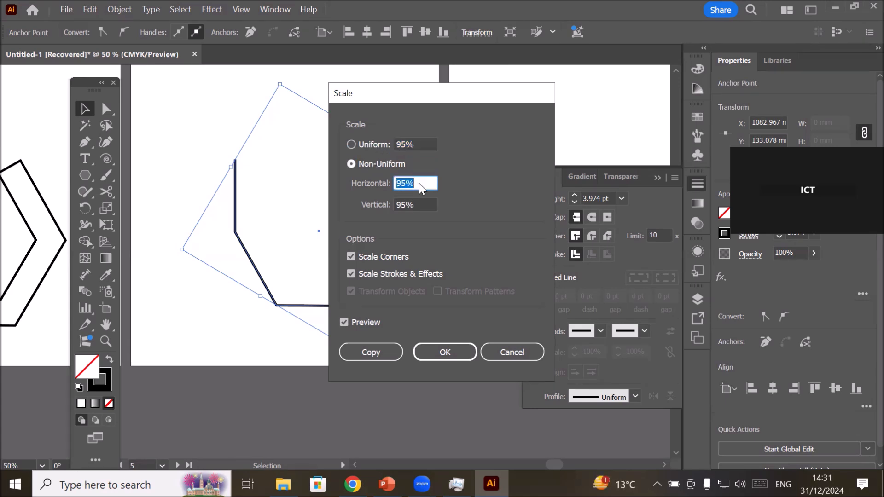
left_click(396, 210)
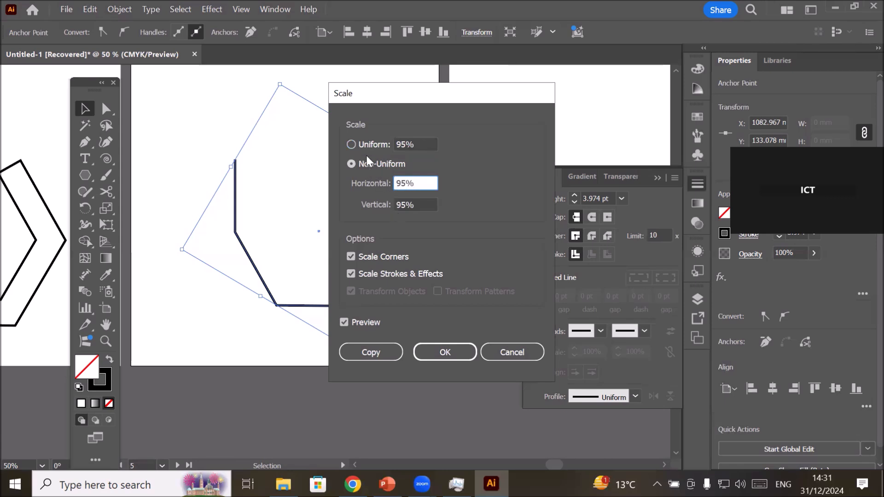
left_click(360, 143)
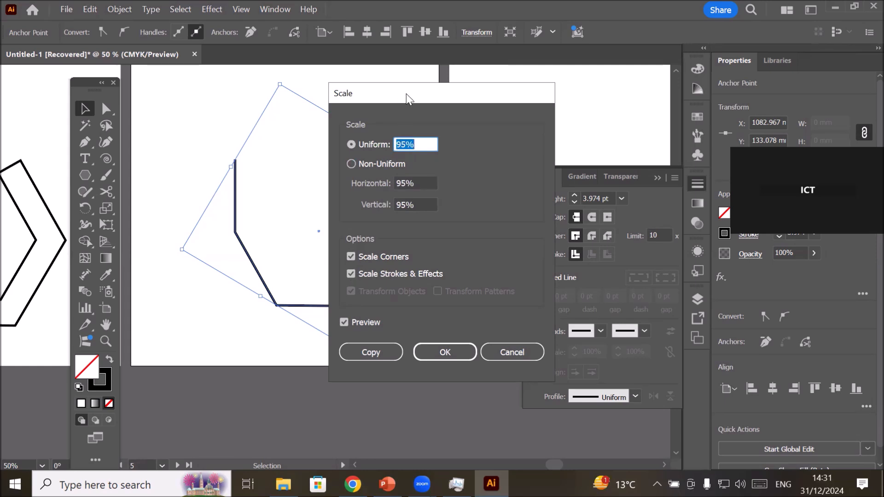
left_click_drag(406, 93, 471, 71)
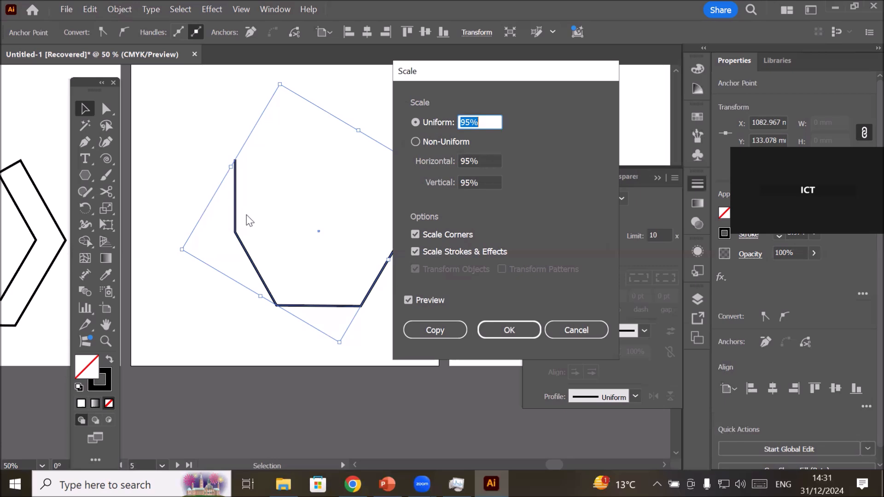
Try to create a 95% scaled copy with only the end anchor selected, undo it, and deselect the path.
left_click(433, 254)
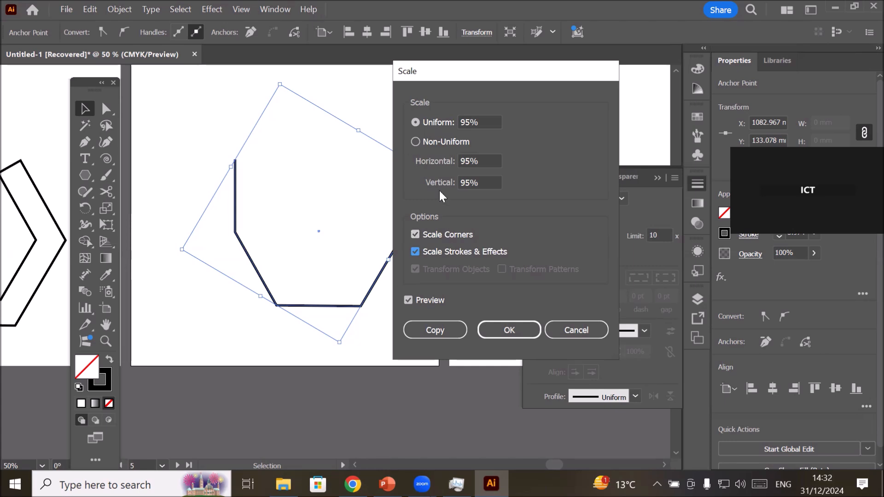
left_click(444, 331)
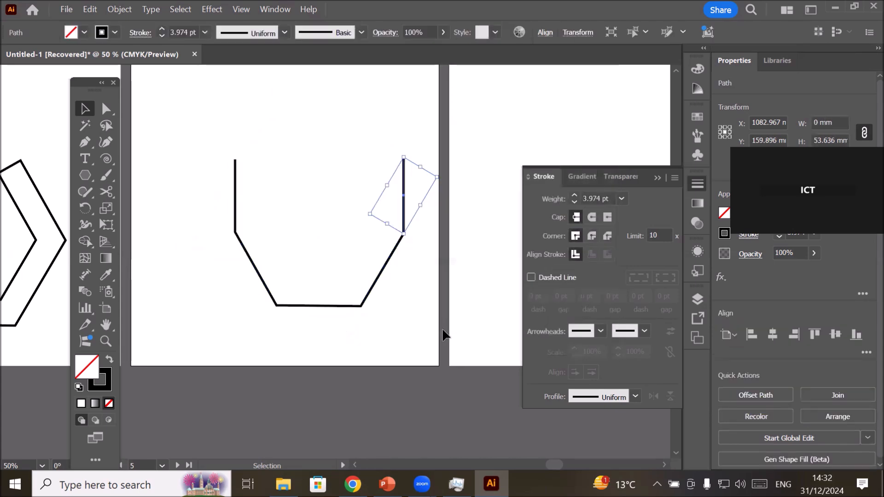
key("ctrl+z")
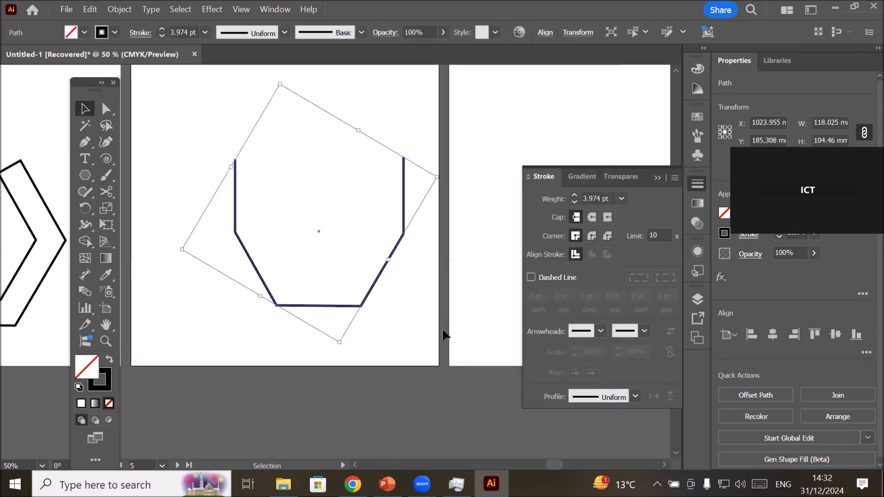
left_click(411, 320)
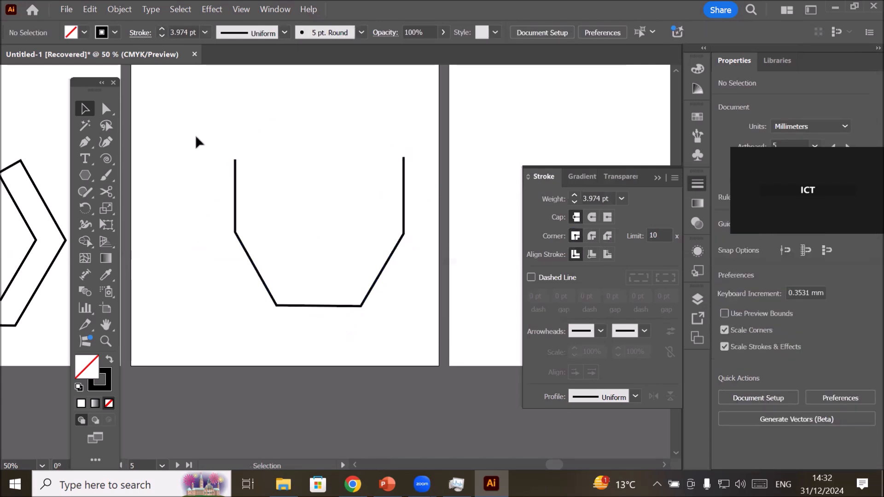
left_click(106, 109)
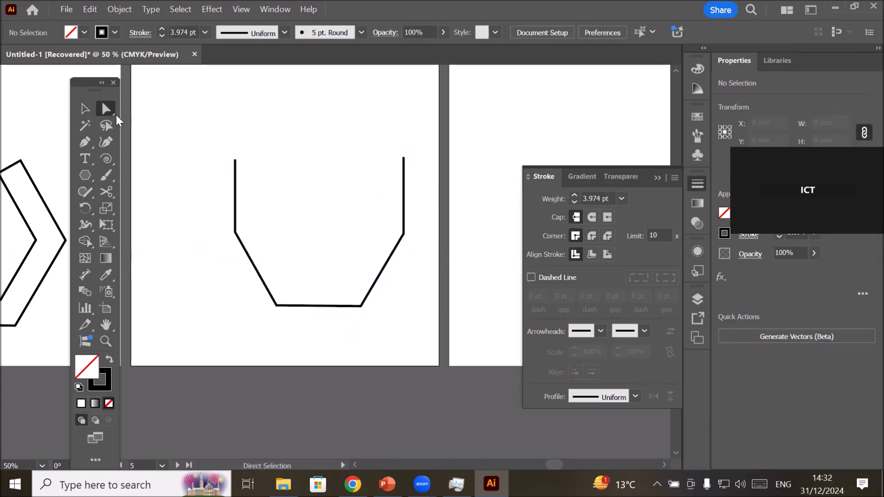
left_click_drag(220, 172, 239, 167)
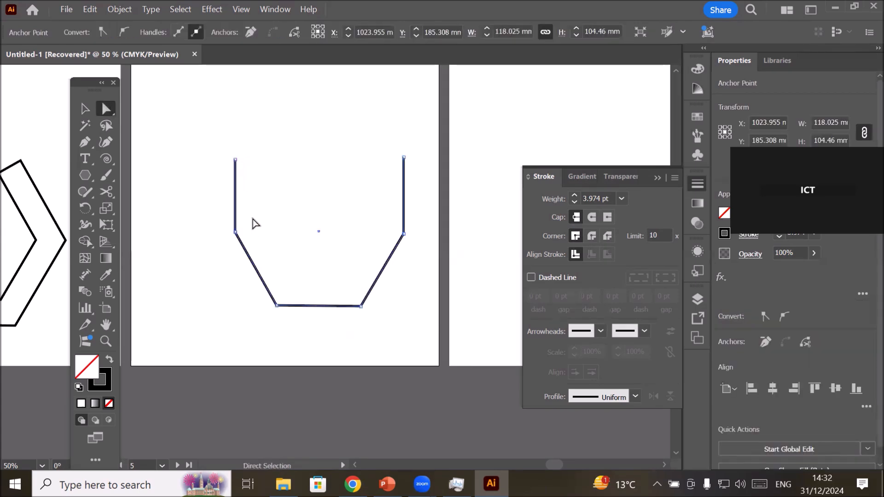
left_click(236, 160)
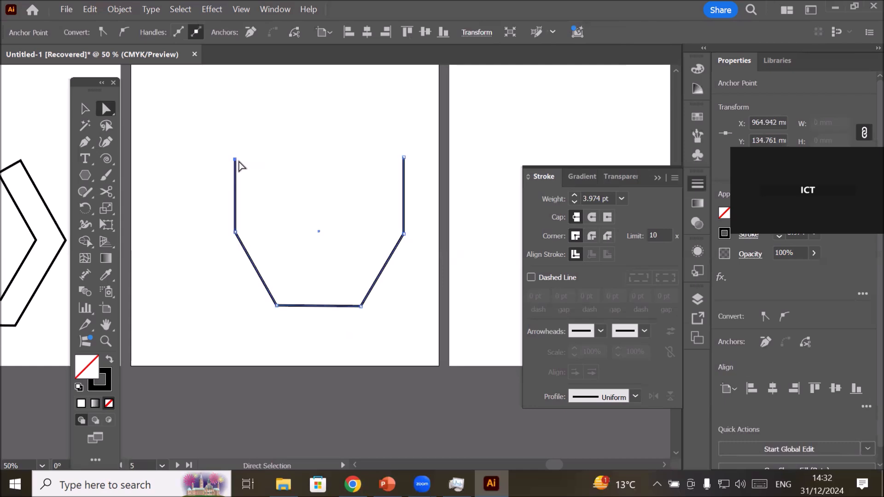
left_click(85, 108)
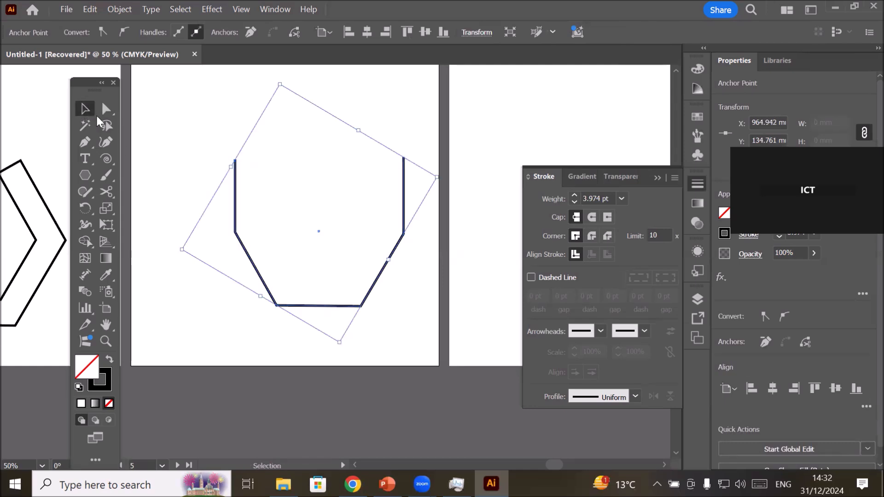
left_click(214, 139)
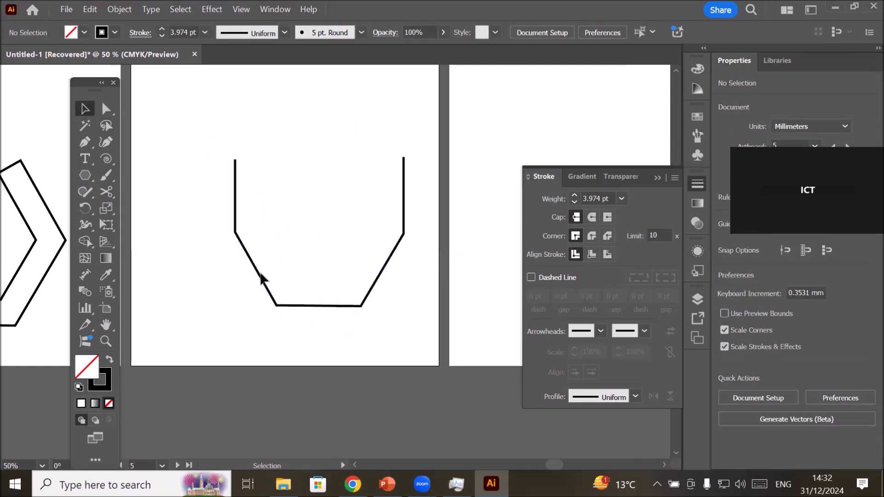
Select the whole open path on the fifth artboard and create a copy of it scaled uniformly to 95%.
left_click(258, 272)
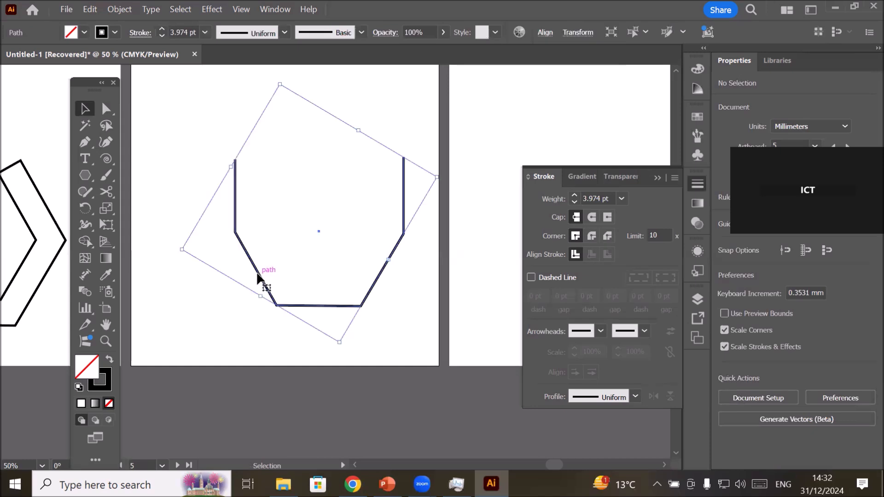
left_click(122, 12)
mouse_move(170, 31)
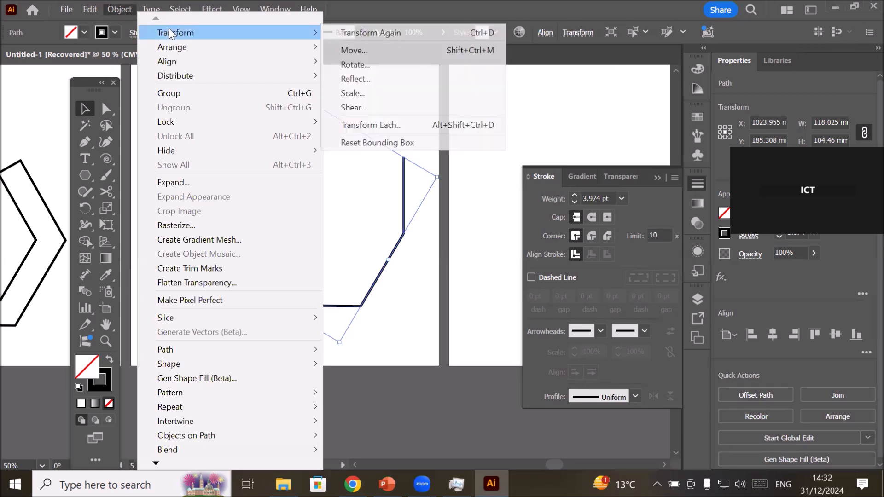
left_click(399, 93)
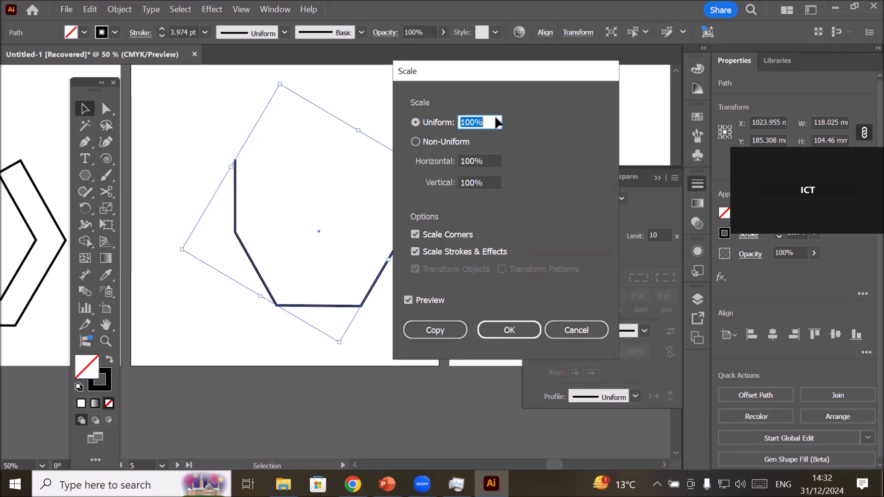
left_click(484, 123)
key("Down")
key("Down")
key("Down")
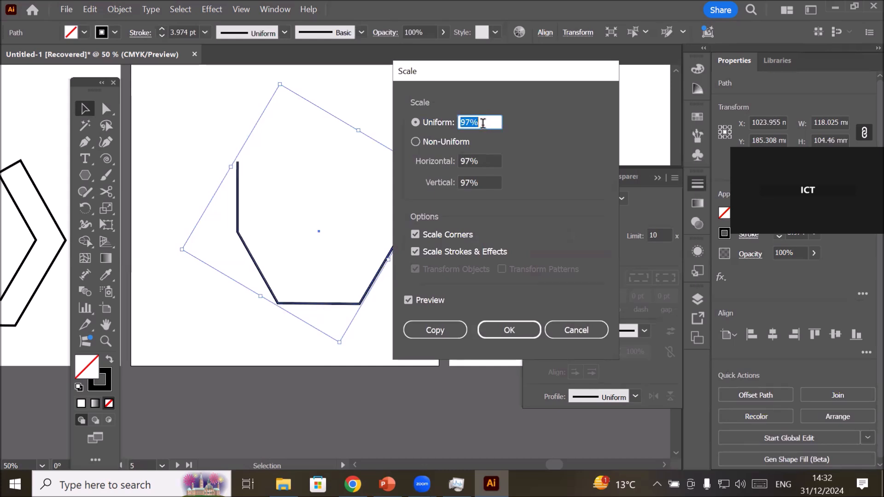
key("Down")
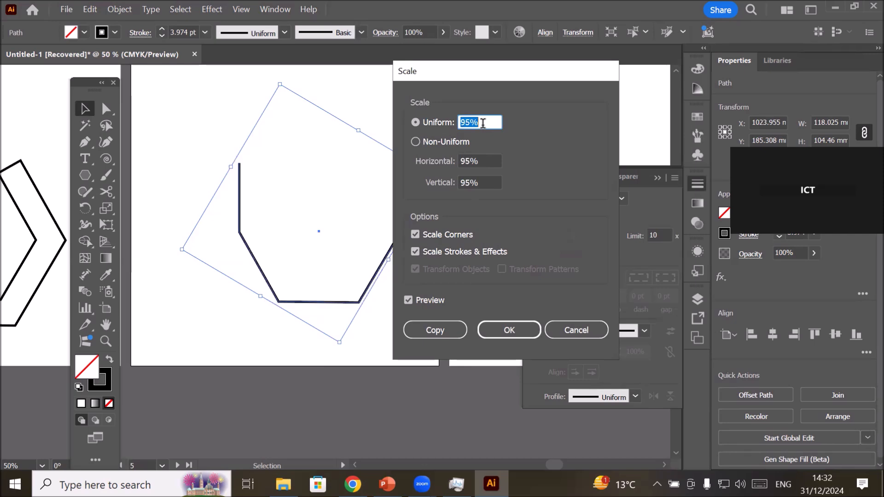
key("Down")
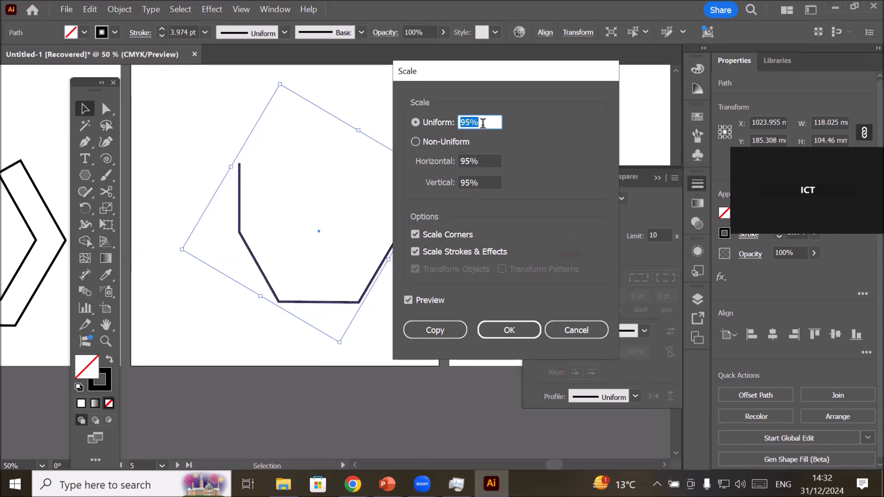
left_click(434, 328)
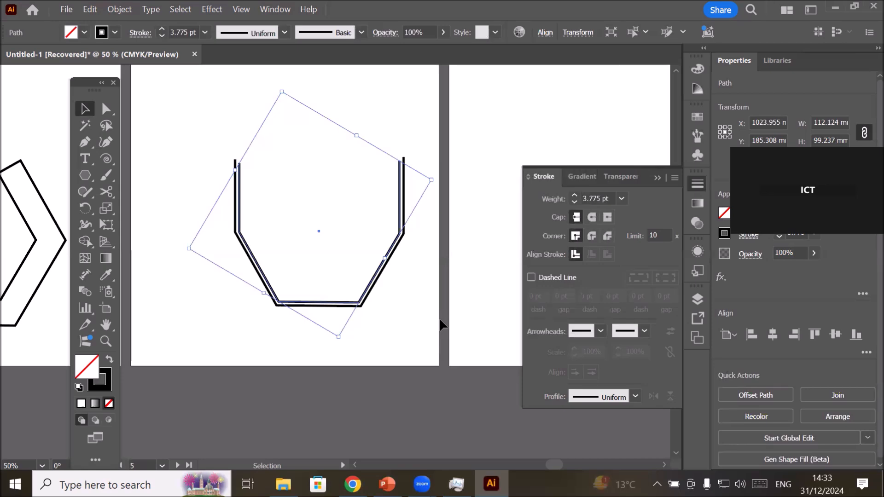
Repeat the scaled copy inward with Transform Again until the innermost path is about 58 by 51 mm.
left_click(122, 9)
mouse_move(252, 35)
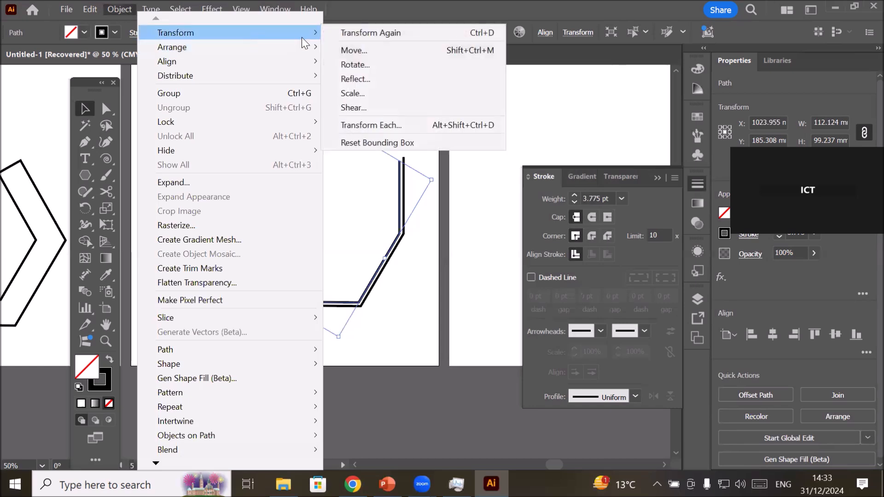
left_click(435, 33)
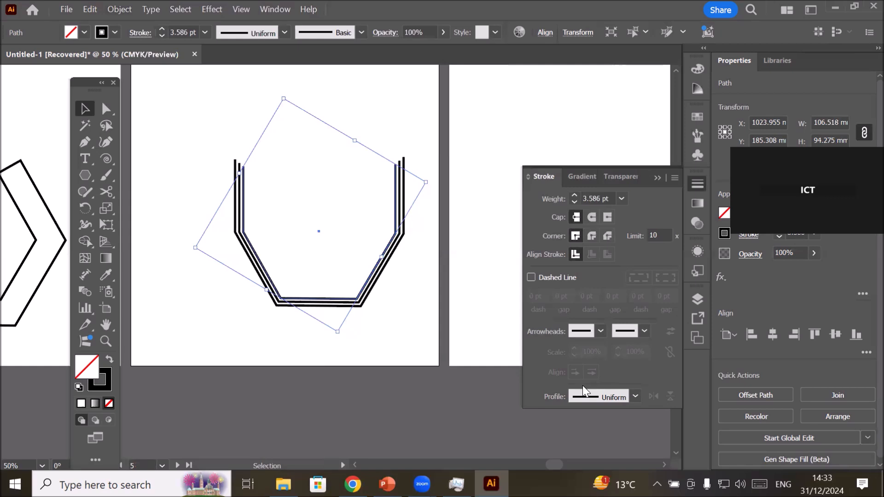
key("ctrl+d")
key("ctrl+d")
key("ctrl+d")
key("ctrl+d")
key("ctrl+d")
key("ctrl+d")
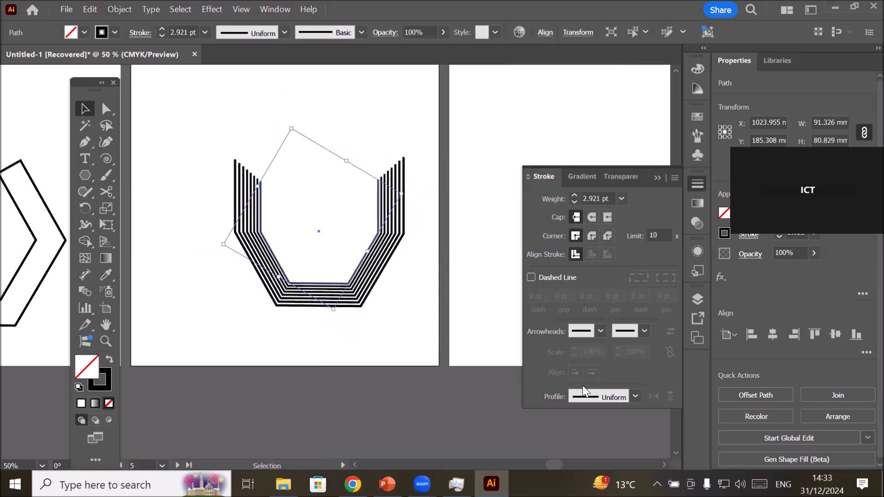
key("ctrl+d")
key("ctrl+d")
key("ctrl+d")
key("ctrl+d")
key("ctrl+d")
key("ctrl+d")
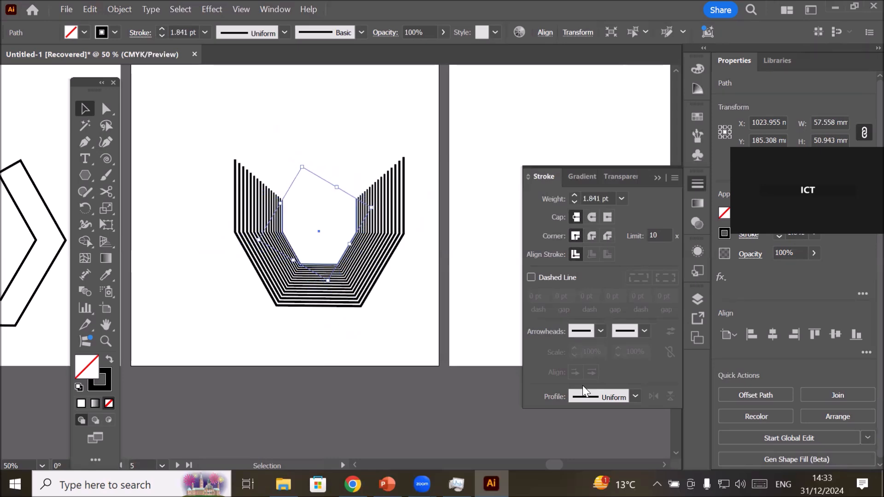
Continue repeating the 95% scaled copy inward with Transform Again until the innermost open path is about 14 by 13 mm.
key("ctrl+d")
key("ctrl+d")
key("ctrl+d")
key("ctrl+d")
key("ctrl+d")
key("ctrl+d")
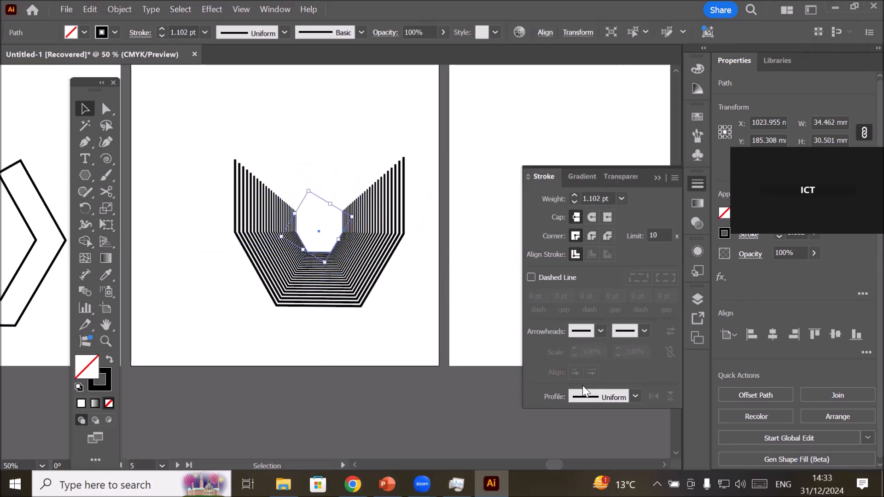
key("ctrl+d")
key("ctrl+d")
key("ctrl+d")
key("ctrl+d")
key("ctrl+d")
key("ctrl+d")
key("ctrl+d")
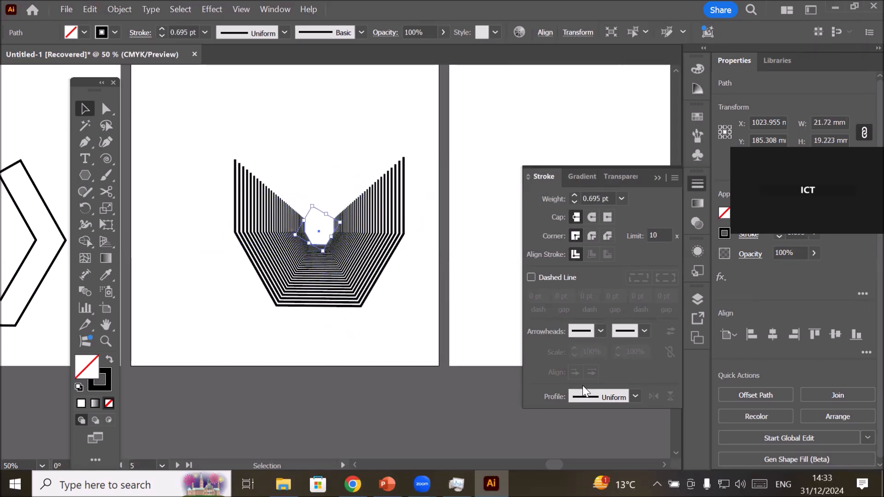
key("ctrl+d")
key("ctrl+d")
key("ctrl+d")
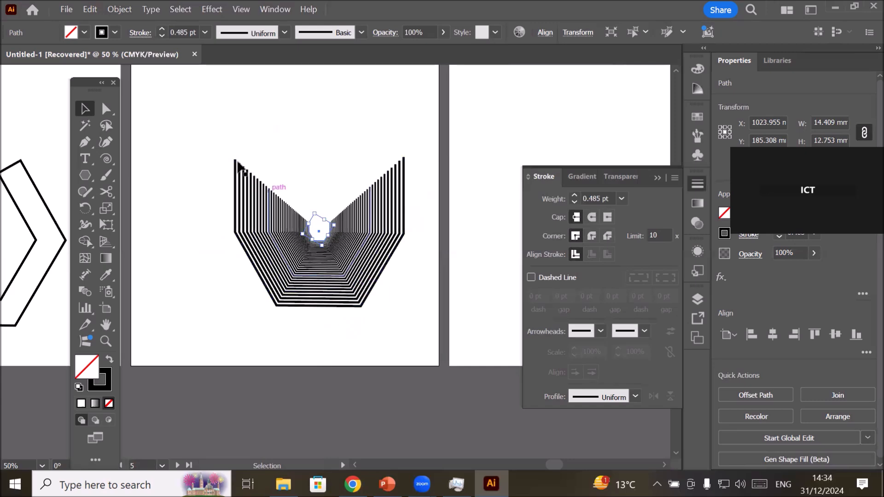
Check the stroke weights of the three outermost nested paths one after another.
scroll(238, 168, "up", 2, "alt")
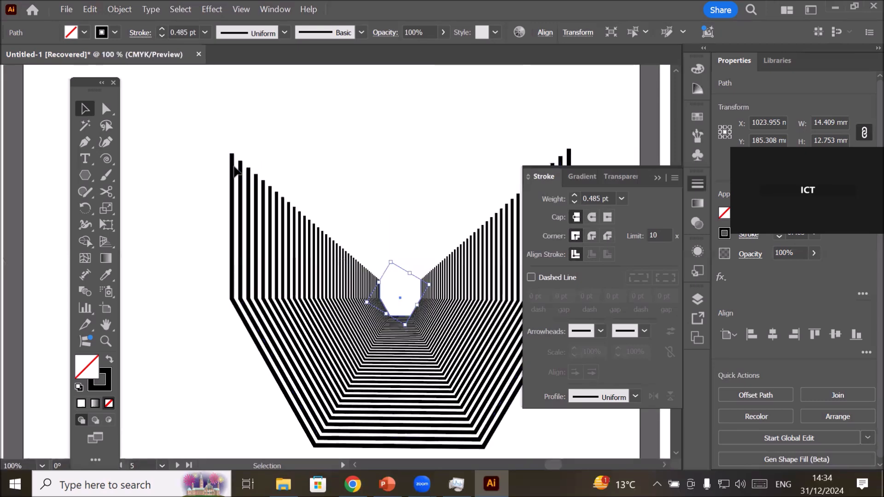
scroll(236, 170, "up", 2, "alt")
left_click(232, 166)
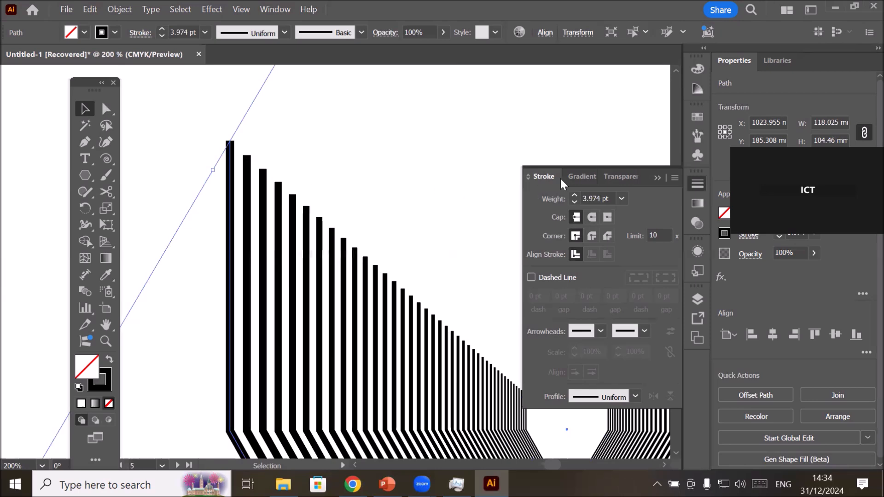
left_click(601, 198)
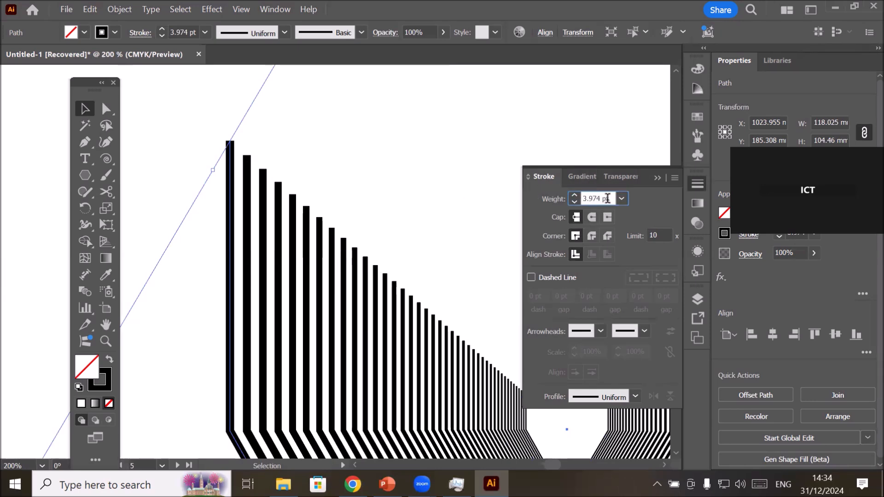
left_click_drag(606, 198, 557, 197)
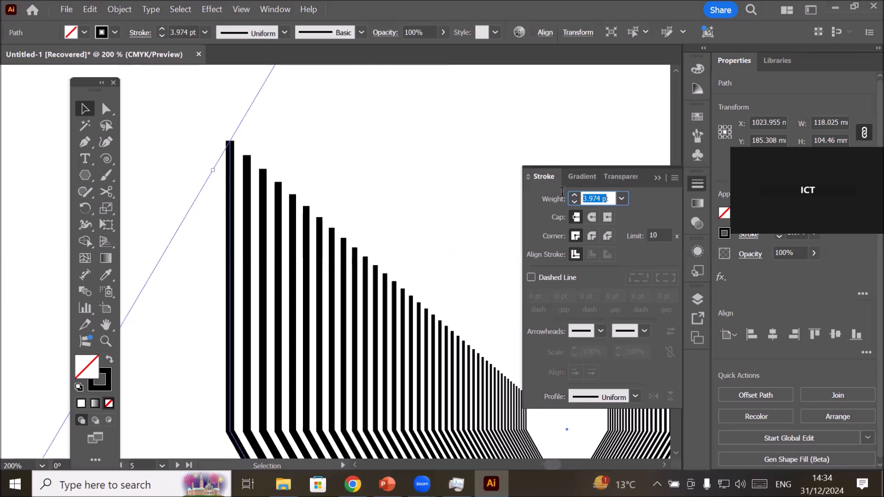
left_click(248, 166)
left_click(605, 195)
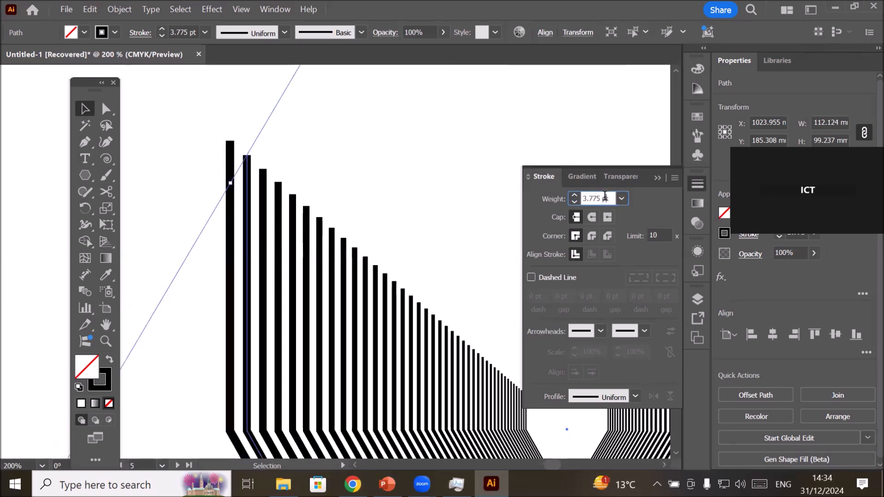
left_click(264, 183)
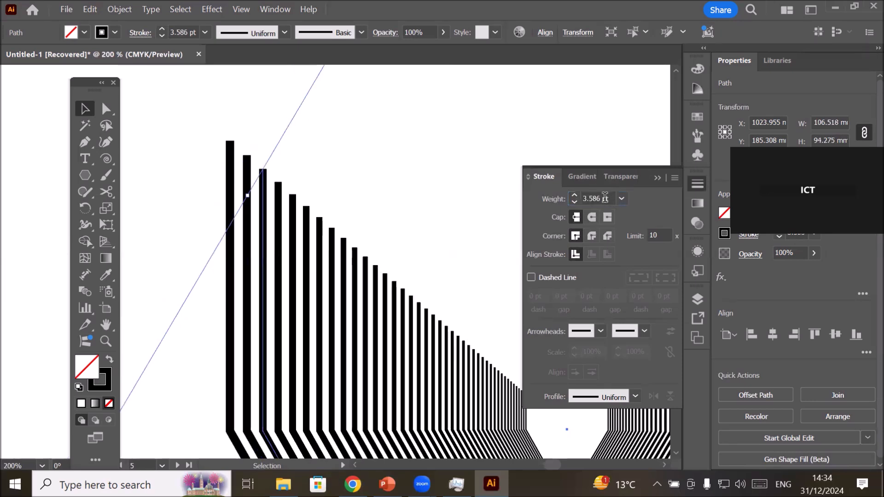
Check the stroke weight of the innermost nested path for comparison with the outer ones.
scroll(508, 272, "down", 1)
scroll(640, 410, "up", 1)
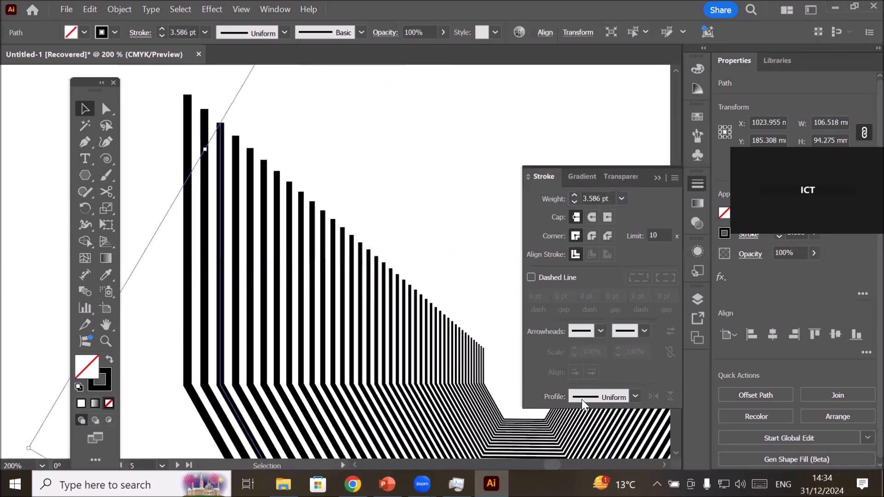
scroll(509, 381, "up", 5)
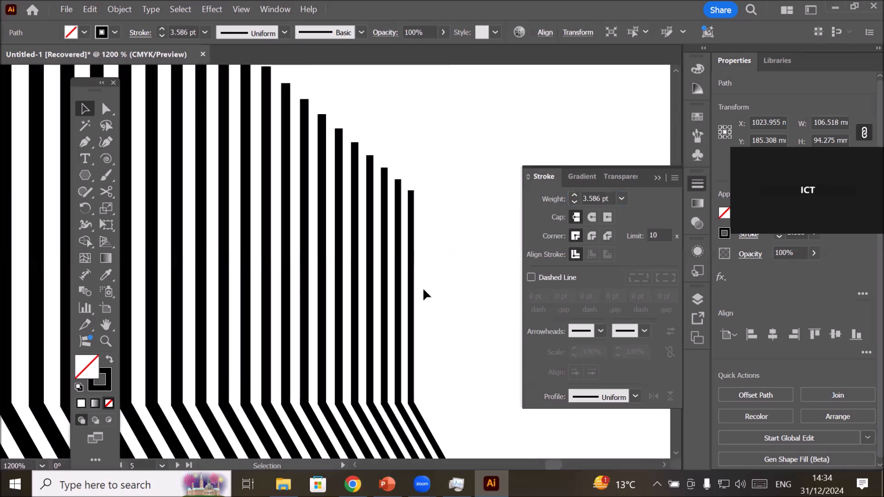
left_click(412, 285)
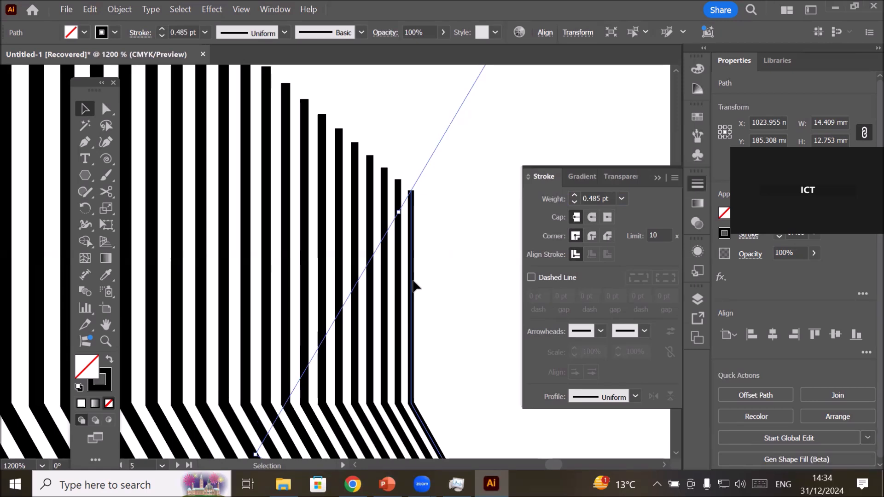
scroll(413, 282, "down", 7)
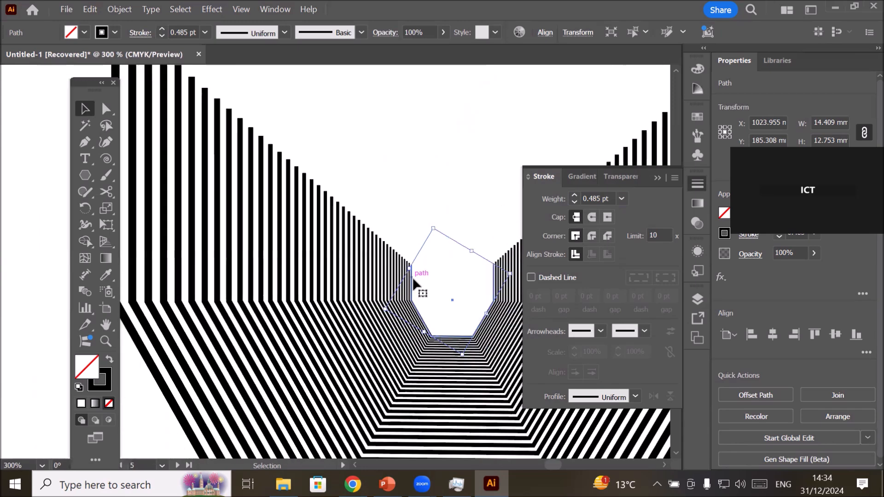
scroll(413, 279, "down", 3)
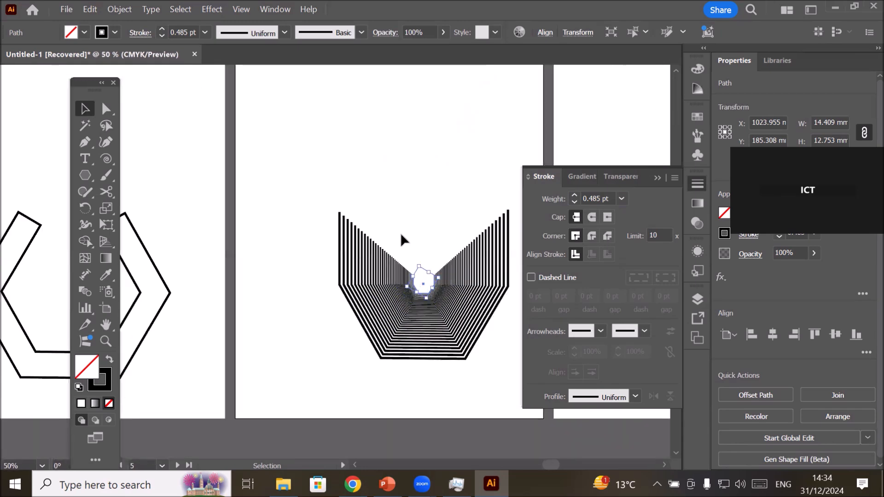
Deselect the path and draw a circle about 120 mm in diameter above the nested paths on the fifth artboard.
left_click(406, 169)
left_click_drag(404, 168, 352, 292)
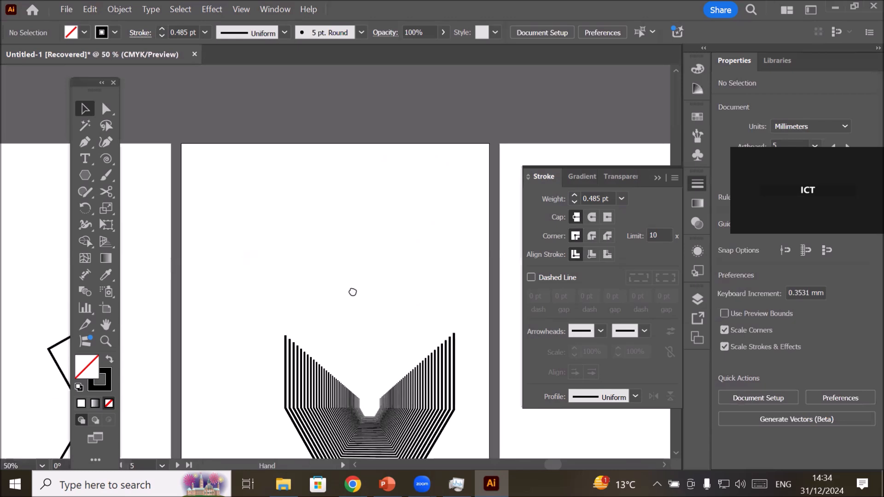
left_click(86, 174)
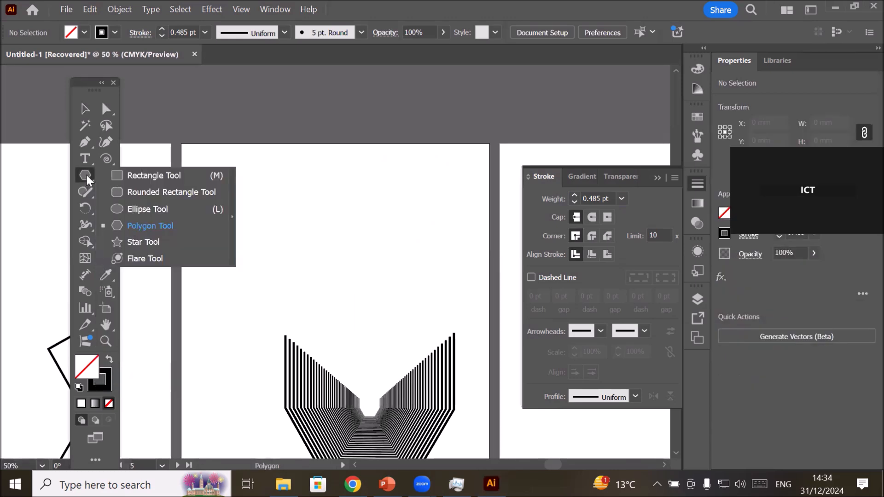
left_click(134, 208)
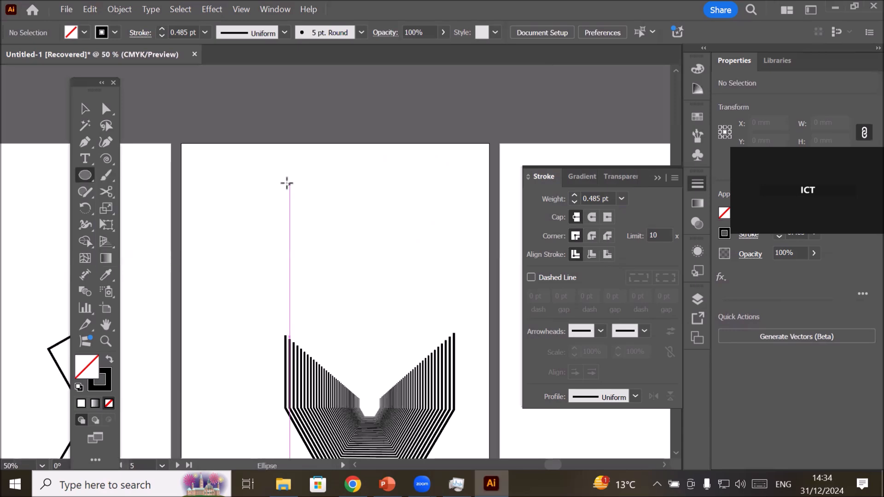
left_click_drag(285, 176, 456, 346)
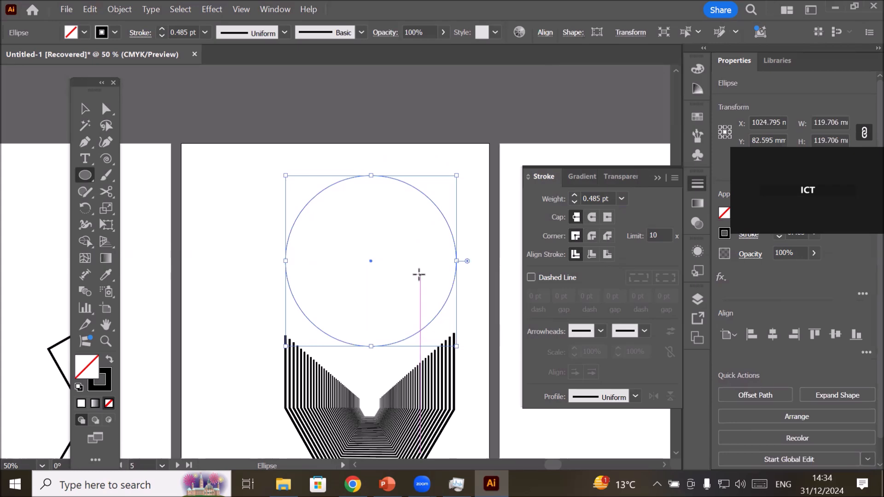
Create a copy of the circle scaled uniformly to 95% with Scale Strokes & Effects turned off.
left_click(113, 10)
mouse_move(178, 32)
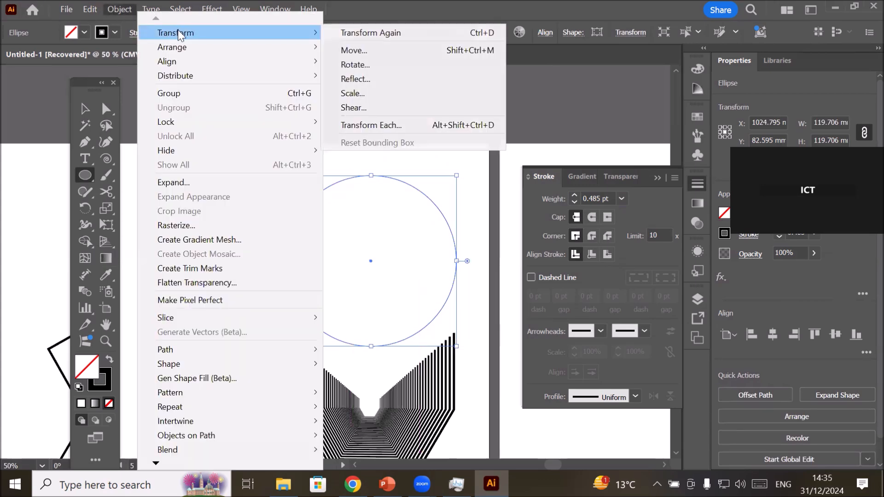
left_click(423, 92)
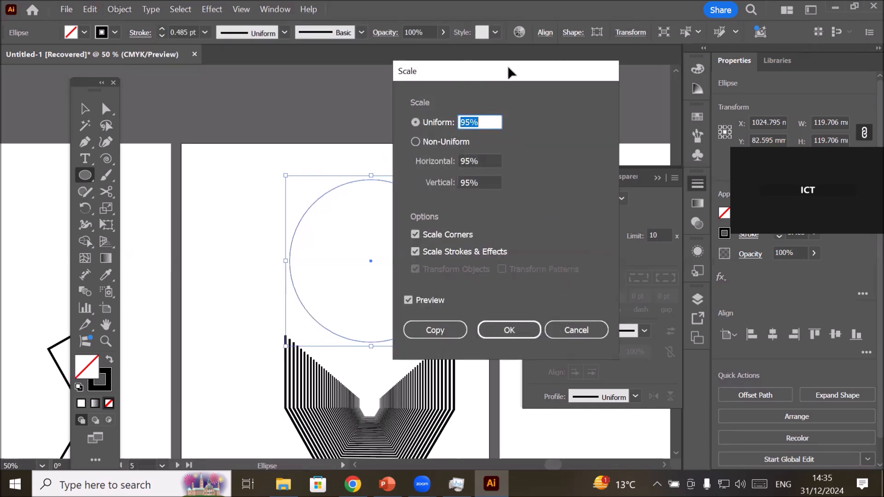
left_click_drag(528, 78, 590, 89)
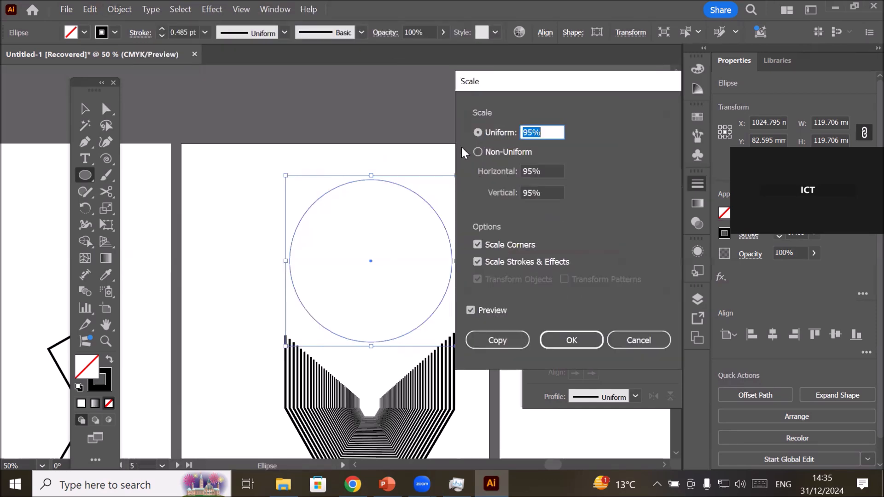
left_click(540, 130)
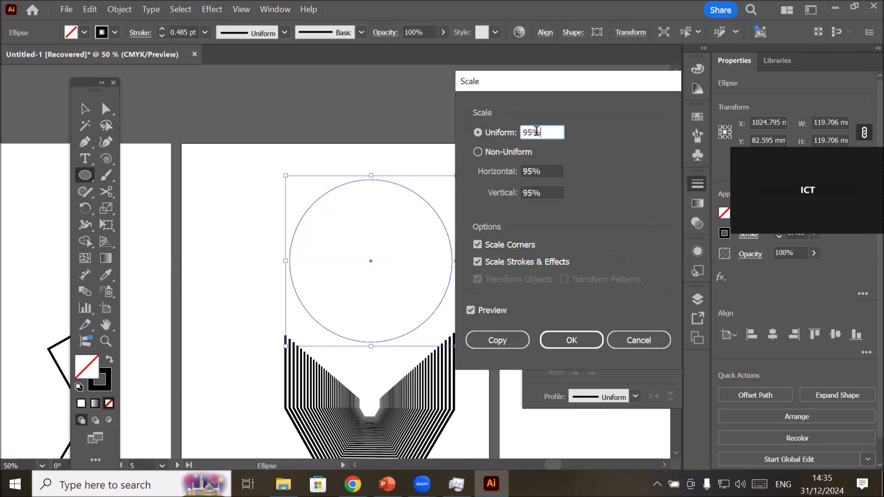
left_click(478, 261)
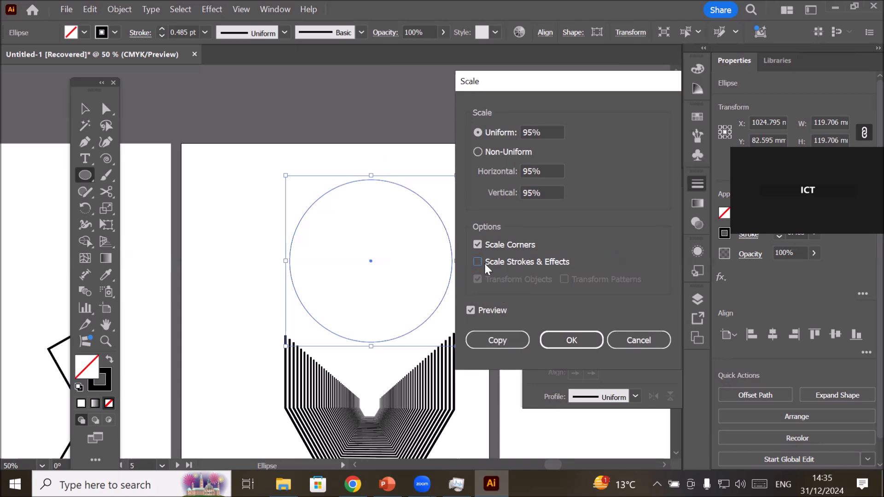
left_click(493, 341)
scroll(464, 186, "up", 2)
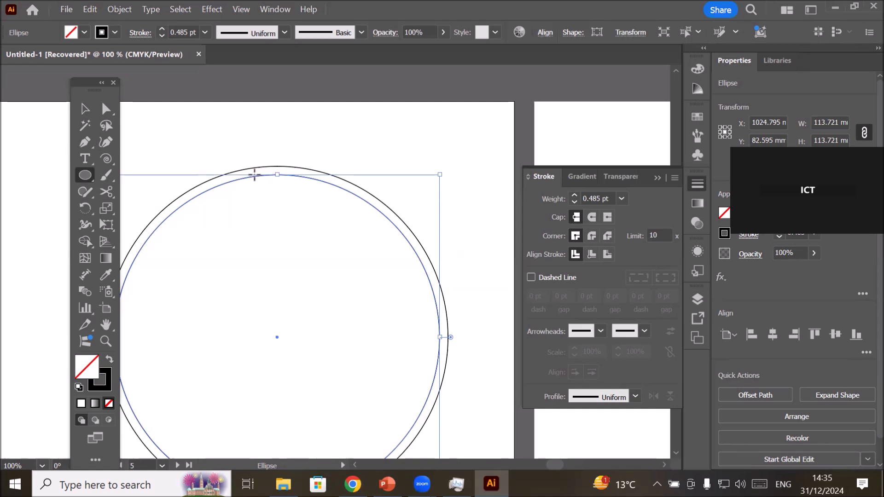
scroll(255, 175, "down", 2)
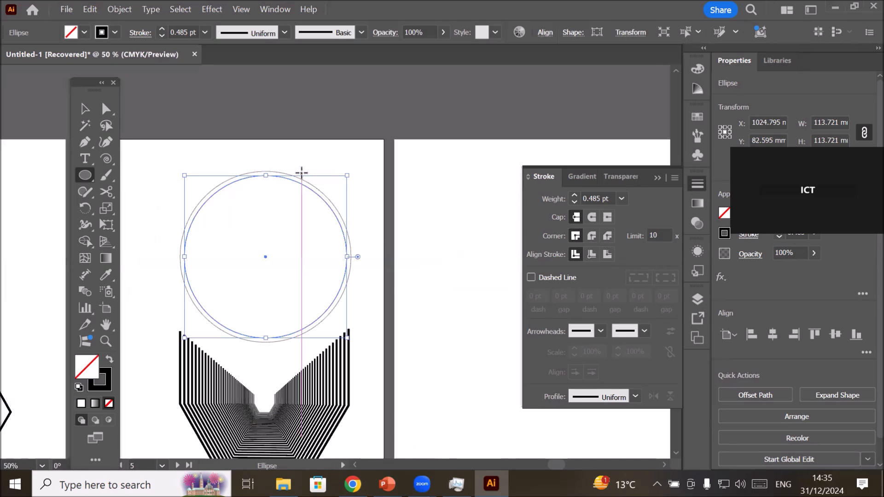
Repeat the scaled circle copy inward with Transform Again until the innermost circle is about 6.8 mm in diameter.
key("ctrl+d")
key("ctrl+d")
key("ctrl+d")
key("ctrl+d")
key("ctrl+d")
key("ctrl+d")
key("ctrl+d")
key("ctrl+d")
key("ctrl+d")
key("ctrl+d")
key("ctrl+d")
key("ctrl+d")
key("ctrl+d")
key("ctrl+d")
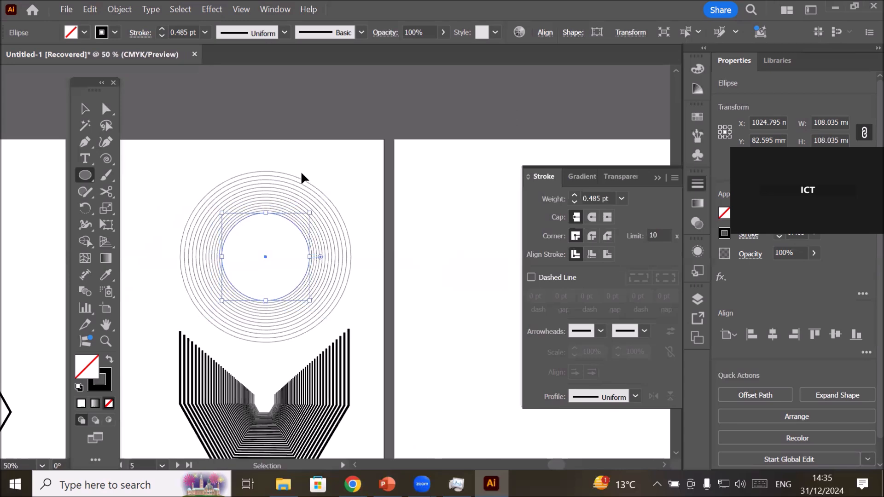
key("ctrl+d")
key("ctrl+d")
key("ctrl+d")
key("ctrl+d")
key("ctrl+d")
key("ctrl+d")
key("ctrl+d")
key("ctrl+d")
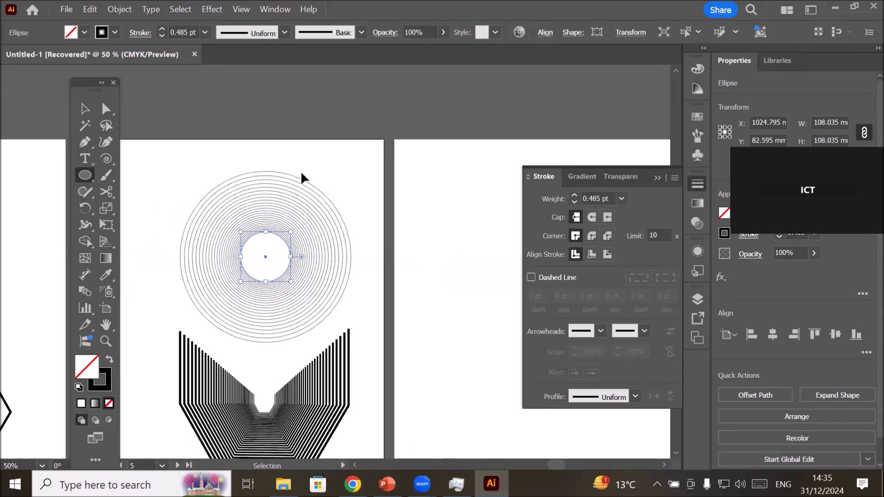
key("ctrl+d")
key("ctrl+d")
key("ctrl+d")
key("ctrl+d")
key("ctrl+d")
key("ctrl+d")
key("ctrl+d")
key("ctrl+d")
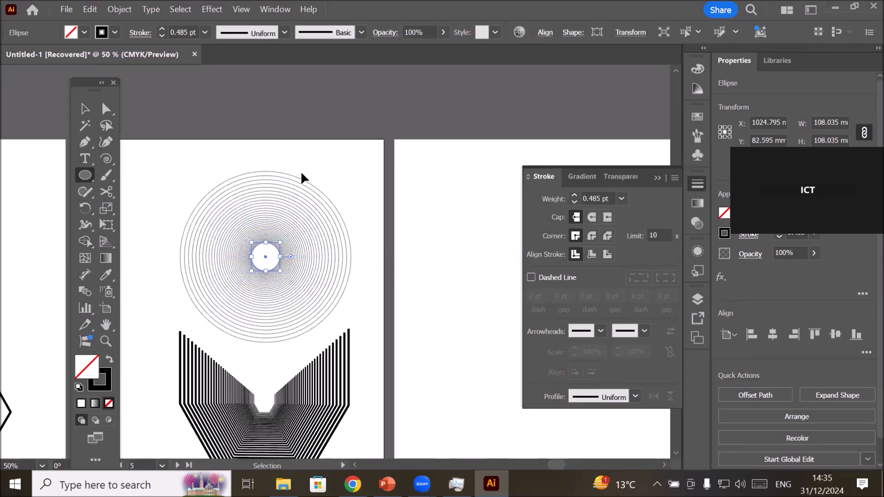
key("ctrl+d")
key("ctrl+d")
key("ctrl+d")
key("ctrl+d")
key("ctrl+d")
key("ctrl+d")
key("ctrl+d")
key("ctrl+d")
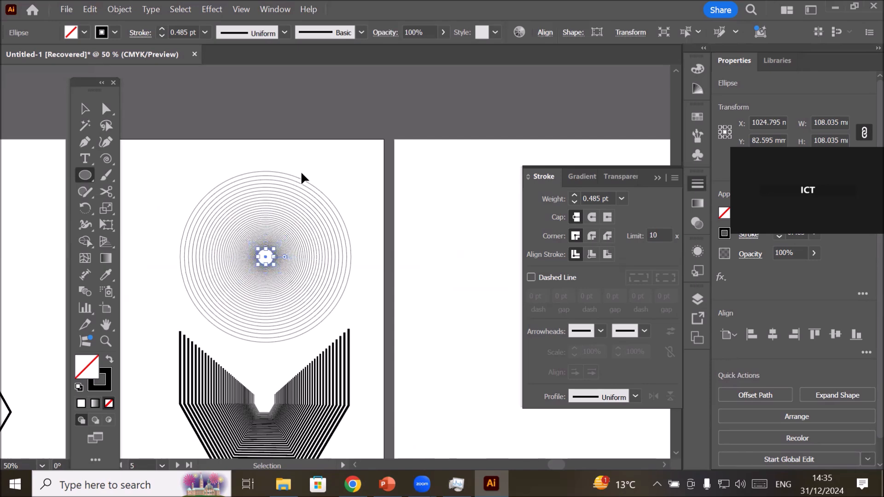
key("ctrl+d")
key("ctrl+d")
key("ctrl+d")
key("ctrl+d")
key("ctrl+d")
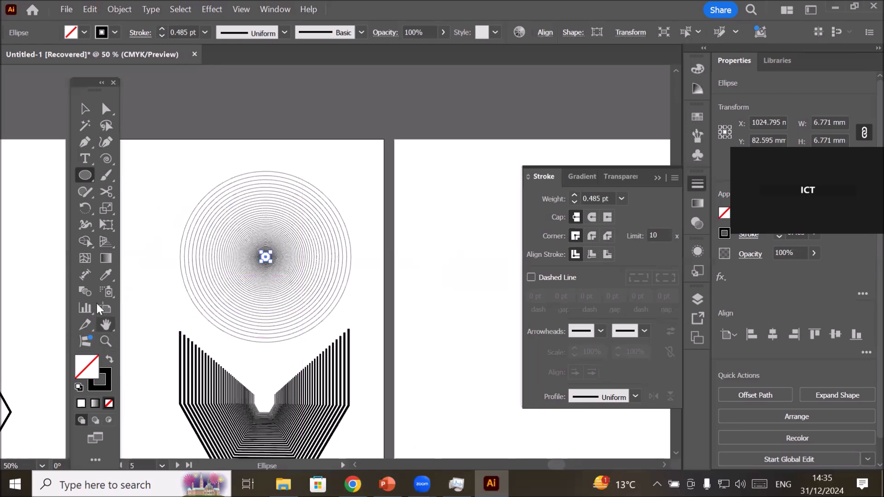
Examine the stroke thickness and spacing of the concentric circles around the innermost ring up close.
key("ctrl+equal")
key("ctrl+equal")
key("ctrl+equal")
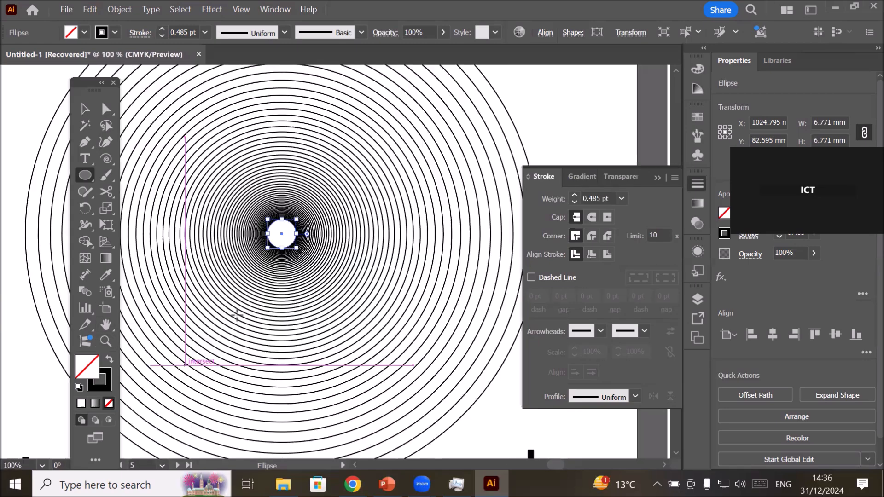
key("ctrl+equal")
key("ctrl+equal")
key("ctrl+equal")
key("ctrl+equal")
key("ctrl+equal")
key("ctrl+equal")
key("ctrl+equal")
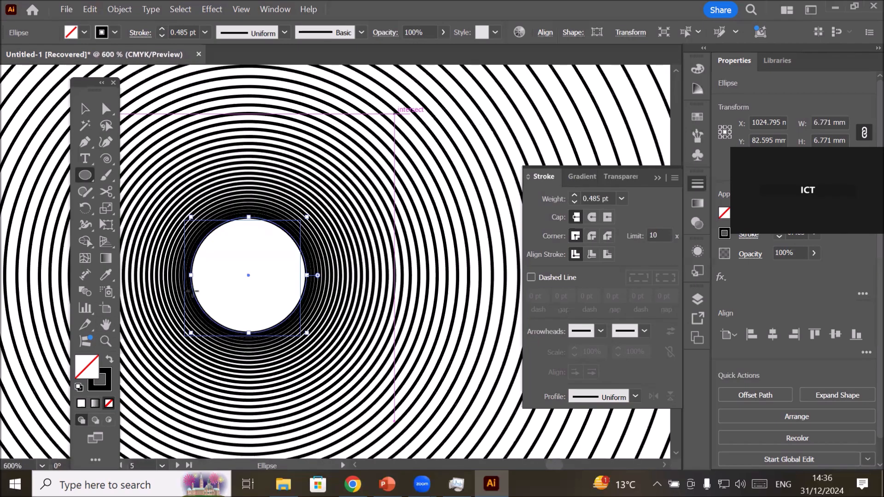
key("ctrl+minus")
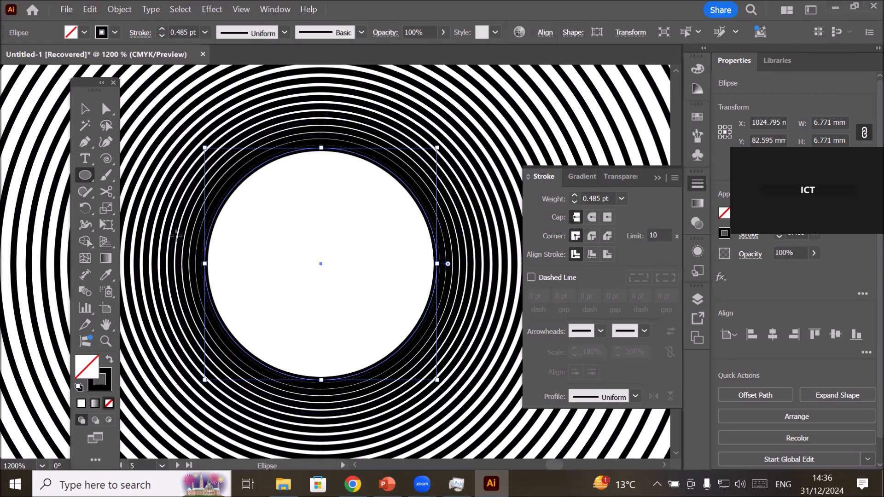
scroll(165, 224, "up", 1)
scroll(175, 201, "up", 1)
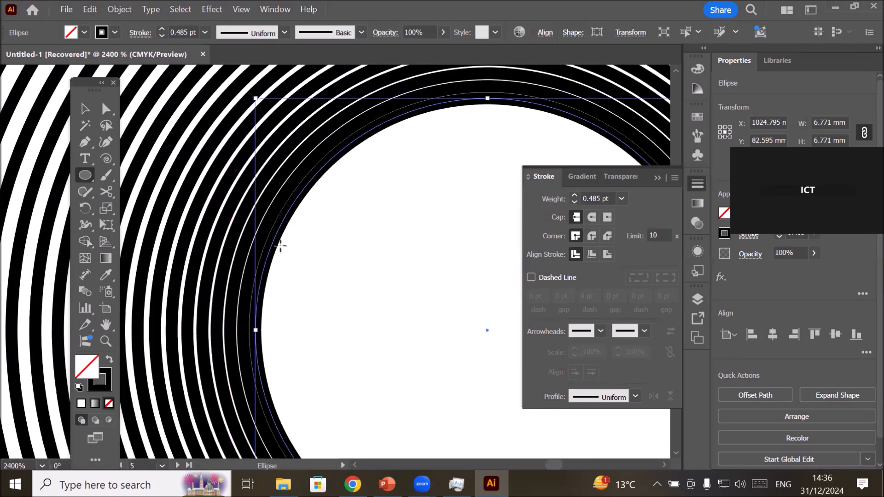
scroll(281, 245, "up", 2)
scroll(253, 278, "down", 1)
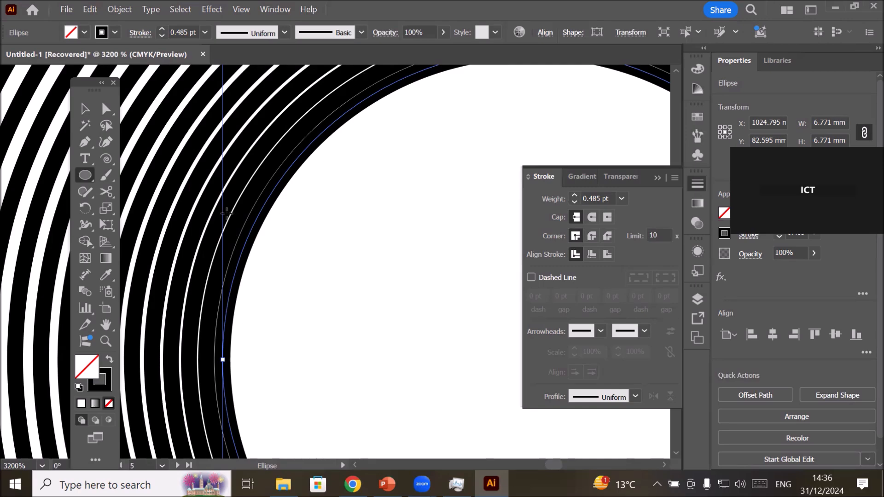
Examine the stroke thickness and spacing of the nested angular paths below the concentric circles up close.
scroll(226, 214, "down", 15)
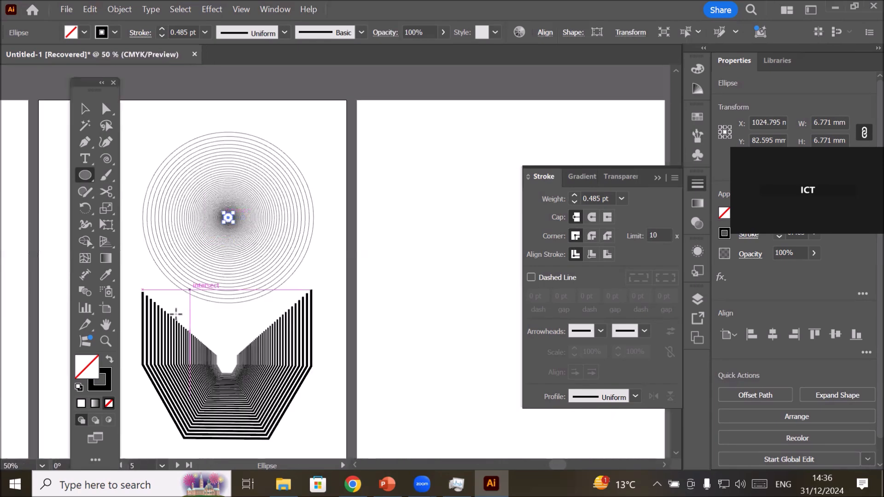
scroll(202, 359, "up", 4)
scroll(199, 354, "up", 5)
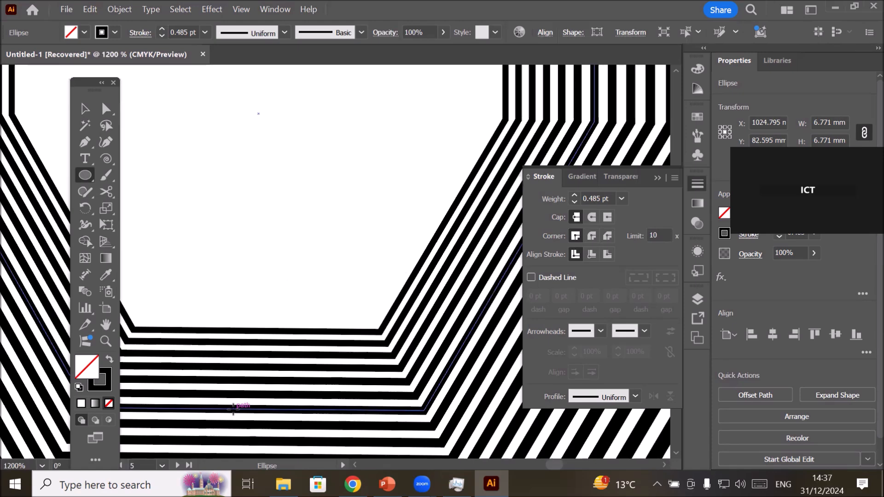
scroll(234, 409, "down", 8)
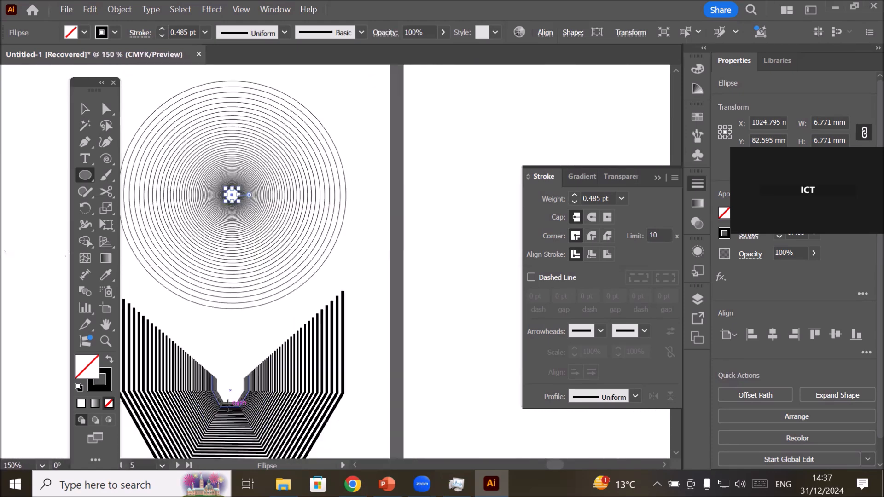
Draw an upright five-pointed star about 54 mm wide on the sixth artboard and move it near the artboard's horizontal middle.
key("space")
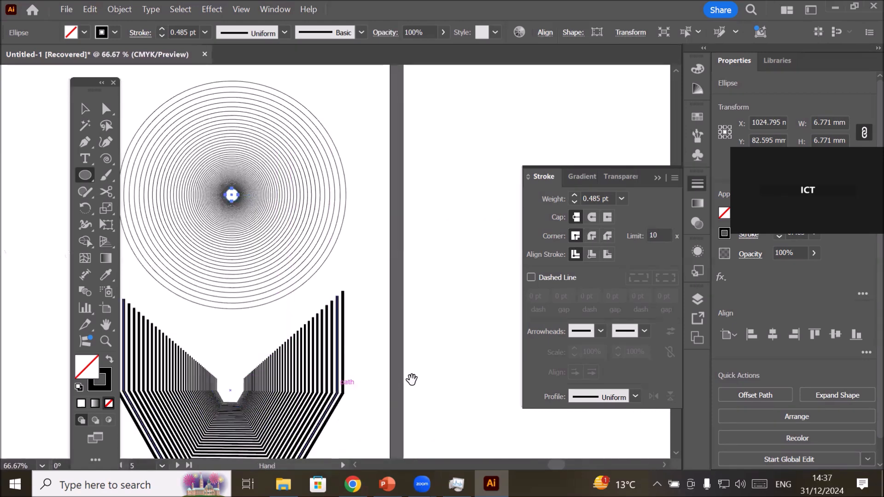
left_click_drag(434, 371, 127, 339)
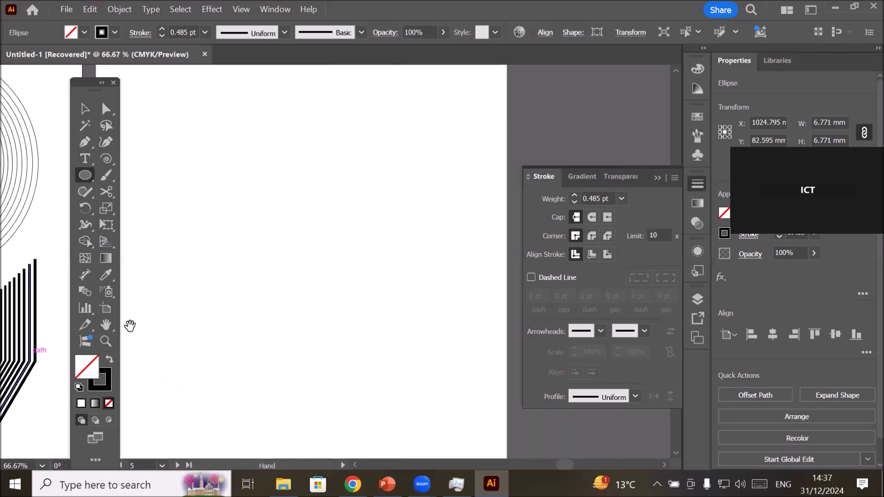
left_click(83, 174)
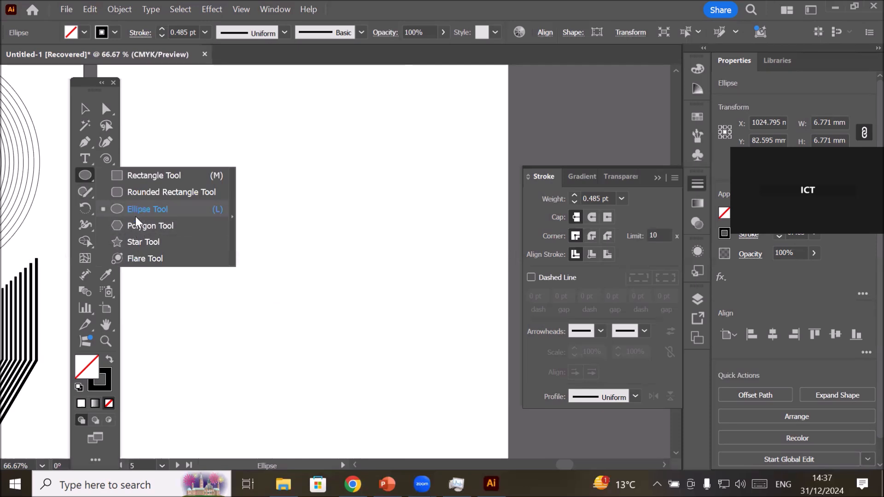
left_click(136, 239)
left_click_drag(224, 161, 305, 273)
left_click_drag(413, 199, 130, 142)
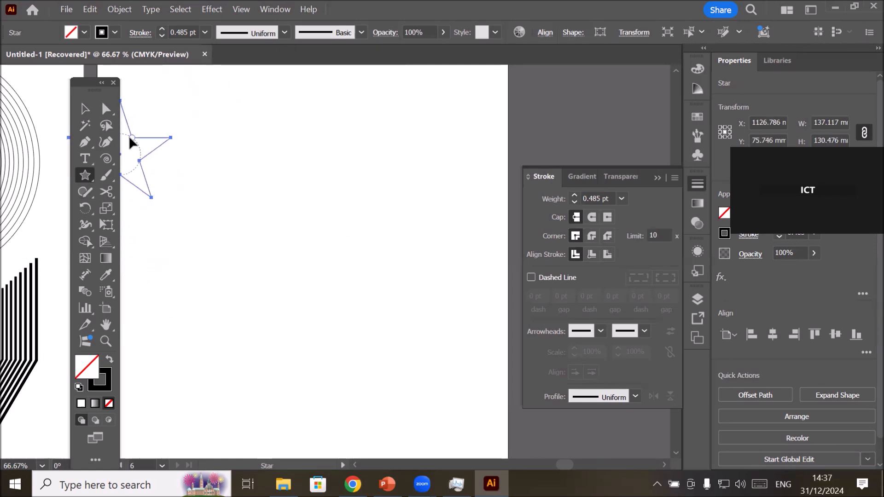
left_click(85, 109)
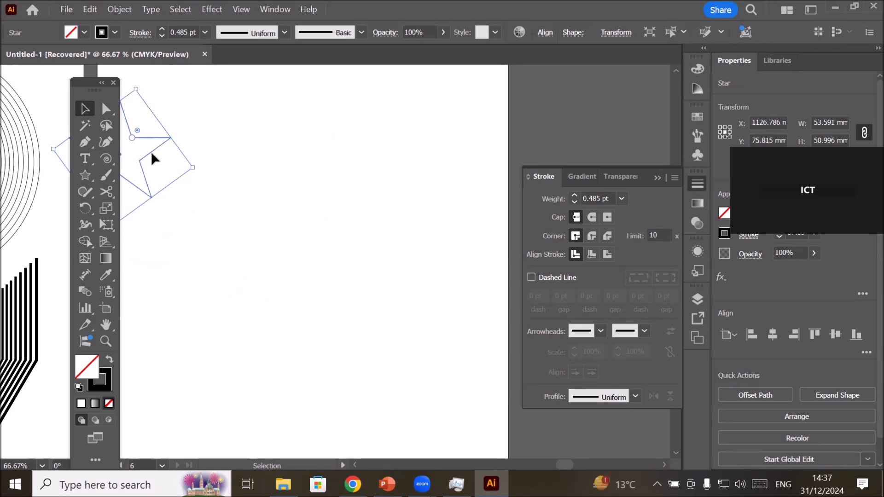
left_click_drag(152, 157, 321, 284)
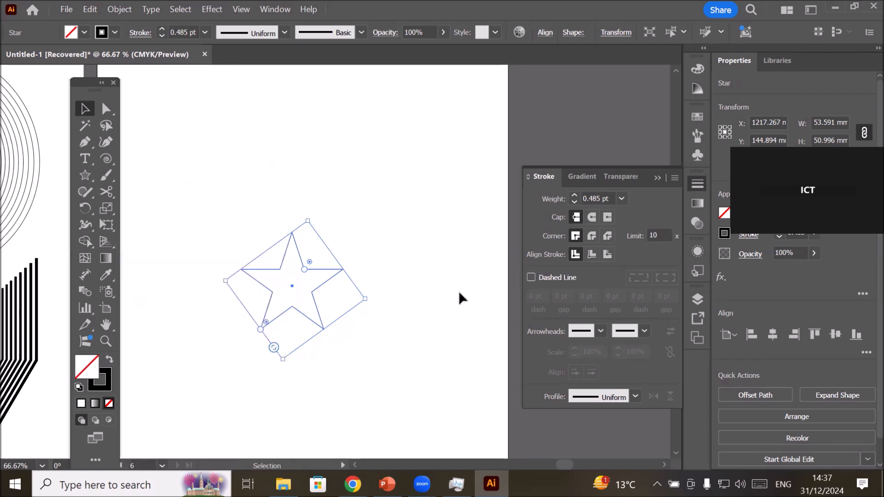
left_click(603, 198)
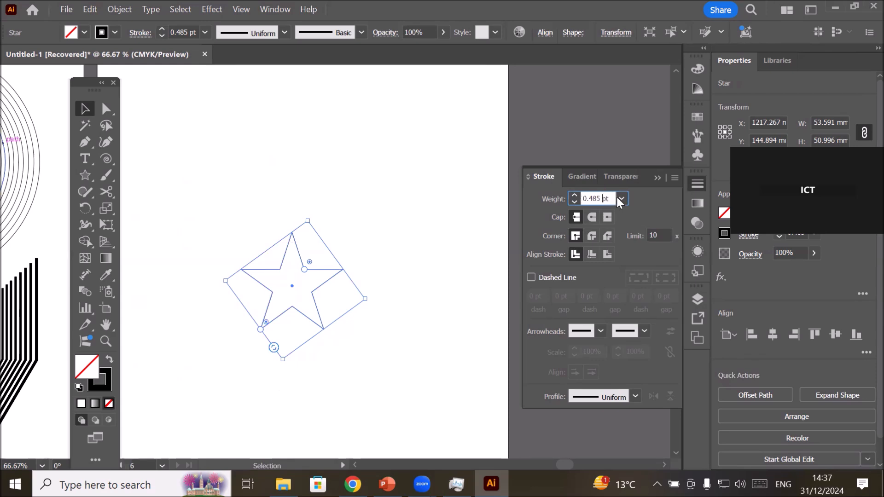
left_click_drag(609, 196, 417, 256)
left_click(116, 8)
mouse_move(200, 29)
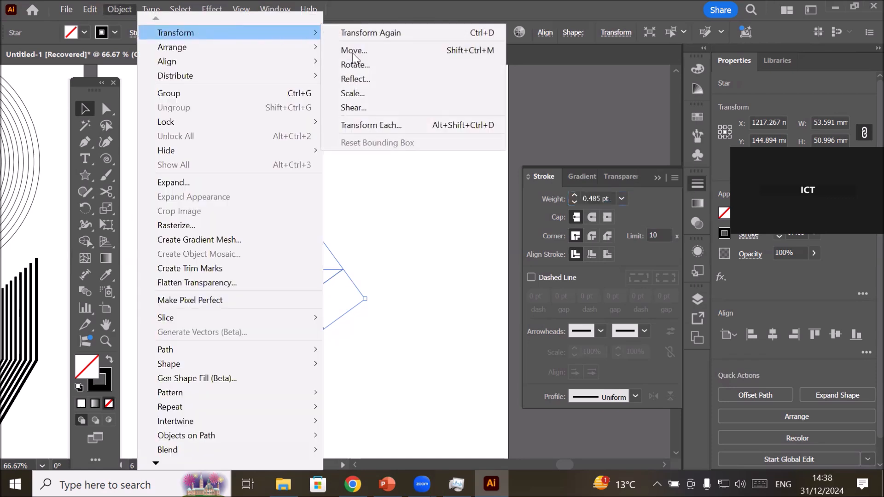
left_click(395, 95)
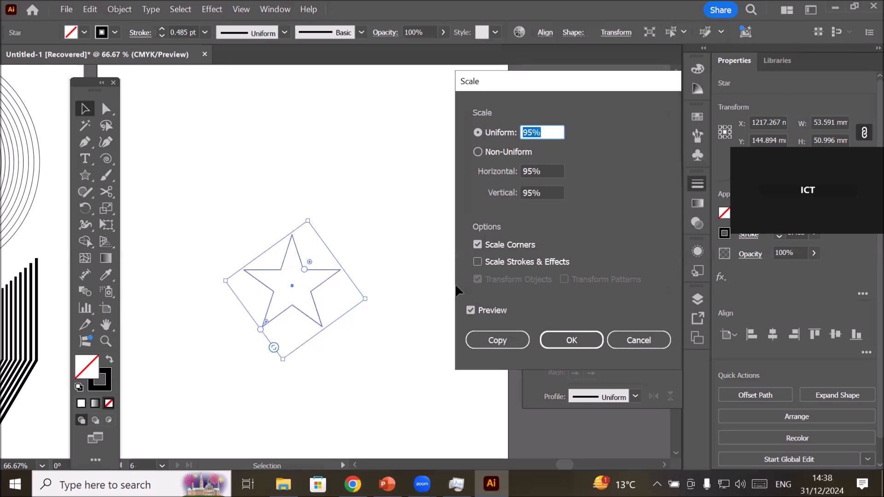
left_click(536, 132)
key("Up")
key("Up")
key("Up")
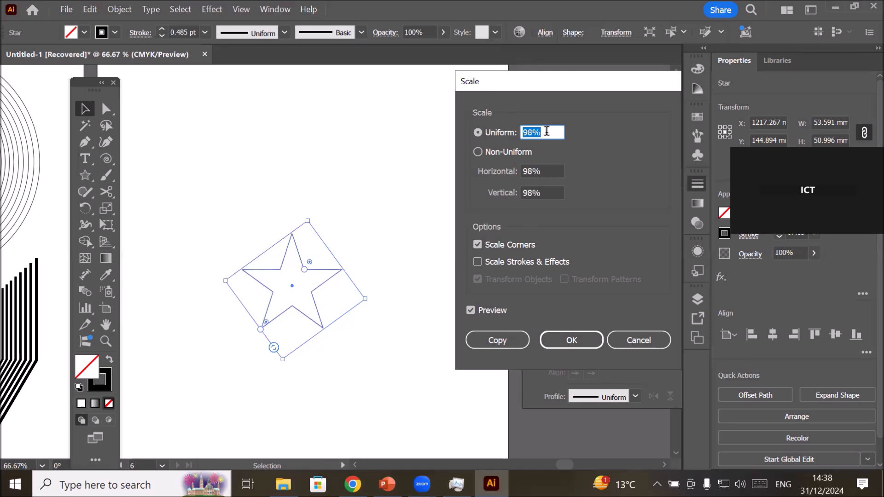
key("Up")
key("Up")
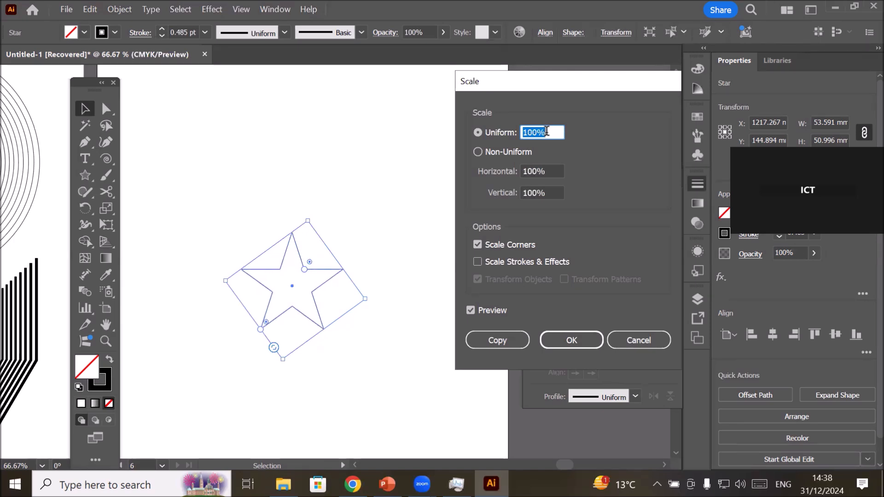
key("Up")
key("Up")
key("Up")
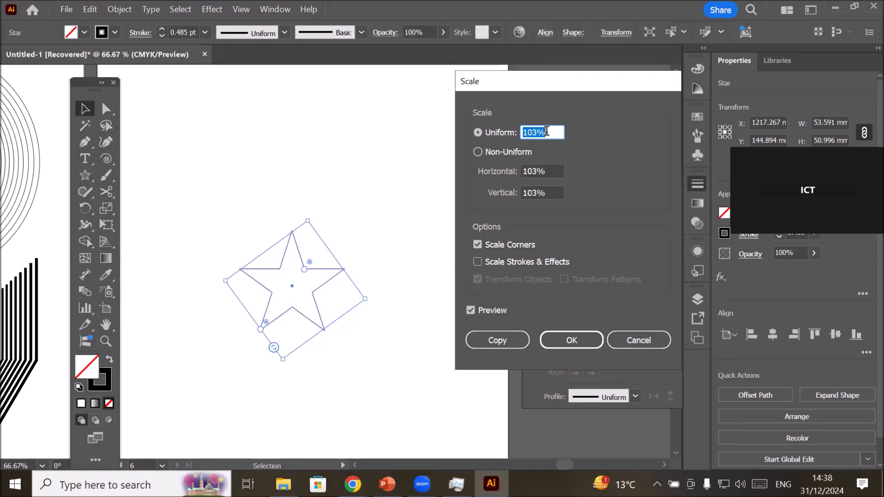
key("Up")
key("Up")
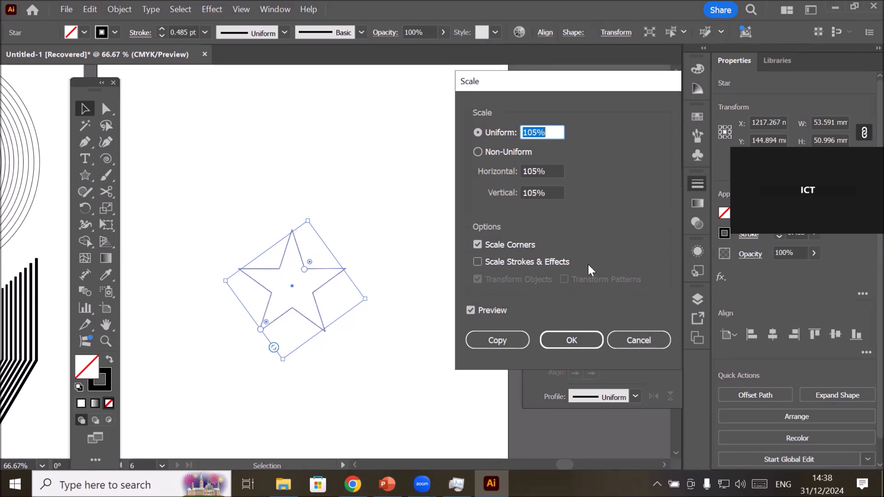
left_click(478, 261)
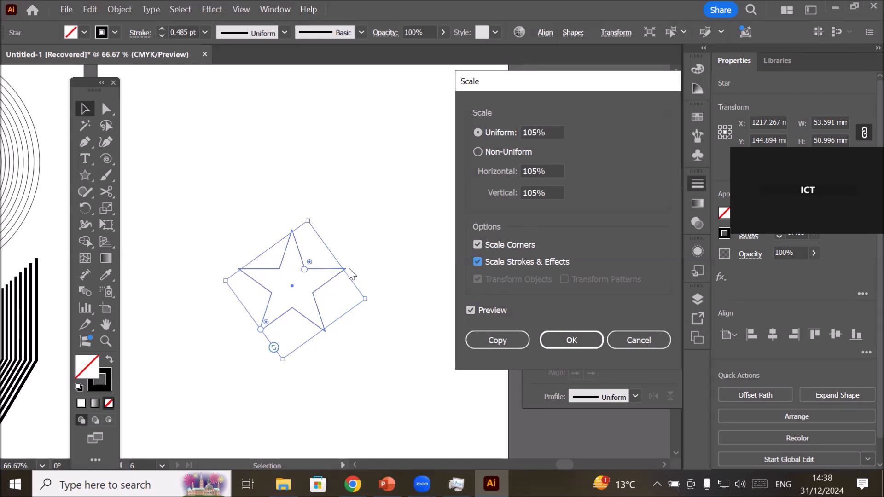
left_click(639, 341)
Round the star's top tip and two side tips to a corner radius of about 2.4 mm and deselect it.
scroll(270, 286, "up", 1)
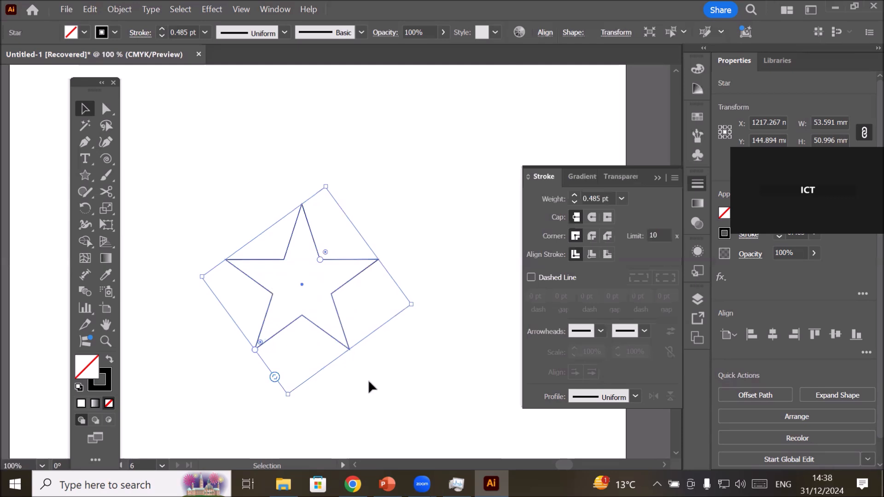
left_click(358, 389)
left_click(265, 288)
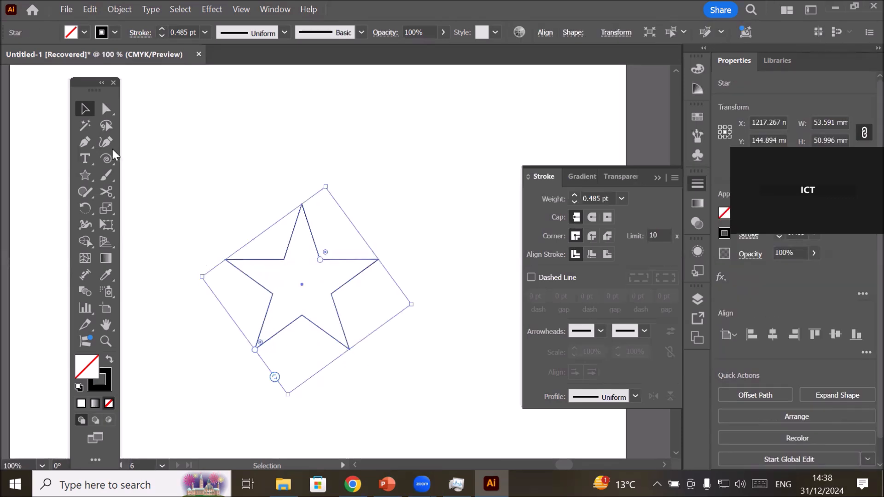
left_click(104, 112)
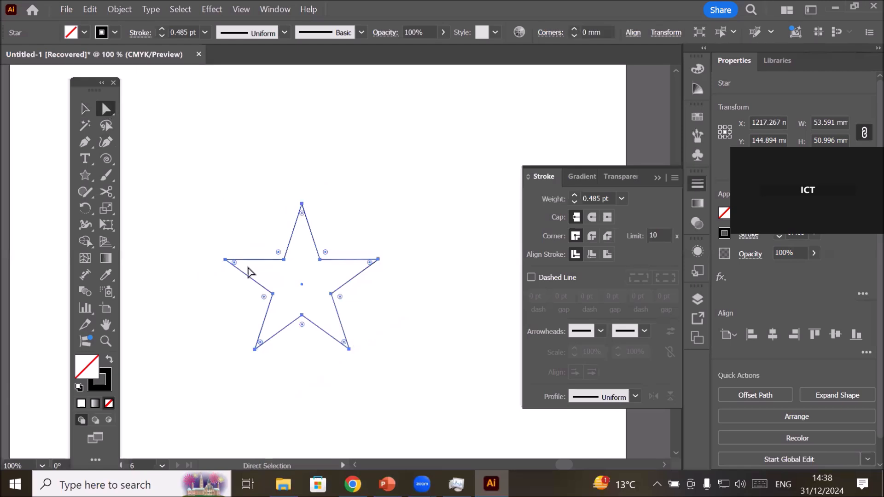
left_click_drag(235, 263, 201, 251)
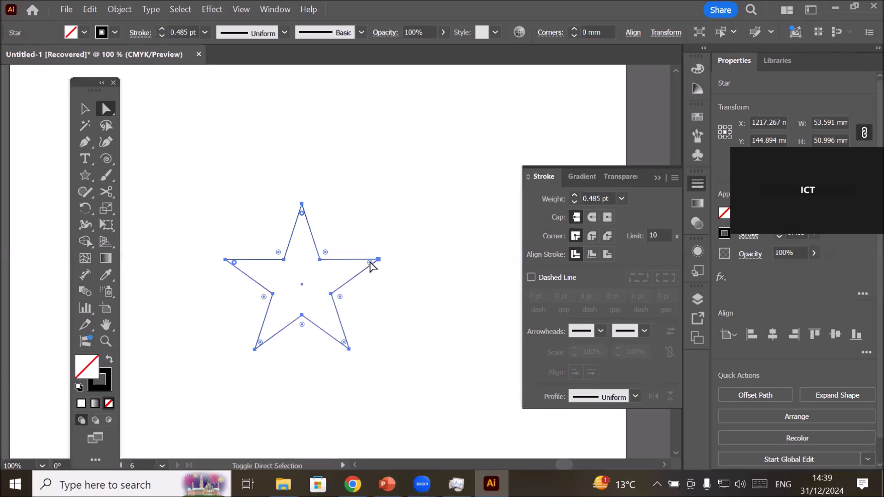
left_click_drag(371, 266, 358, 267)
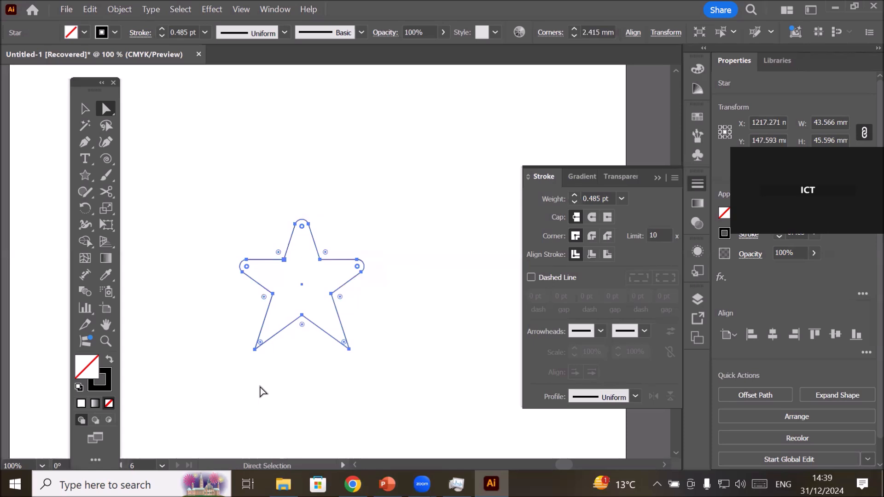
left_click(86, 110)
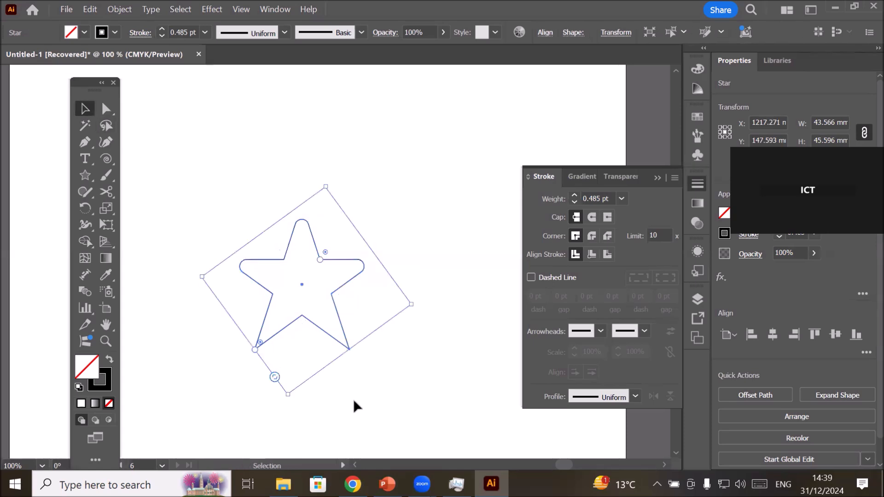
left_click(381, 400)
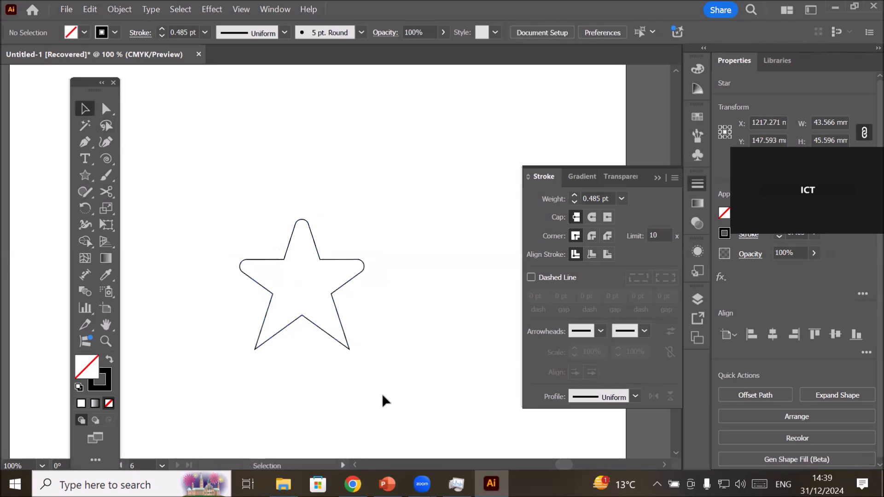
Create a copy of the rounded star scaled uniformly to 102% with Scale Strokes & Effects turned on, and inspect the two outlines.
left_click(340, 318)
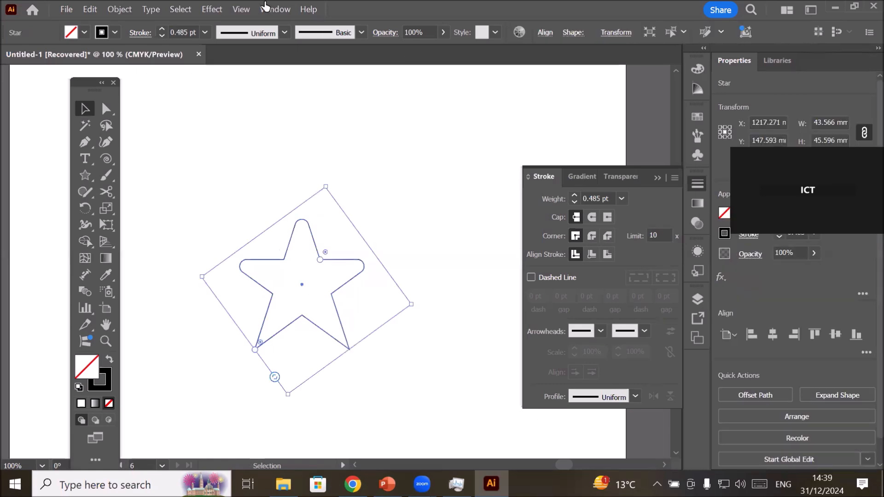
left_click(119, 11)
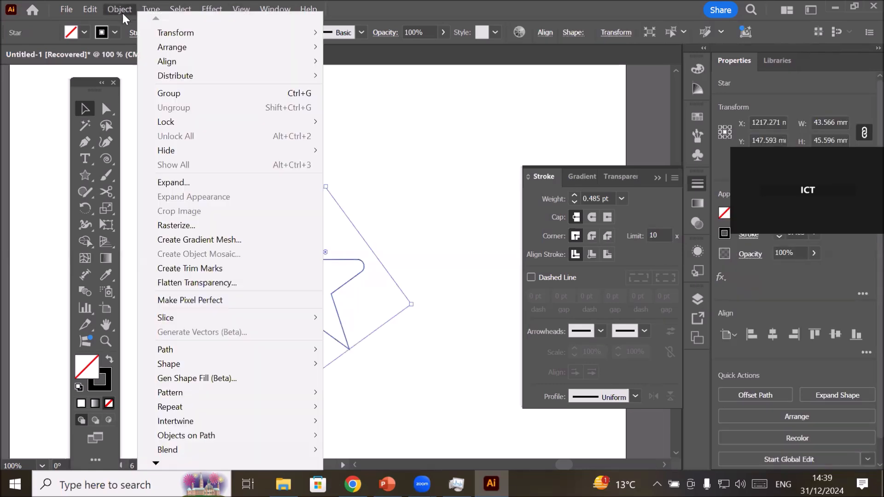
mouse_move(182, 32)
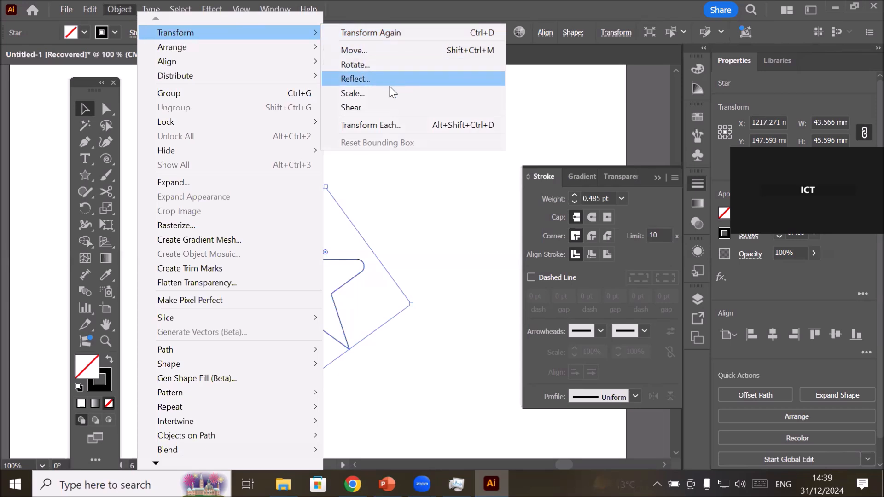
left_click(355, 94)
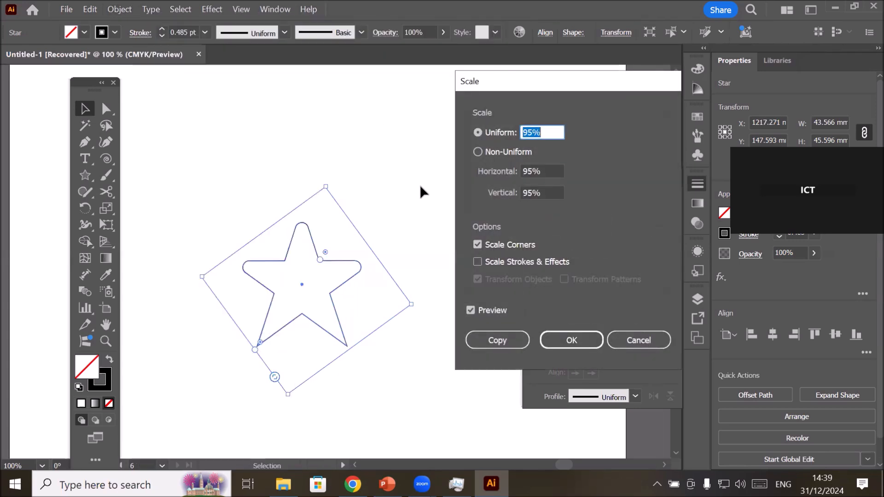
left_click(540, 133)
key("Up")
key("Up")
key("Up")
key("Up")
key("Up")
key("Up")
key("Up")
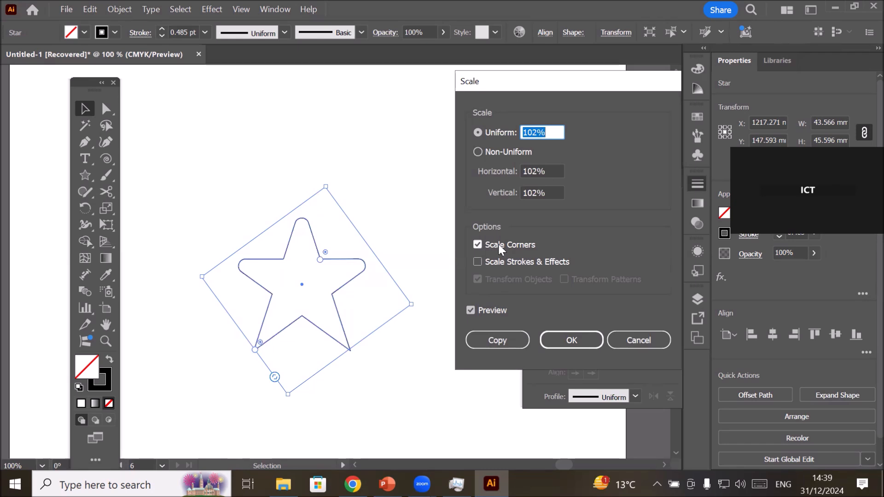
left_click(477, 258)
left_click(481, 341)
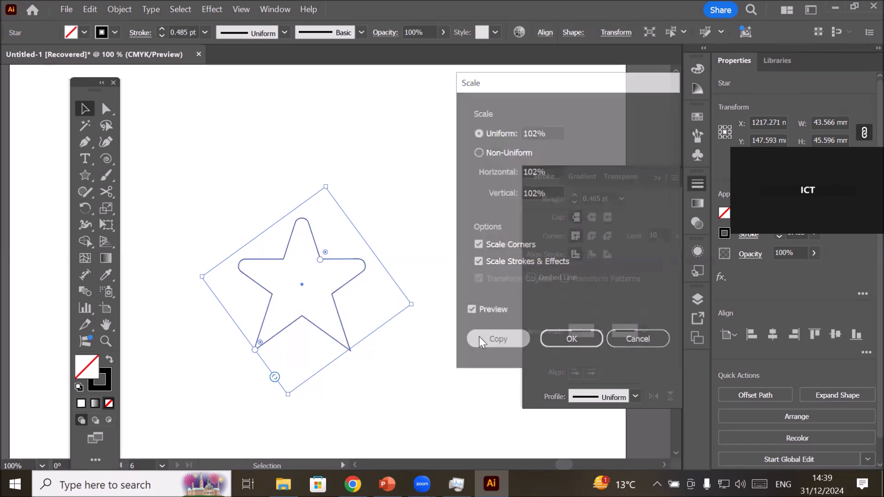
scroll(349, 251, "up", 1)
scroll(318, 244, "up", 5)
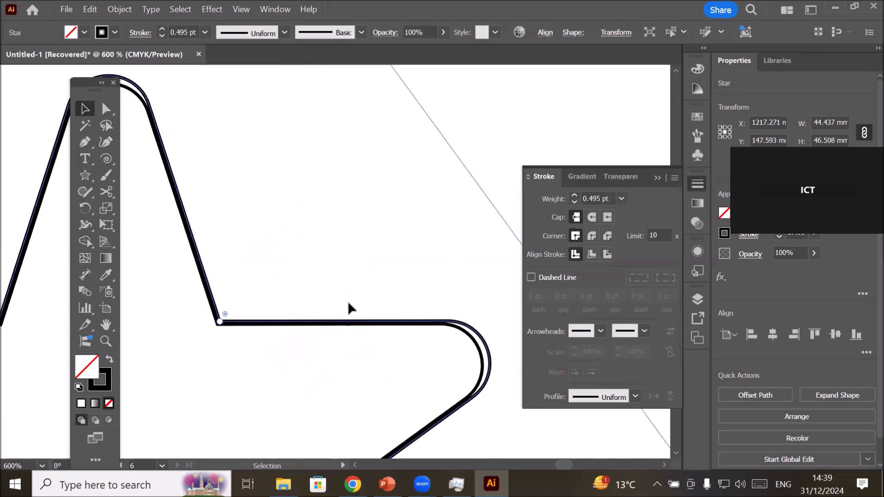
scroll(347, 305, "down", 4)
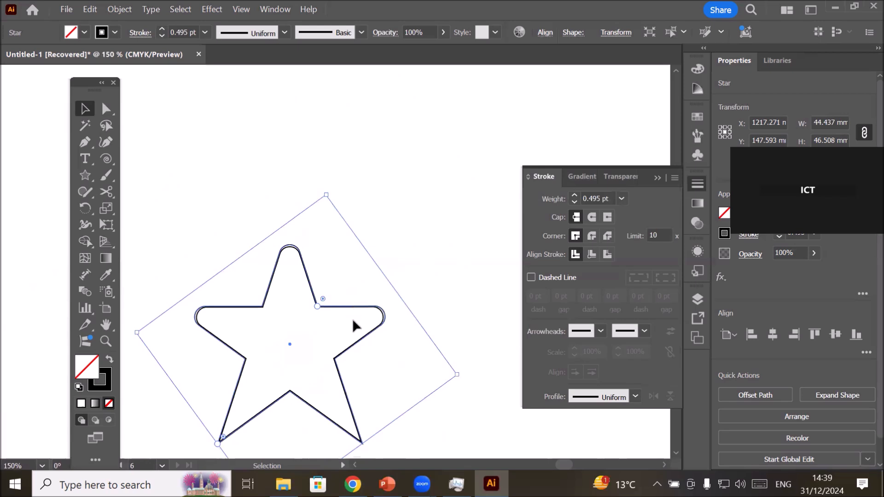
Undo the scaled star copy and reselect the original rounded star.
key("a")
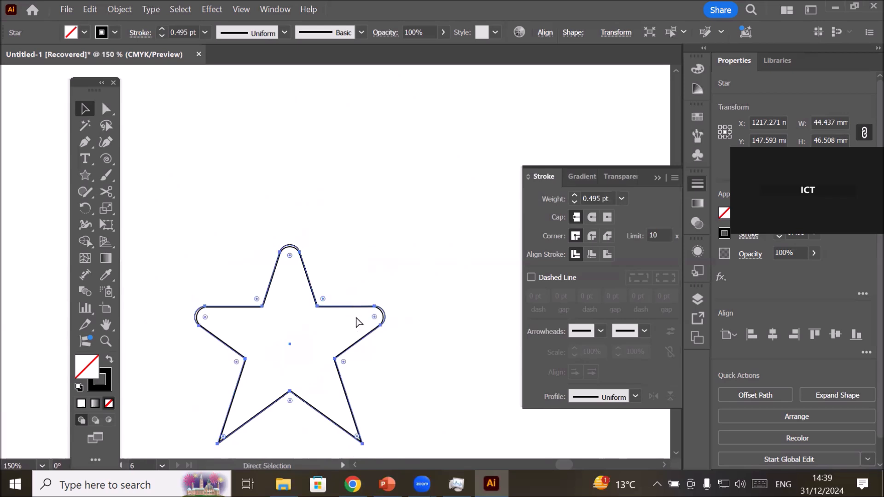
key("v")
left_click(229, 163)
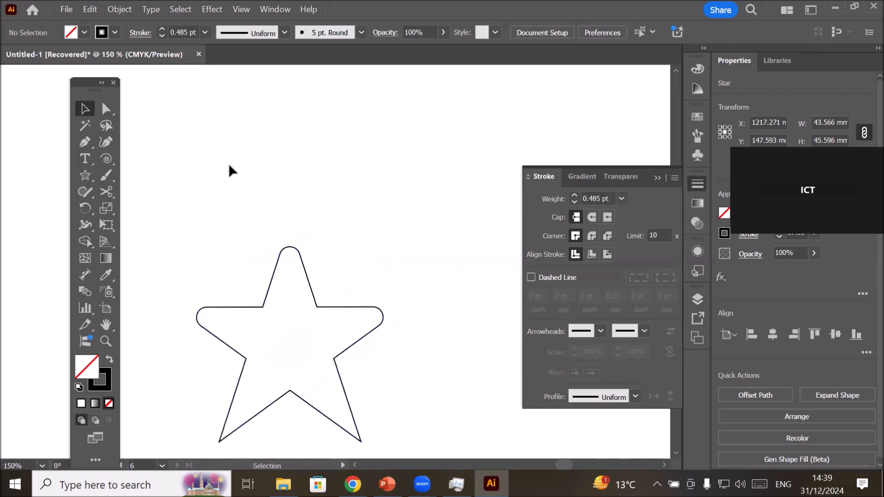
left_click(272, 278)
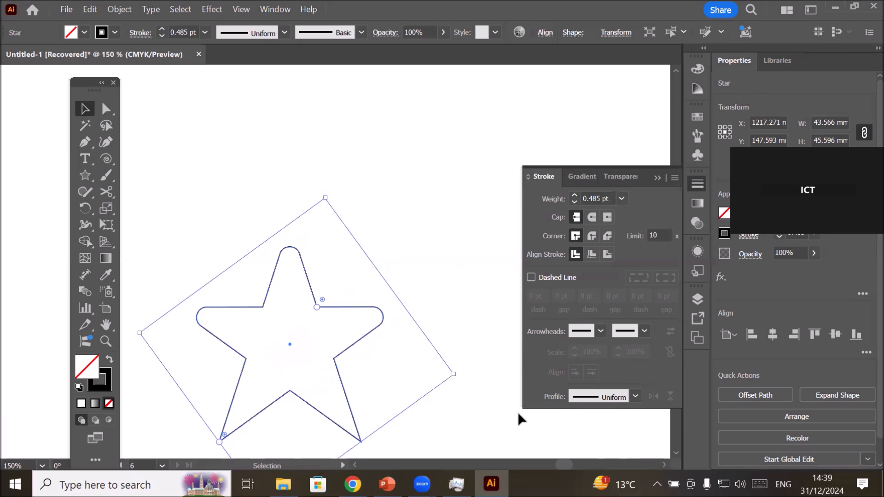
Create a copy of the rounded star scaled uniformly to 104% with Scale Corners and Scale Strokes & Effects turned on.
left_click(120, 12)
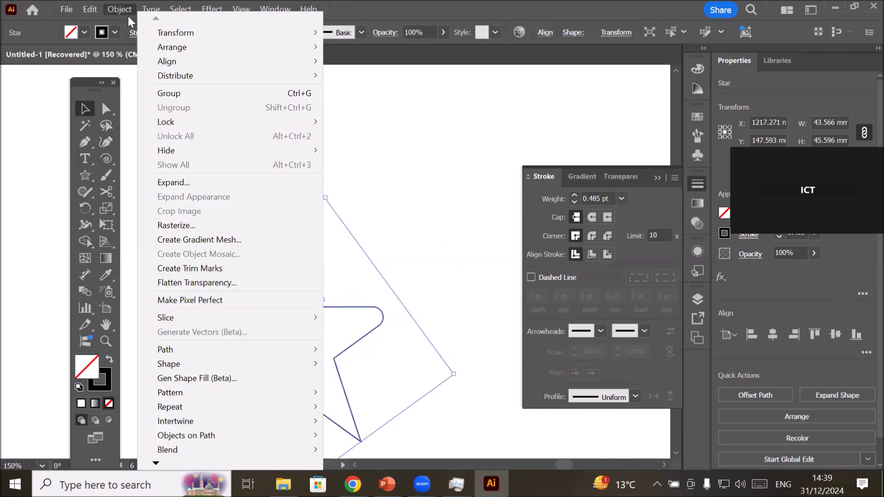
mouse_move(197, 28)
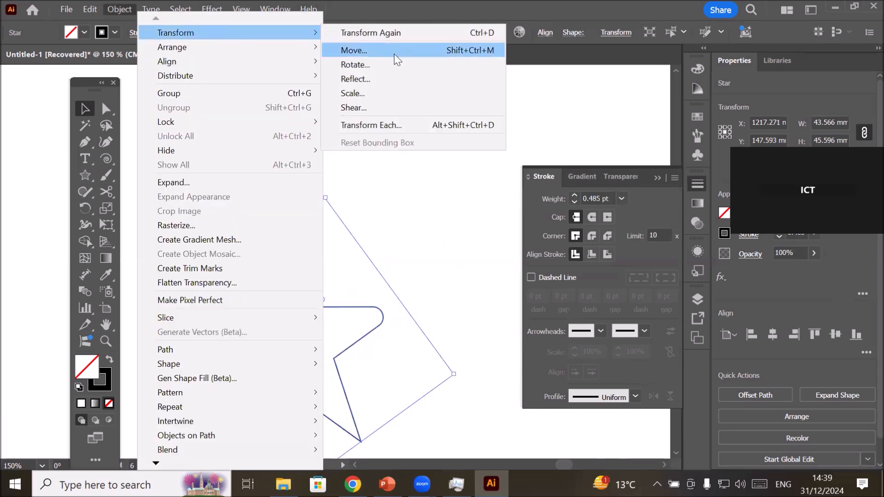
left_click(401, 93)
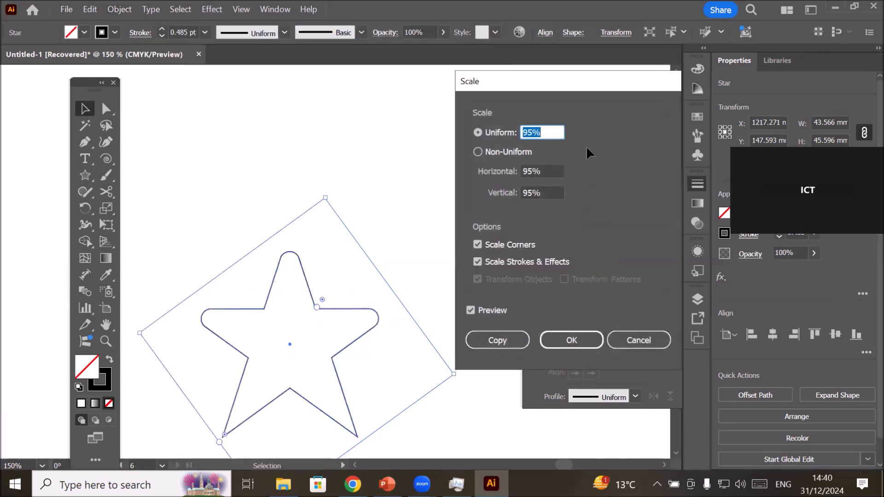
left_click(546, 132)
key("Up")
key("Up")
key("Up")
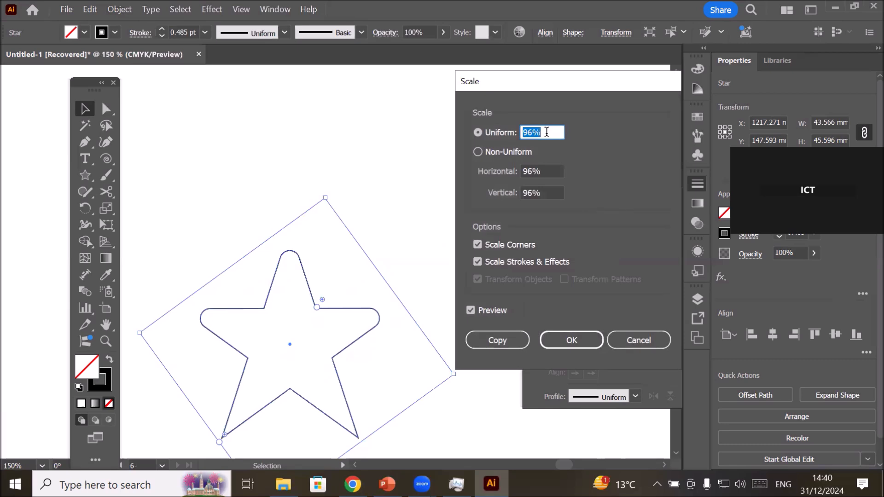
key("Up")
key("Up")
key("Up")
key("Up")
key("Up")
key("Up")
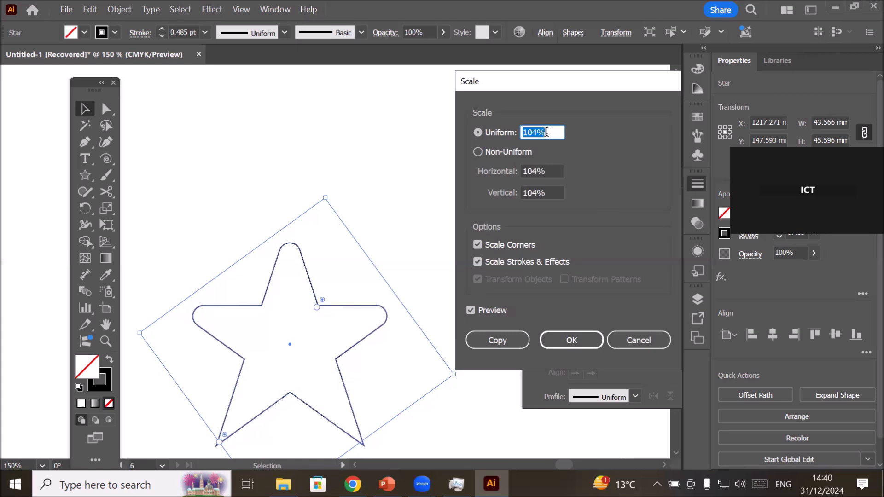
left_click(506, 339)
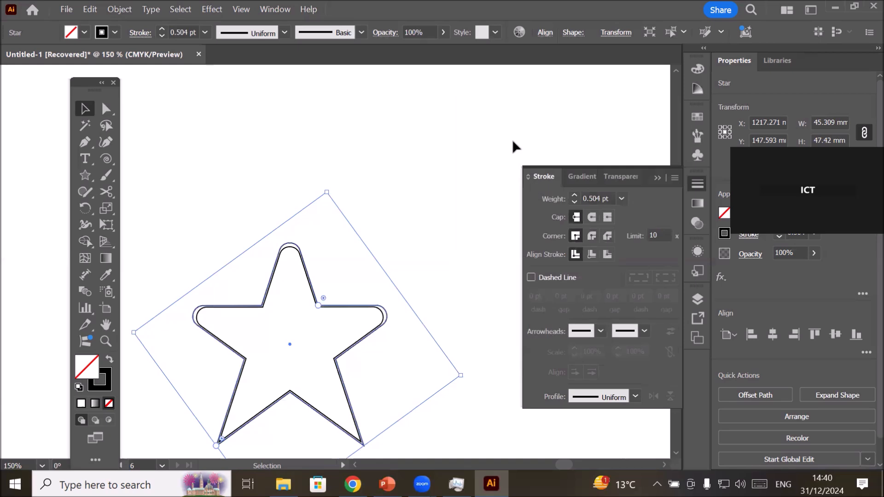
Repeat the enlarged star copy until the outermost star is about 95 mm wide, and inspect the nested outlines at the top tip.
key("ctrl+d")
key("ctrl+d")
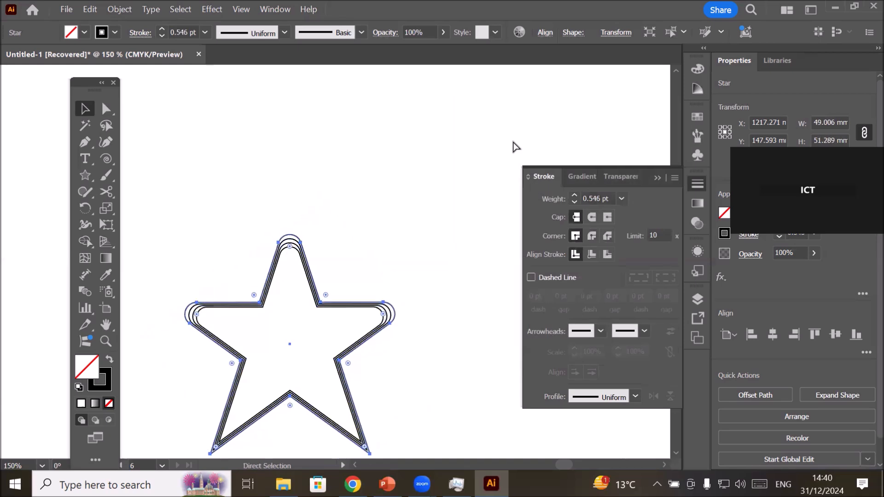
key("ctrl+d")
key("ctrl+d")
key("ctrl+d")
key("ctrl+d")
key("ctrl+d")
key("ctrl+d")
key("ctrl+d")
key("ctrl+d")
key("ctrl+d")
key("ctrl+d")
key("ctrl+d")
key("ctrl+d")
key("ctrl+d")
key("ctrl+d")
key("ctrl+d")
key("ctrl+d")
key("ctrl+d")
key("ctrl+d")
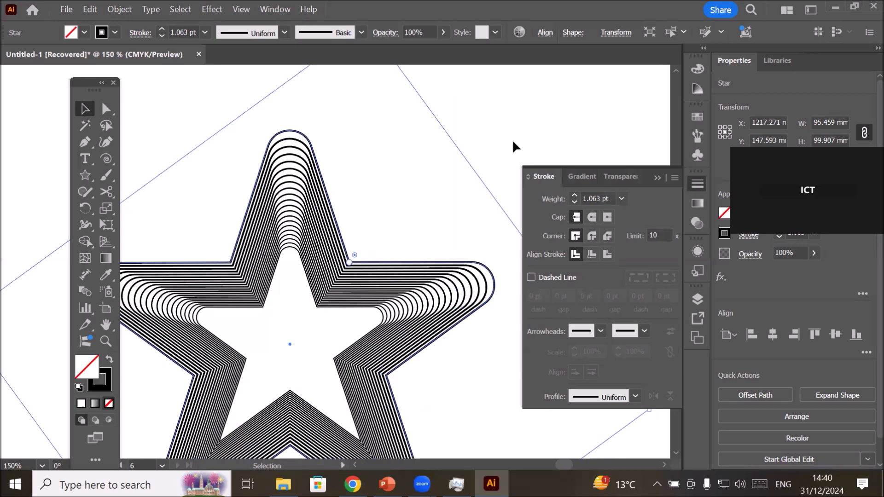
left_click(245, 132)
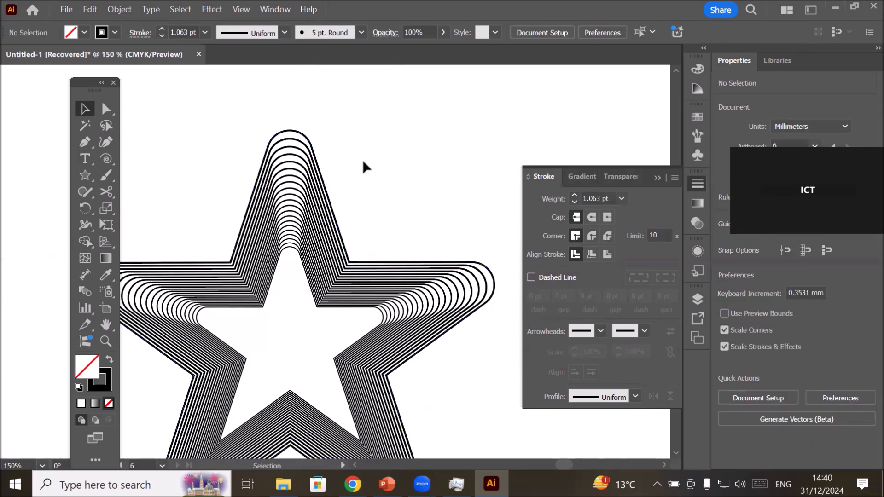
scroll(363, 159, "down", 2)
scroll(426, 369, "up", 1)
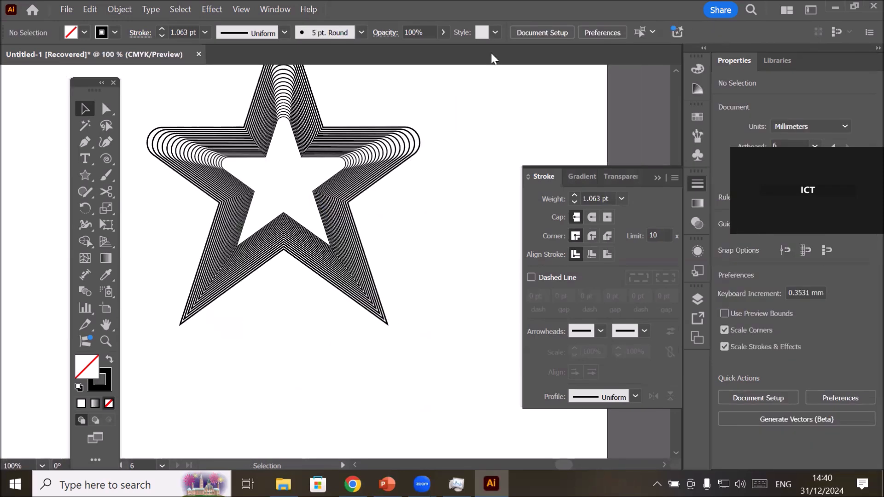
left_click(674, 69)
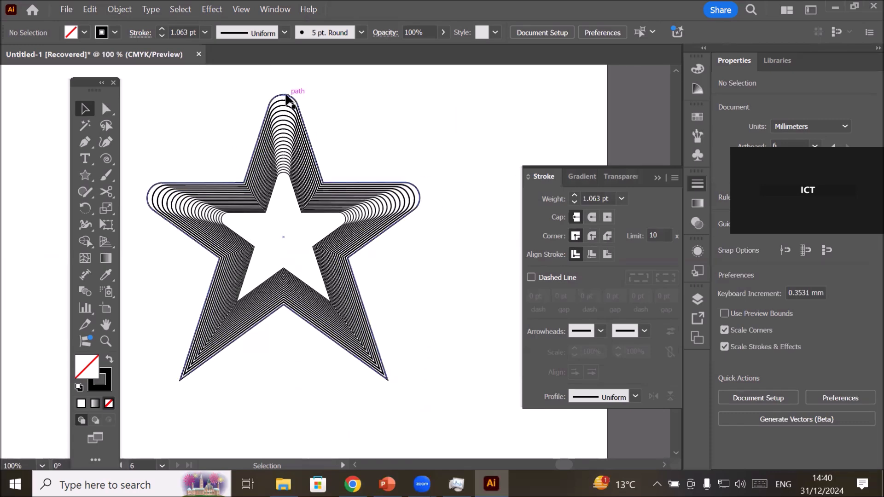
scroll(290, 98, "up", 4)
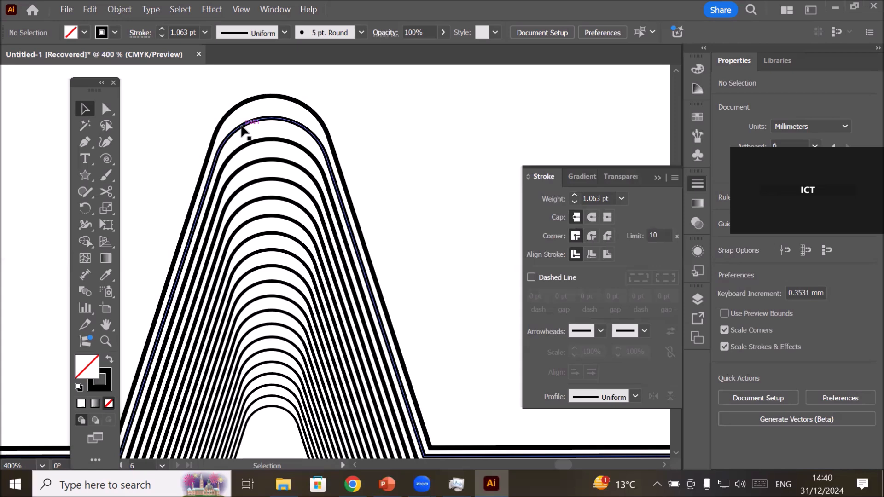
Select the outermost star outline.
left_click(120, 10)
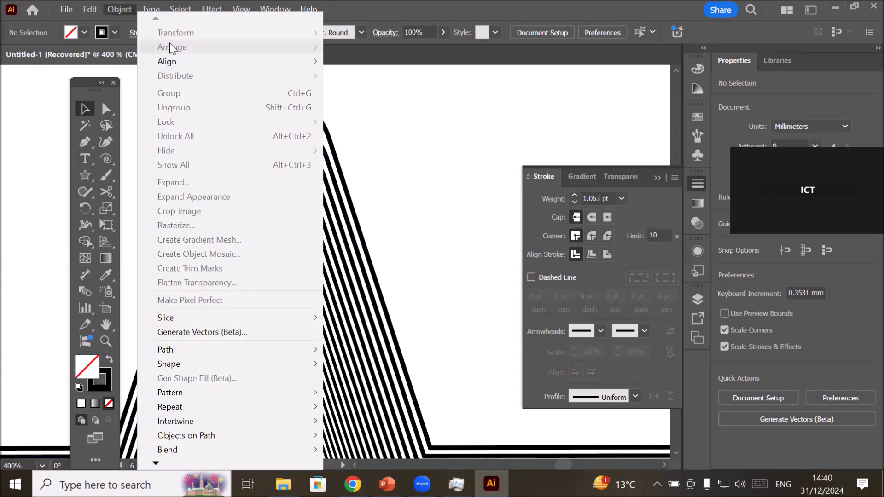
left_click(399, 181)
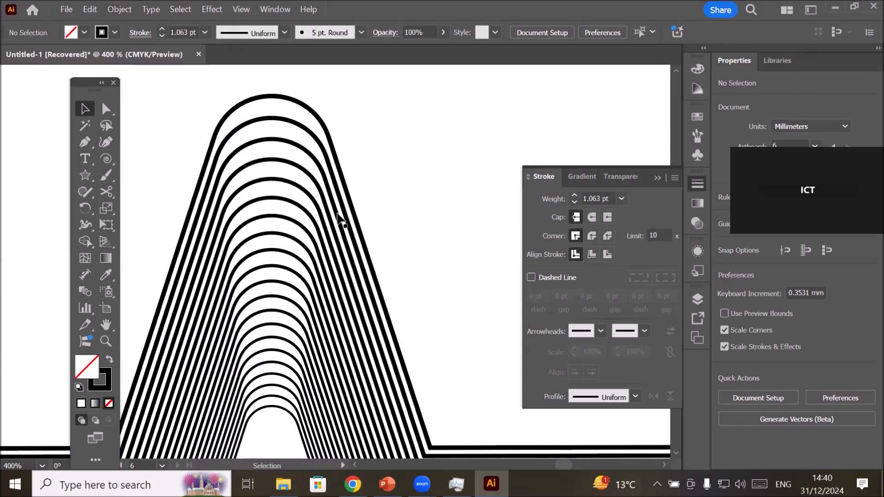
left_click(336, 161)
left_click(115, 8)
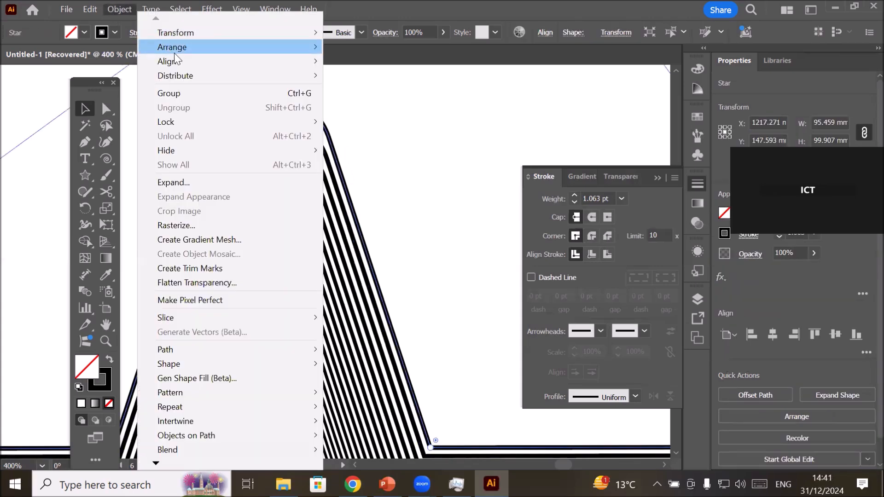
mouse_move(200, 31)
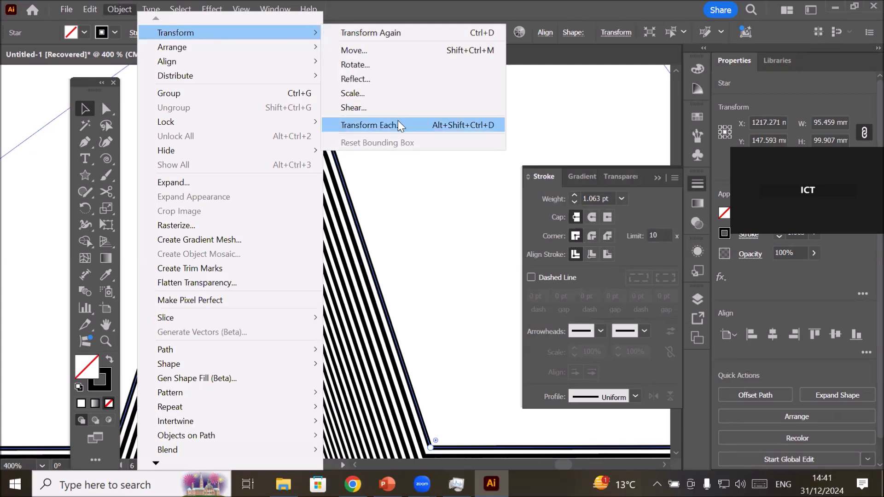
left_click(351, 107)
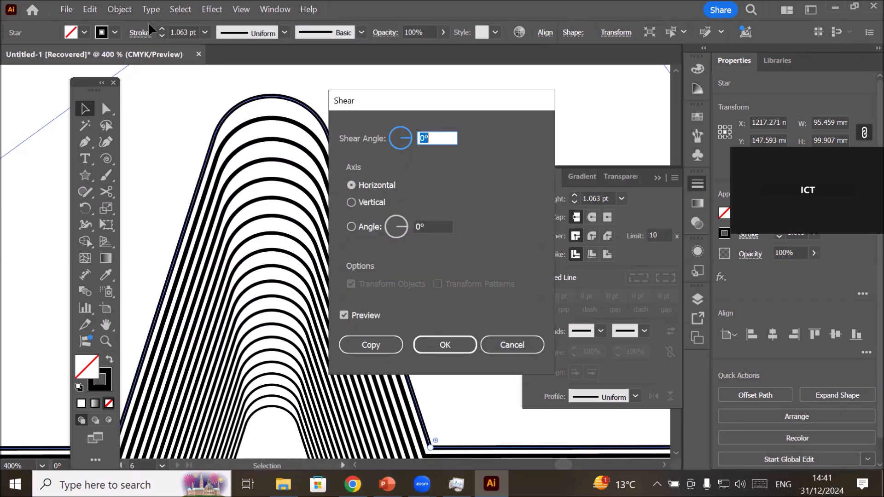
left_click(510, 349)
Open the Scale options for the outermost star and toggle Scale Strokes & Effects off and back on to compare the preview.
left_click(119, 10)
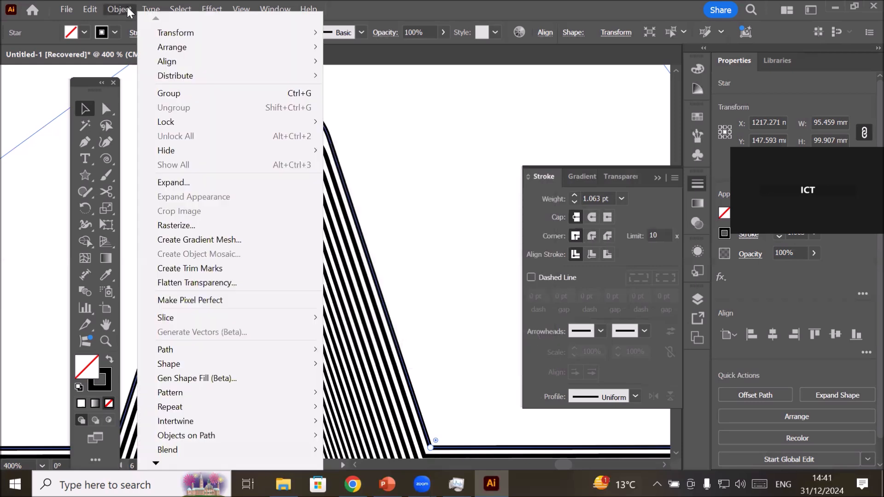
mouse_move(236, 48)
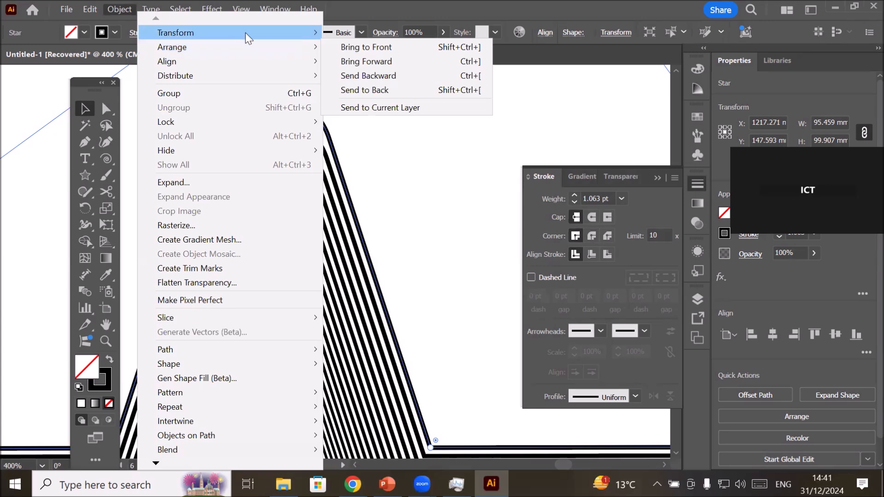
mouse_move(245, 32)
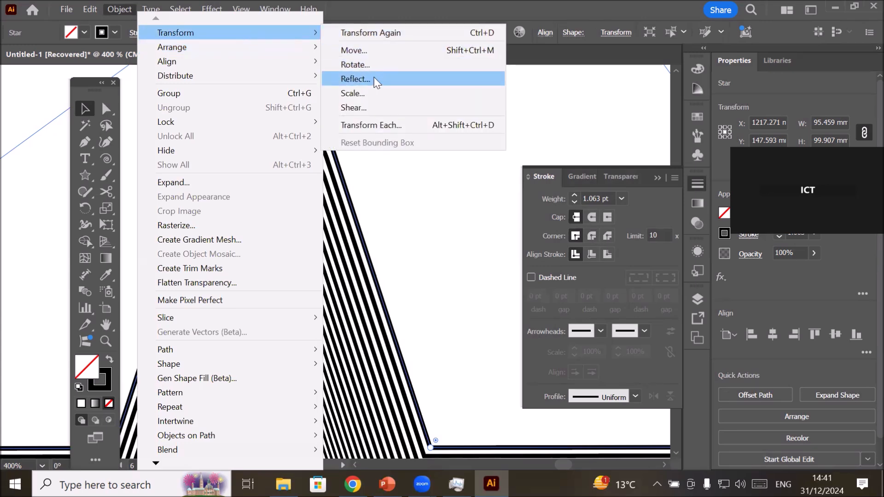
left_click(376, 94)
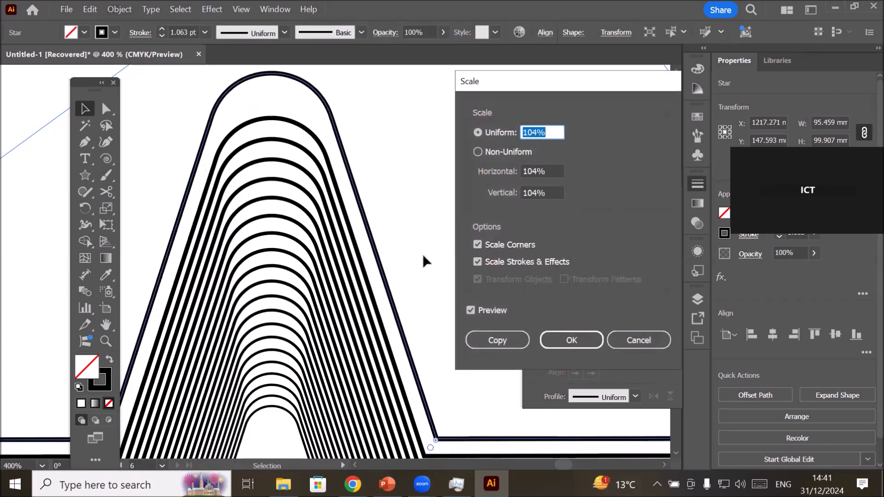
left_click(478, 261)
left_click(476, 262)
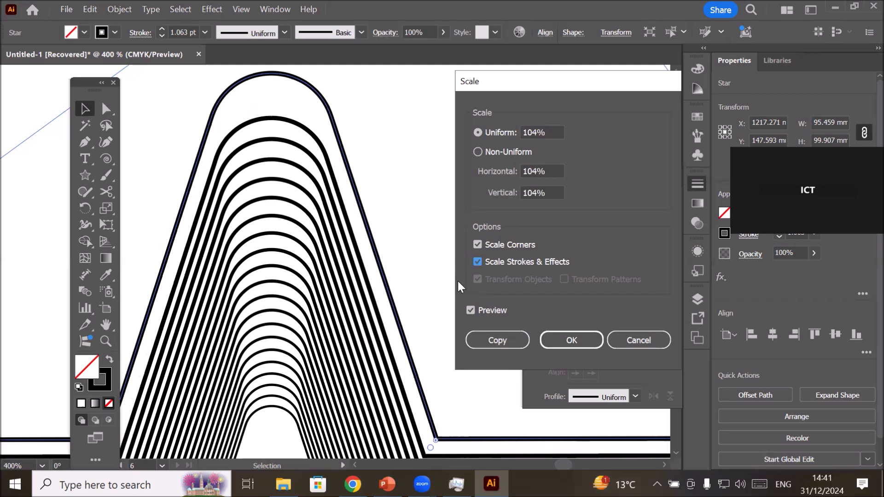
Turn off Scale Strokes & Effects and Scale Corners to compare the 104% preview of the outermost star, and cancel the scaling.
left_click(478, 262)
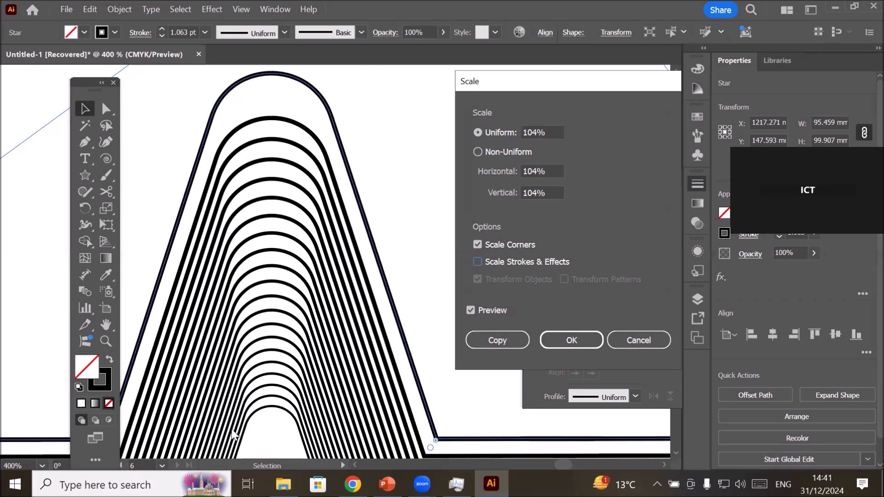
left_click(476, 245)
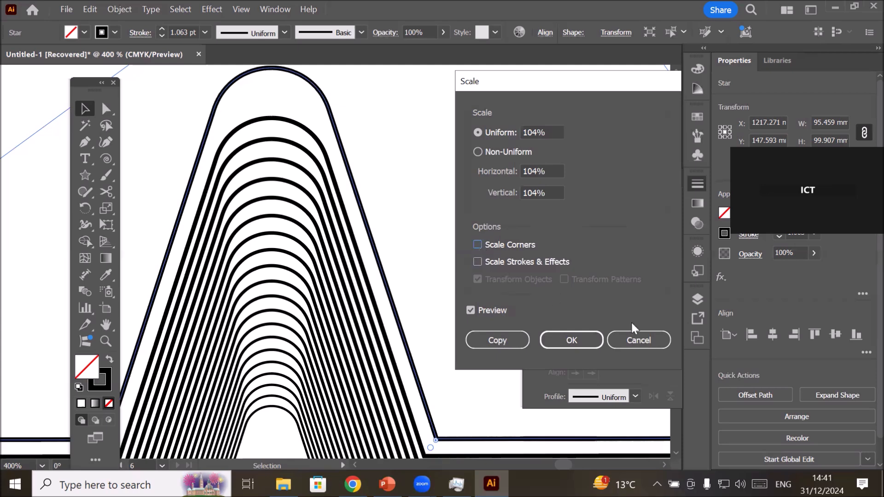
left_click(638, 340)
Move the complete set of nested rounded stars up so that it overlaps the artboard's top edge.
scroll(313, 309, "down", 3)
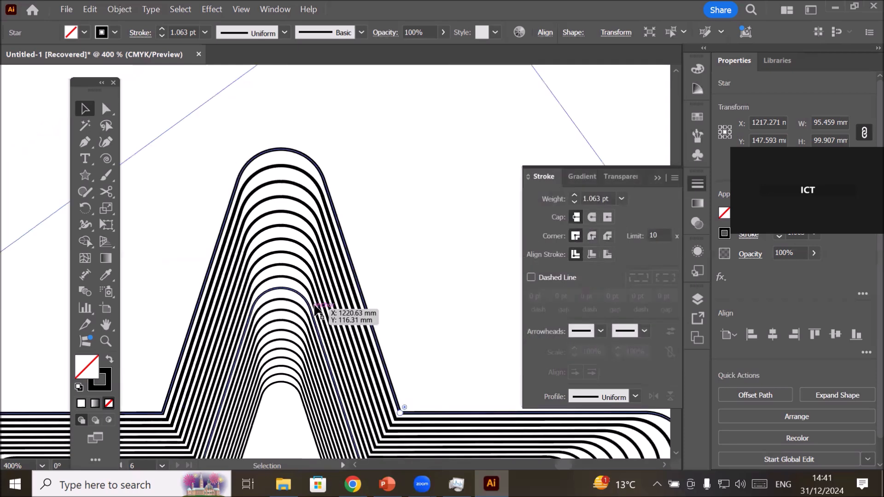
scroll(323, 310, "down", 3)
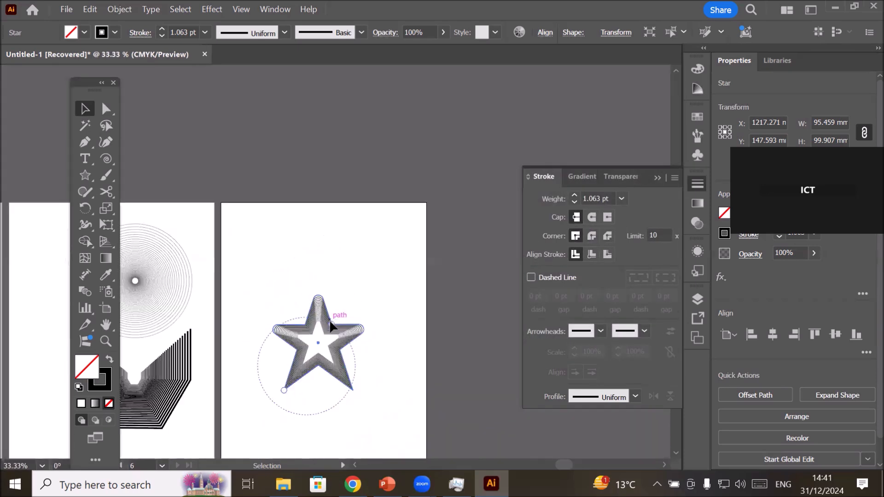
left_click_drag(341, 353, 334, 150)
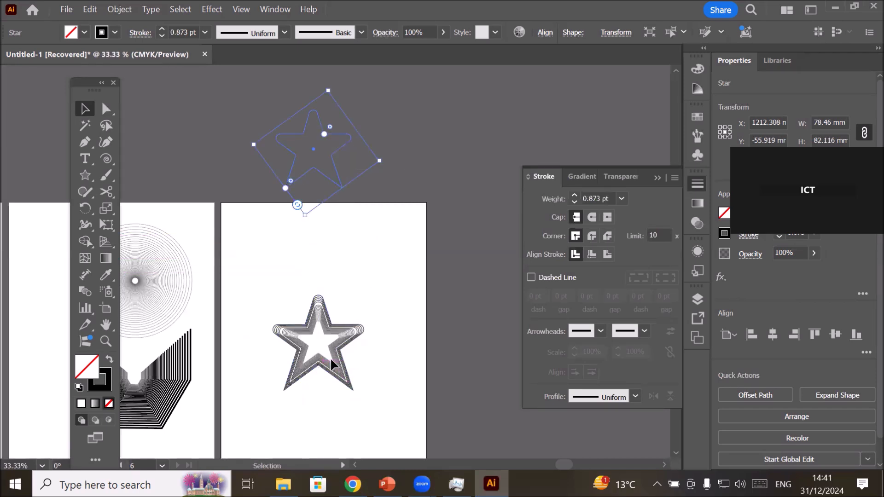
key("ctrl+z")
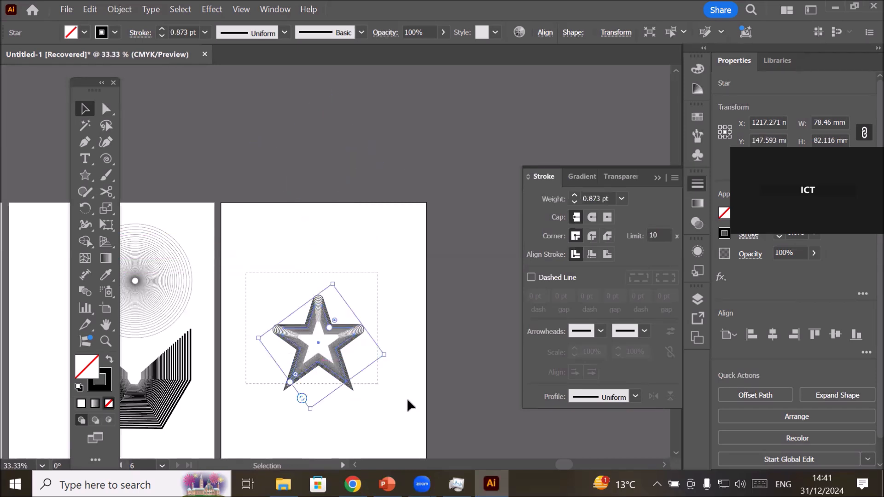
left_click(341, 352)
left_click_drag(344, 310, 311, 229)
Draw a sharp-pointed star about 52 mm wide and place it in the lower middle of the empty artboard.
left_click(85, 174)
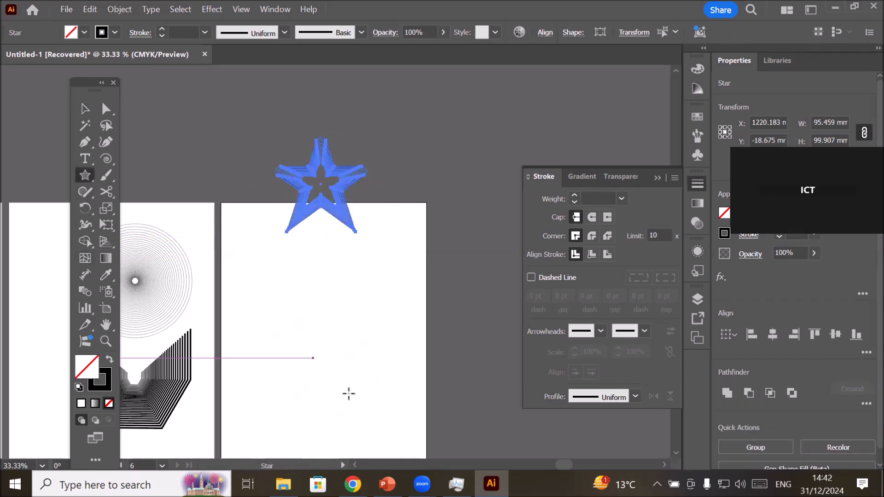
left_click_drag(266, 323, 282, 342)
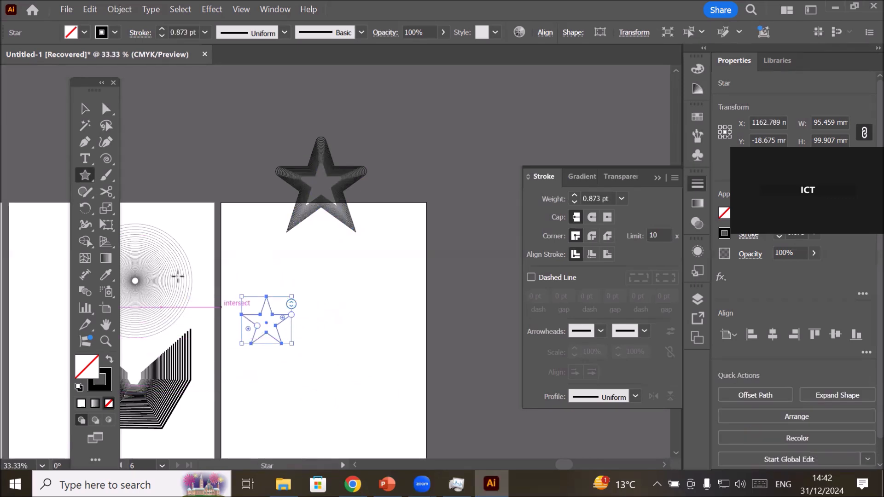
left_click(85, 109)
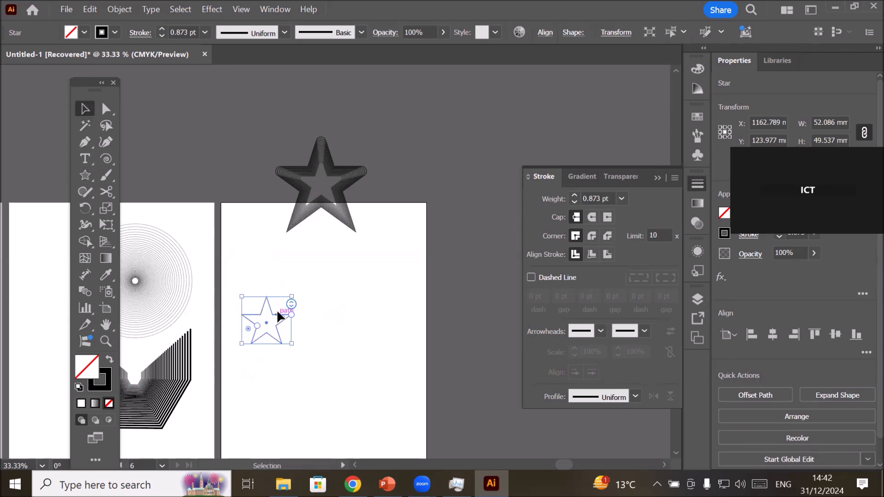
left_click_drag(282, 318, 310, 330)
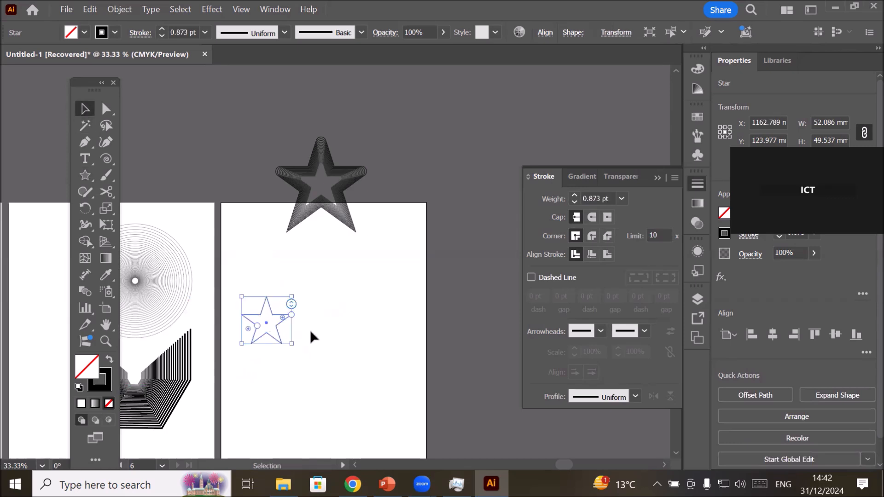
left_click(362, 306)
left_click_drag(280, 327, 324, 354)
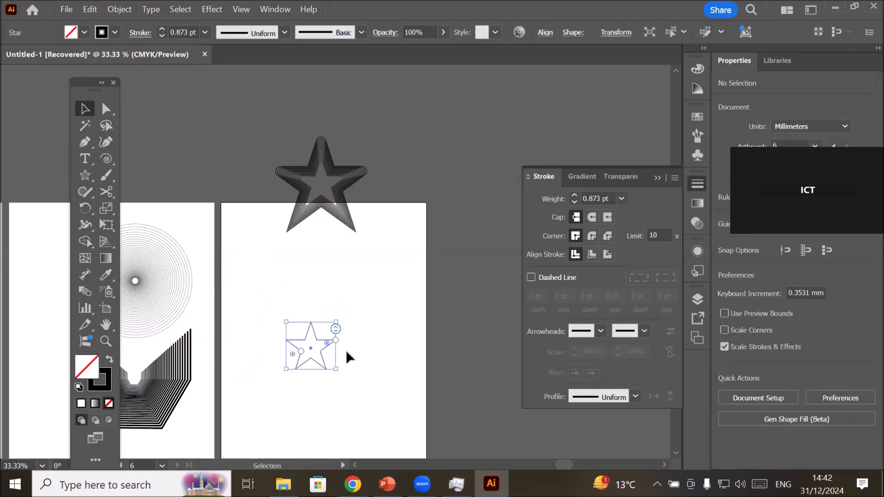
Create a copy of the sharp-pointed star scaled uniformly to 111% with Scale Strokes & Effects turned off.
scroll(350, 343, "up", 2)
scroll(284, 402, "up", 1)
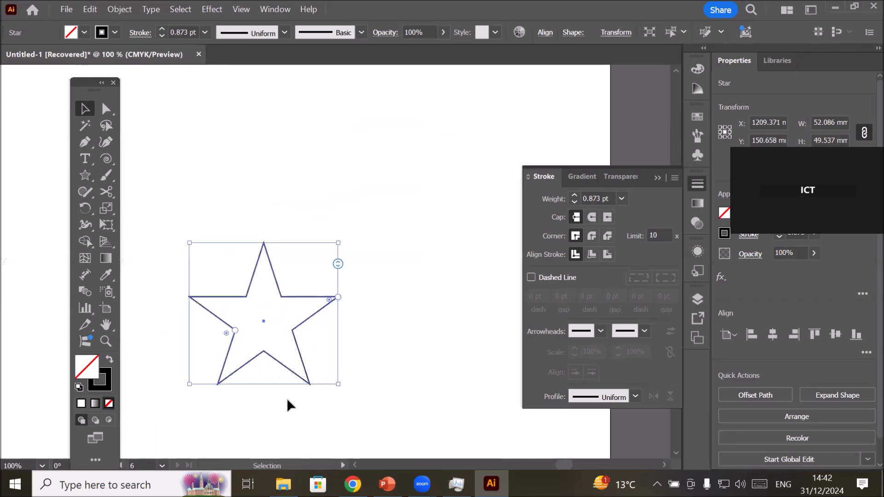
left_click(111, 10)
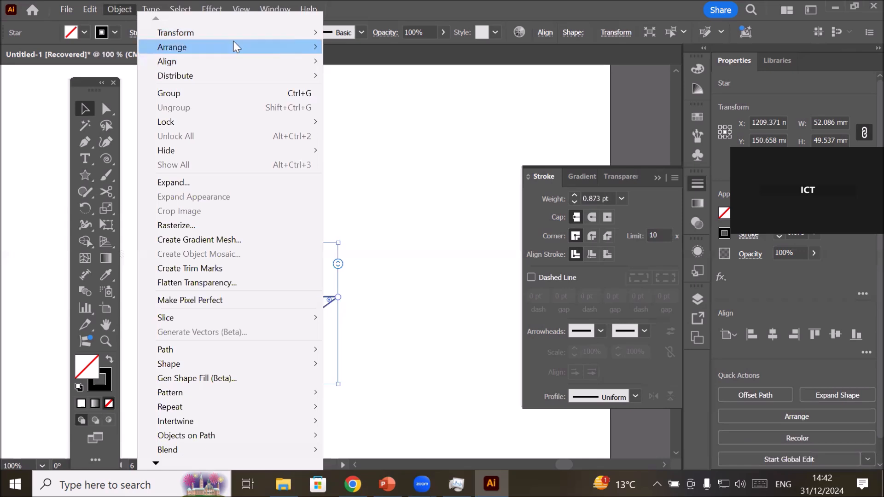
mouse_move(239, 31)
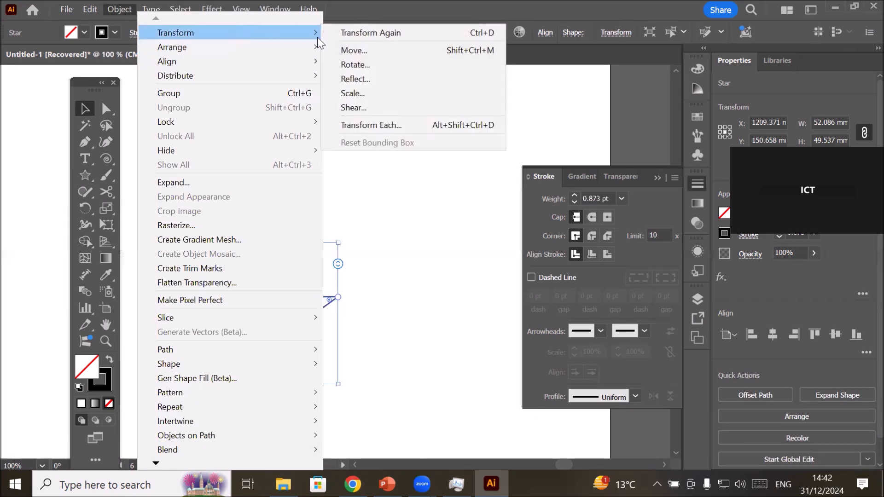
left_click(410, 93)
left_click_drag(518, 95, 430, 78)
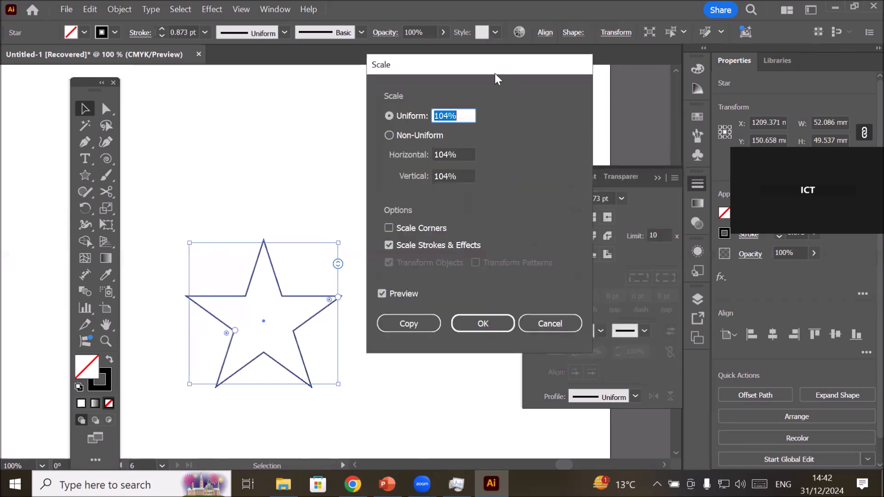
left_click(462, 114)
scroll(462, 114, "up", 5)
scroll(462, 112, "up", 2)
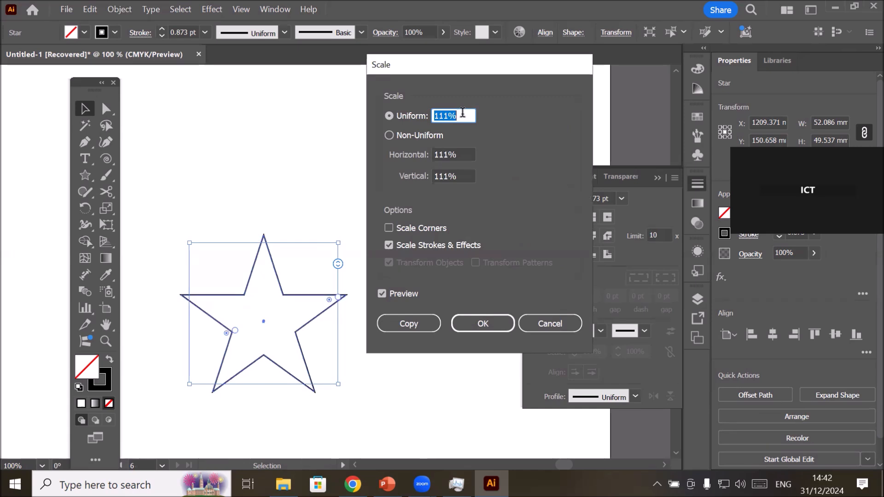
left_click(389, 228)
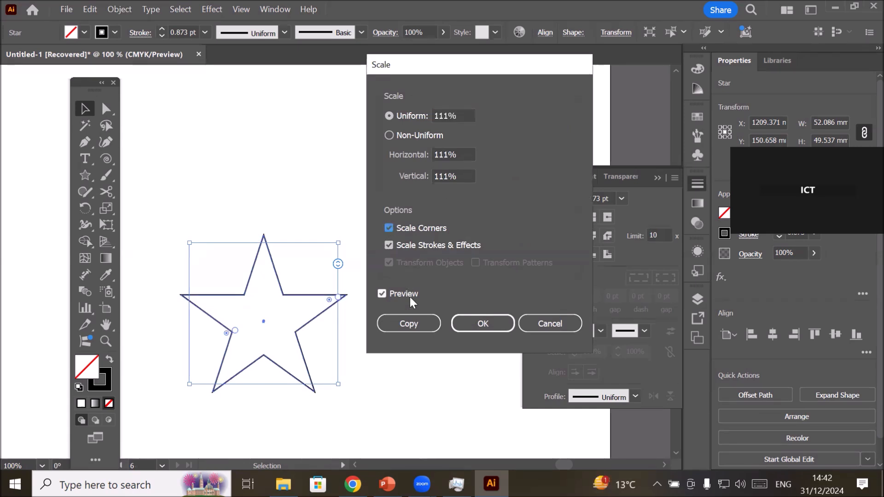
left_click(387, 244)
left_click(402, 325)
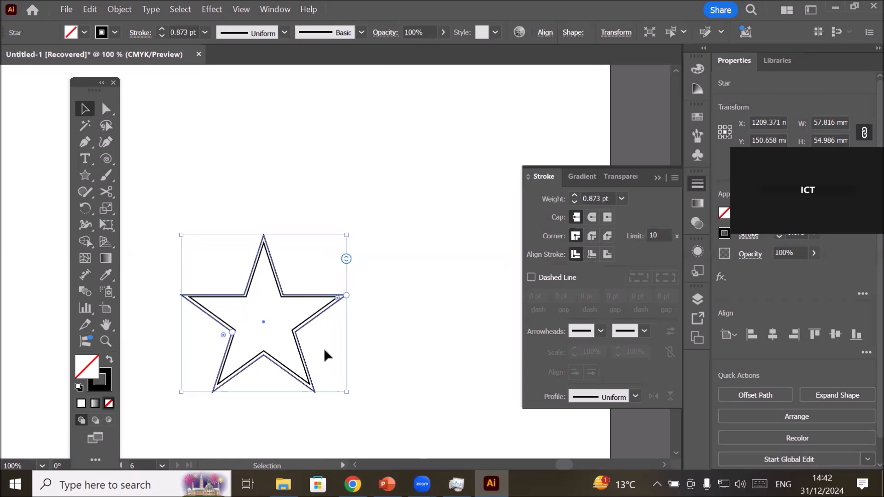
Repeat the 111% star copy until the outermost outline is about 164 mm wide.
scroll(347, 292, "up", 2)
scroll(322, 253, "up", 1)
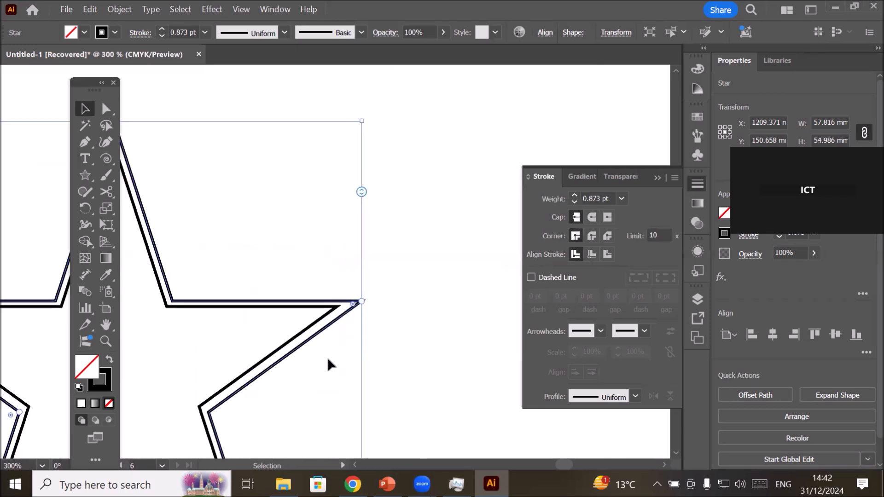
key("ctrl+d")
key("ctrl+d")
key("ctrl+d")
key("ctrl+d")
key("ctrl+d")
key("ctrl+d")
key("ctrl+d")
key("ctrl+d")
key("ctrl+d")
key("ctrl+d")
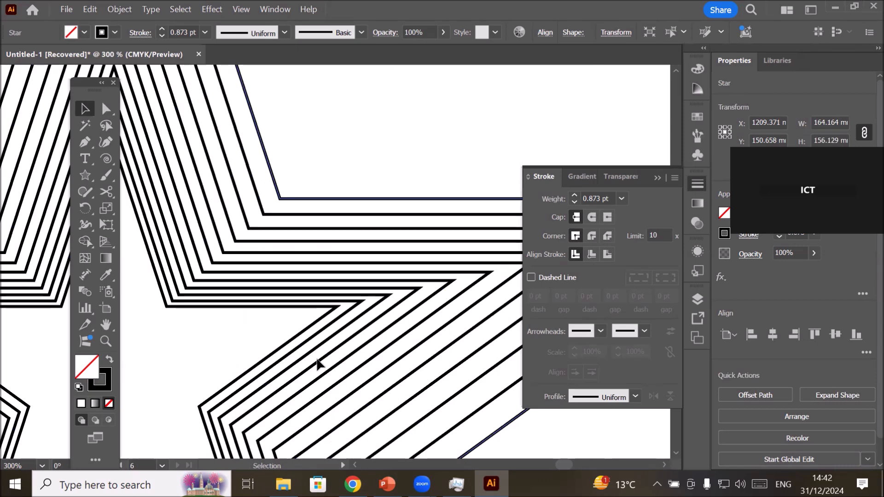
Compare the stroke weights of the innermost, outermost and an intermediate star outline.
left_click(261, 364)
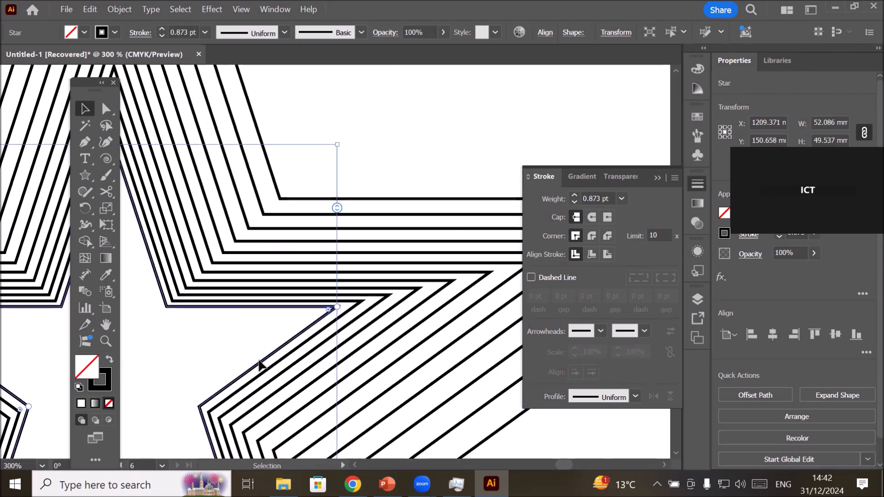
left_click(604, 198)
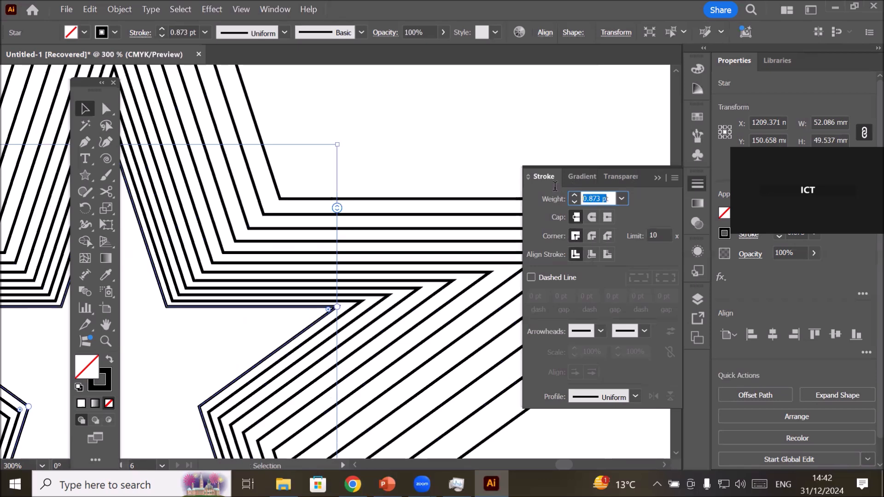
left_click(443, 148)
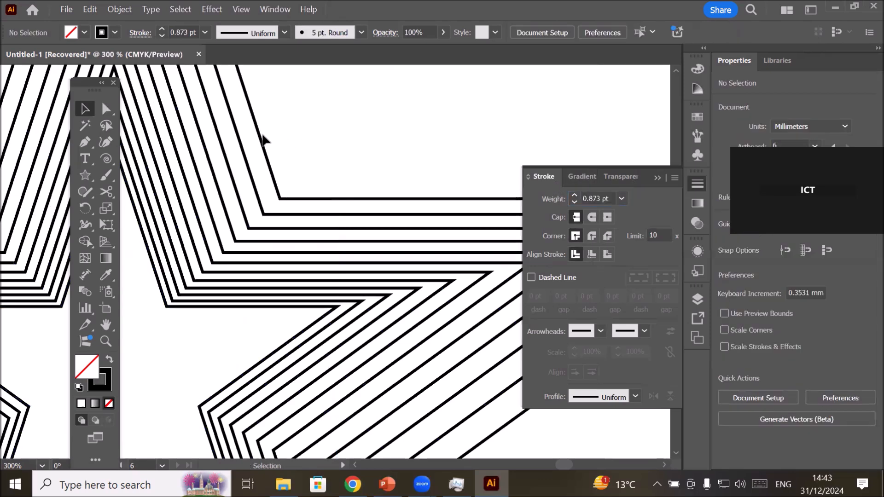
left_click(264, 135)
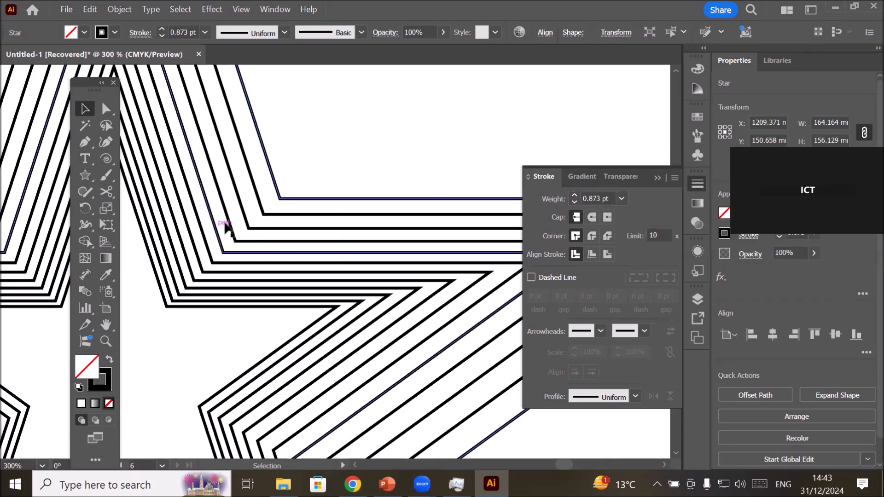
left_click(244, 214)
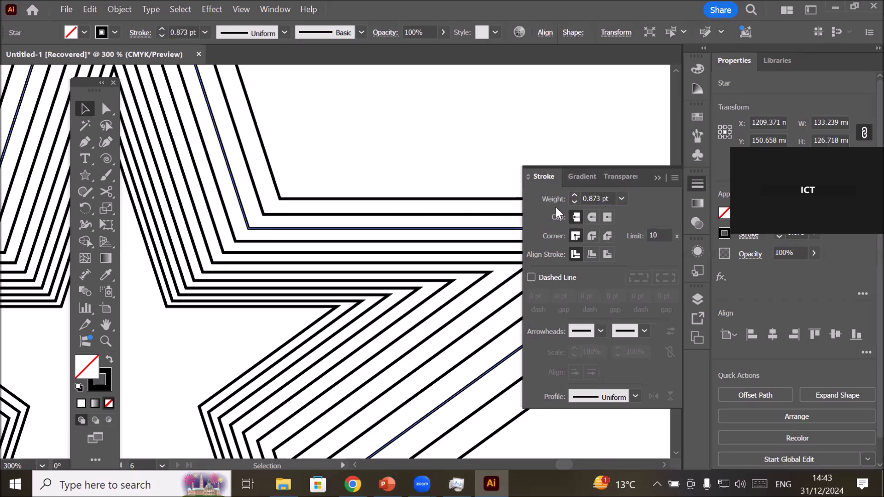
Move the larger nested outlines away from the smallest star, and place the smallest star near the artboard's left edge.
scroll(367, 345, "down", 3)
scroll(356, 339, "down", 1)
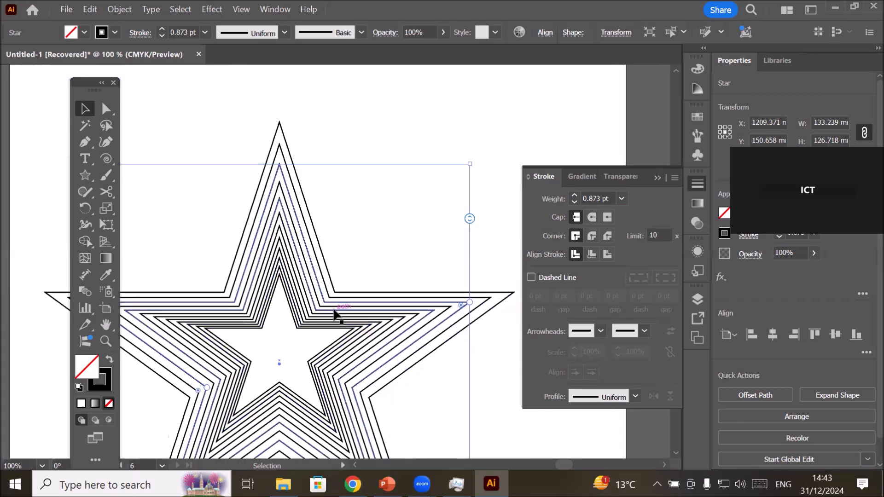
scroll(317, 417, "down", 1)
scroll(318, 418, "down", 2)
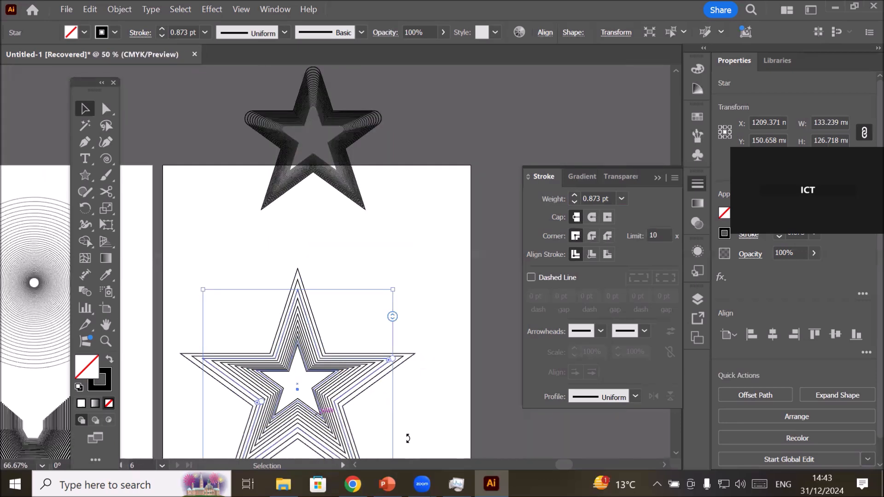
left_click(439, 435)
left_click_drag(325, 358, 440, 317)
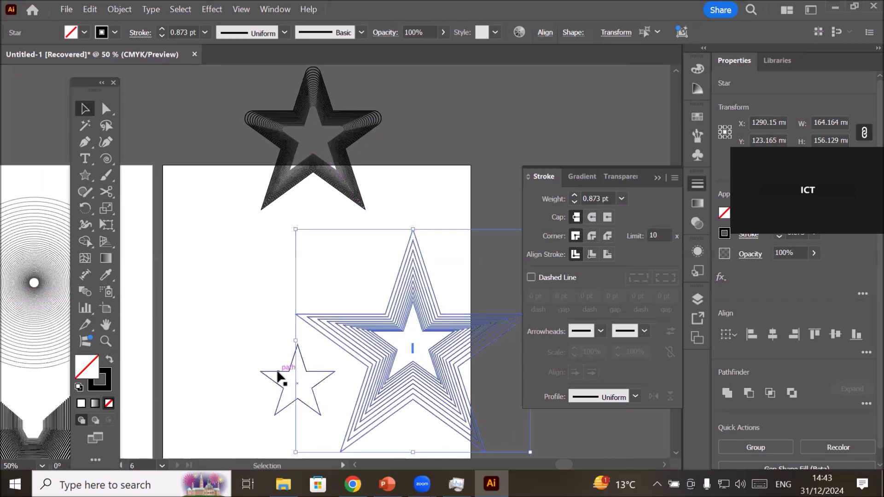
left_click_drag(277, 373, 195, 357)
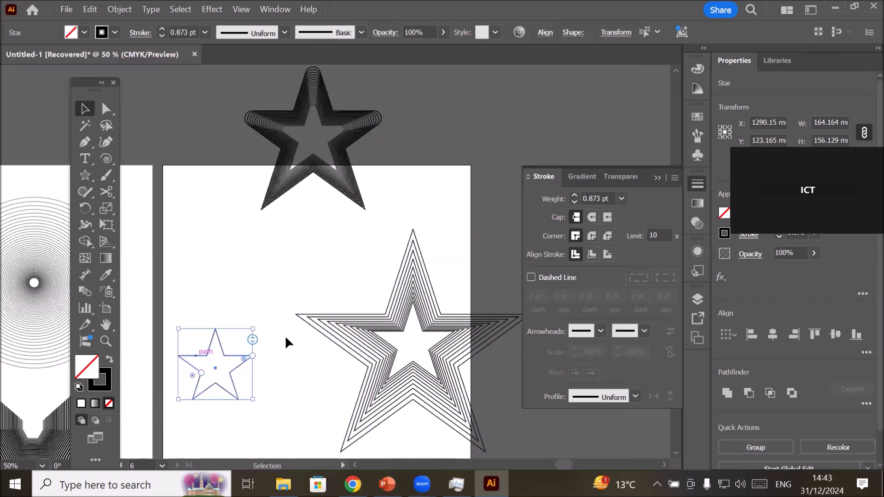
Pull several outlines out of the nested sharp star and spread them apart across the artboard.
left_click_drag(367, 339, 244, 414)
mouse_move(249, 445)
left_mouse_down()
mouse_move(390, 428)
mouse_move(247, 446)
left_mouse_up()
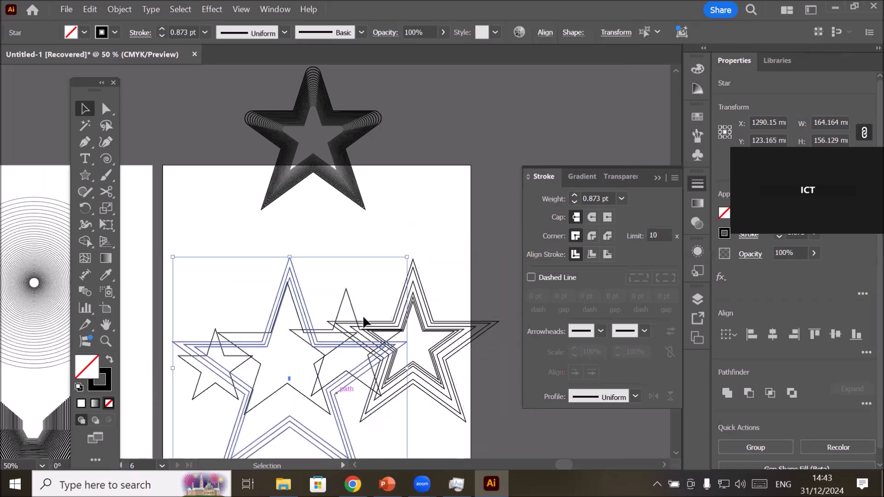
left_click(231, 219)
left_click_drag(295, 281, 393, 242)
left_click_drag(270, 276, 226, 265)
scroll(350, 302, "down", 3)
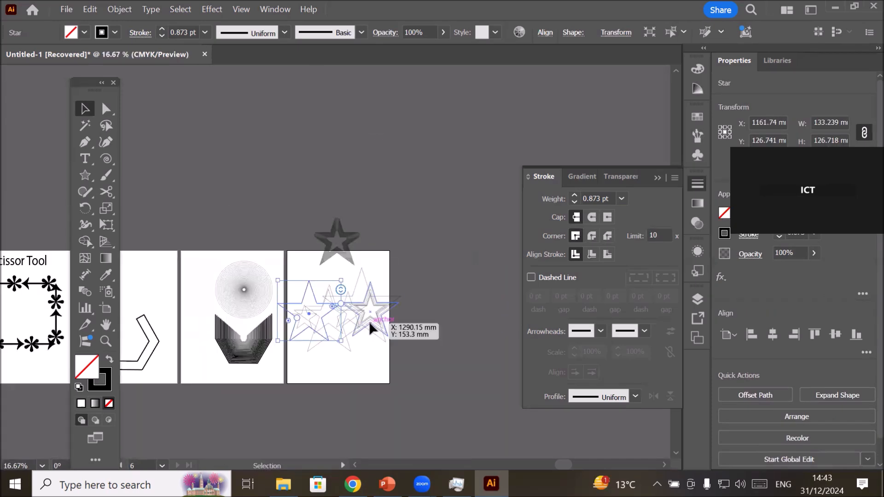
left_click(350, 349)
left_click_drag(332, 295, 334, 268)
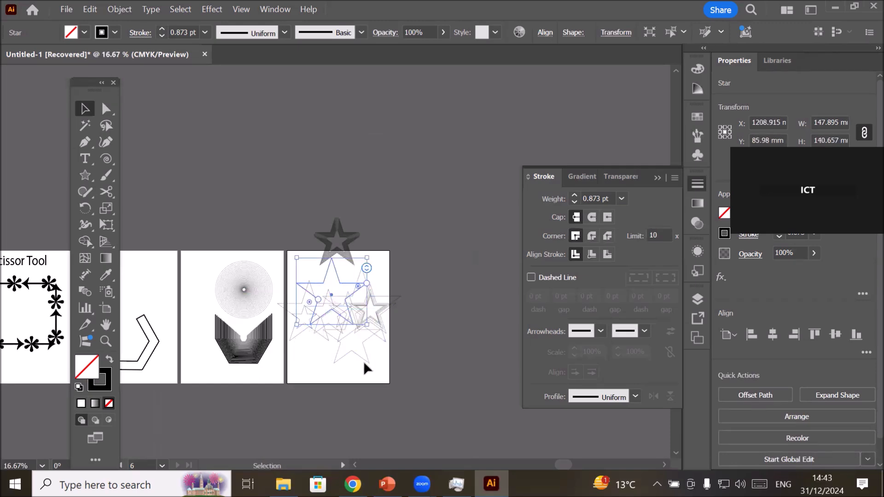
Scatter more of the star outlines over the artboard, tilting and flattening one near its right edge.
scroll(364, 360, "up", 1)
left_click(338, 359)
left_click_drag(334, 358, 335, 387)
left_click_drag(272, 321, 268, 353)
left_click_drag(328, 237, 392, 272)
left_click_drag(379, 310, 374, 251)
left_click_drag(386, 286, 323, 284)
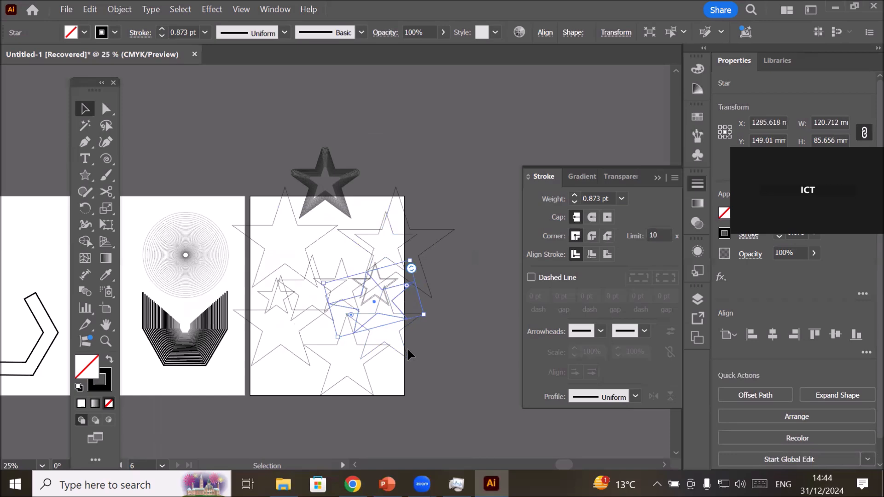
Draw a large text area filled with placeholder text across the artboard holding the scattered stars.
scroll(407, 347, "down", 2)
scroll(397, 404, "up", 2)
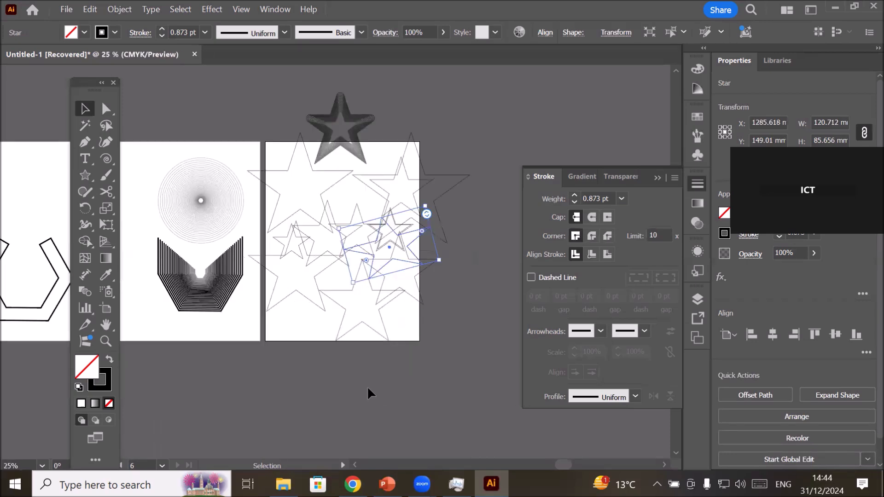
left_click(323, 351)
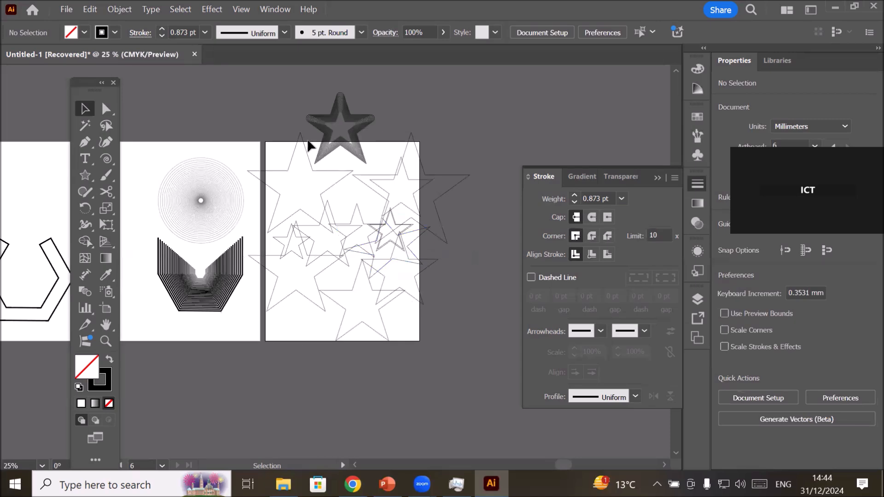
key("t")
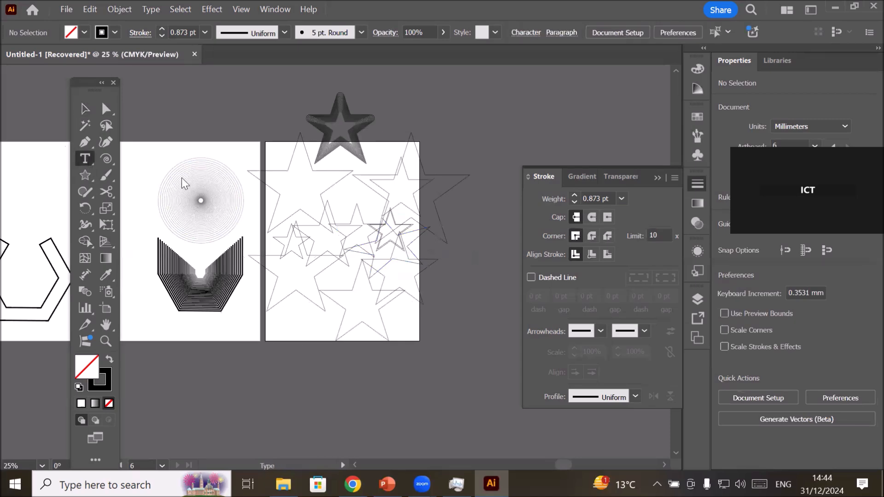
left_click_drag(277, 157, 401, 325)
Turn the large star overlapping the artboard's right edge into a text shape filled with placeholder text.
left_click(441, 224)
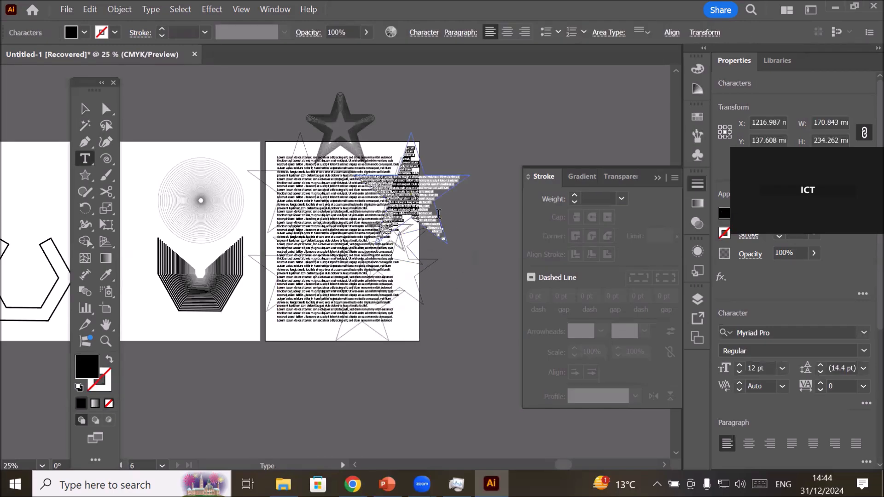
scroll(307, 222, "up", 3)
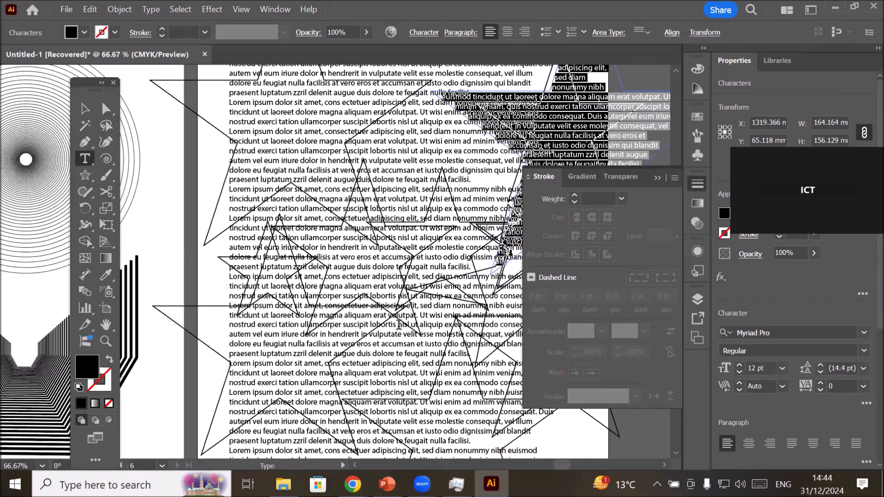
scroll(400, 318, "down", 3)
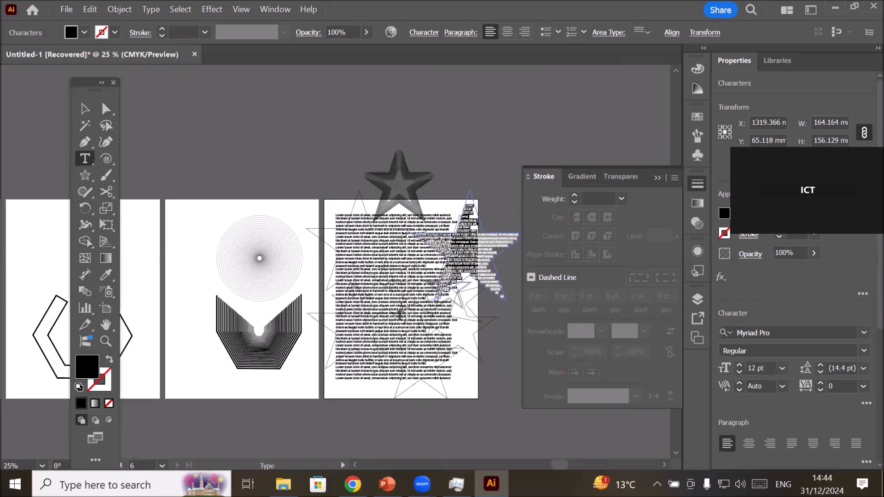
left_click(506, 151)
left_click(84, 109)
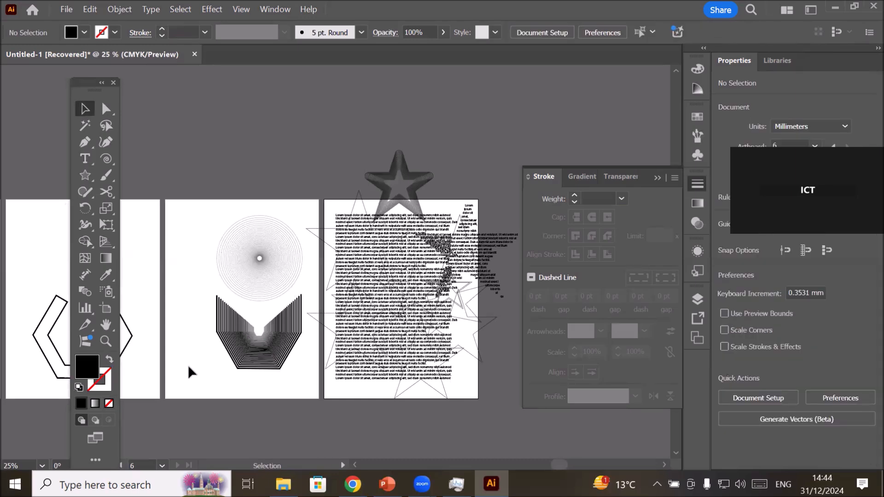
Compare the stroke weights of inner and outer copies in the concentric circles and the nested open polygon paths.
scroll(212, 341, "up", 3)
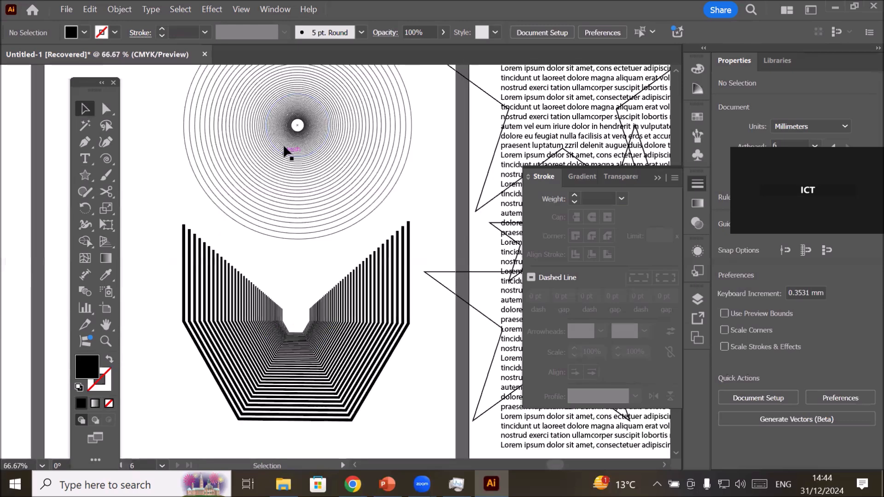
left_click(286, 151)
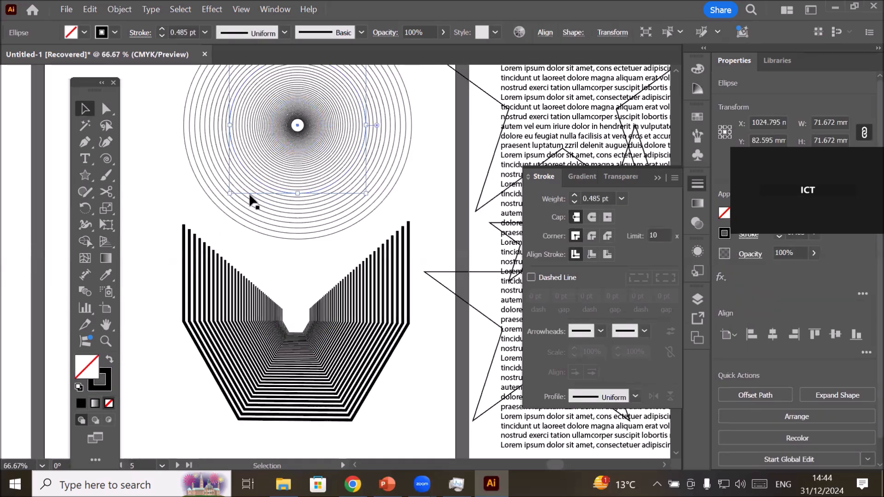
left_click(233, 228)
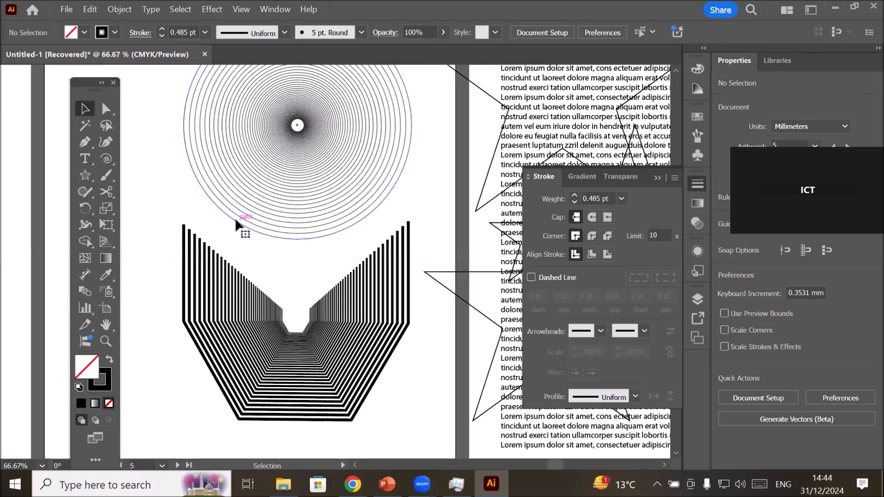
left_click(235, 218)
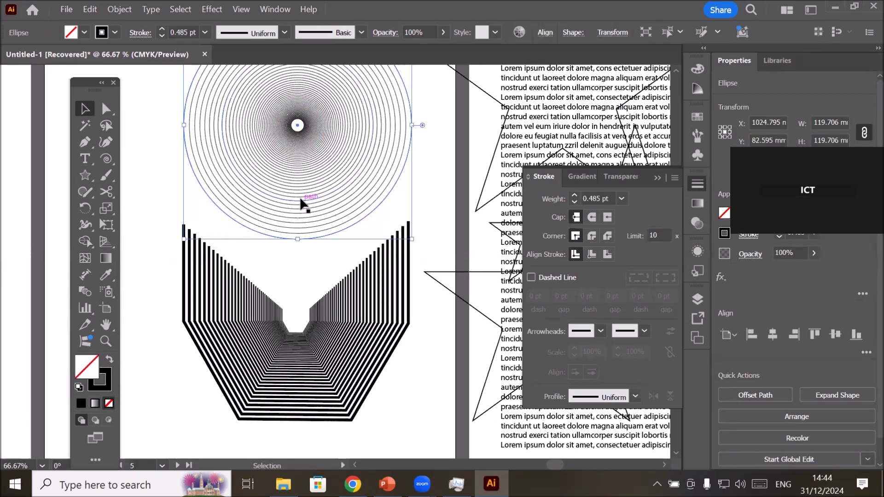
left_click(269, 308)
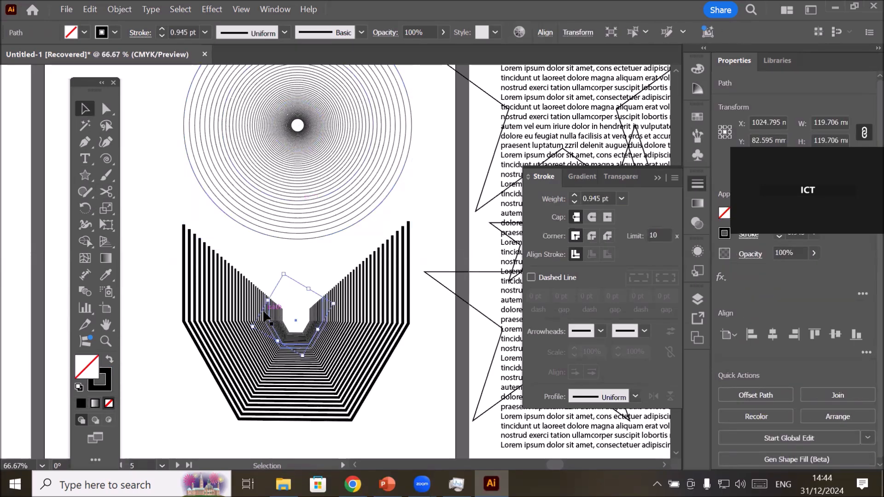
left_click(212, 292)
left_click(191, 277)
left_click(184, 306)
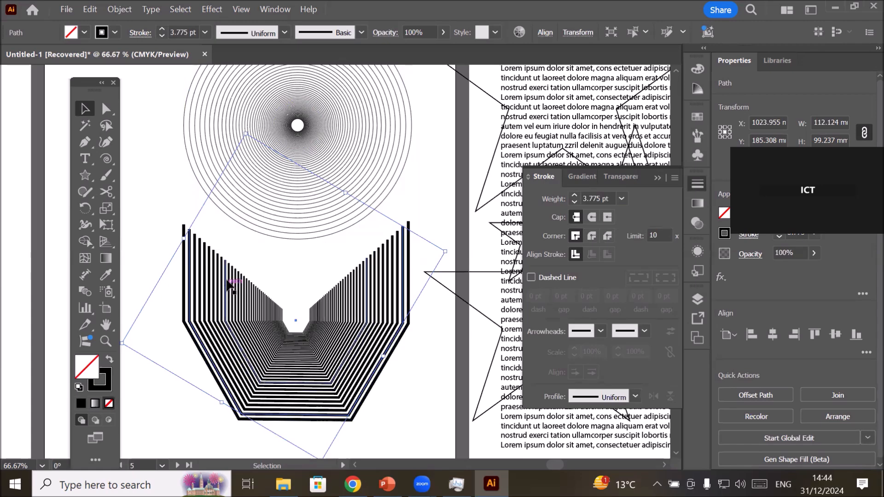
Move the open hexagonal outline onto the concentric circles and draw a circle about 147 mm wide on the emptied artboard.
scroll(235, 271, "down", 4)
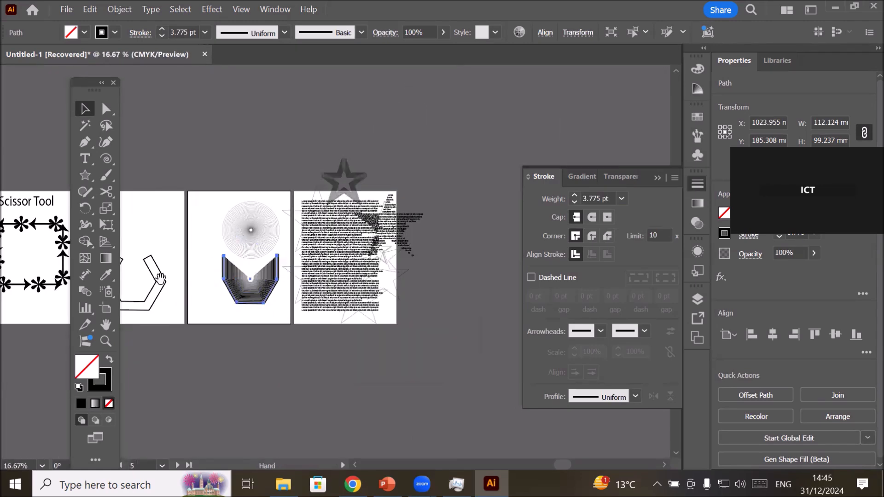
left_click_drag(153, 279, 404, 222)
left_click(85, 176)
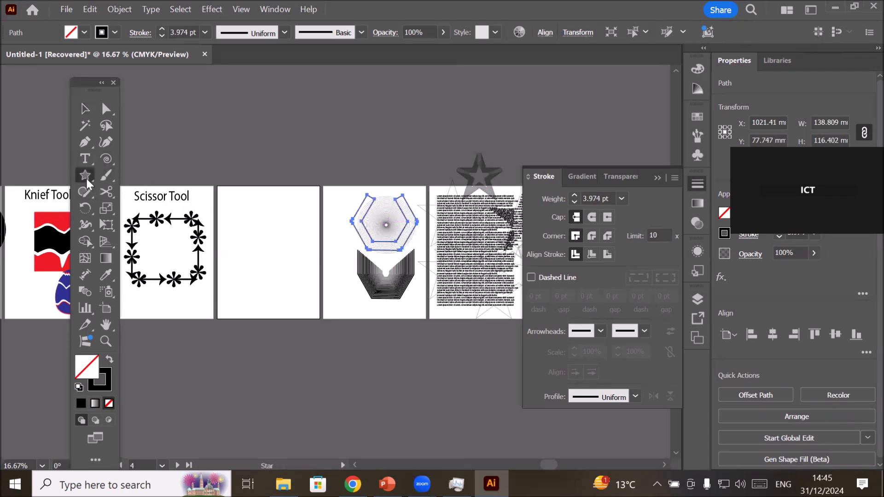
left_click(133, 209)
left_click_drag(236, 209, 293, 281)
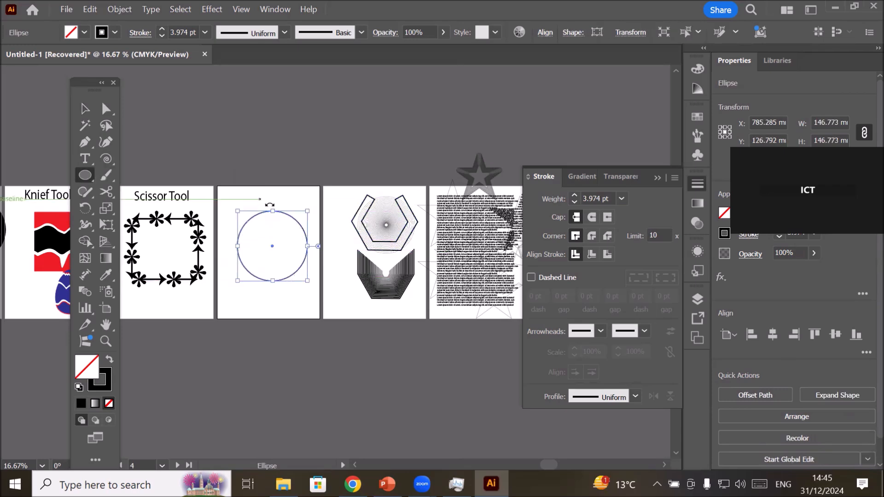
Set the circle's stroke weight to 24 pt and its stroke colour to red.
scroll(274, 206, "up", 2)
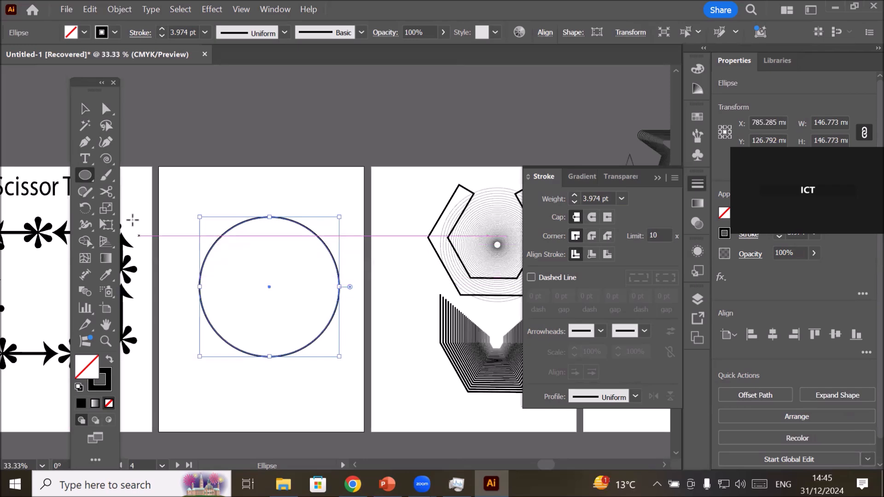
left_click(107, 191)
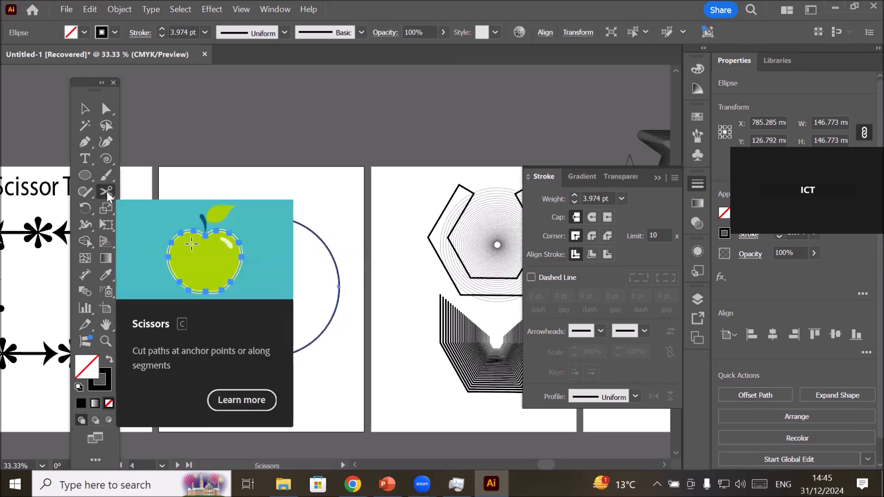
left_click(152, 207)
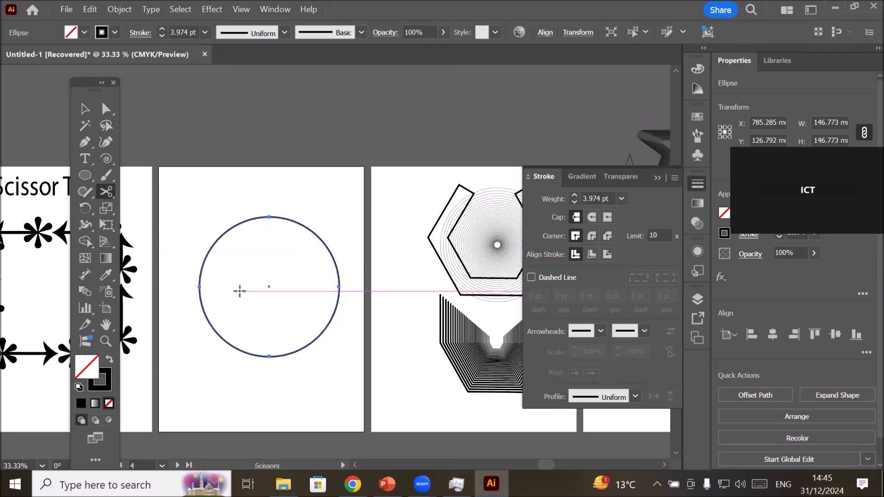
left_click(163, 29)
left_click(163, 29)
left_click(163, 29)
left_click(163, 29)
left_click(163, 29)
left_click(163, 29)
left_click(163, 29)
left_click(163, 29)
left_click(163, 30)
left_click(163, 29)
left_click(163, 29)
left_click(115, 32)
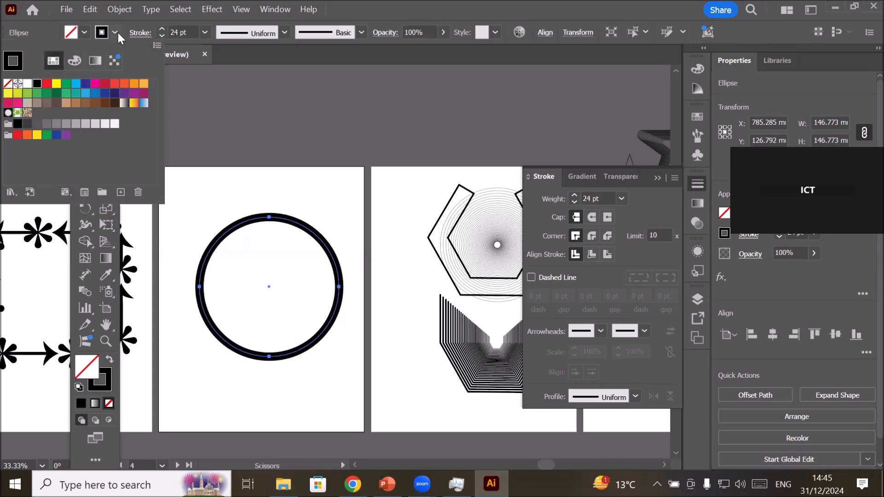
left_click(46, 84)
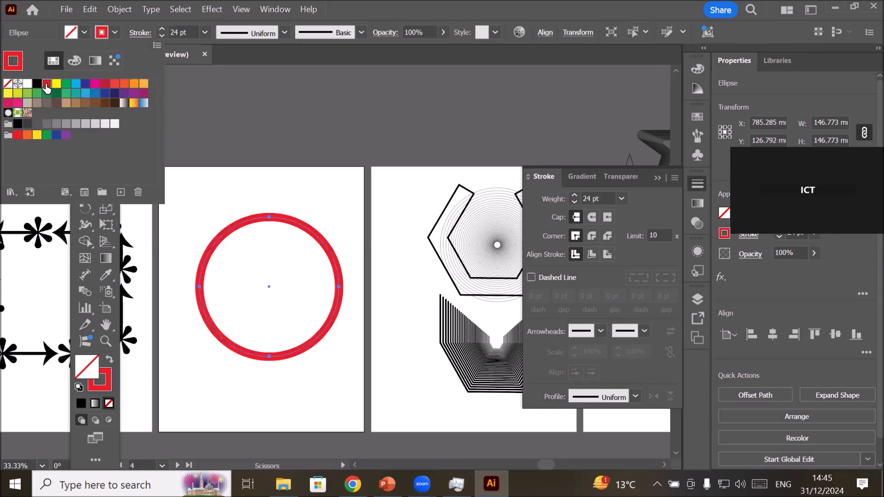
left_click(214, 189)
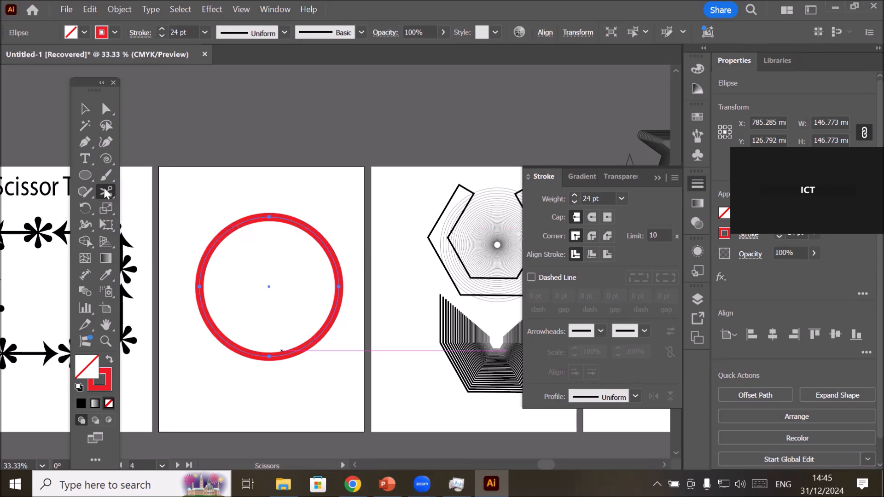
Cut the red circle with the Scissors tool at its top anchor and at a point on its upper-left curve.
left_click(269, 215)
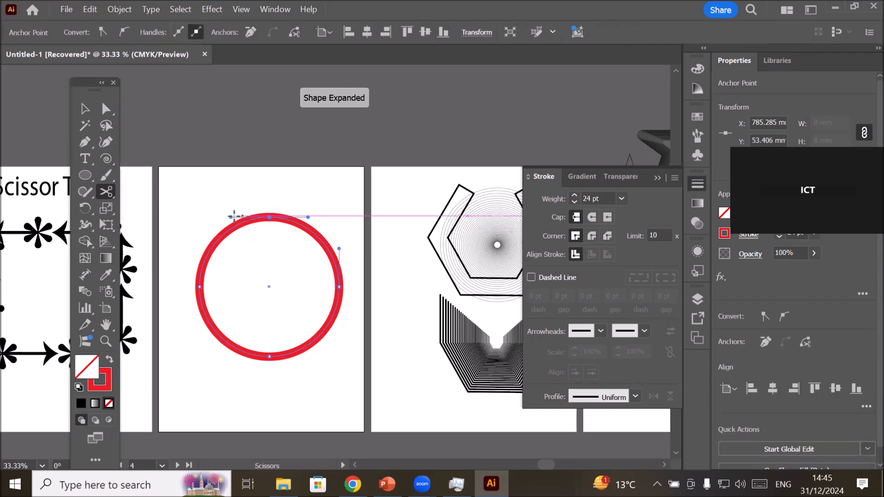
left_click(216, 241)
left_click(103, 111)
left_click(222, 202)
left_click(88, 107)
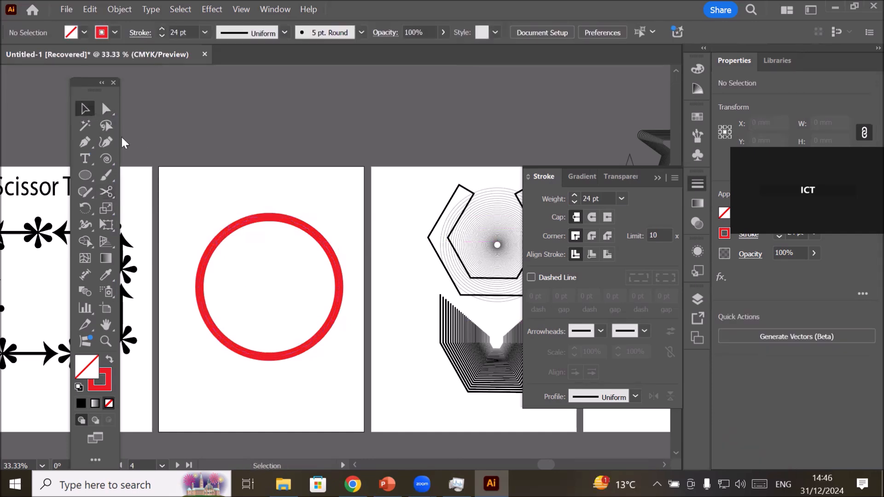
Change the stroke colour of the cut upper-left arc to yellow.
left_click(233, 231)
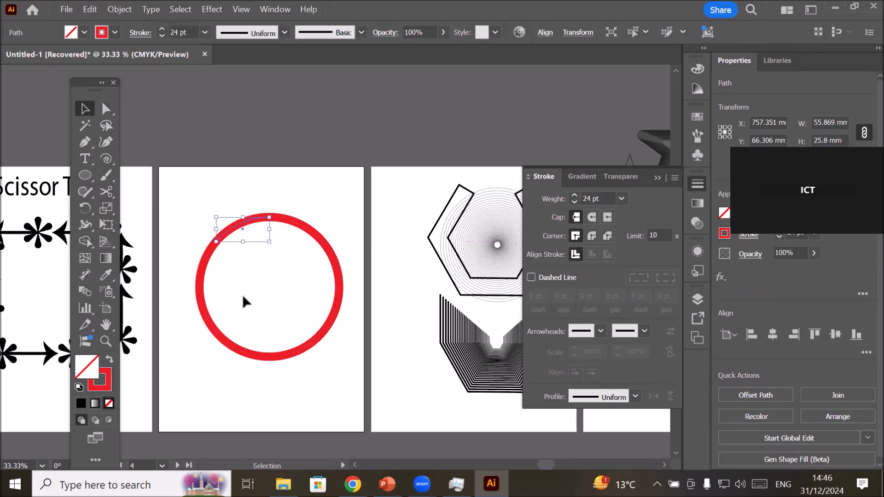
left_click(114, 33)
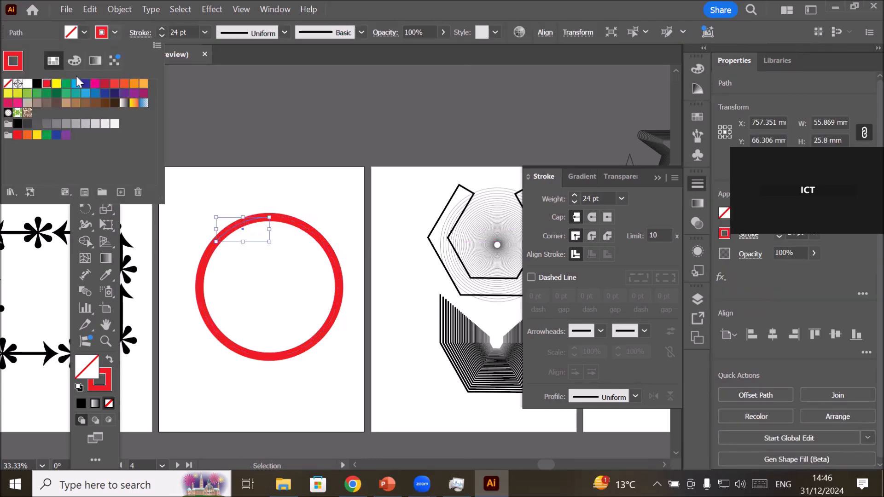
left_click(55, 88)
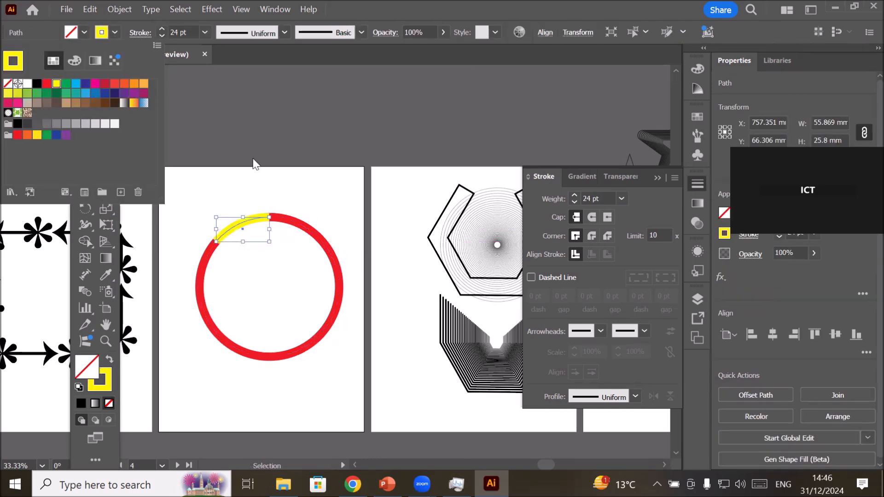
left_click(322, 199)
left_click(321, 199)
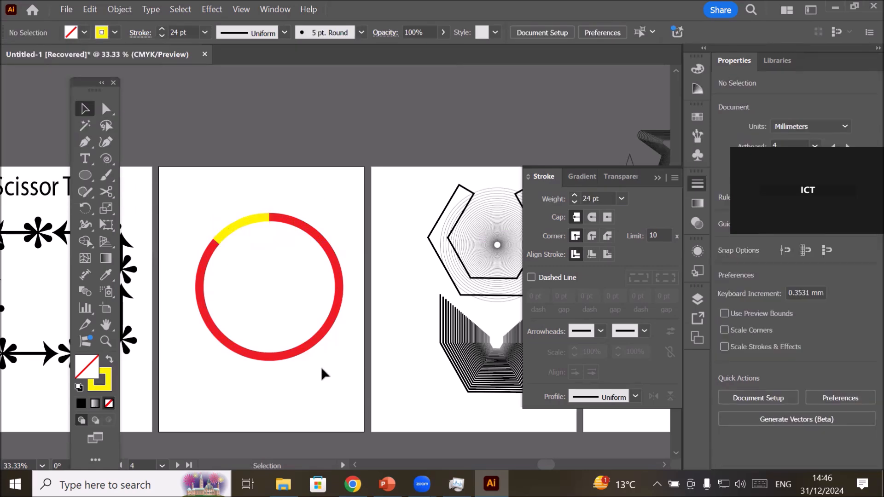
Recolour the cut upper-left arc's stroke to green.
scroll(321, 367, "up", 1)
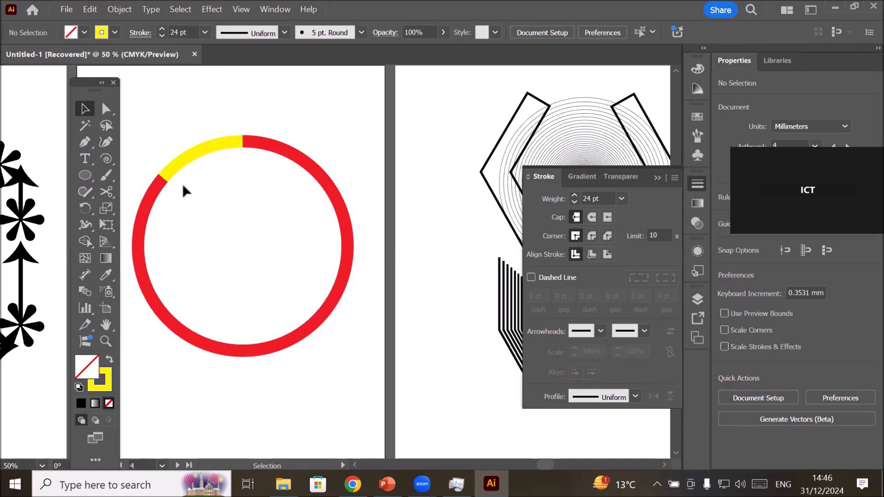
left_click(108, 190)
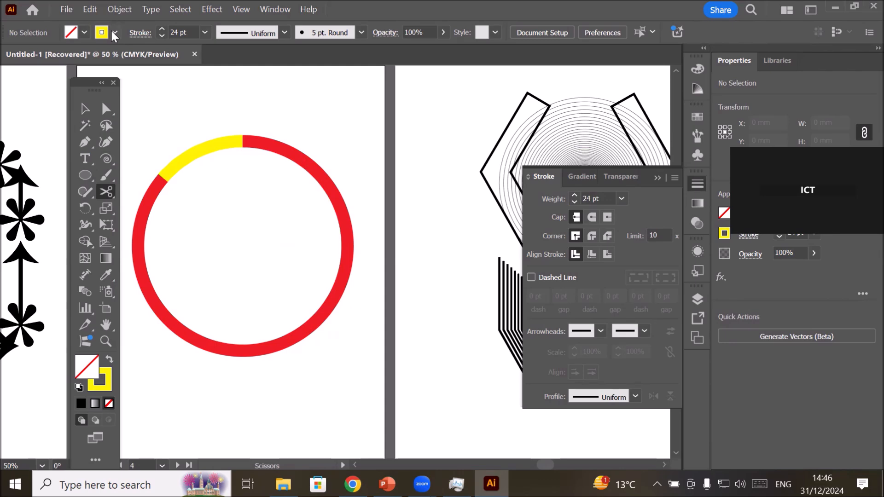
left_click(85, 106)
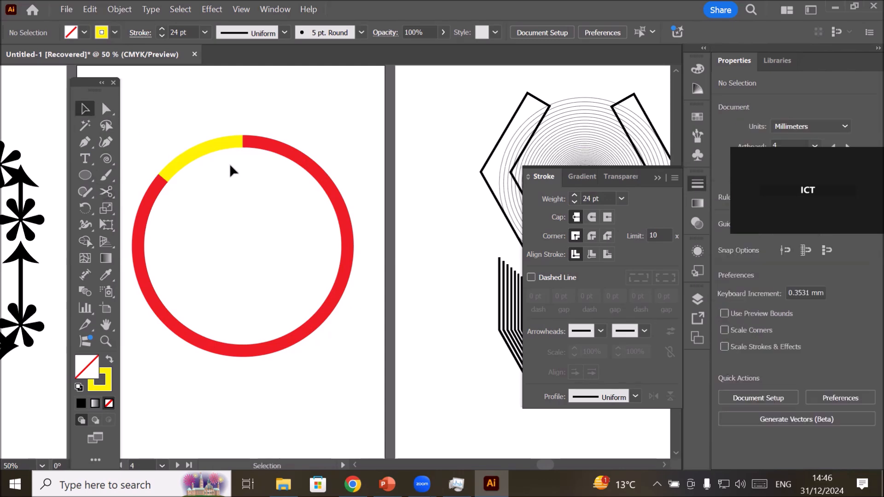
left_click(203, 146)
left_click(115, 32)
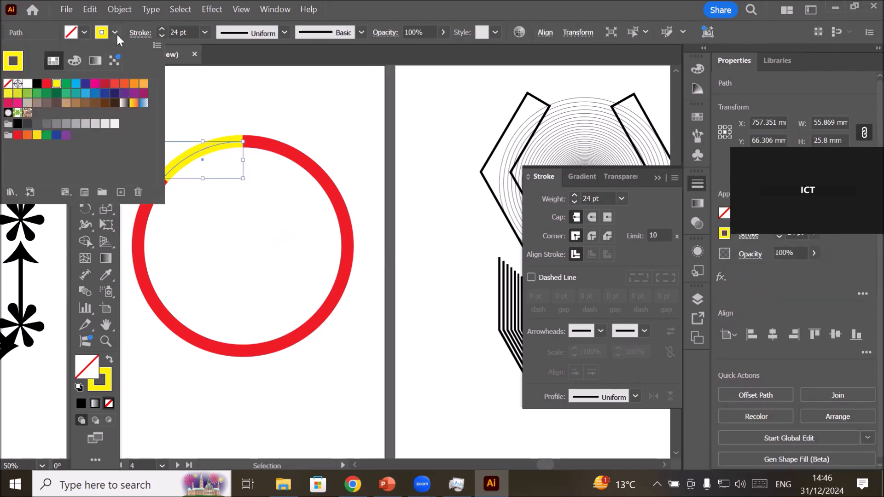
left_click(66, 83)
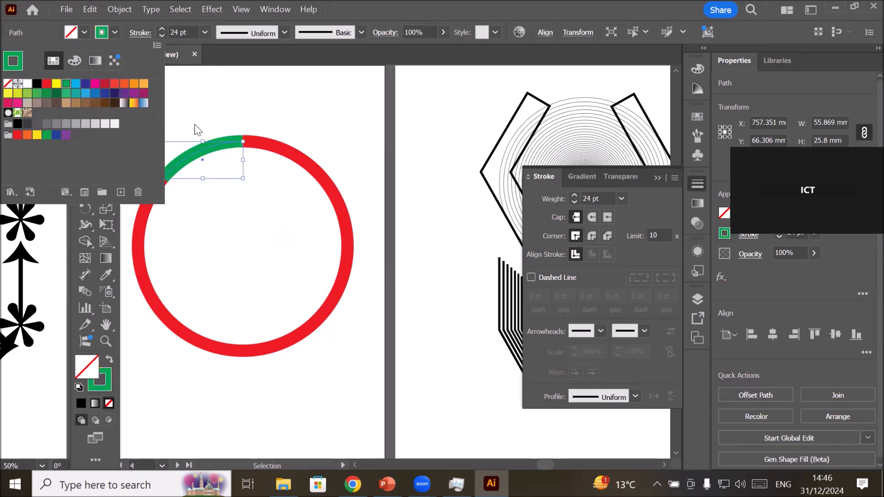
left_click(264, 120)
left_click(260, 108)
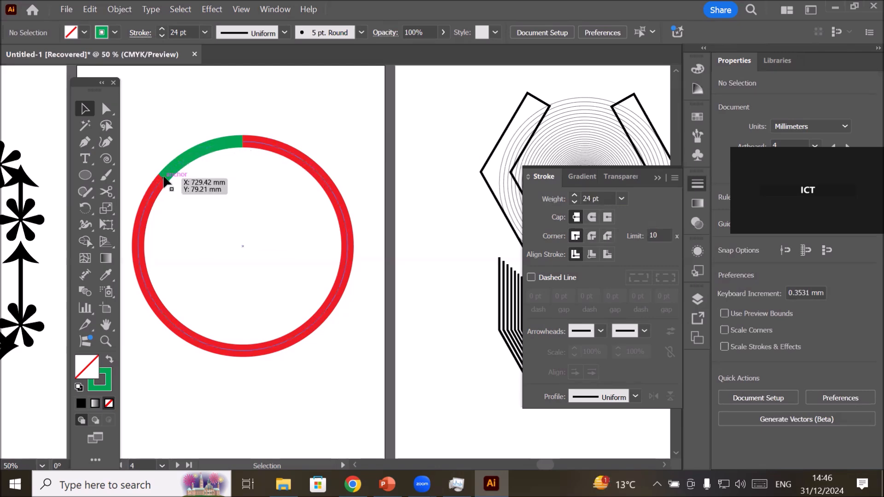
Add the letter "M" inside the ring, enlarge it to about 211 pt and centre it in the ring.
left_click(84, 160)
left_click(223, 253)
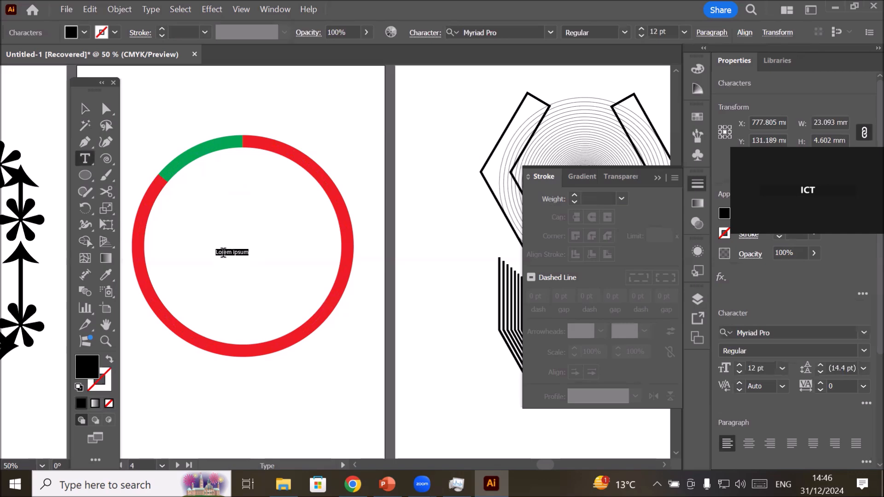
type("M")
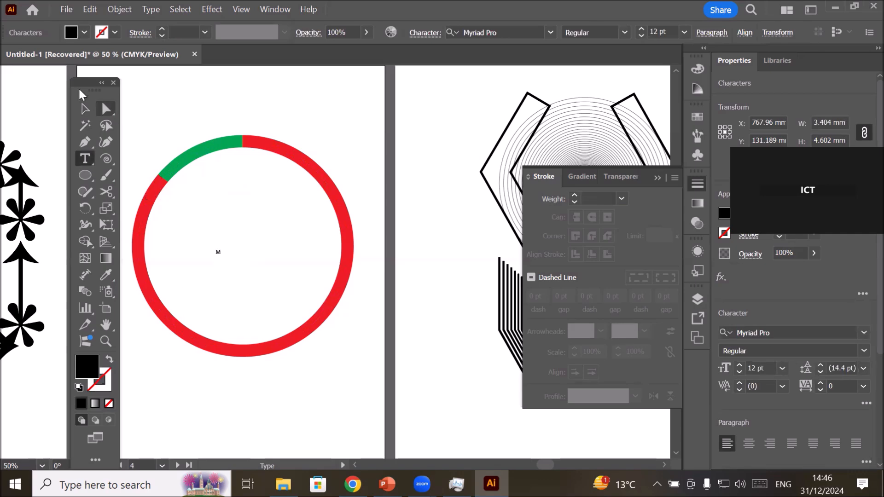
key("Escape")
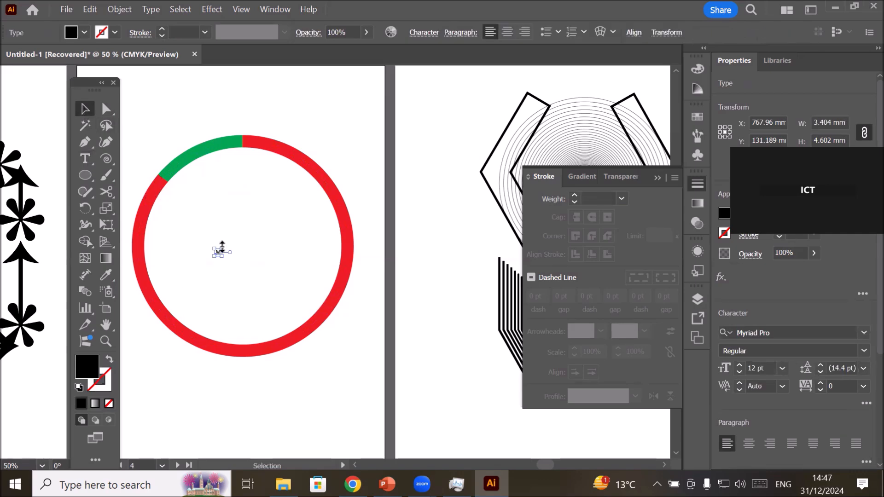
left_click_drag(222, 248, 328, 139)
left_click_drag(290, 194, 261, 244)
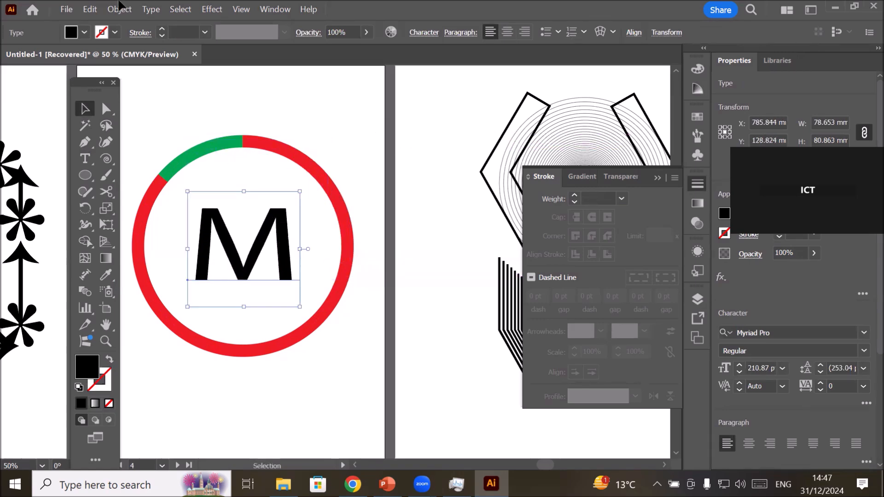
Set the letter M's fill colour to green and deselect it.
left_click(84, 33)
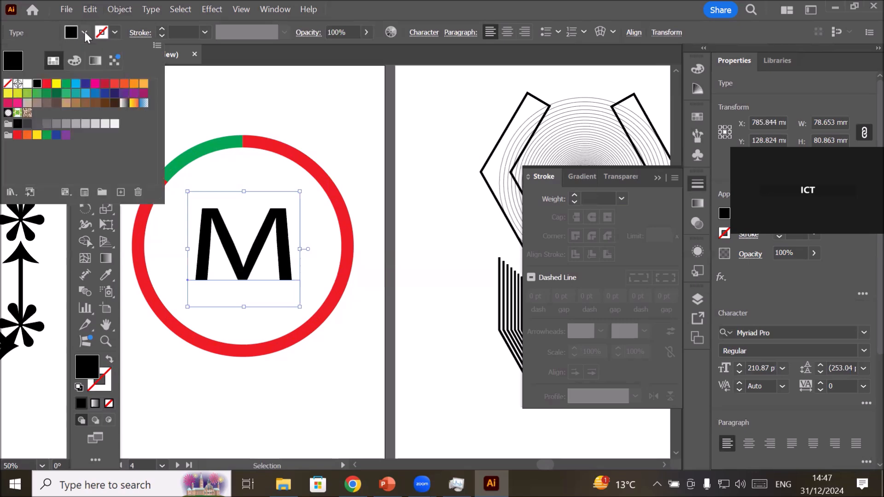
left_click(65, 83)
left_click(315, 100)
left_click(314, 97)
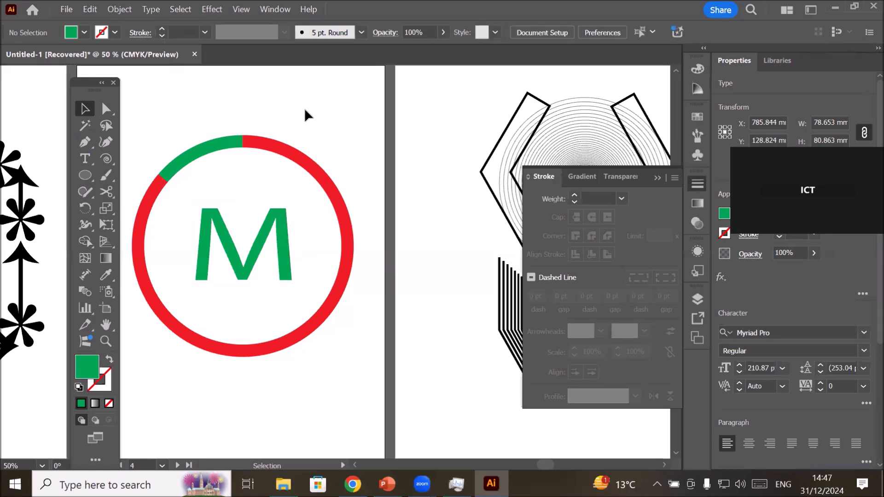
Draw a green circle about 28 mm in diameter and centre it just above the letter M.
left_click(89, 174)
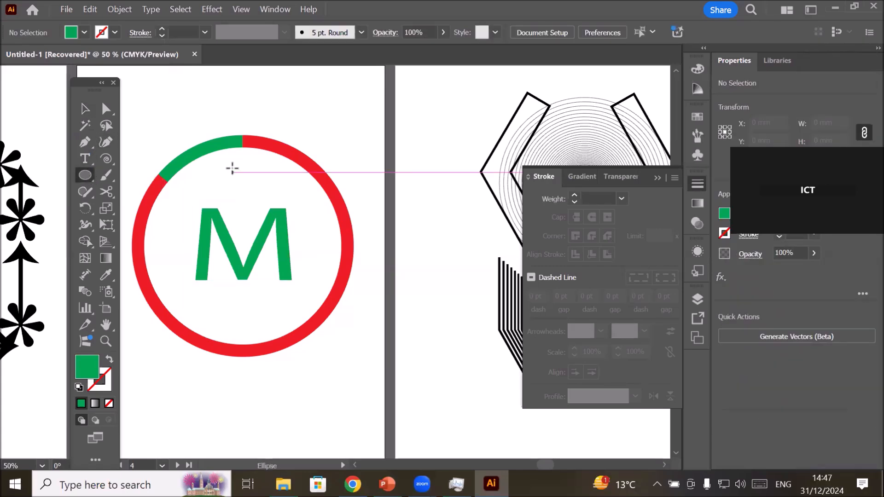
left_click_drag(230, 164, 268, 202)
left_click(85, 109)
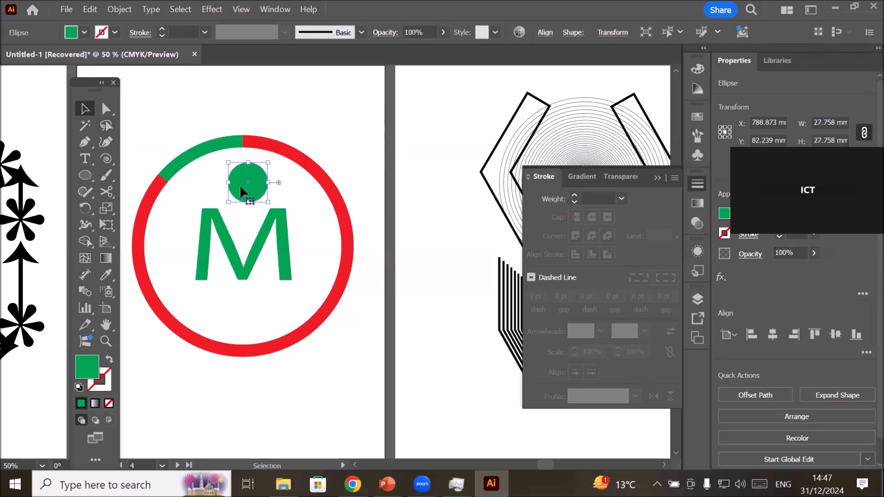
mouse_move(239, 185)
left_mouse_down()
mouse_move(234, 196)
mouse_move(245, 182)
left_mouse_up()
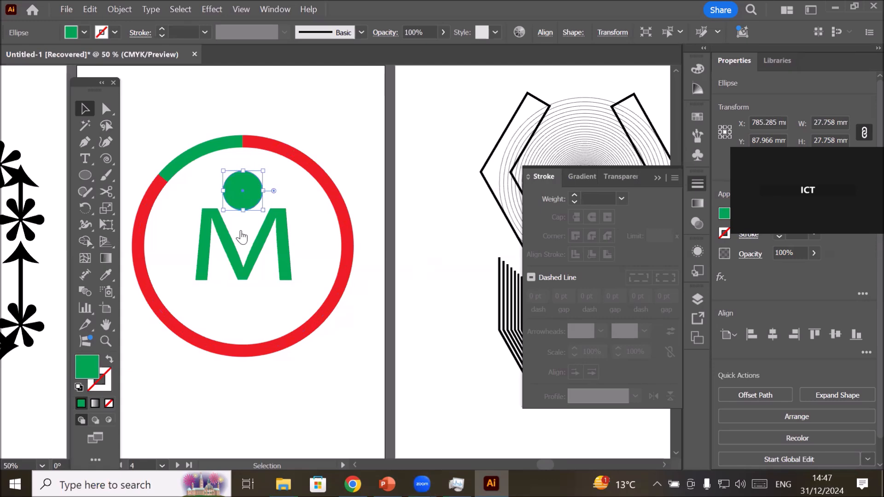
Switch to the browser to examine the Master MoltyFoam logo on its Facebook page.
key("alt+Tab")
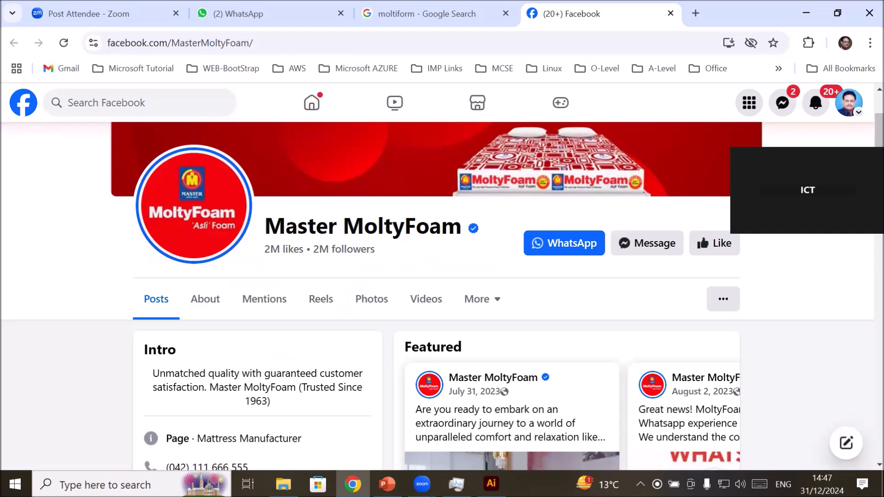
mouse_move(491, 484)
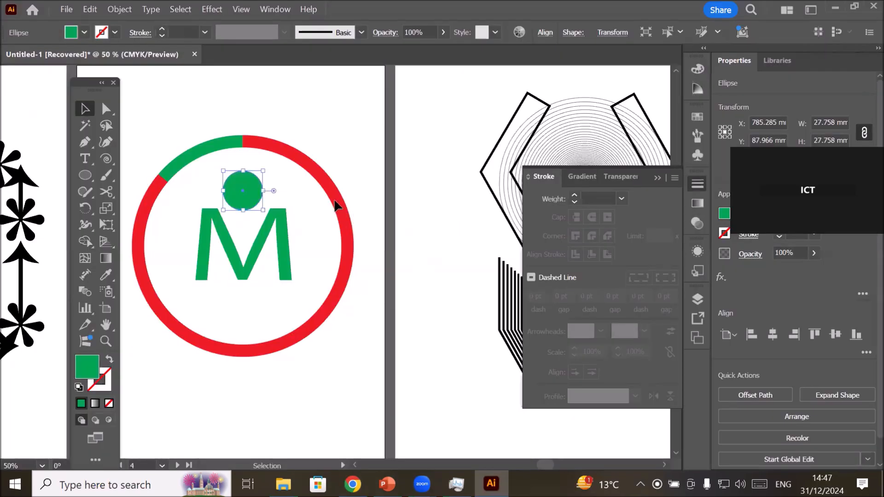
Switch back to Illustrator and try filling the large red cut ring path with red.
left_click(334, 201)
left_click(341, 198)
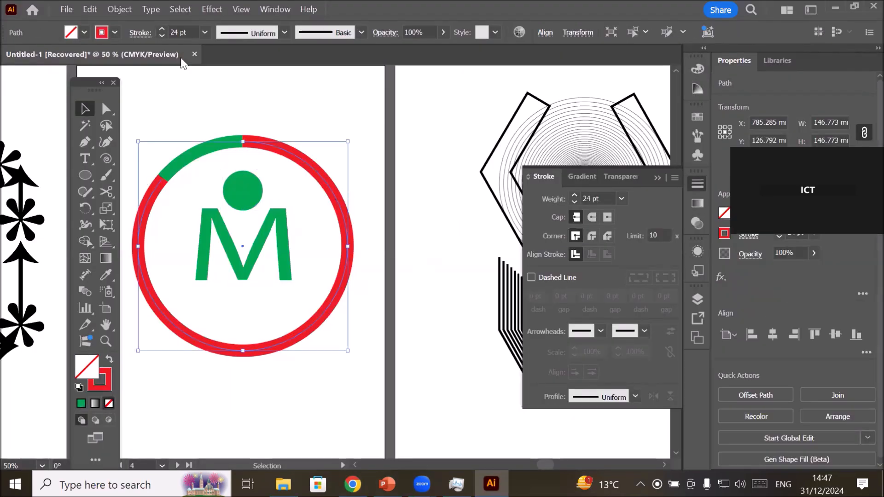
left_click(85, 32)
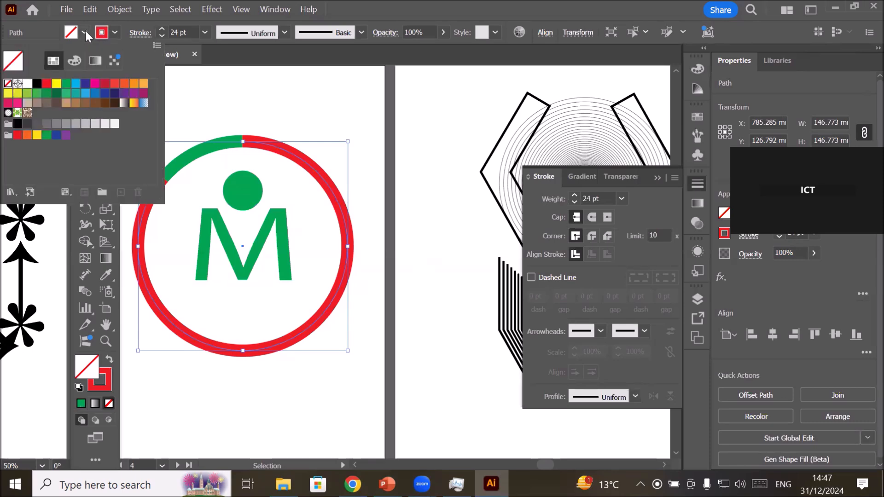
left_click(47, 85)
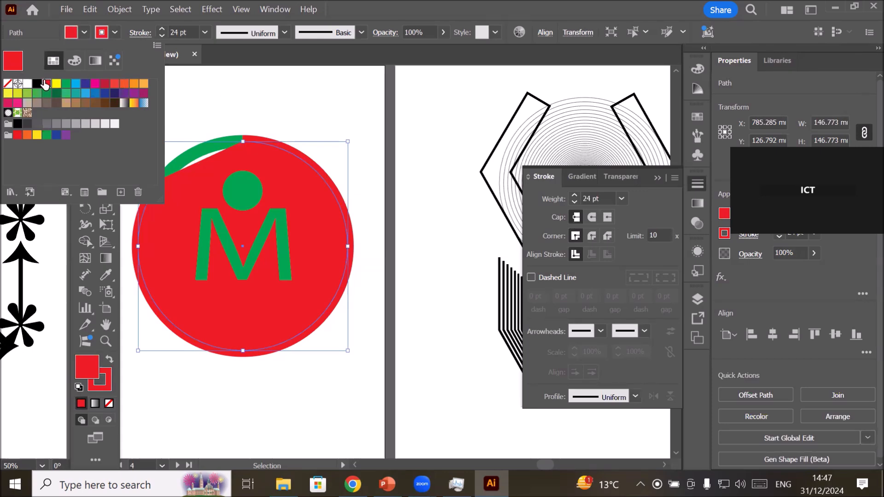
left_click(276, 99)
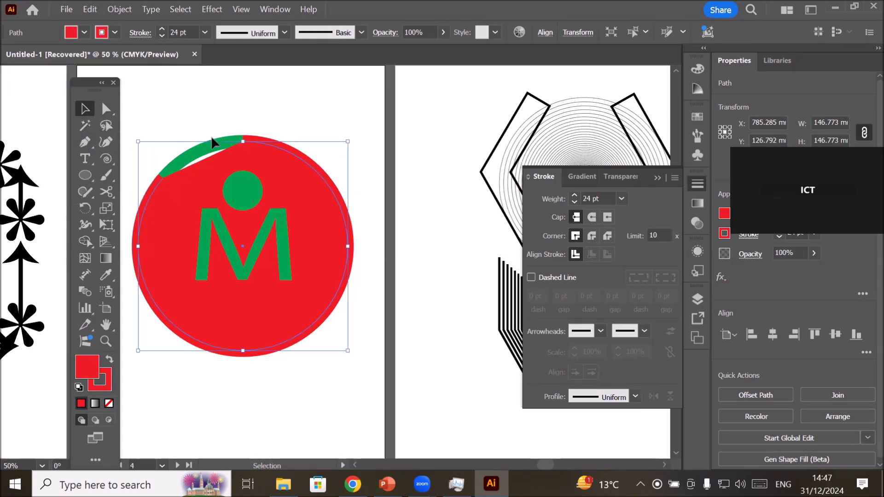
Try filling the green upper-left arc with red to close the gap beside it.
left_click(217, 146)
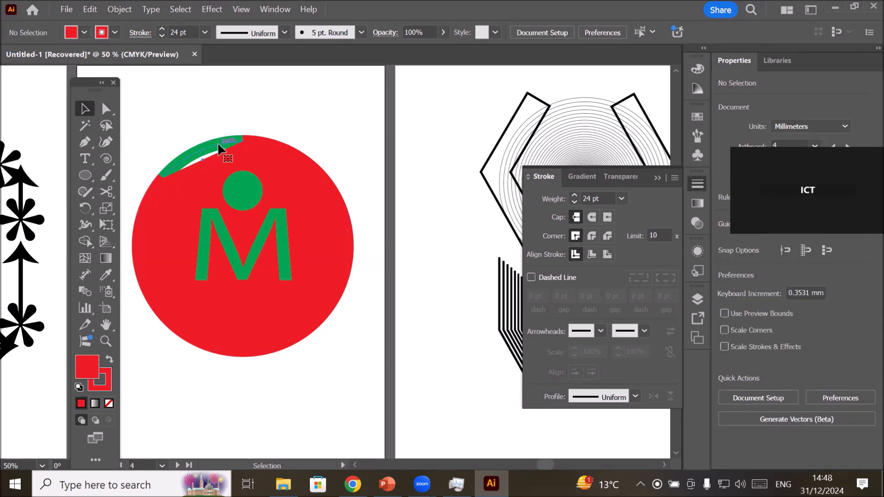
left_click(218, 147)
left_click(84, 32)
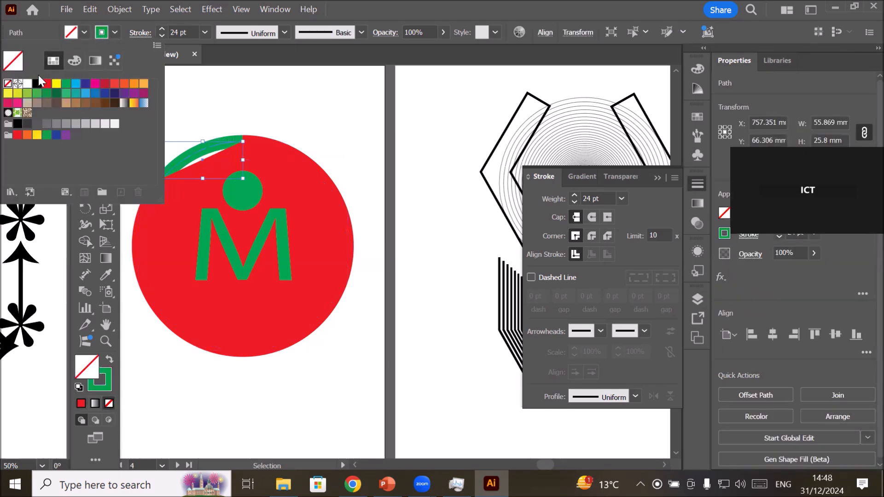
left_click(47, 83)
left_click(339, 126)
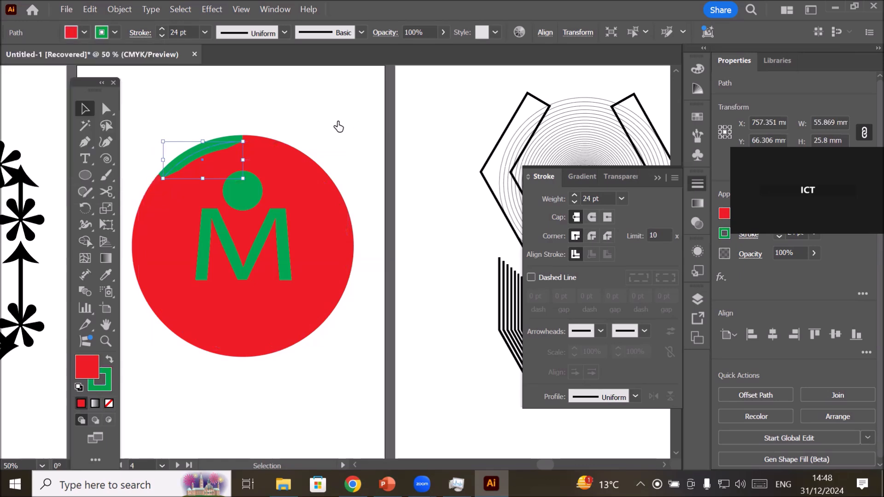
left_click(337, 121)
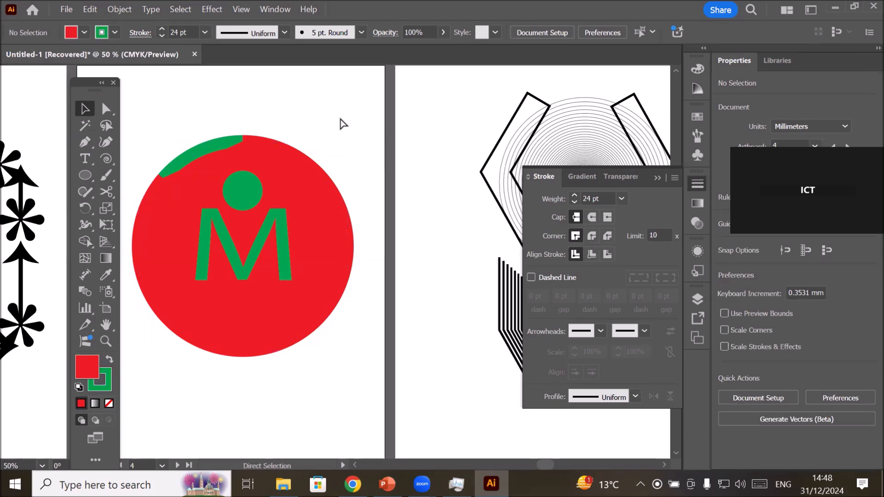
Undo the red fills on the ring path and the upper-left arc.
key("ctrl+z")
key("ctrl+z")
key("ctrl+z")
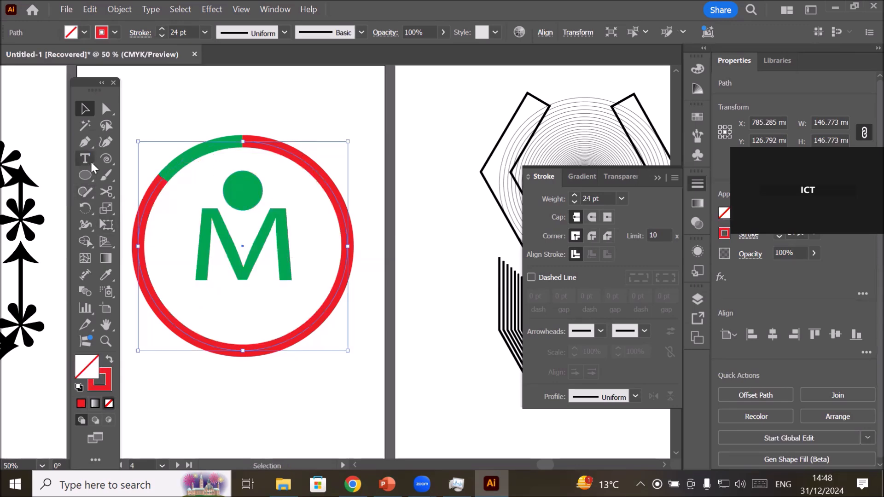
Draw a circle about 127 mm in diameter from the ring's centre and set its fill colour to red.
left_click(86, 176)
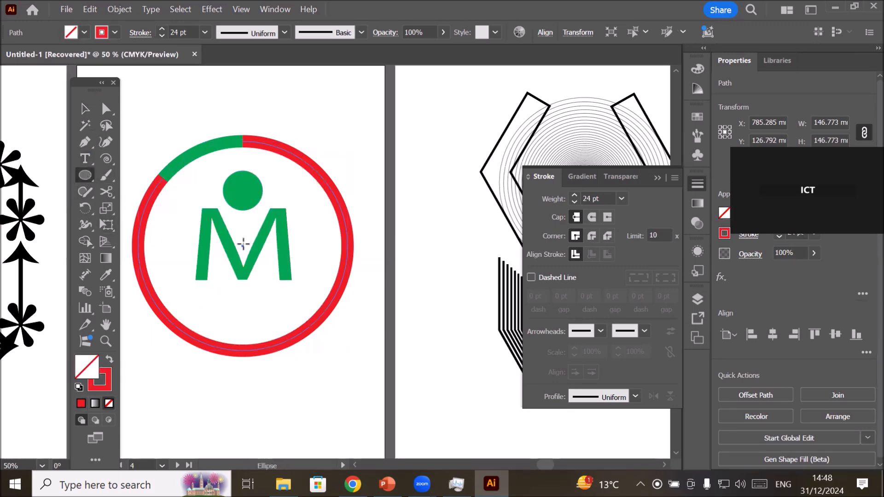
mouse_move(243, 244)
left_mouse_down()
mouse_move(311, 260)
mouse_move(333, 292)
left_mouse_up()
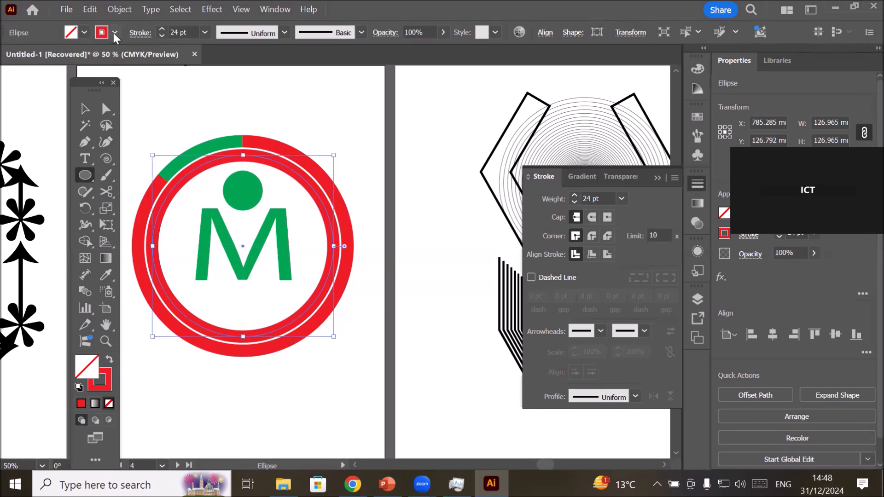
left_click(84, 32)
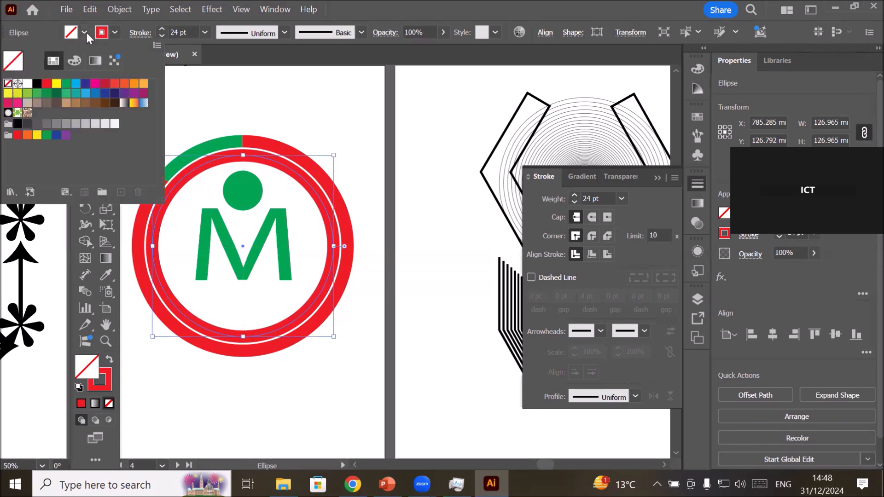
left_click(47, 84)
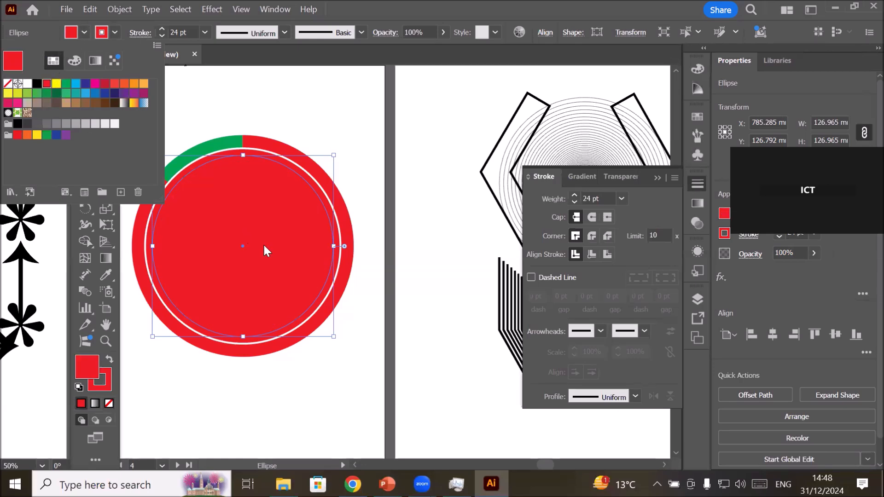
left_click(82, 365)
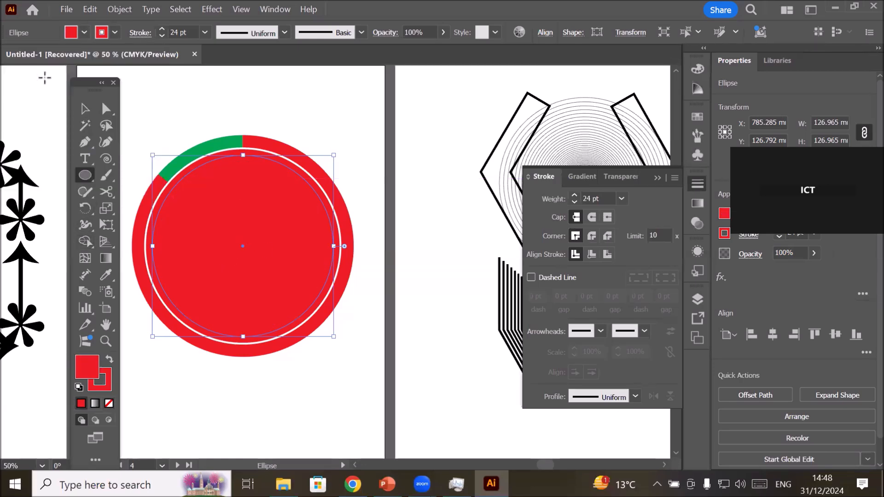
Send the filled red circle to the back, behind the green M and dot, and deselect it.
left_click(85, 110)
right_click(296, 231)
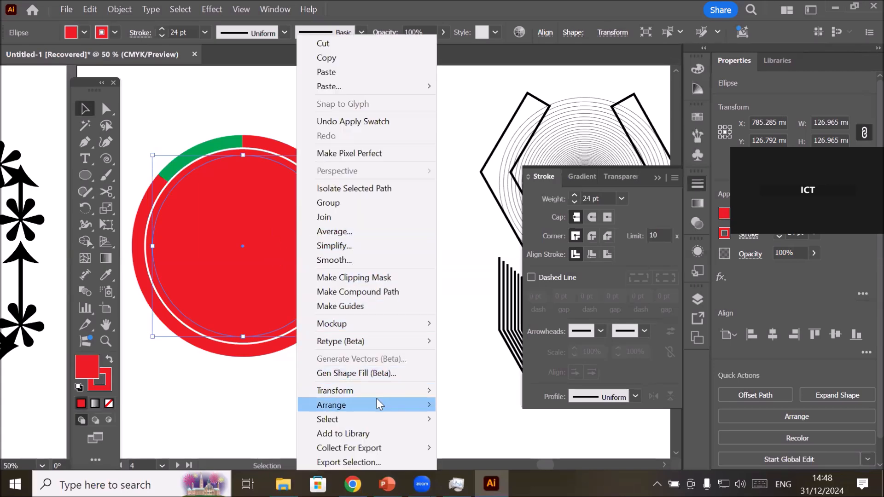
mouse_move(377, 400)
left_click(504, 444)
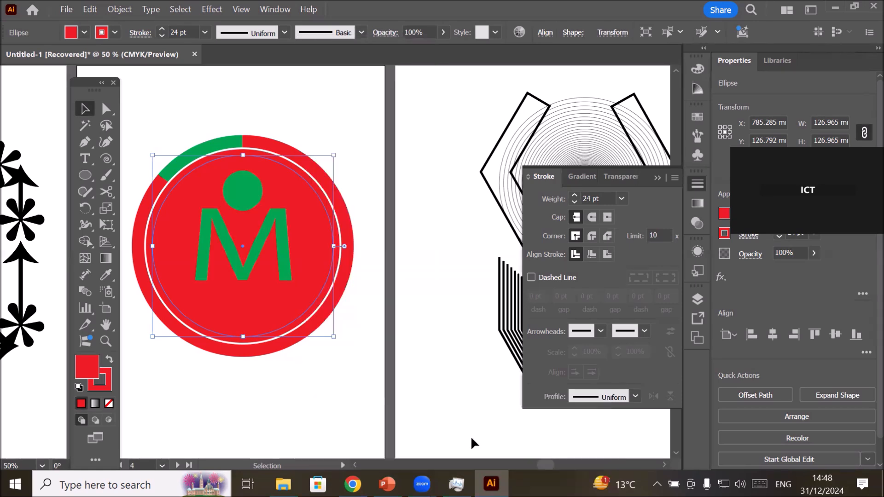
left_click(332, 401)
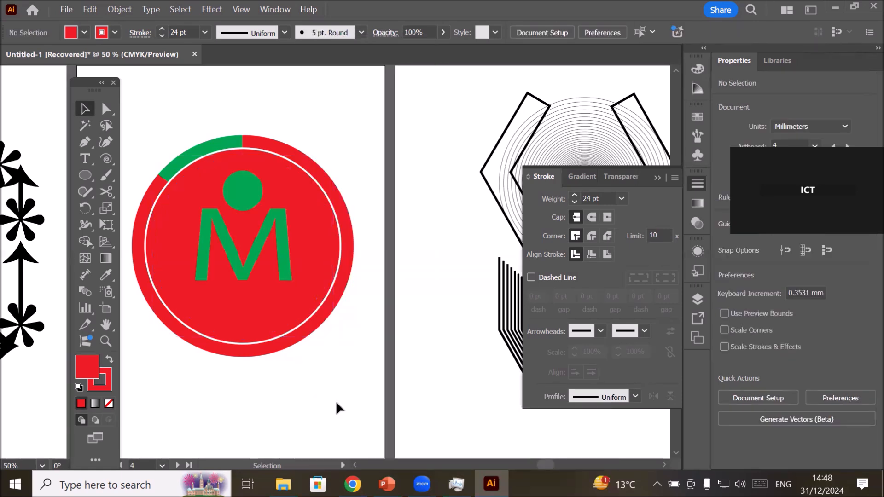
Activate the Scissors tool and show its tool group with the Eraser, Scissors and Knife tools.
scroll(320, 372, "down", 1)
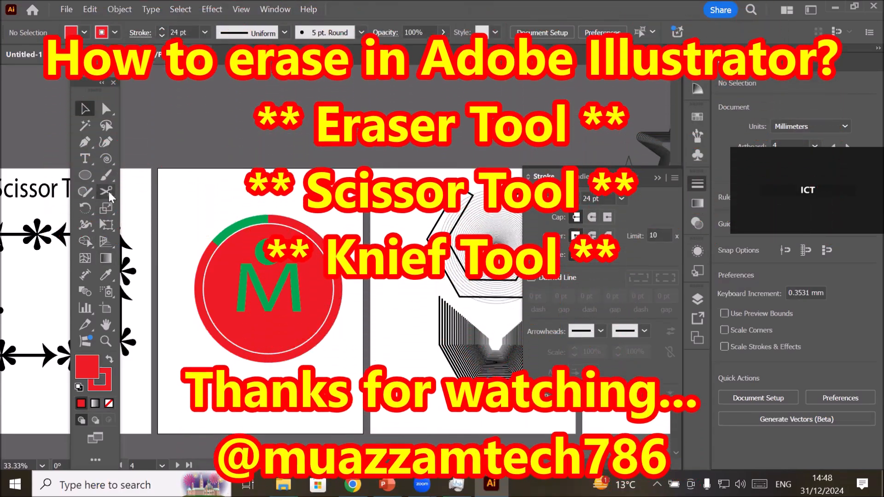
left_click(108, 191)
left_click(109, 190)
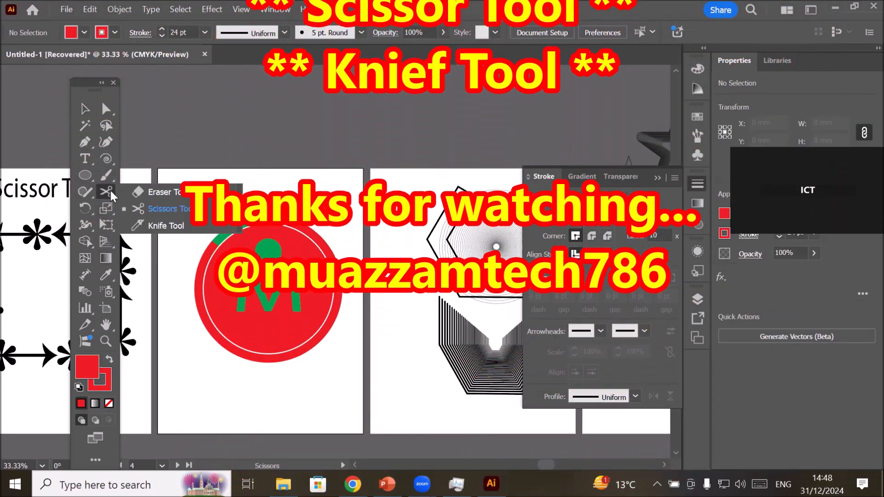